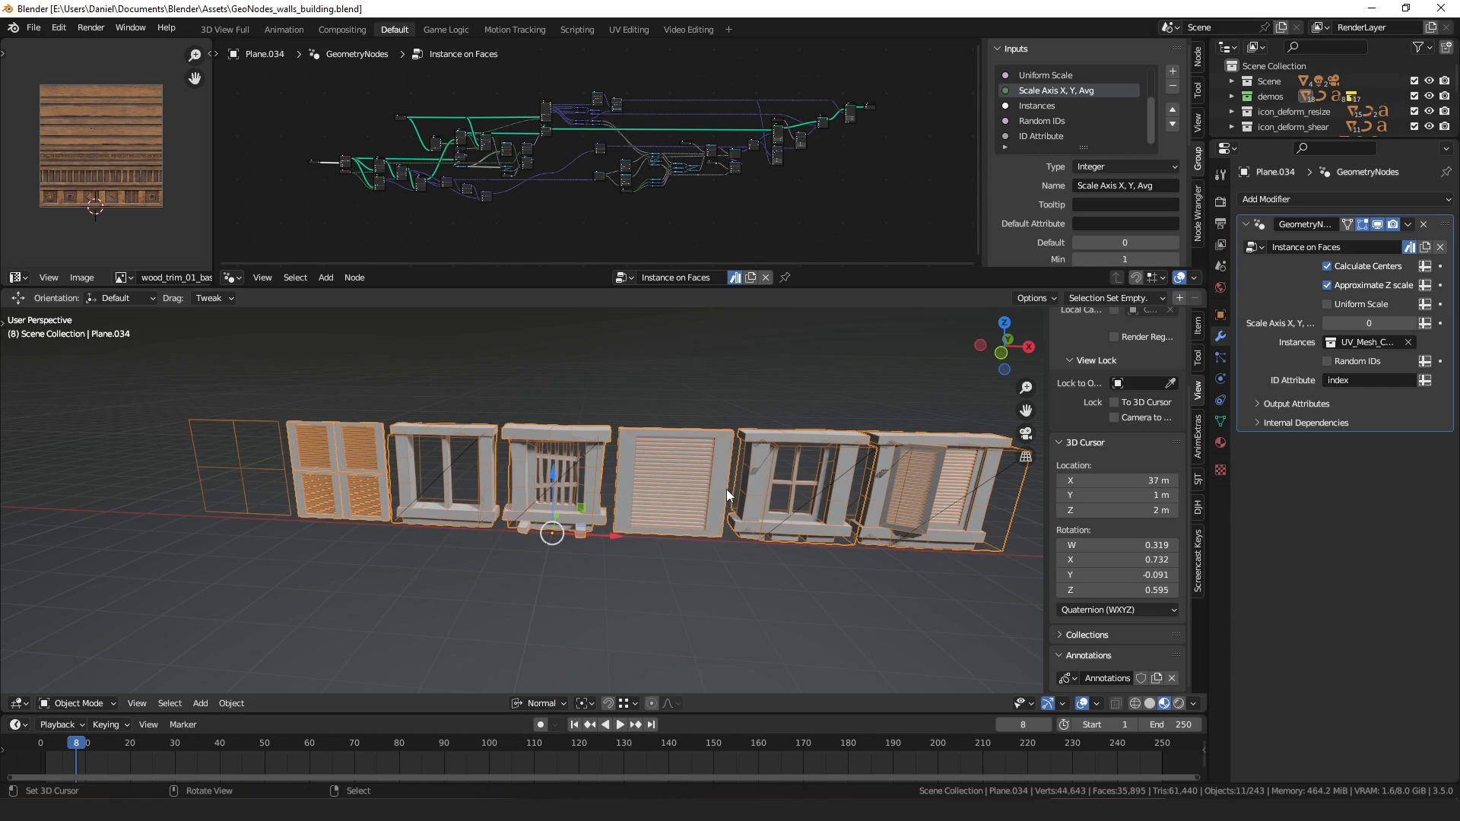
# Step: Turn off Calculate Centers in the Instance on Faces modifier of the window planes
pyautogui.moveTo(727, 489); pyautogui.dragTo(746, 571, button='middle')
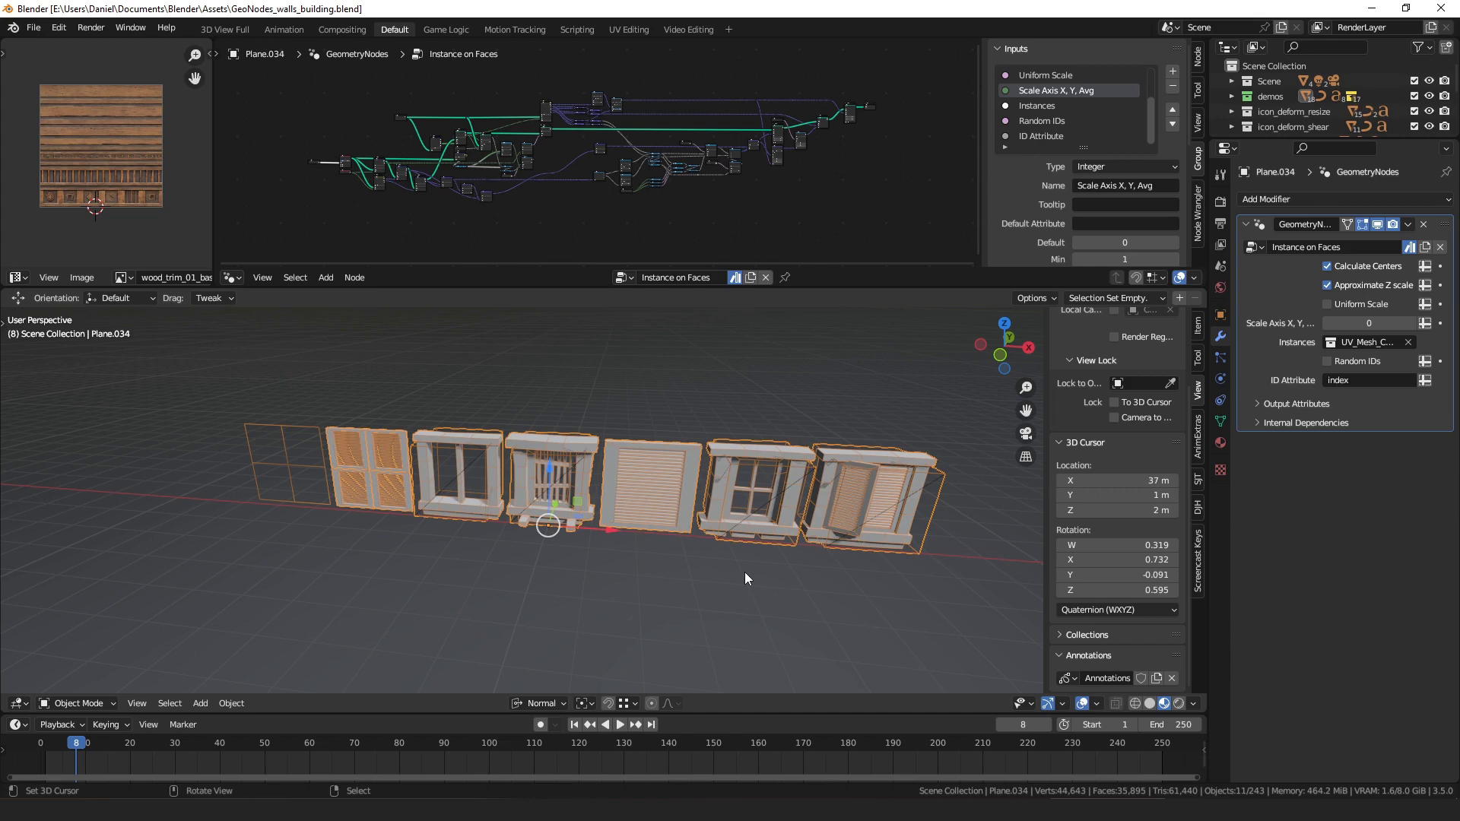
pyautogui.moveTo(745, 572); pyautogui.dragTo(696, 476, button='middle')
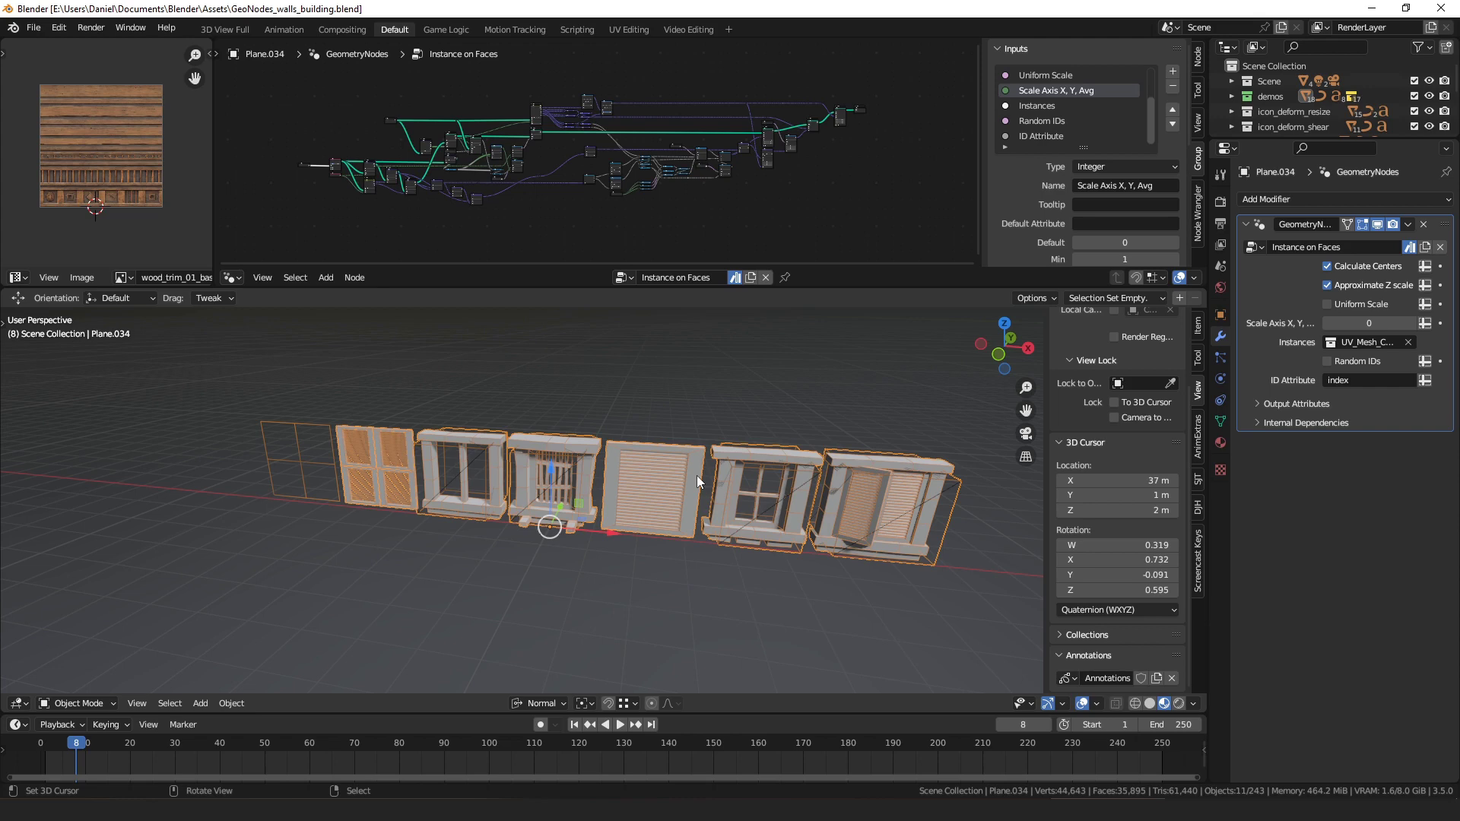
pyautogui.moveTo(691, 481); pyautogui.dragTo(869, 363, button='middle')
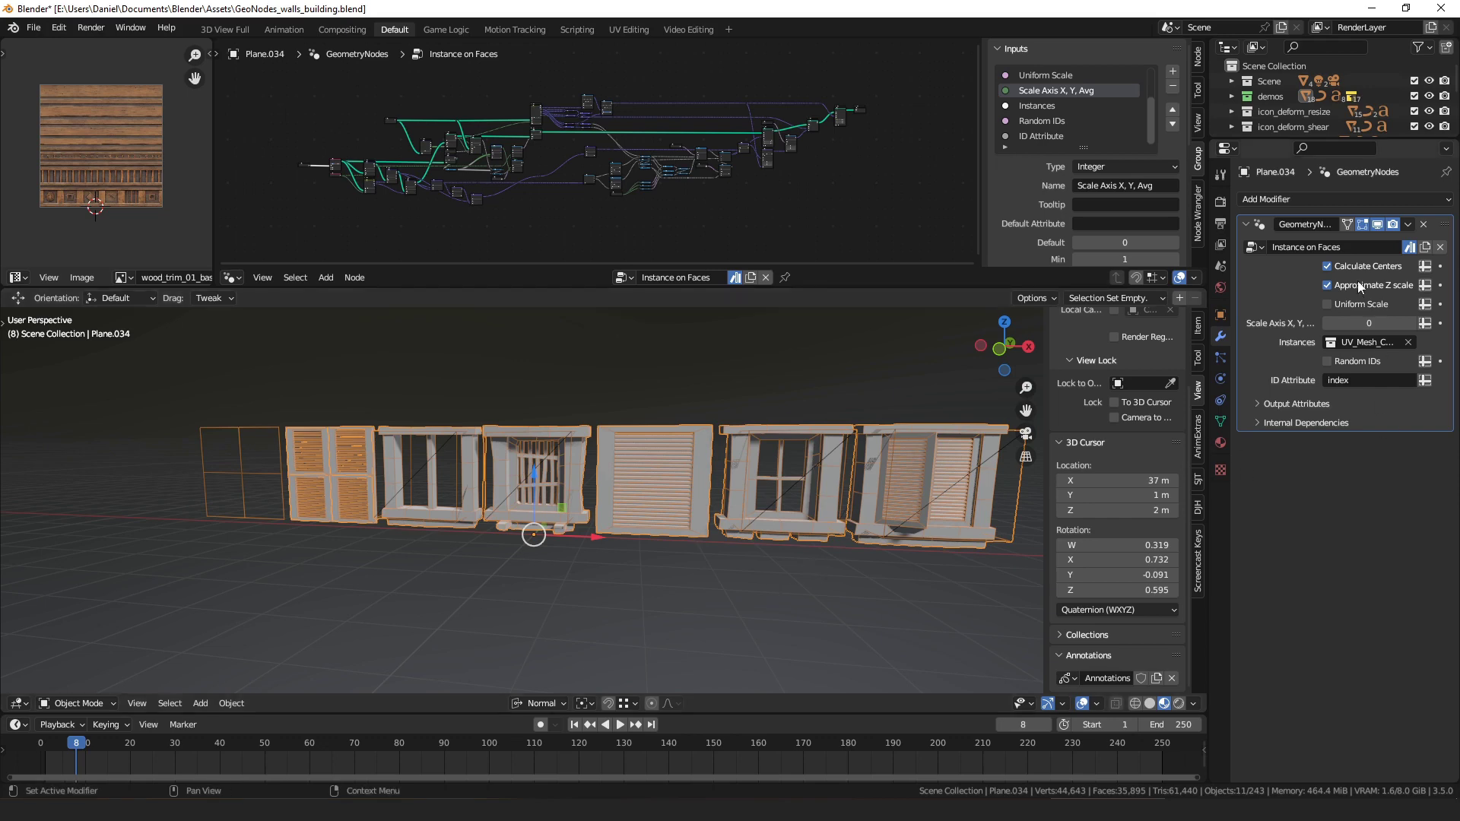
pyautogui.click(1328, 266)
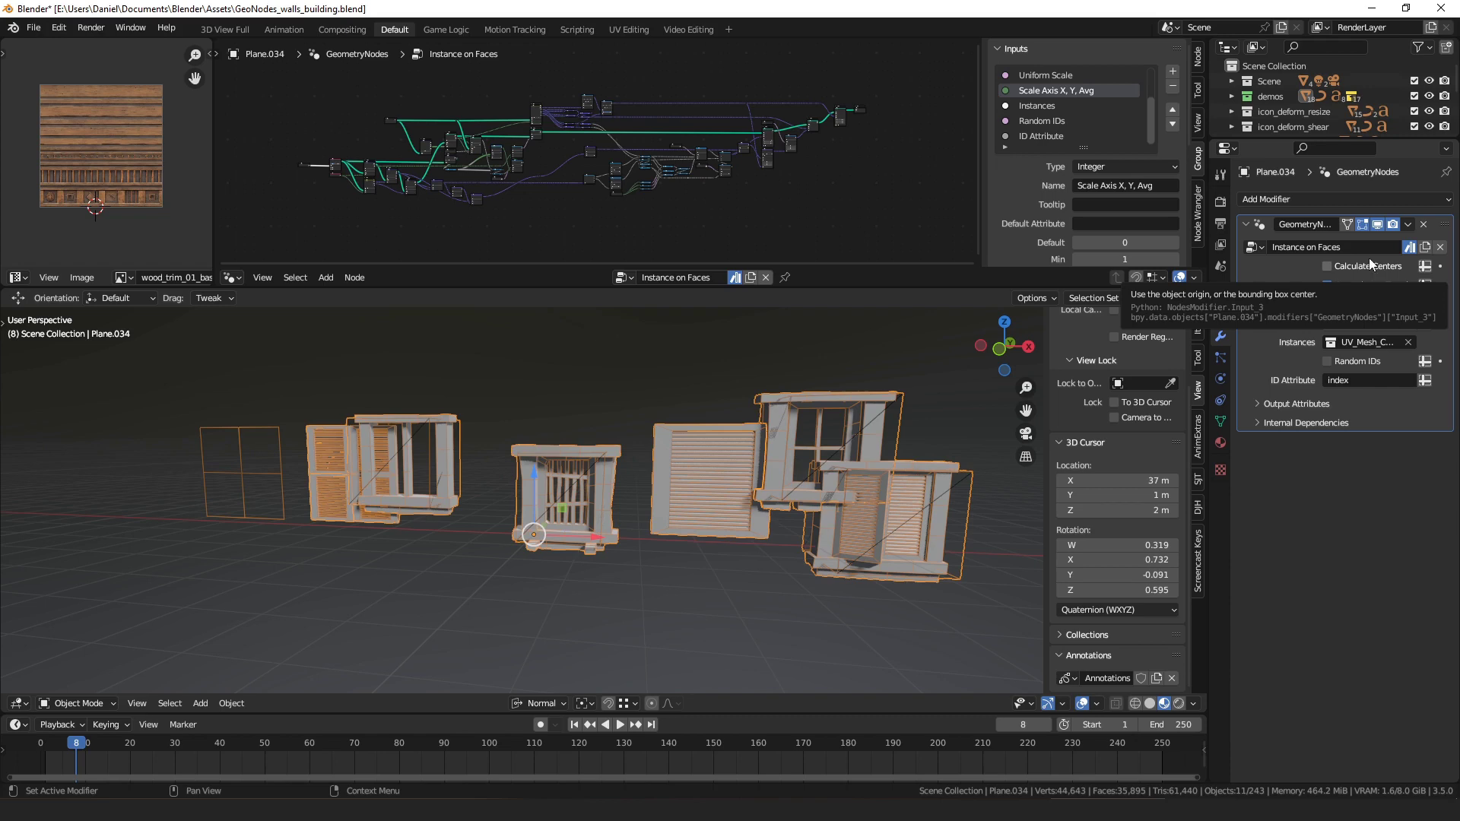
pyautogui.click(755, 463)
pyautogui.press('Tab')
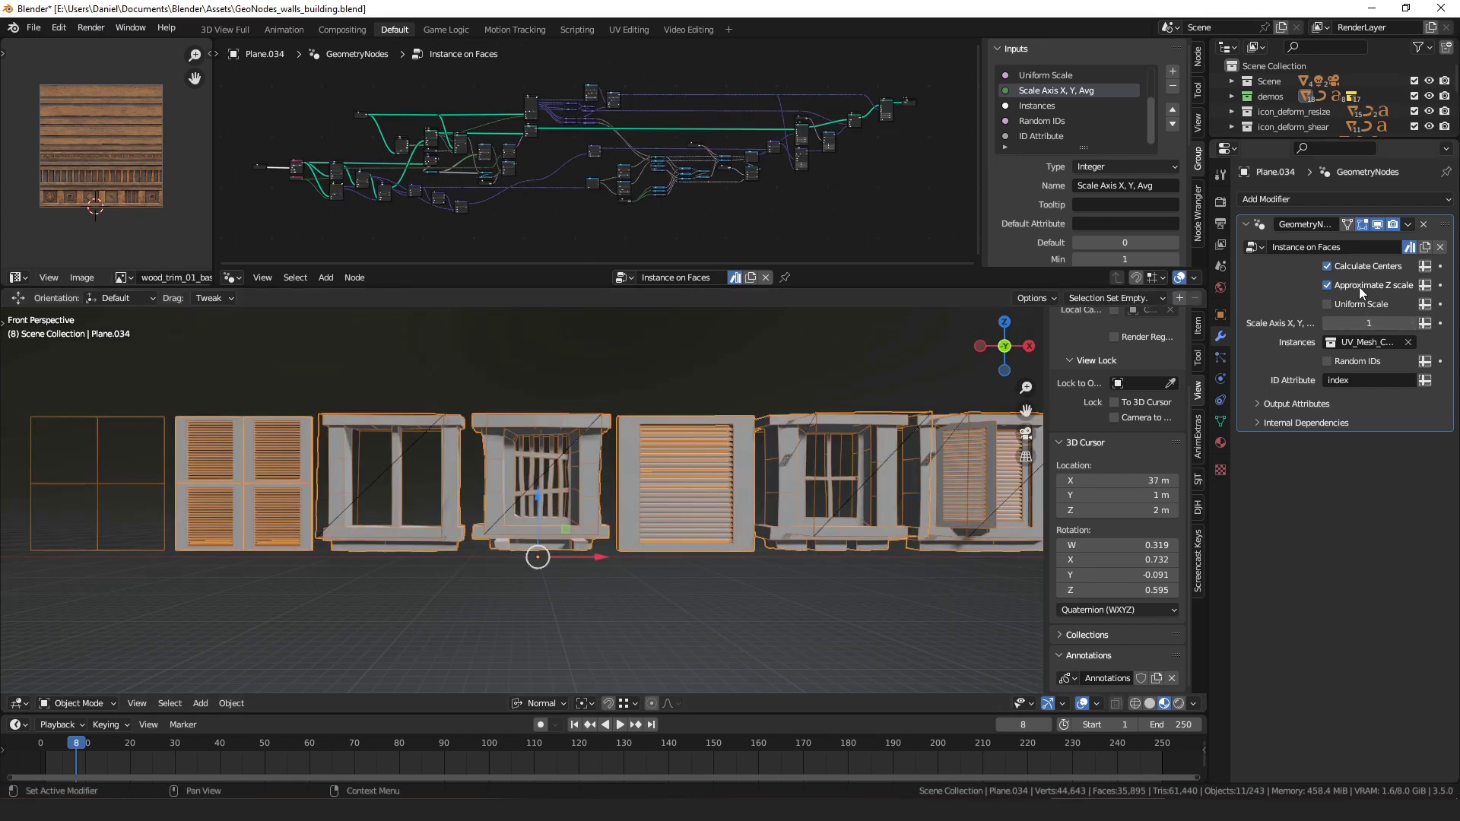
# Step: Switch Approximate Z scale off and back on, comparing the depth of the window instances
pyautogui.moveTo(676, 423); pyautogui.dragTo(517, 418, button='middle')
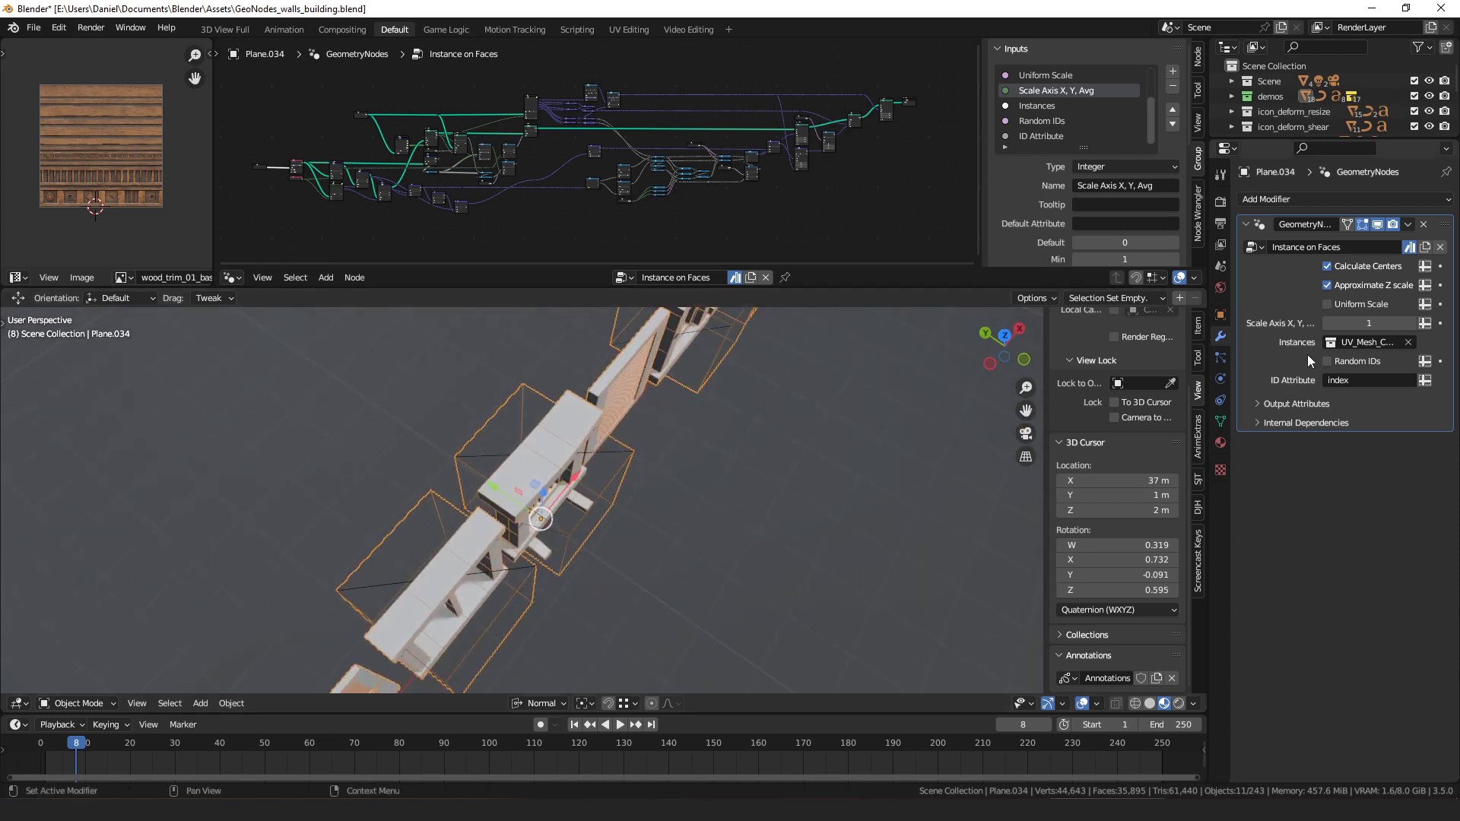
pyautogui.click(1375, 289)
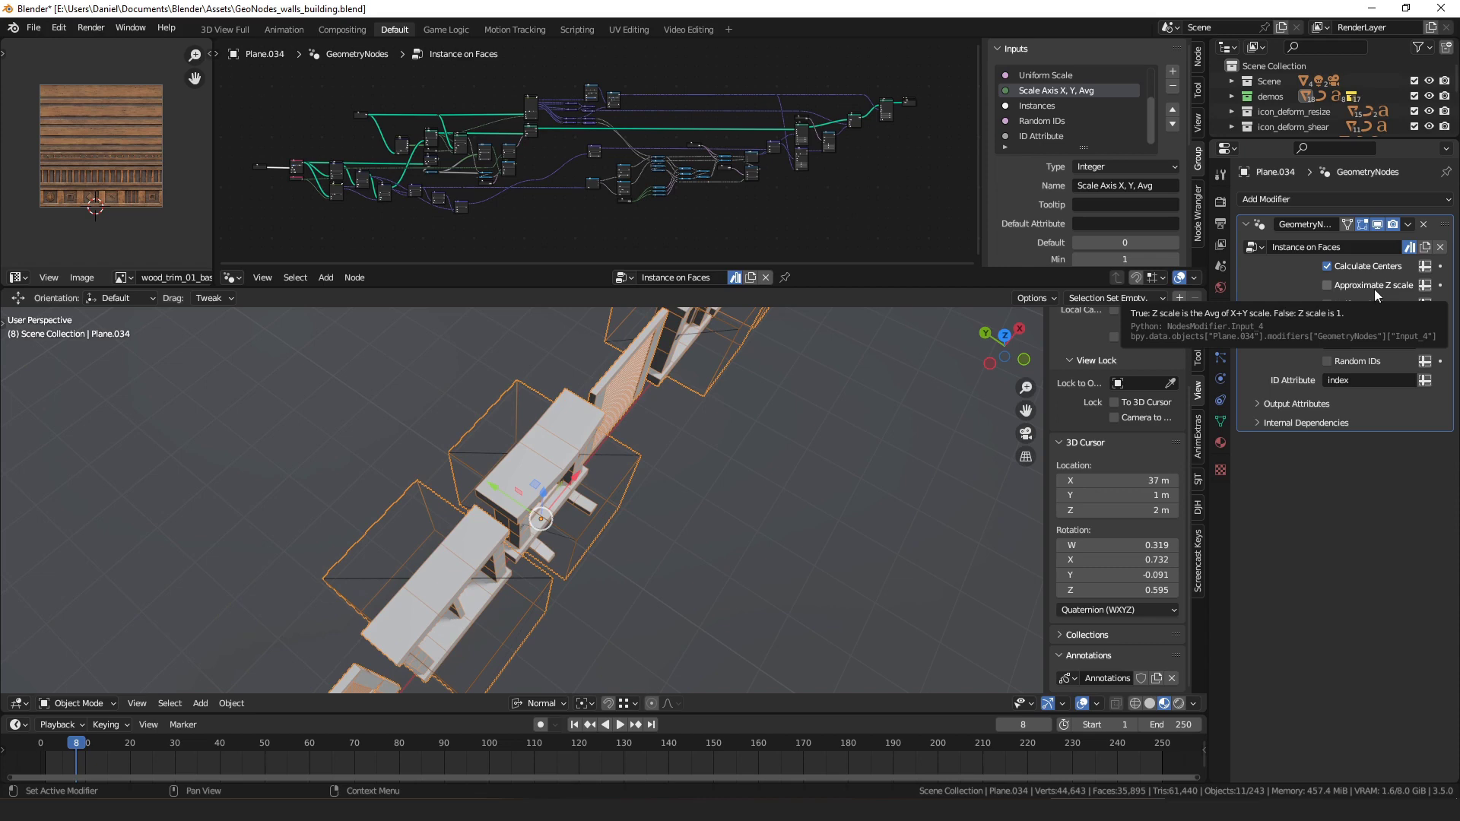
pyautogui.moveTo(829, 481); pyautogui.dragTo(829, 438, button='middle')
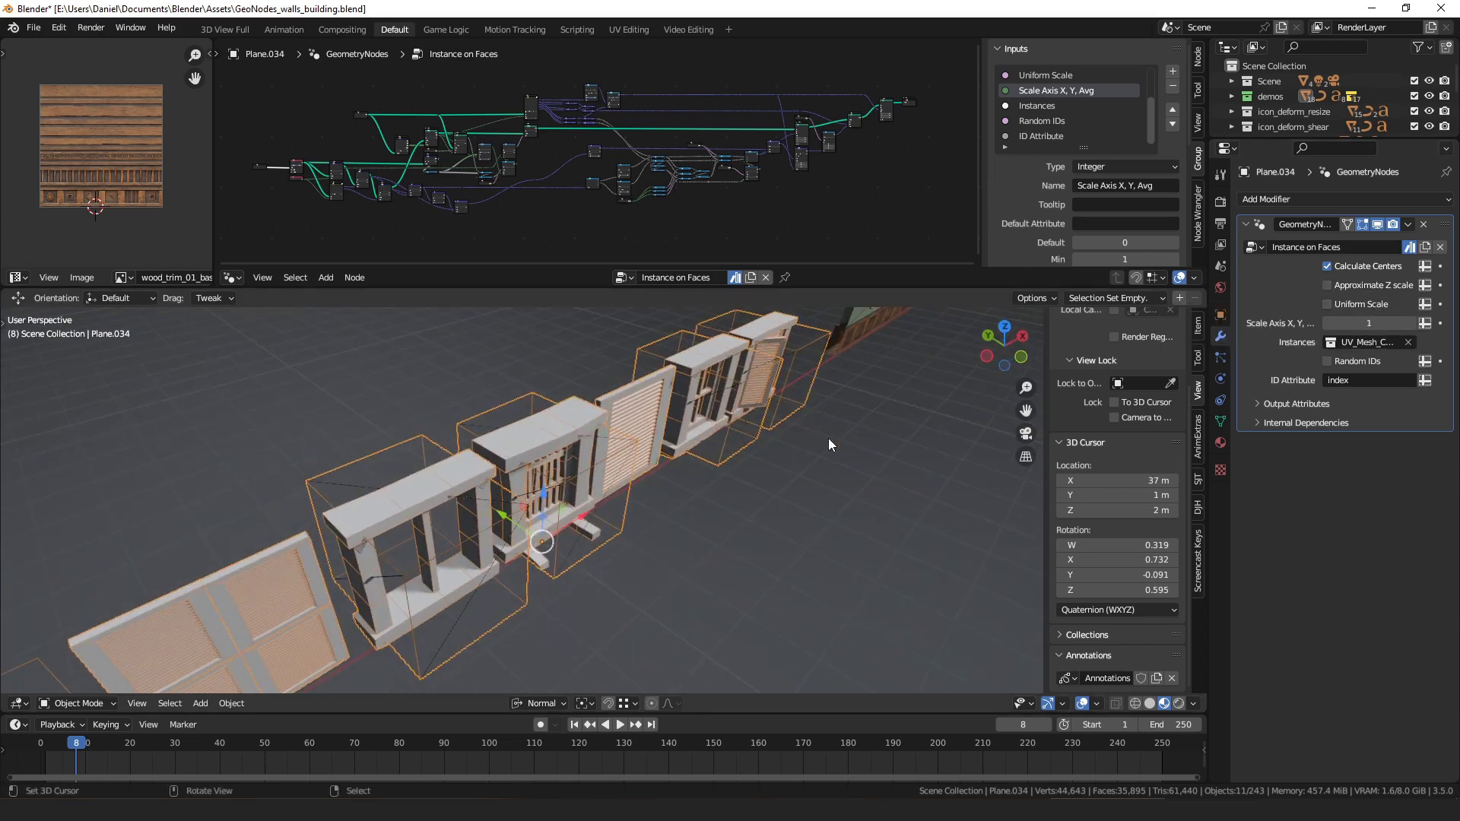
pyautogui.click(1357, 286)
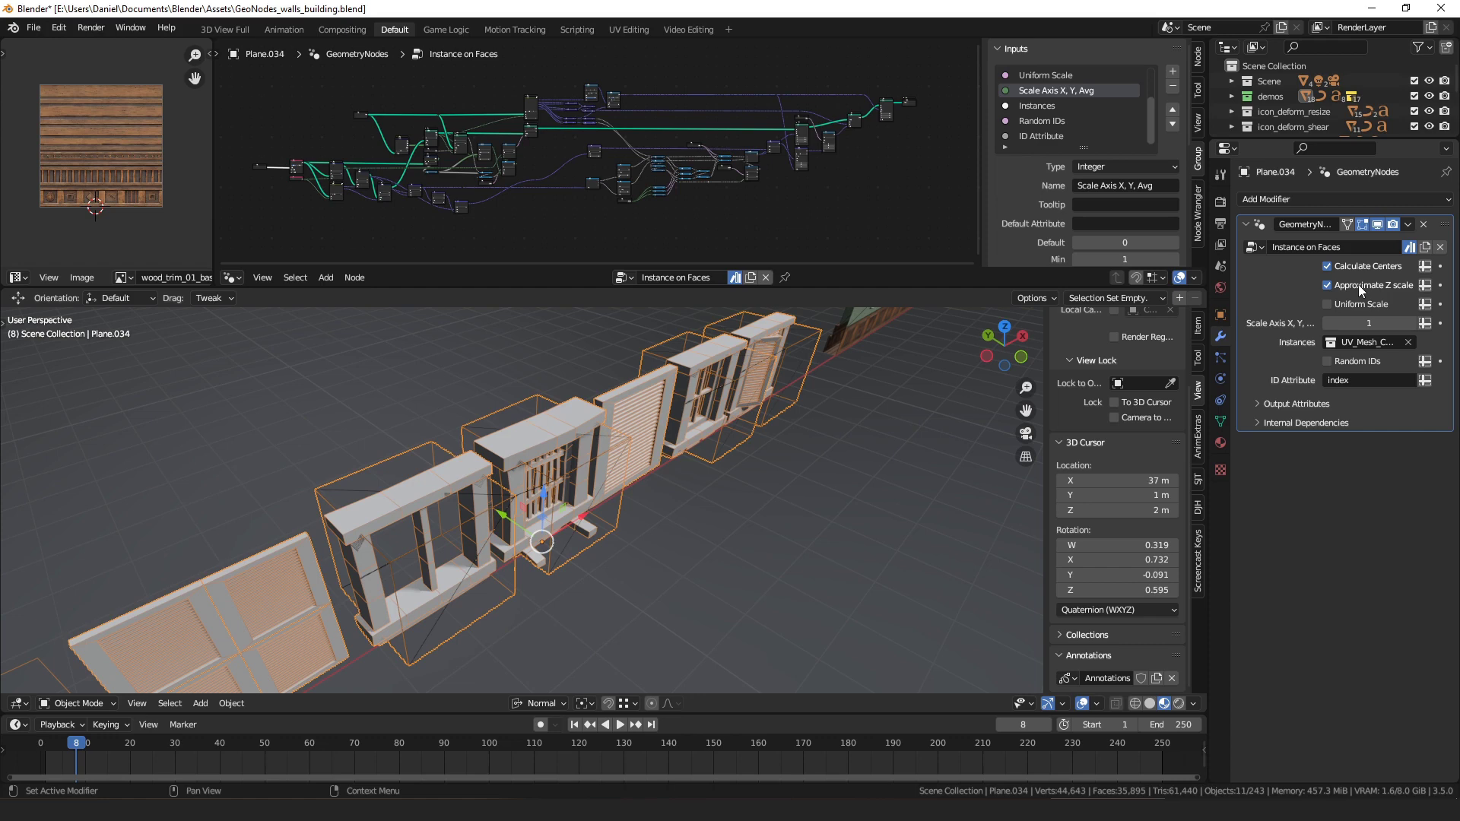
# Step: Enable Uniform Scale in the modifier and inspect the proportions of the windows and shutters from the front
pyautogui.moveTo(867, 511); pyautogui.dragTo(783, 479, button='middle')
pyautogui.click(1372, 303)
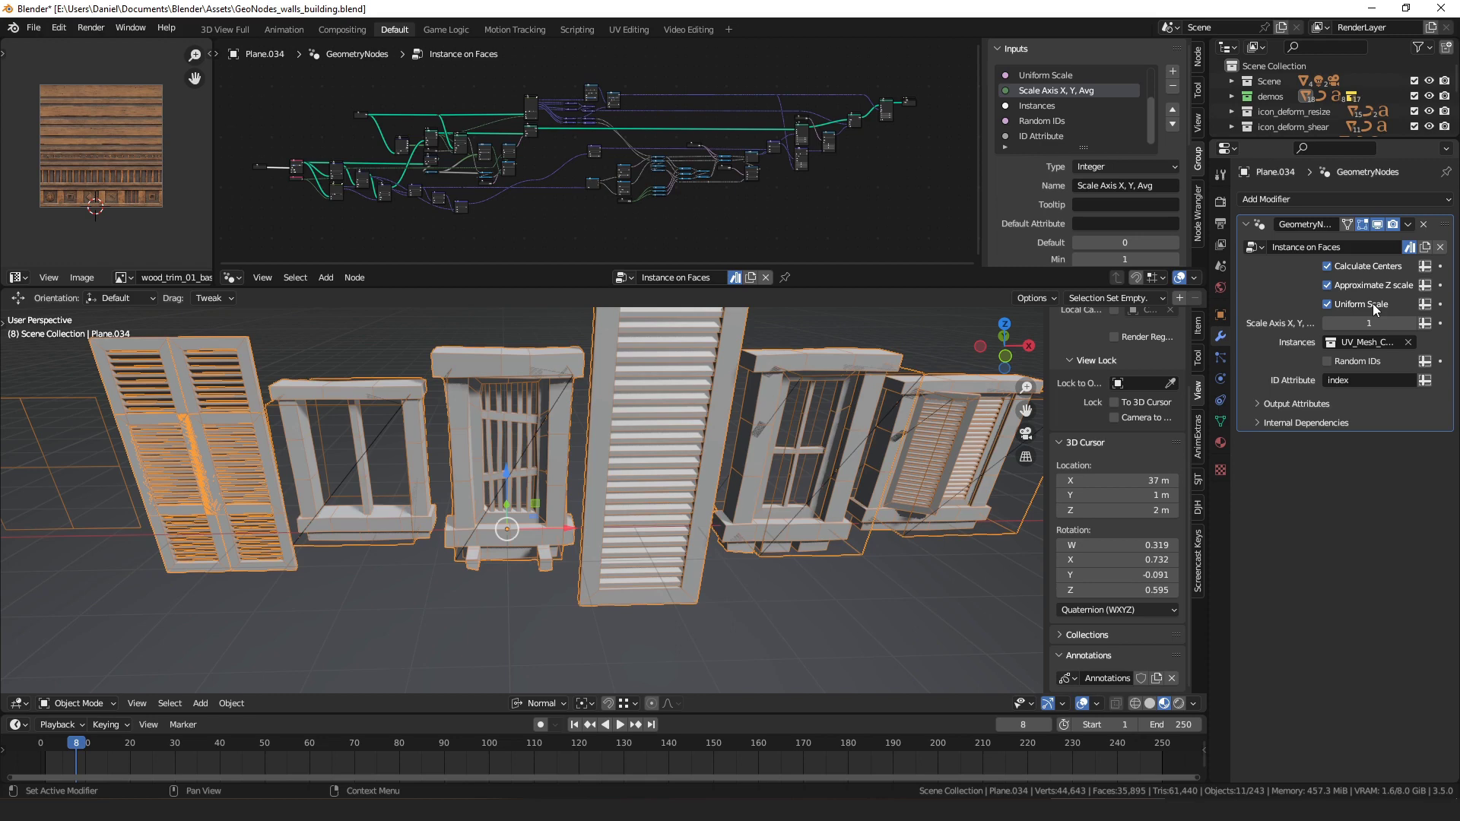
pyautogui.moveTo(696, 484); pyautogui.dragTo(682, 452, button='middle')
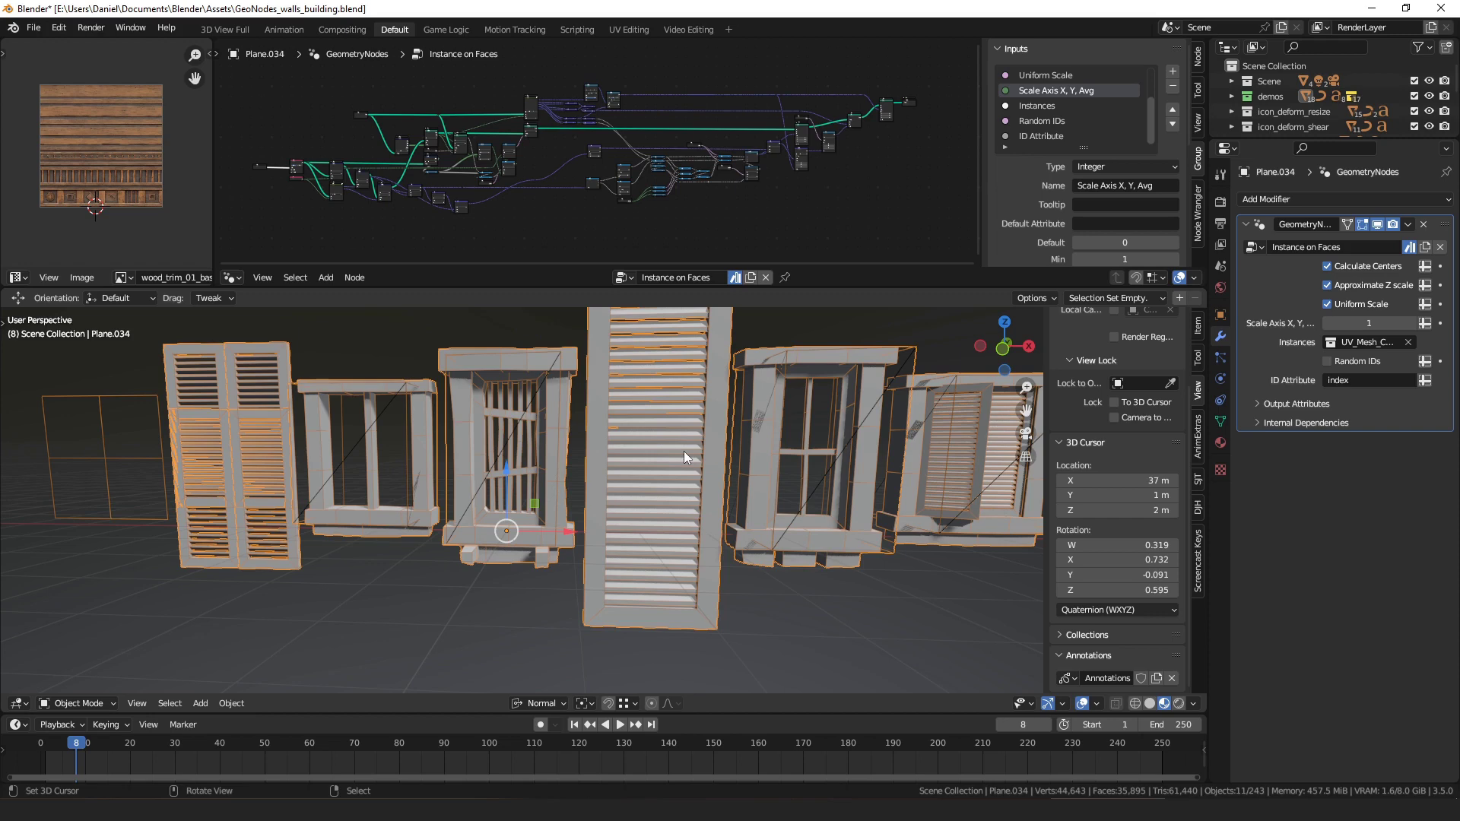
pyautogui.moveTo(654, 463); pyautogui.dragTo(625, 444, button='middle')
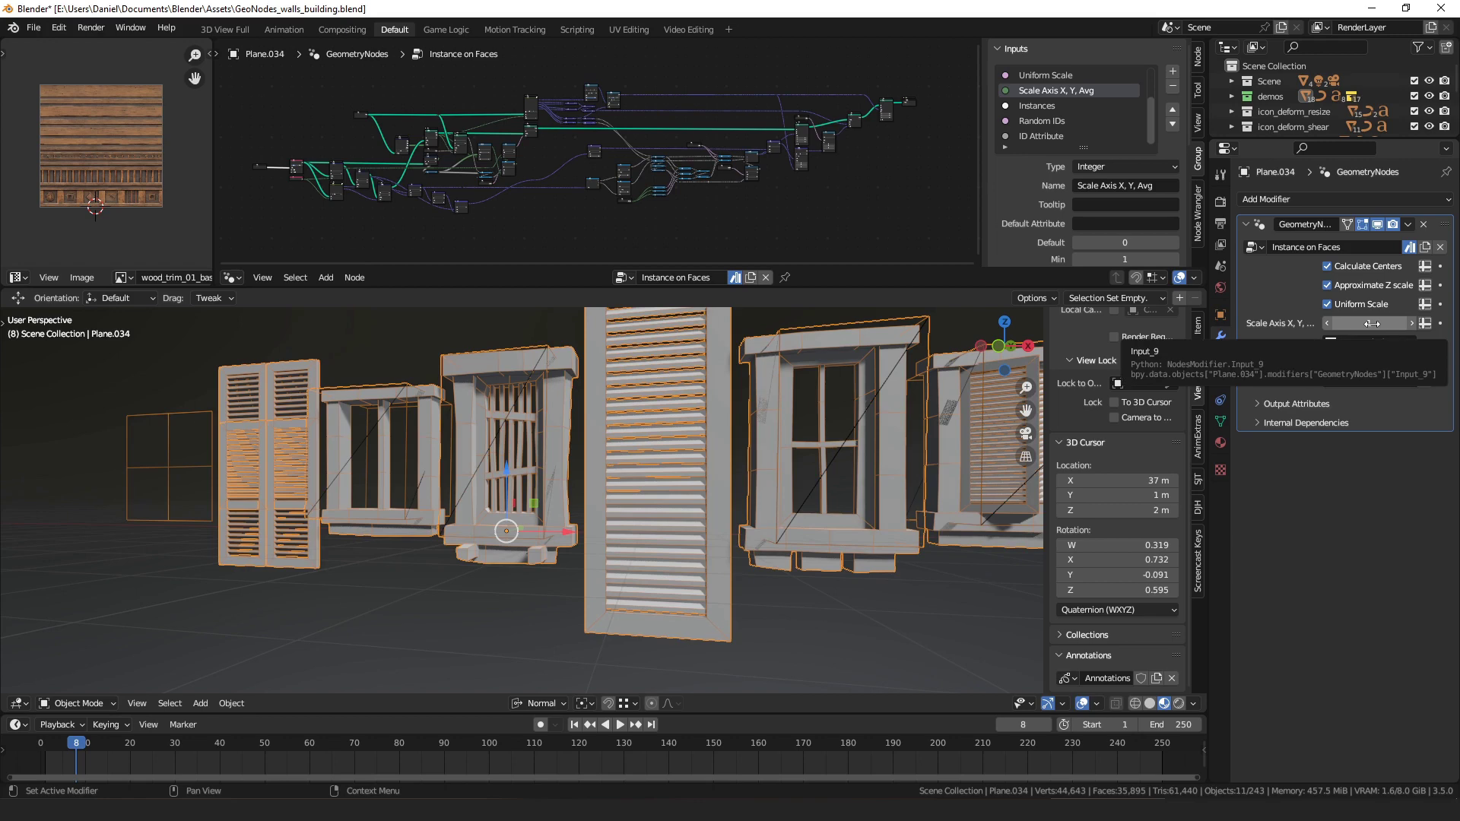
# Step: Compare Scale Axis X, Y, Avg values 1, 2 and 3 on the instances, leaving it at 2
pyautogui.click(1411, 322)
pyautogui.moveTo(720, 491); pyautogui.dragTo(749, 487, button='middle')
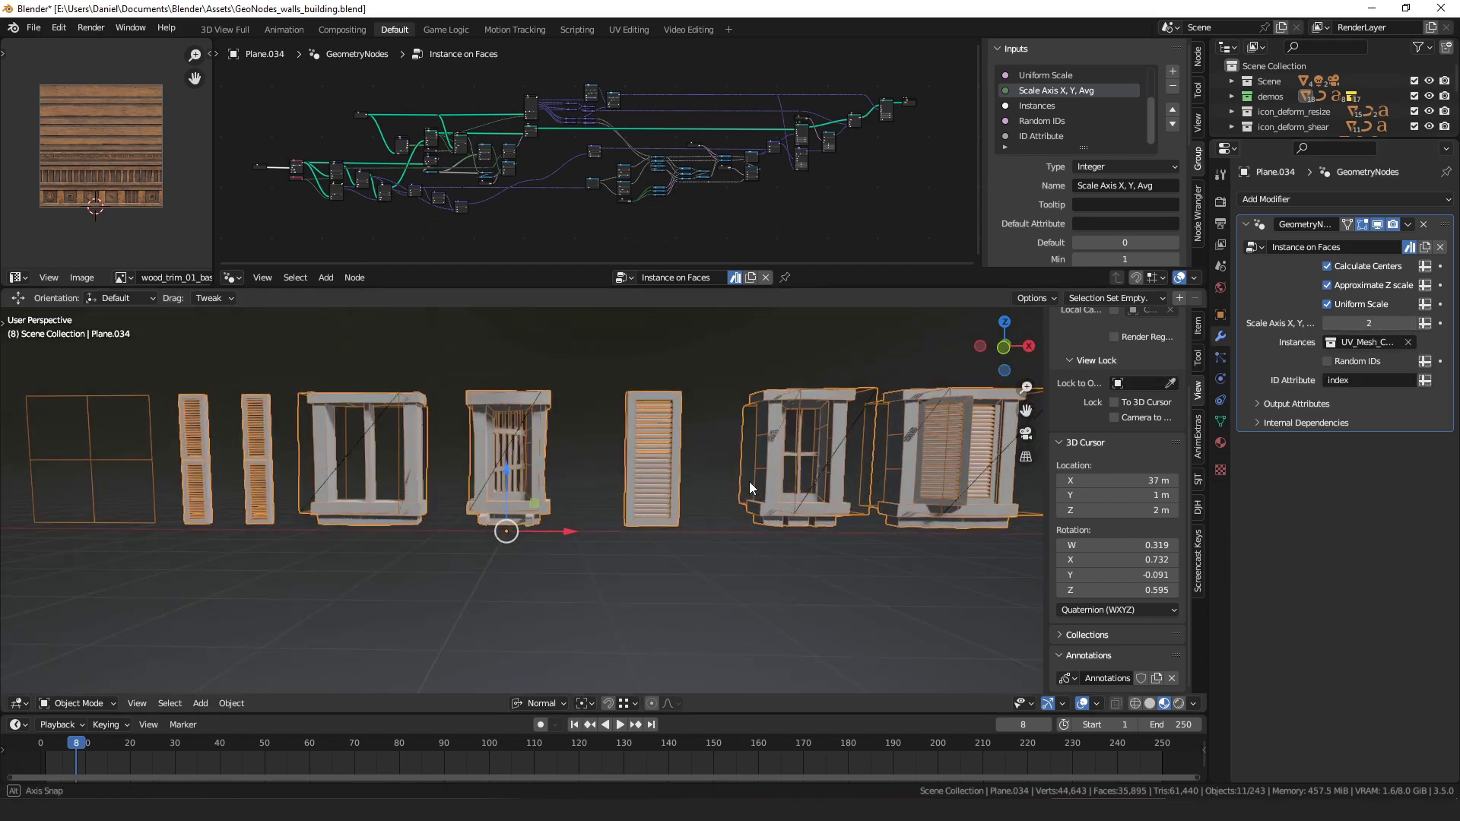
pyautogui.click(1332, 323)
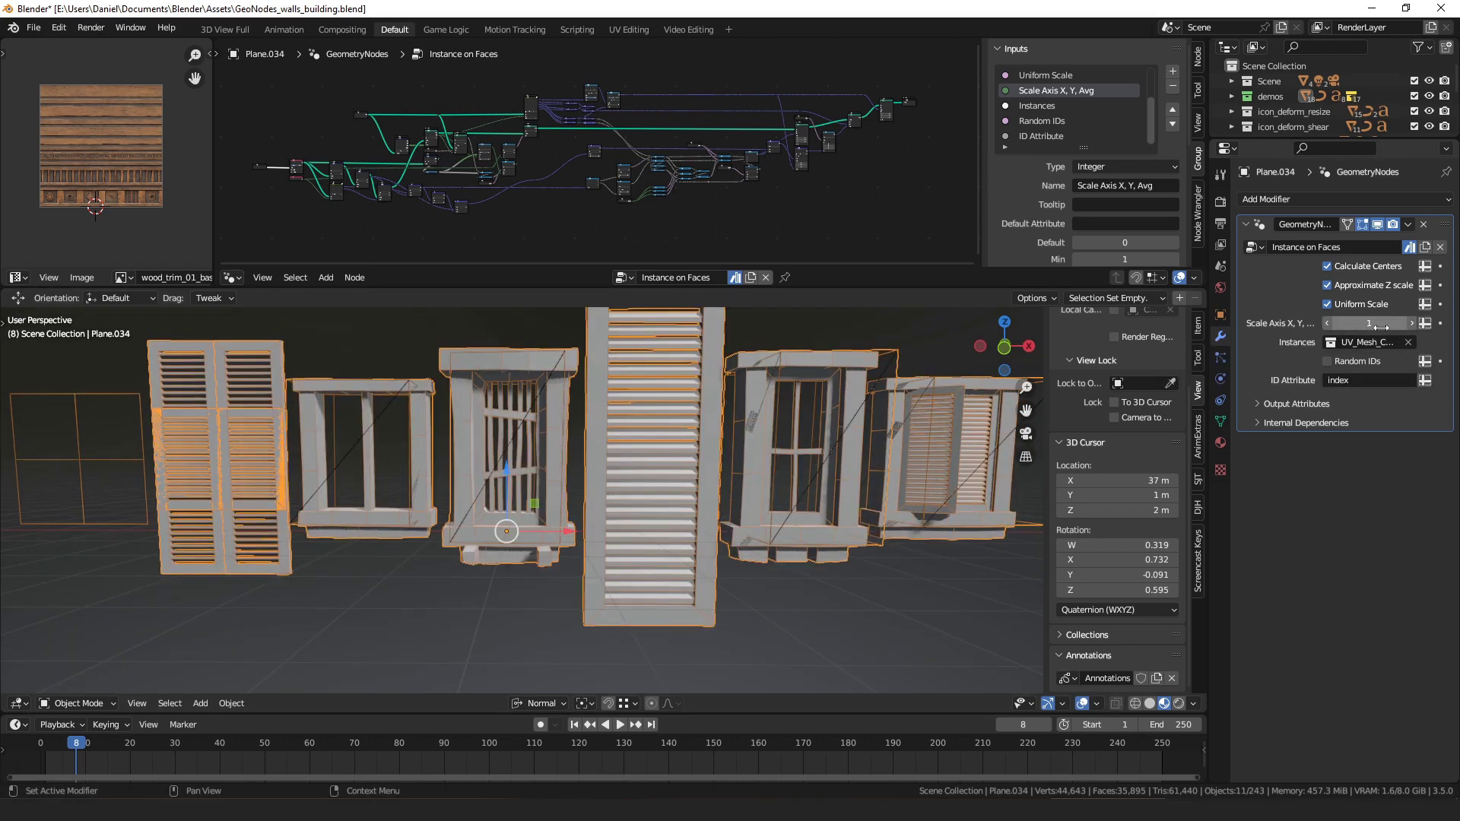
pyautogui.click(1411, 323)
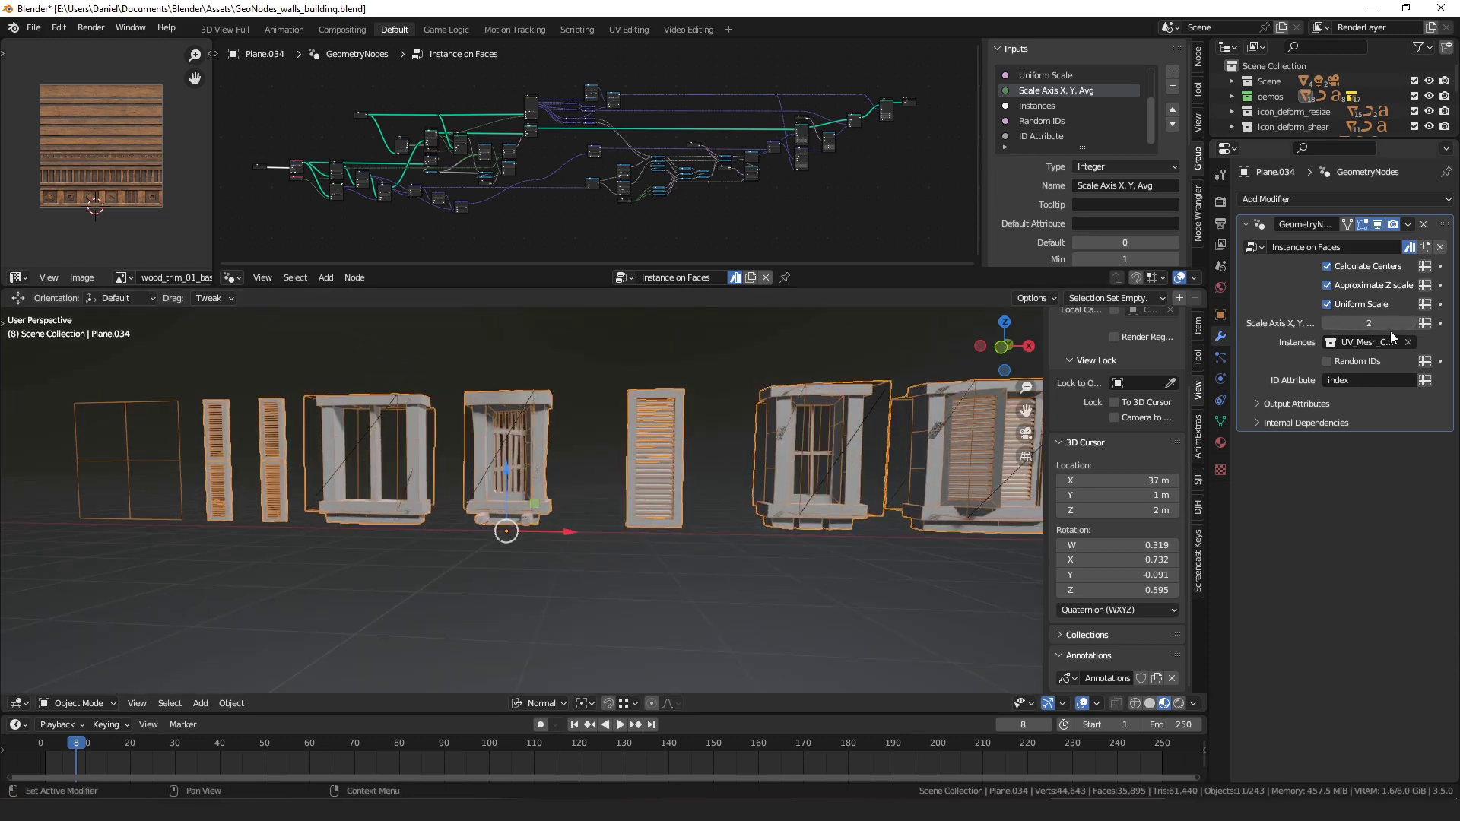
pyautogui.click(1411, 323)
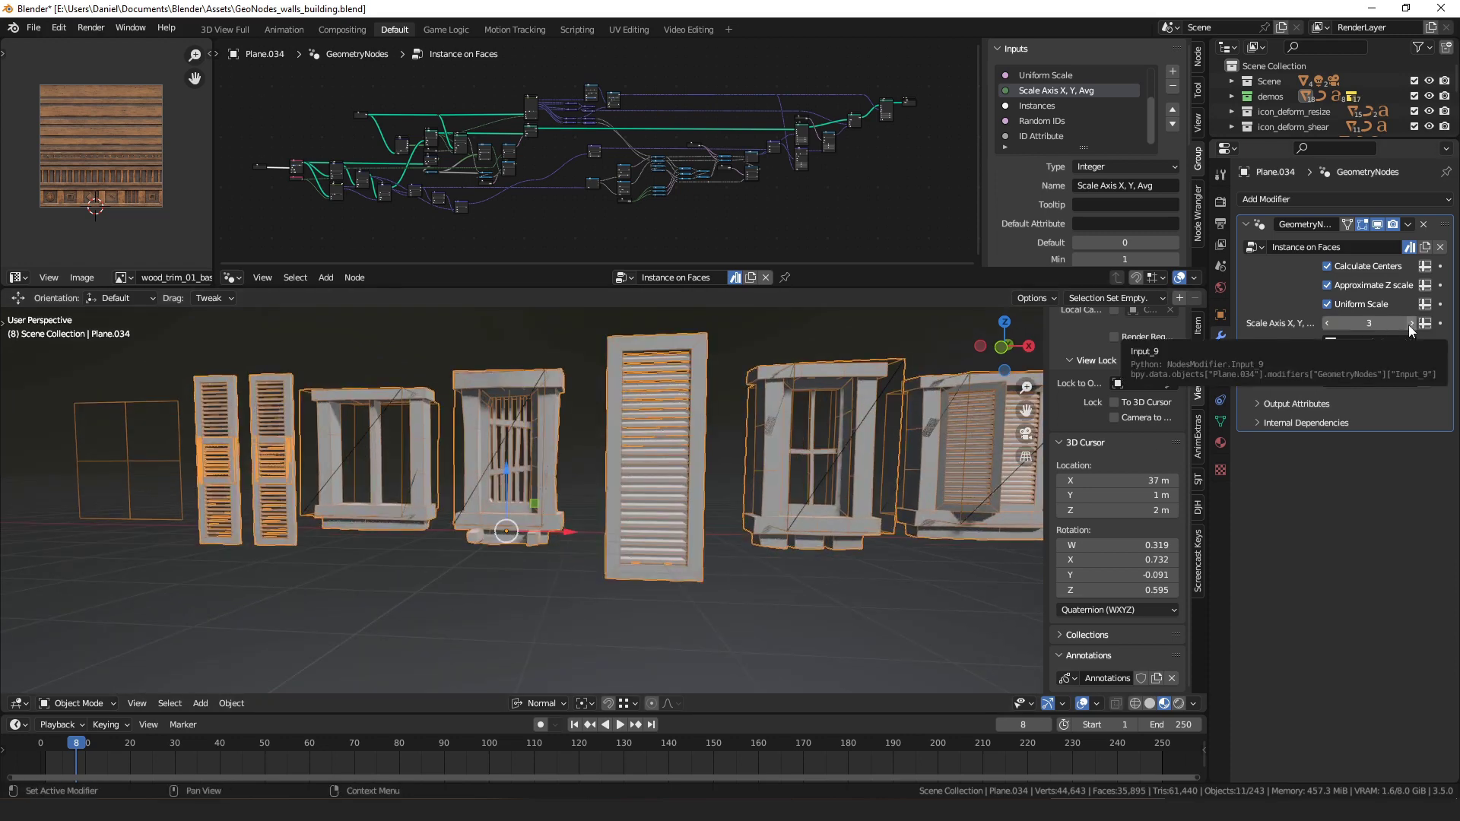
pyautogui.click(1328, 324)
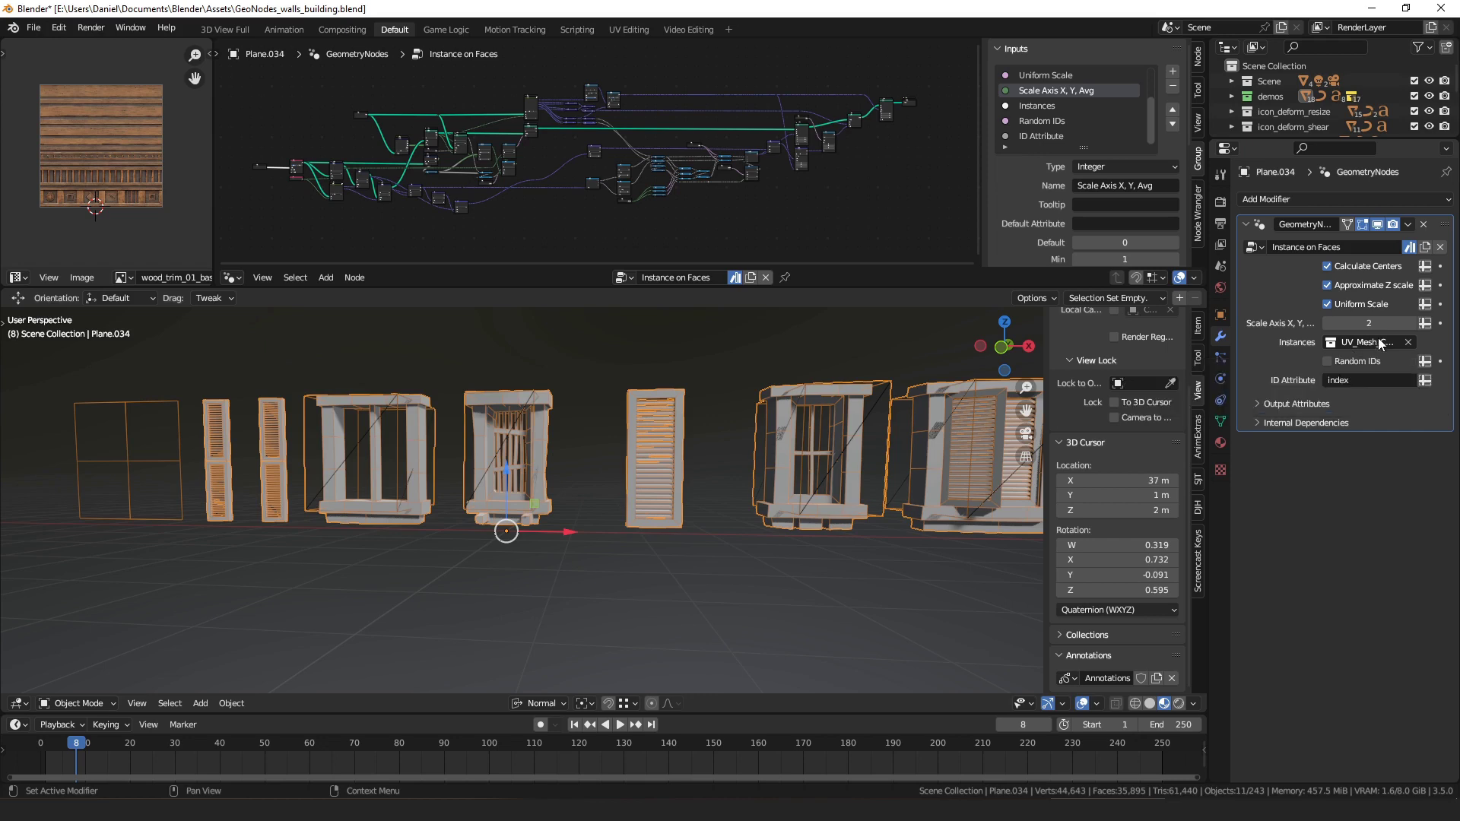
# Step: Show the mesh's vertex groups and select the entire linked face holding the wide single shutter in Edit Mode
pyautogui.click(1368, 341)
pyautogui.click(1294, 345)
pyautogui.click(1221, 421)
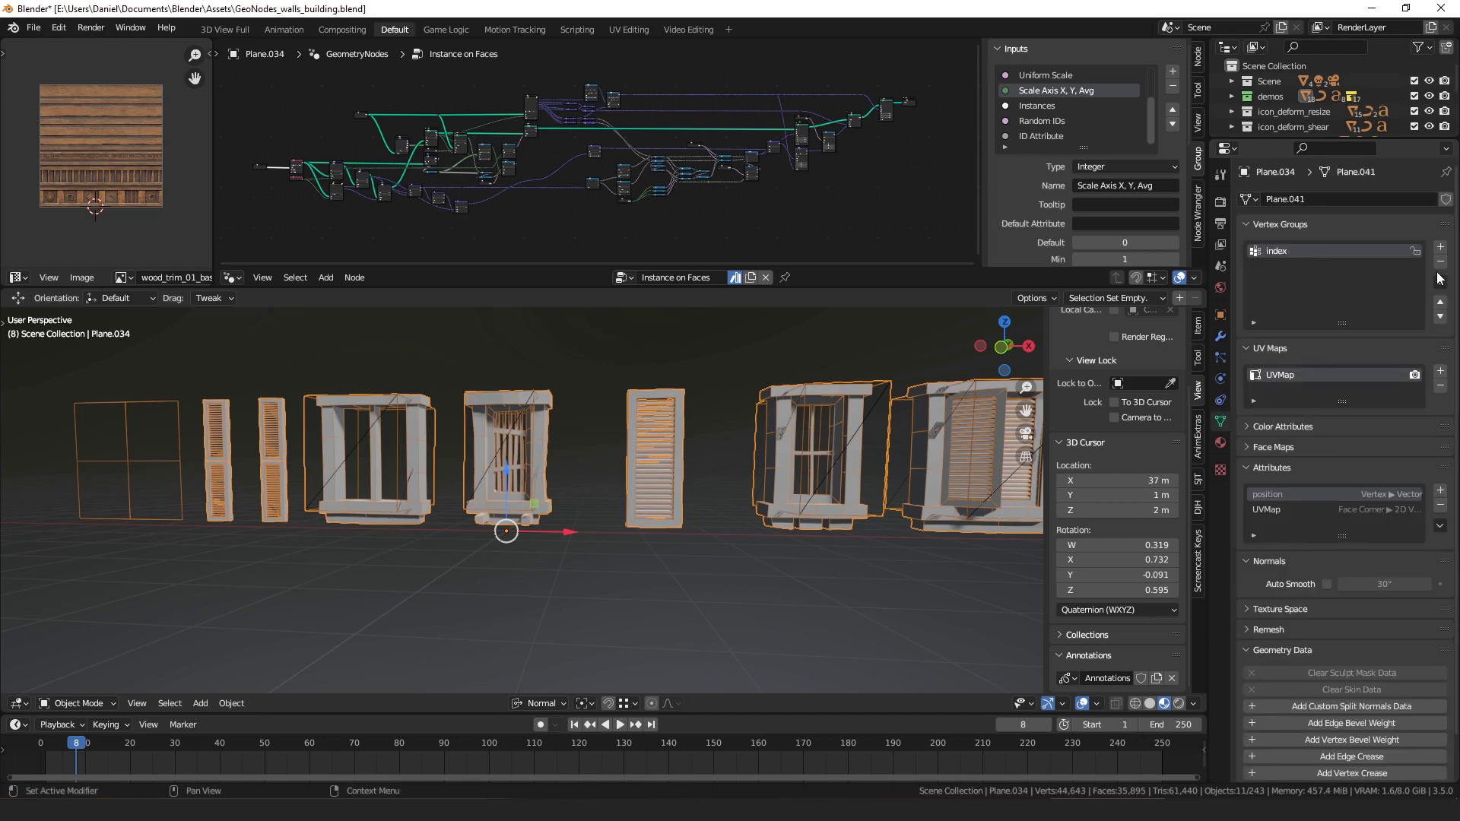
pyautogui.press('Tab')
pyautogui.click(726, 389)
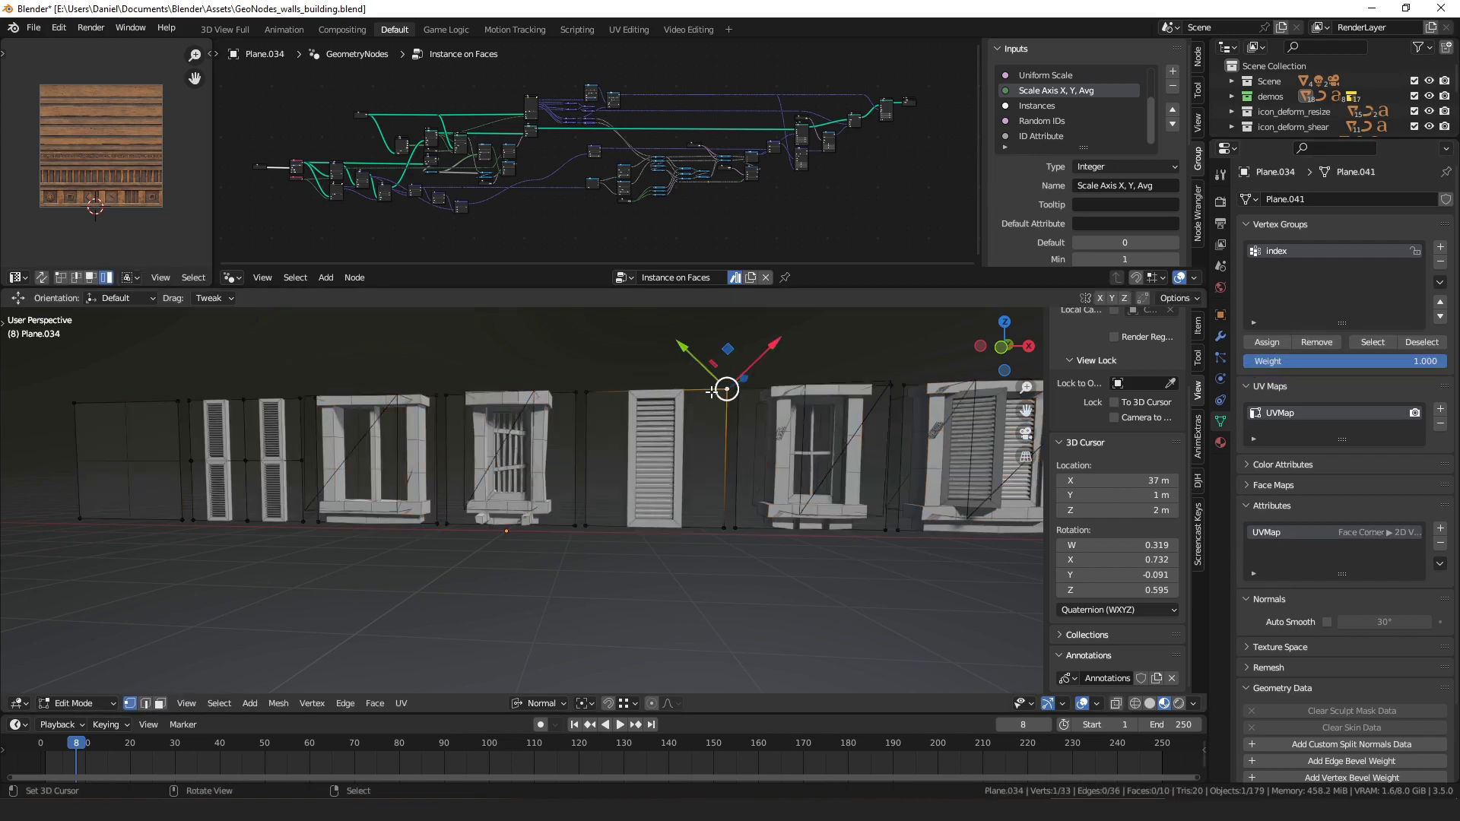
pyautogui.hotkey('ctrl', 'l')
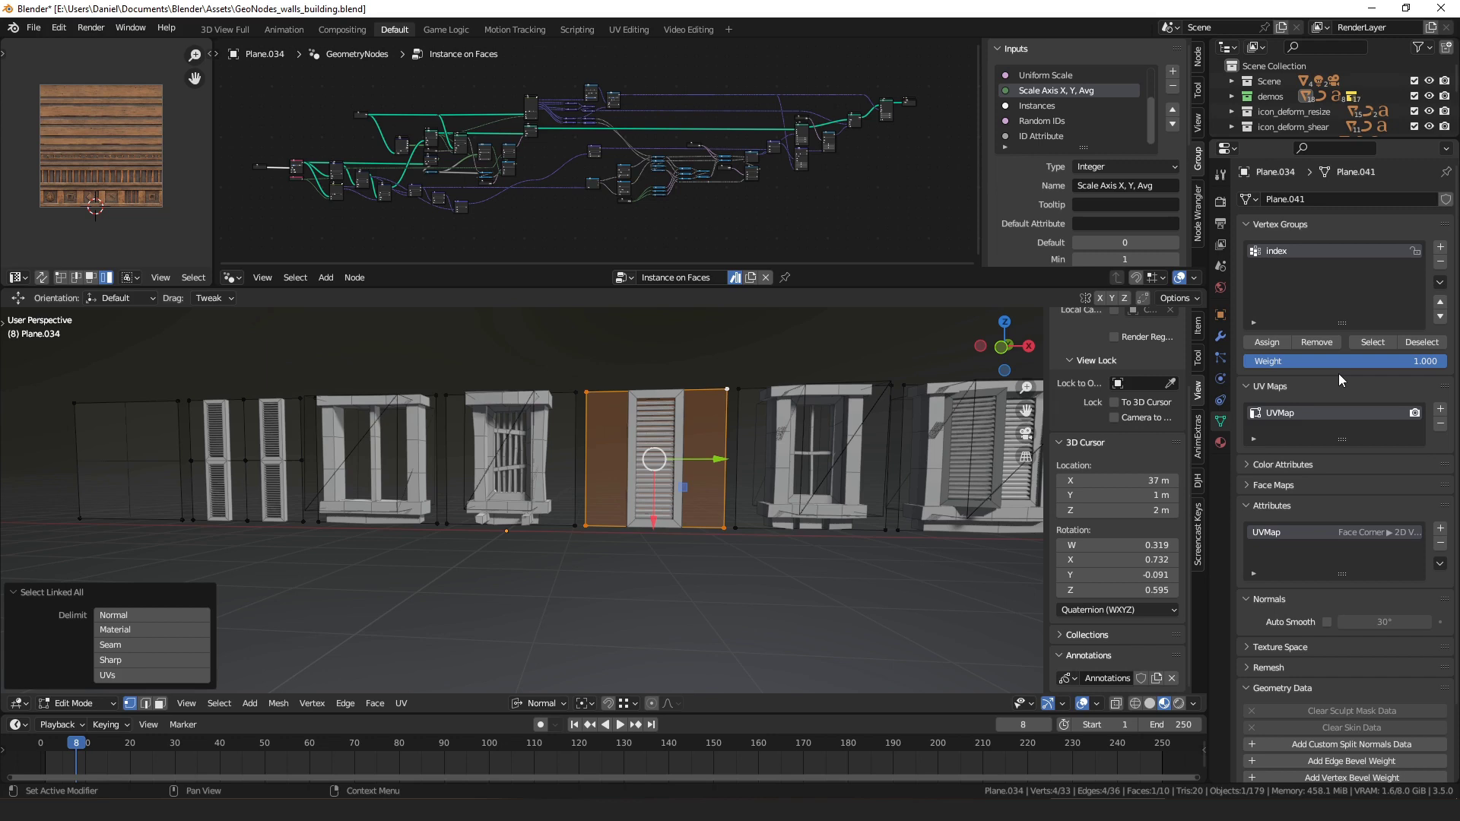
# Step: Look over the mesh's material slots and return to the Instance on Faces modifier settings
pyautogui.click(1220, 443)
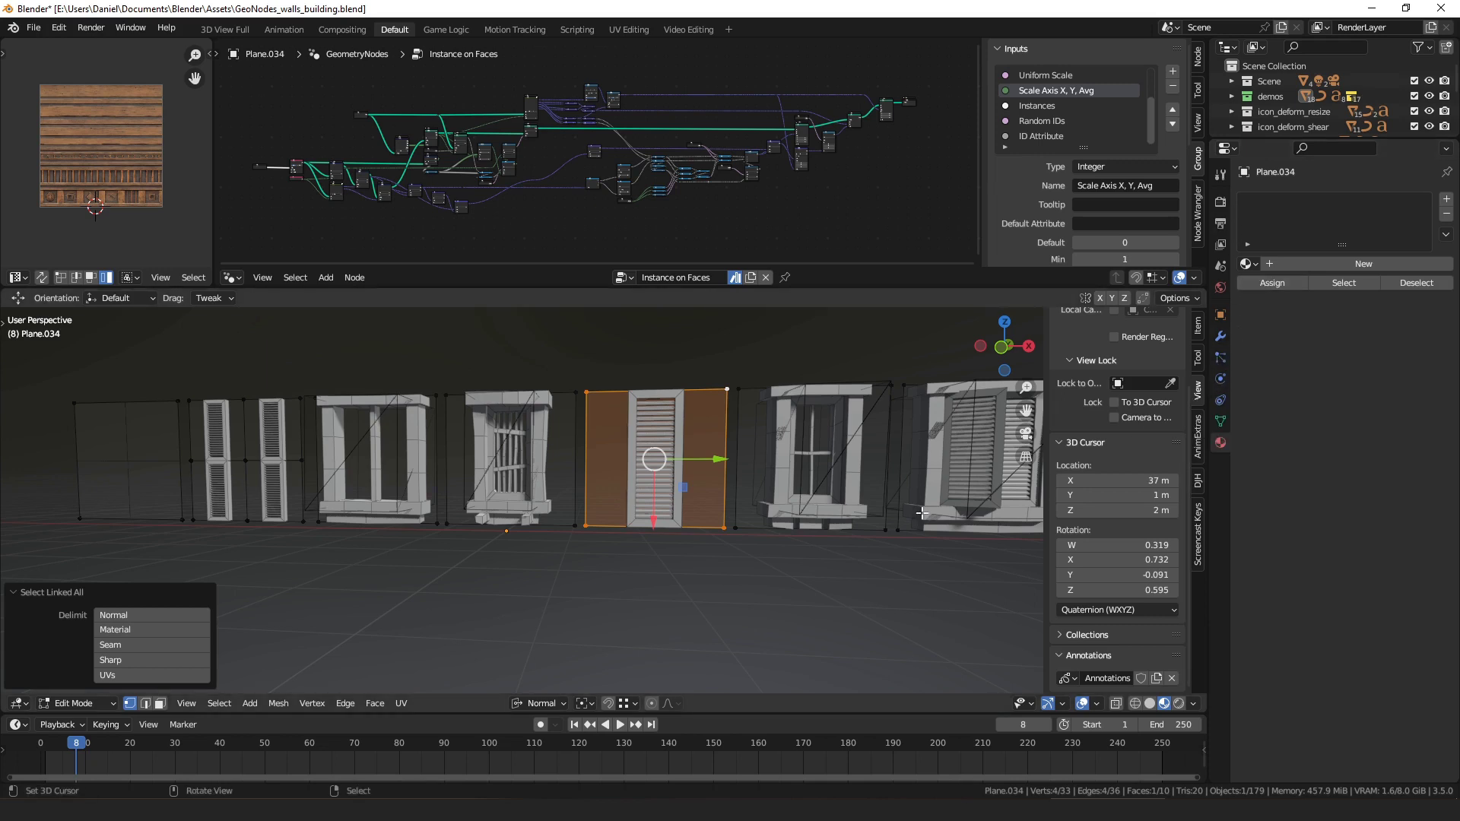
pyautogui.click(1220, 336)
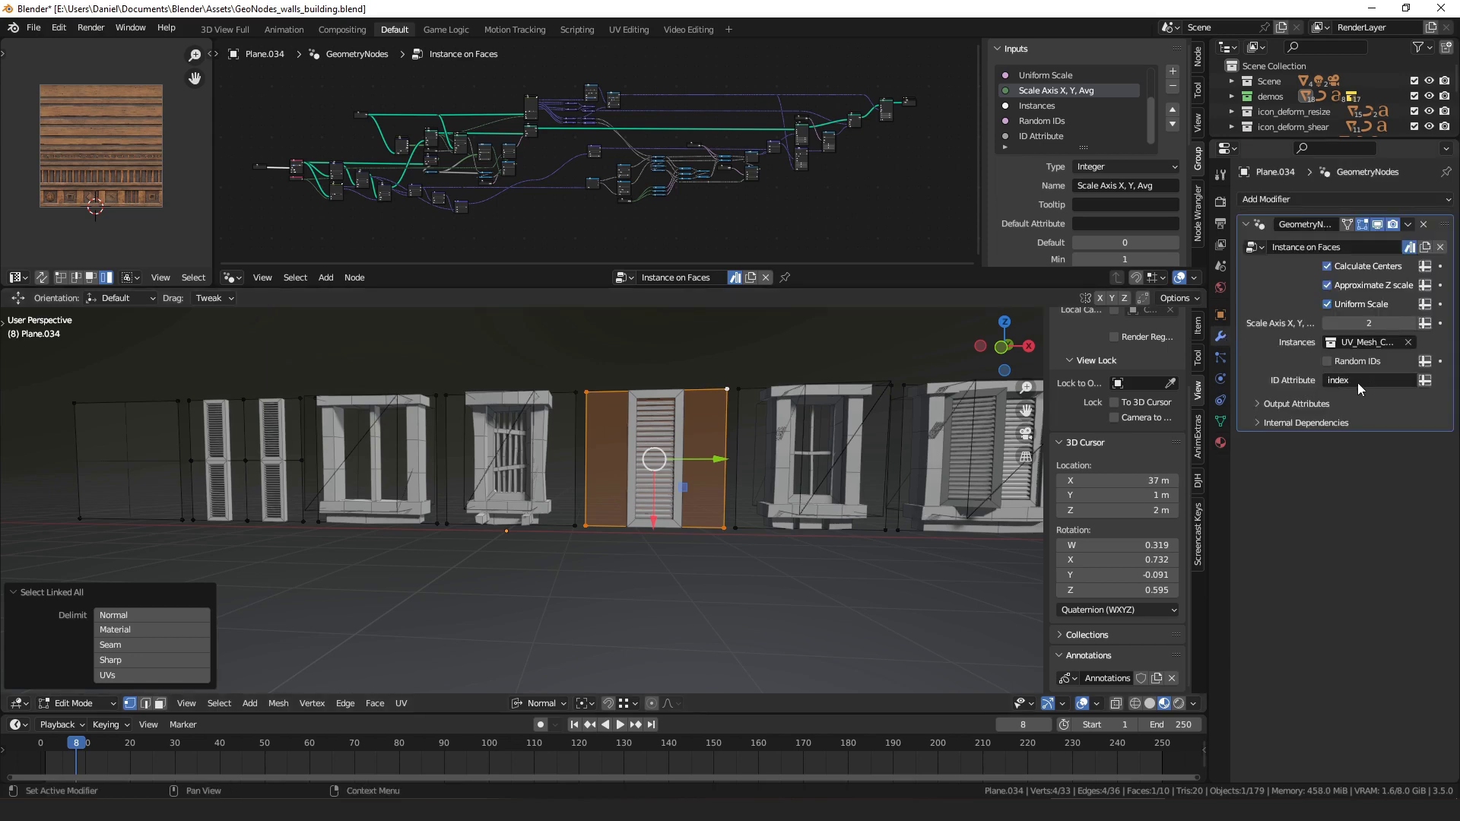
pyautogui.scroll(-2, 715, 504)
pyautogui.moveTo(715, 505); pyautogui.dragTo(717, 502, button='middle')
pyautogui.scroll(2, 717, 503)
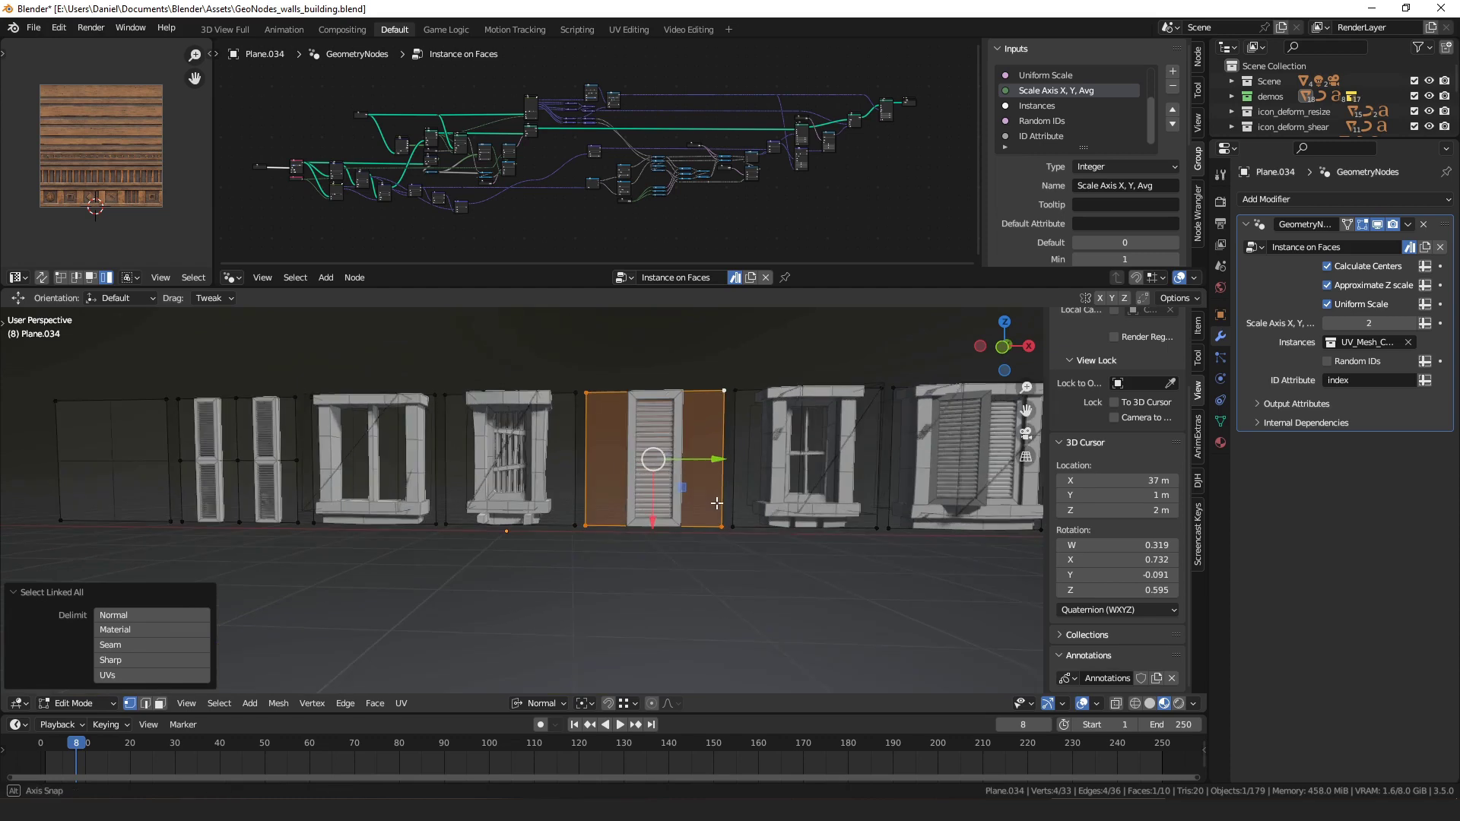
# Step: Select the linked face of the four-pane window beside the single shutter and place a duplicate directly above it
pyautogui.rightClick(771, 391)
pyautogui.hotkey('ctrl', 'l')
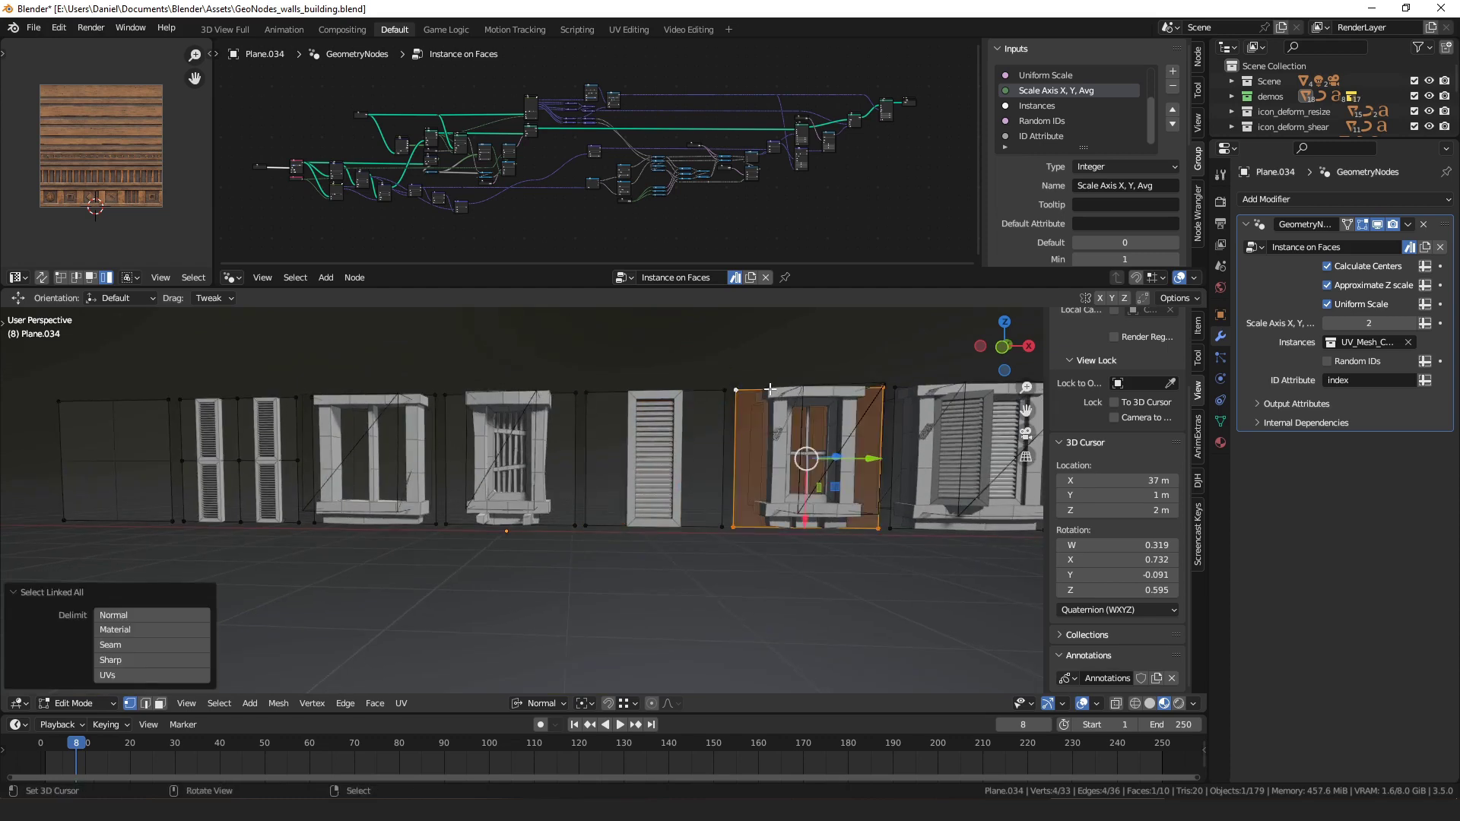
pyautogui.keyDown('shift'); pyautogui.moveTo(825, 492); pyautogui.dragTo(771, 518, button='middle'); pyautogui.keyUp('shift')
pyautogui.hotkey('shift', 'd')
pyautogui.click(726, 412)
pyautogui.click(530, 436)
# Step: Select the single shutter's linked face and place a duplicate about 2.25 m above it, beside the copied window
pyautogui.rightClick(461, 431)
pyautogui.hotkey('ctrl', 'l')
pyautogui.press('g')
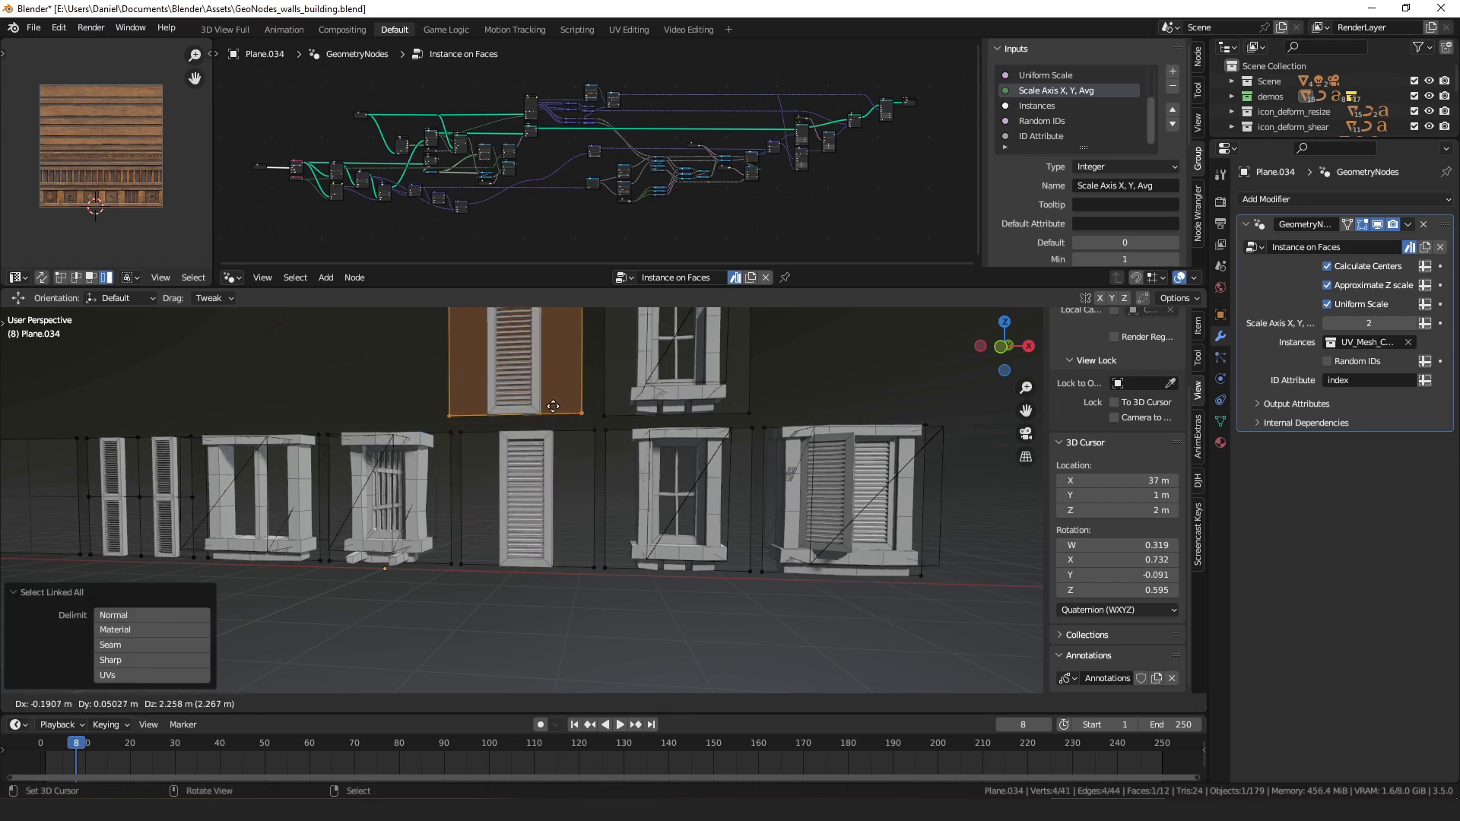
pyautogui.click(559, 408)
# Step: Turn on Random IDs in the modifier to randomize which instance each face receives
pyautogui.scroll(-2, 783, 418)
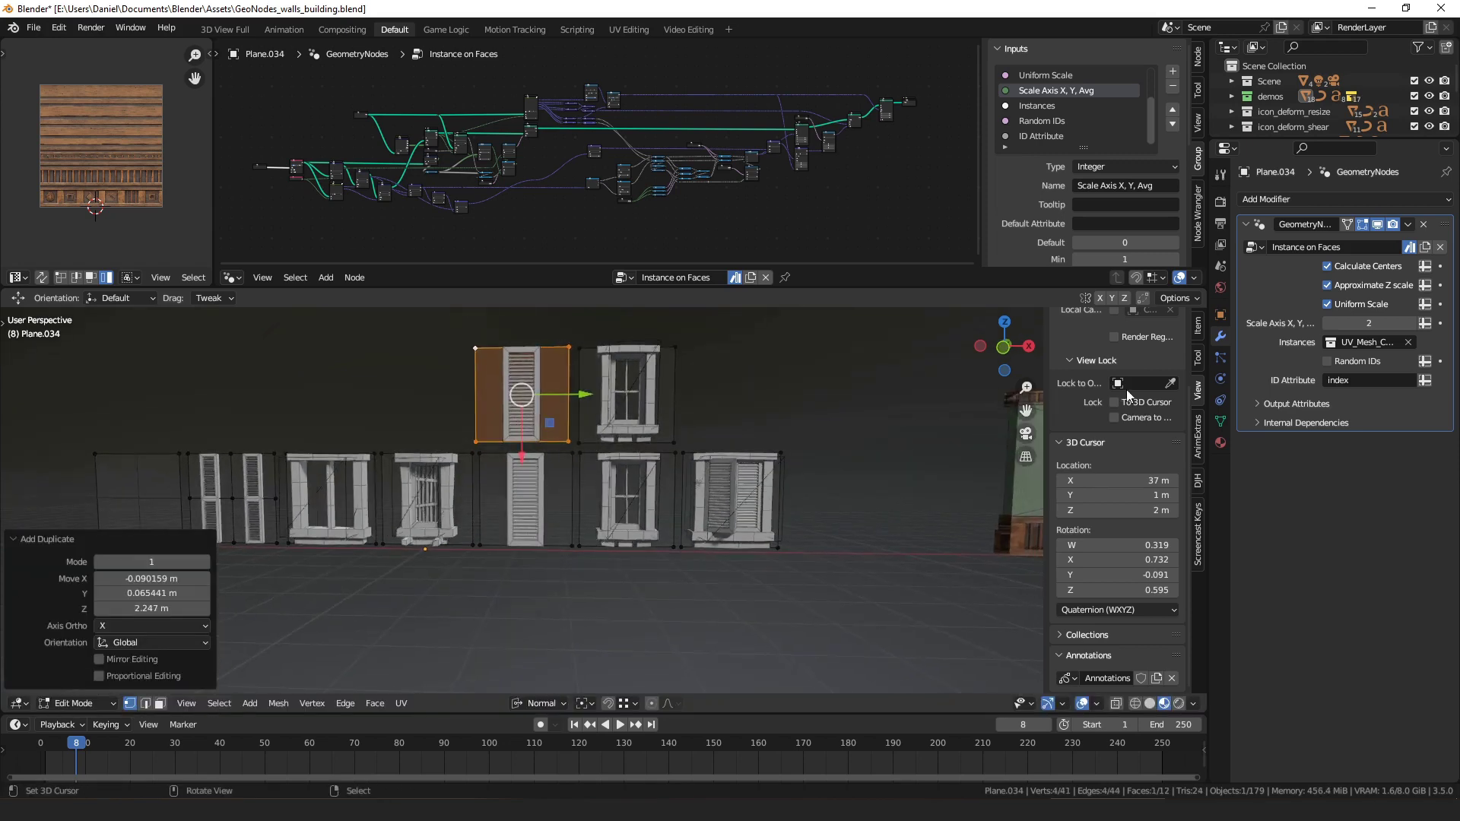
pyautogui.click(1350, 363)
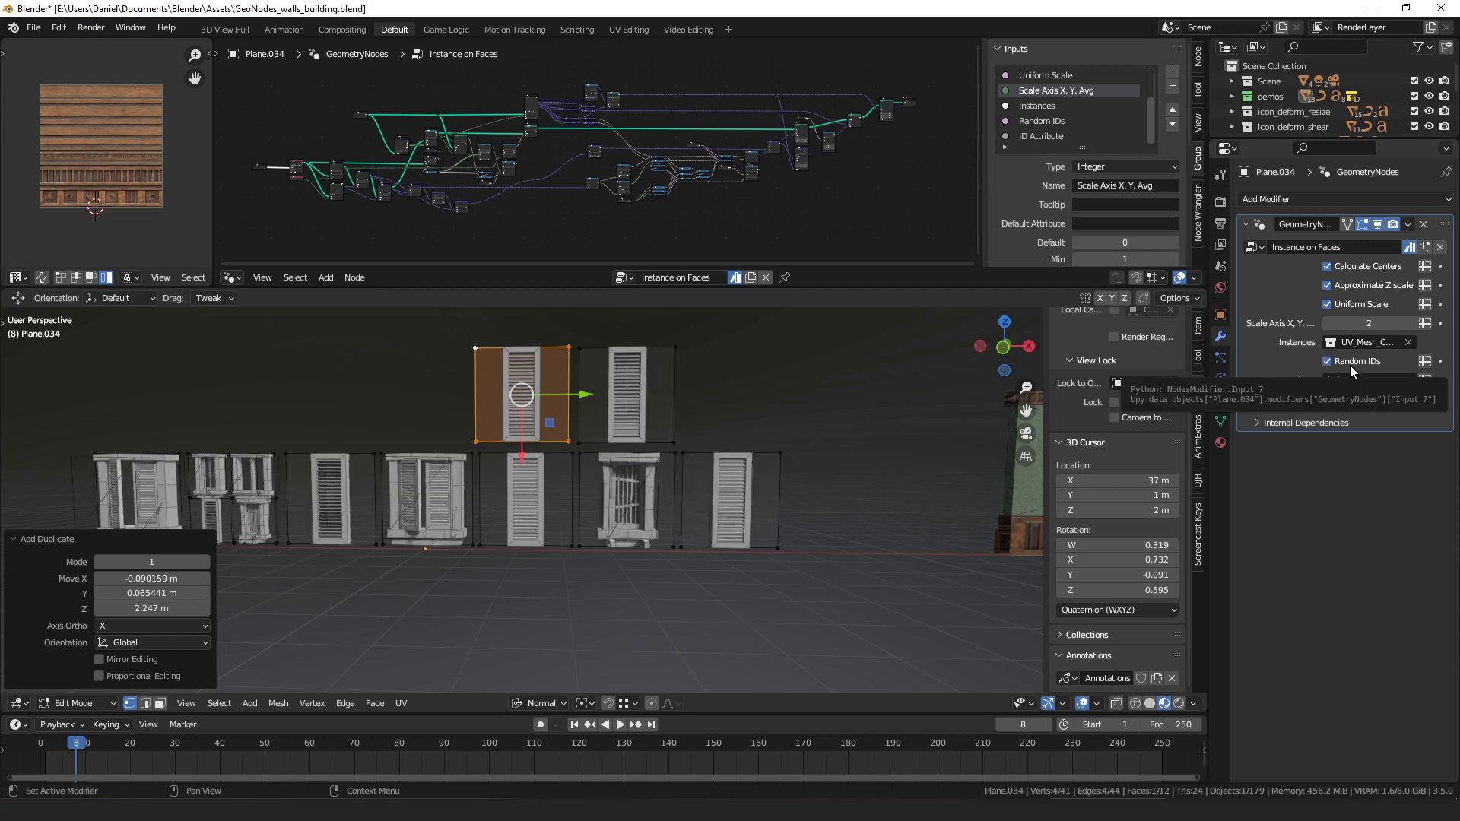
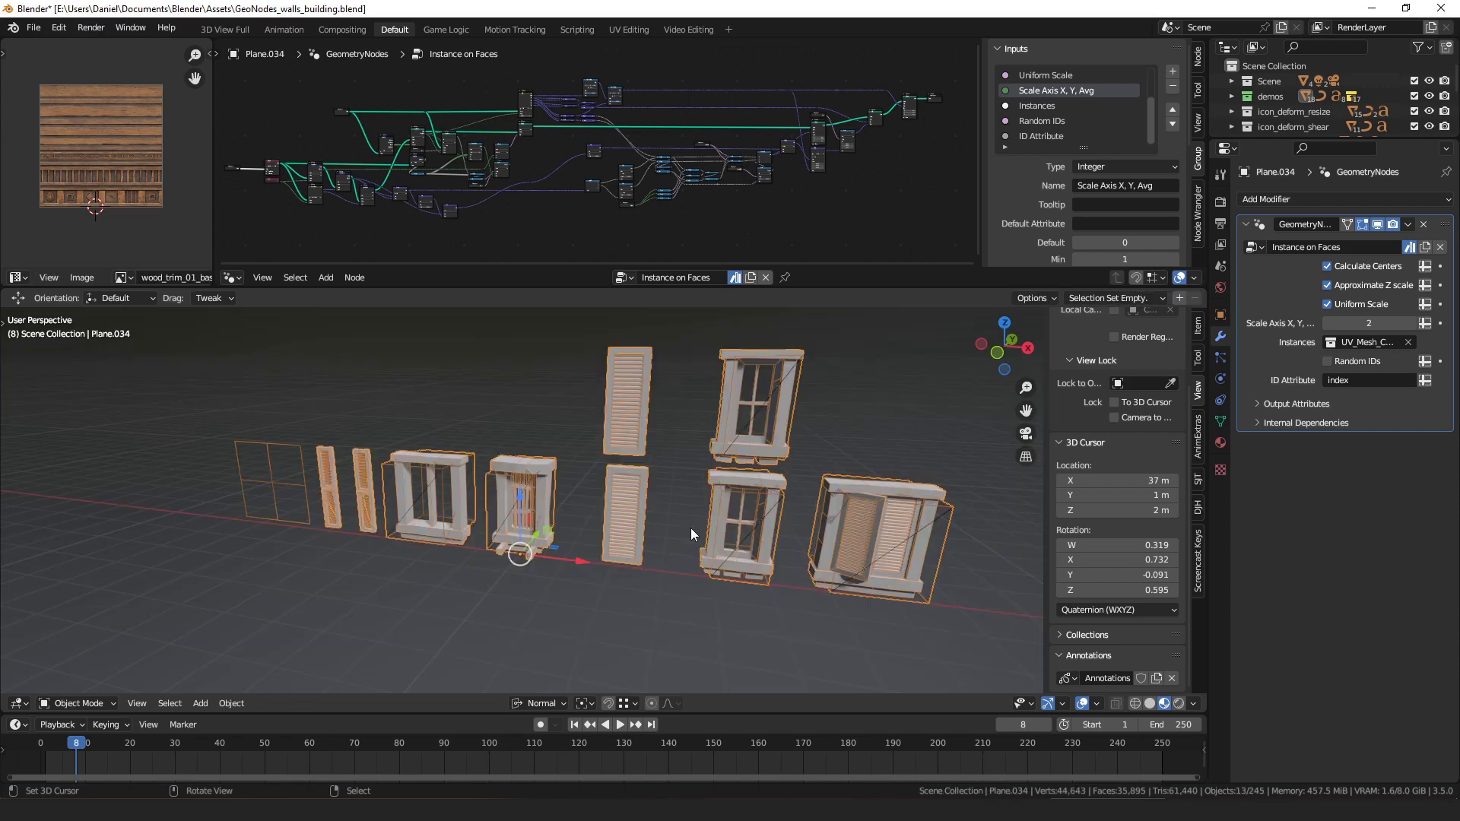
# Step: Try a Realize Instances node on the Rotate Instances output near the Group Output, and delete it again
pyautogui.scroll(8, 643, 176)
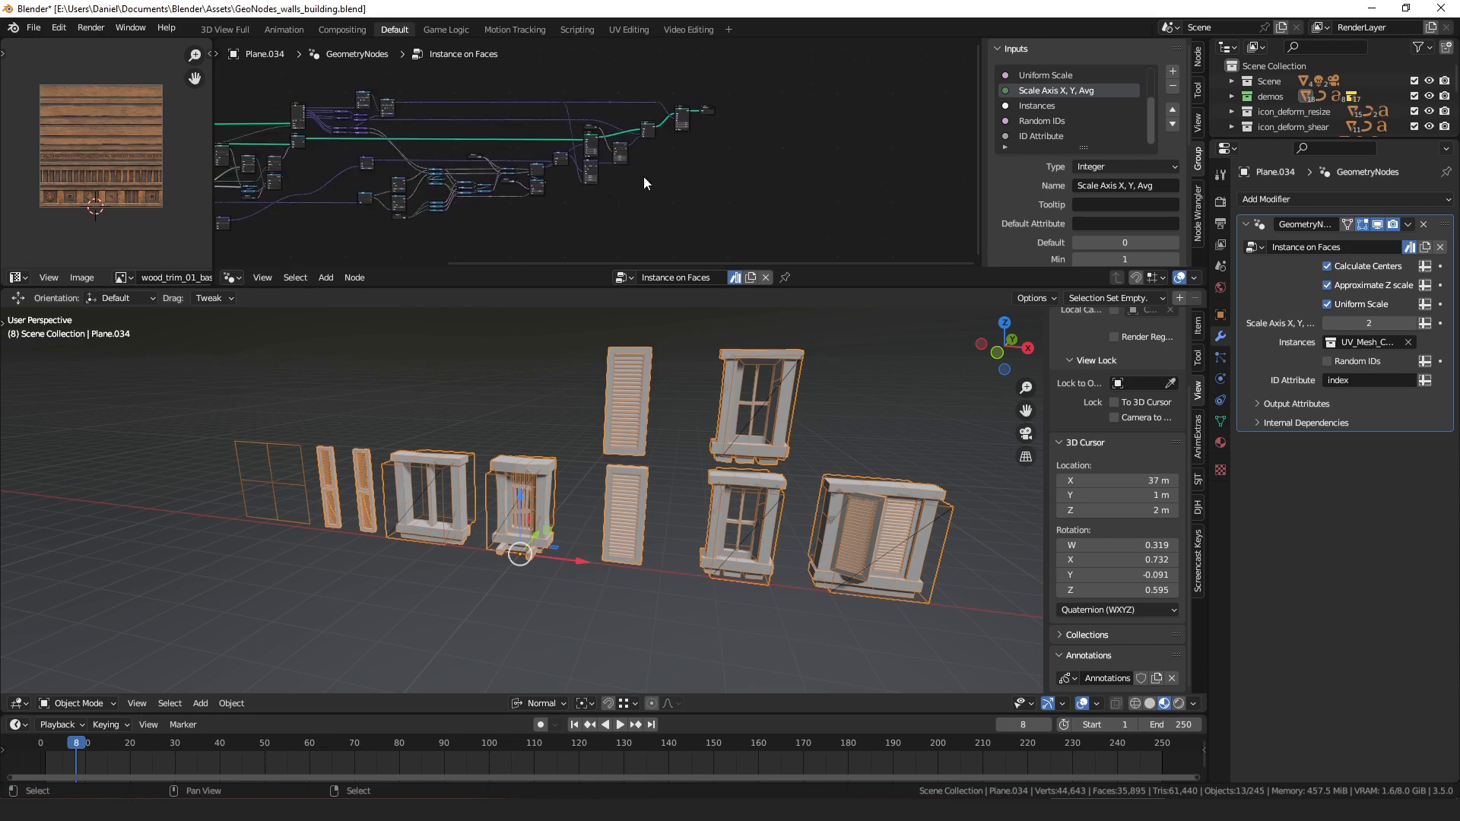
pyautogui.moveTo(557, 145); pyautogui.dragTo(605, 185)
pyautogui.write('real')
pyautogui.press('Return')
pyautogui.click(641, 204)
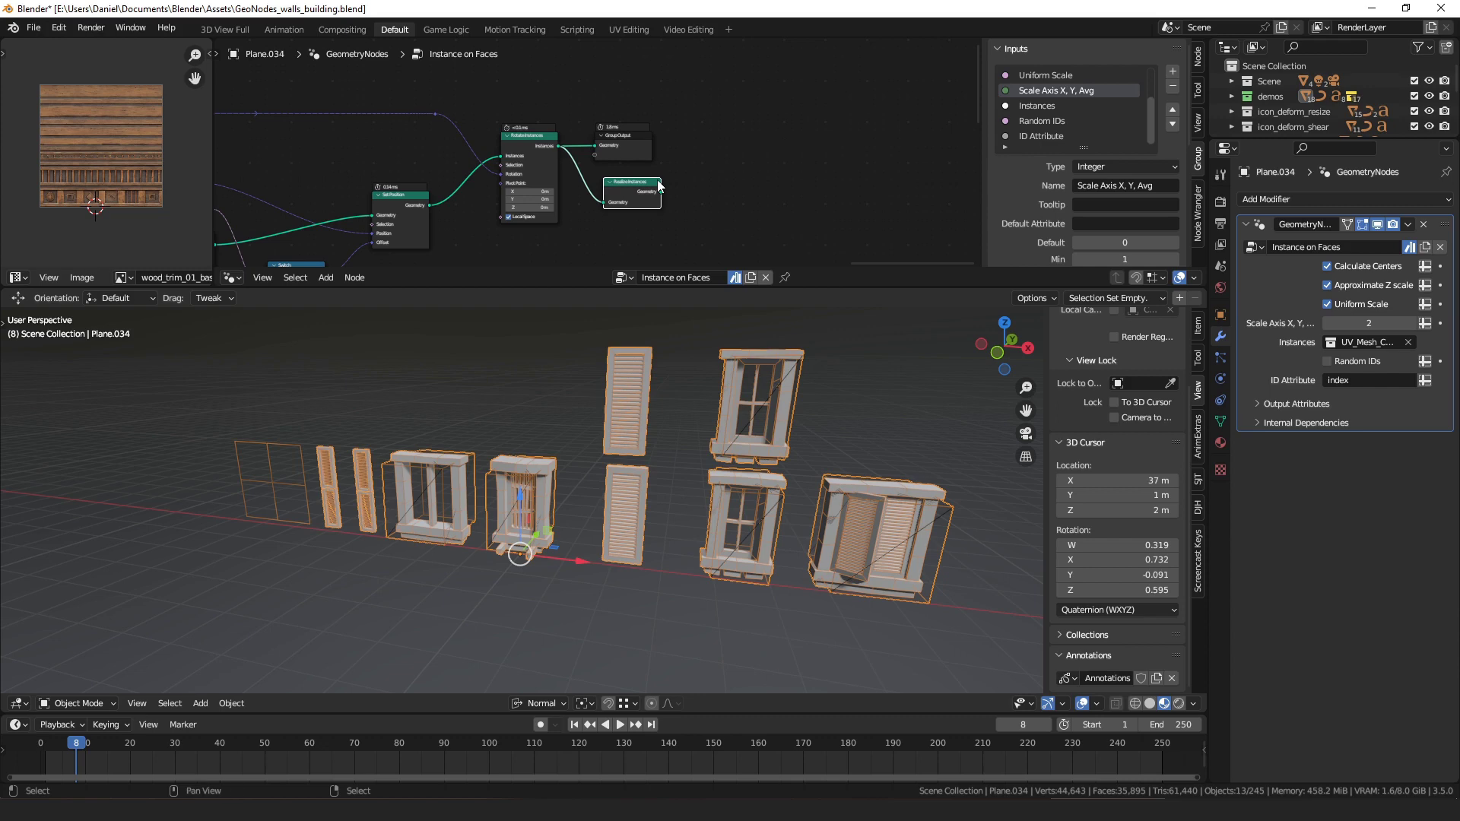
pyautogui.press('x')
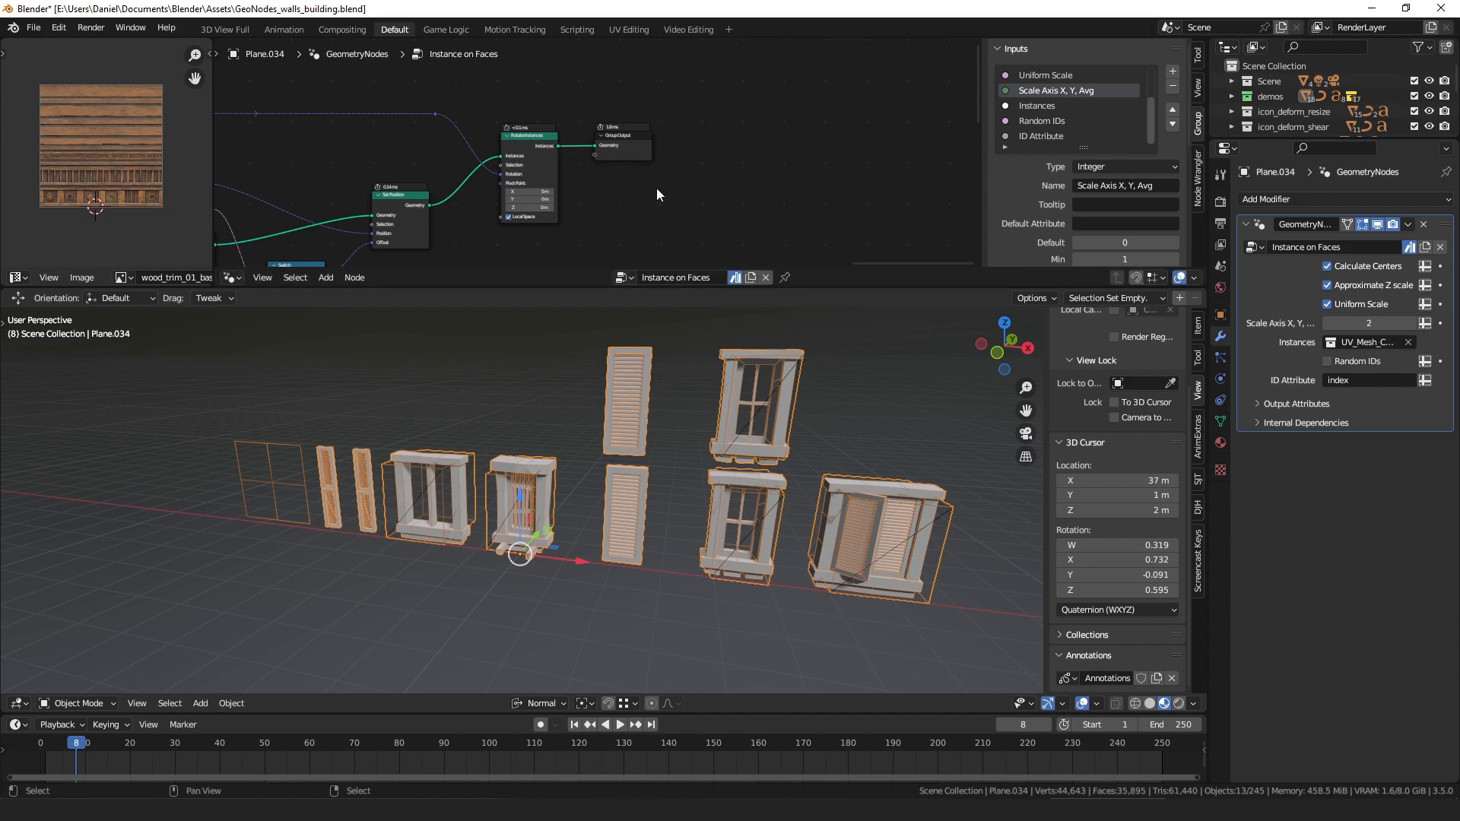
# Step: Apply Make Instances Real to the plane object and select the upper four-pane window as a separate object
pyautogui.keyDown('shift'); pyautogui.moveTo(766, 450); pyautogui.dragTo(742, 461, button='middle'); pyautogui.keyUp('shift')
pyautogui.press('F3')
pyautogui.write('rea')
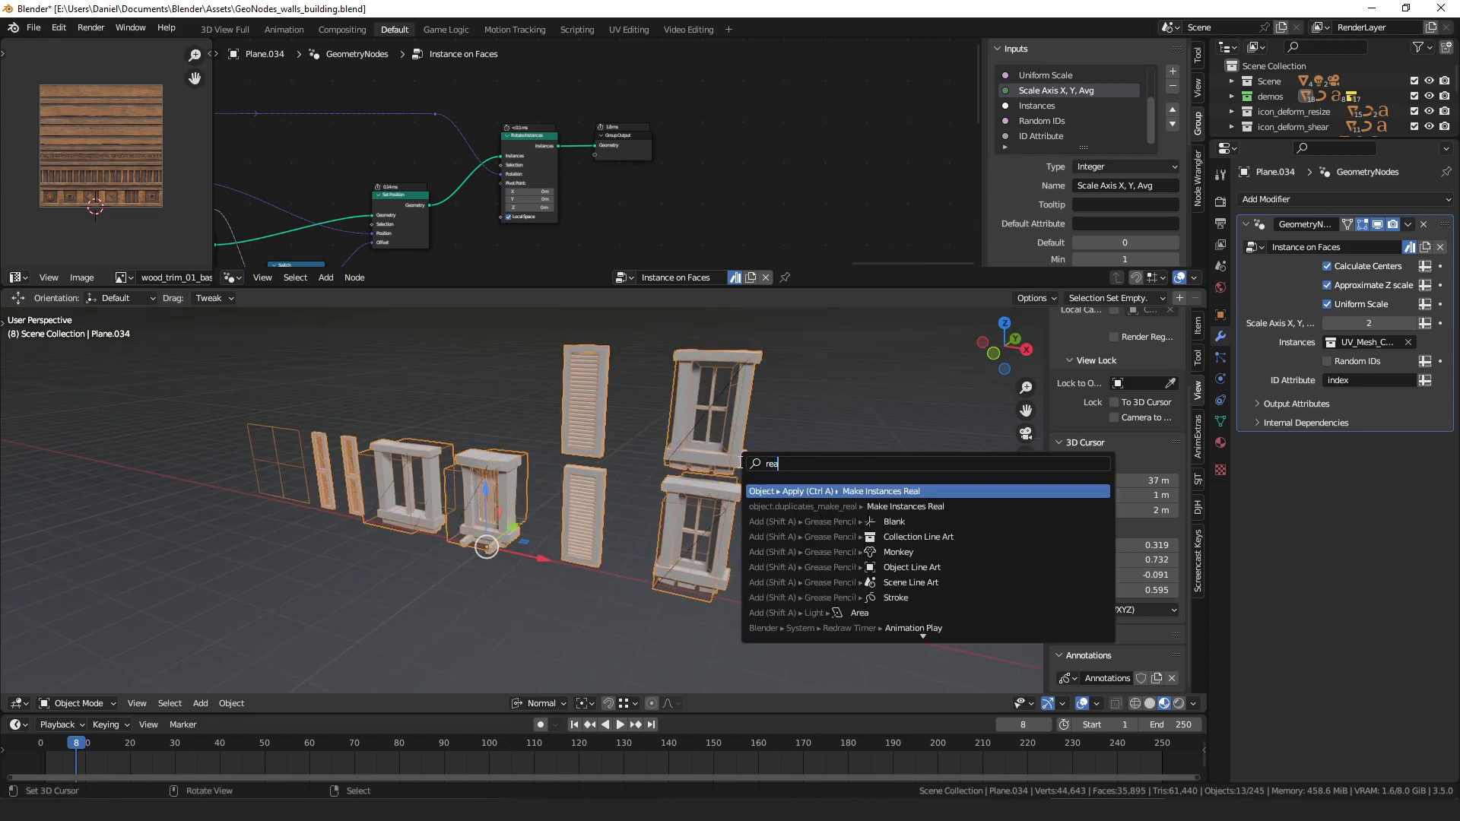
pyautogui.press('Return')
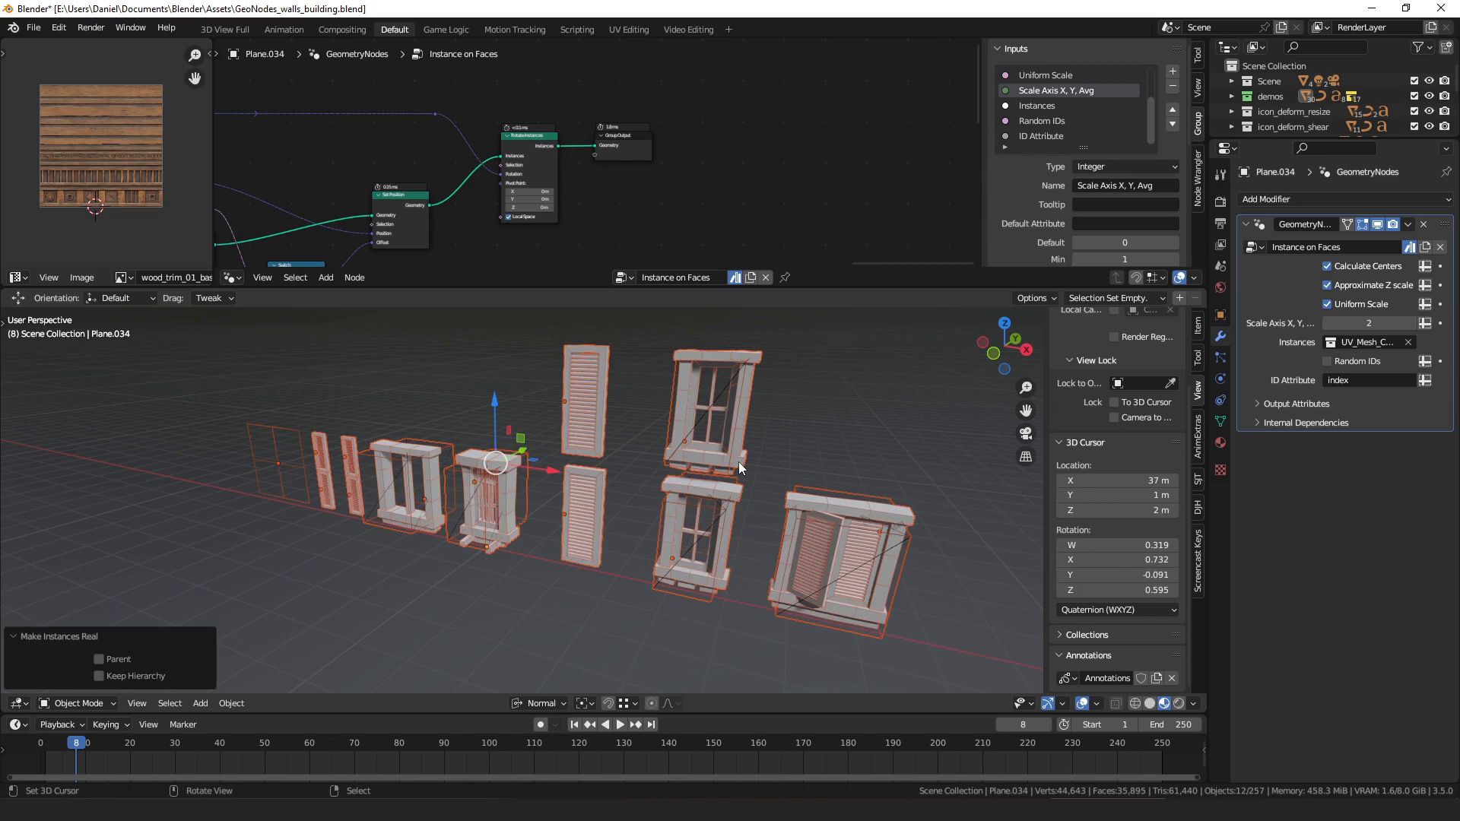
pyautogui.rightClick(680, 445)
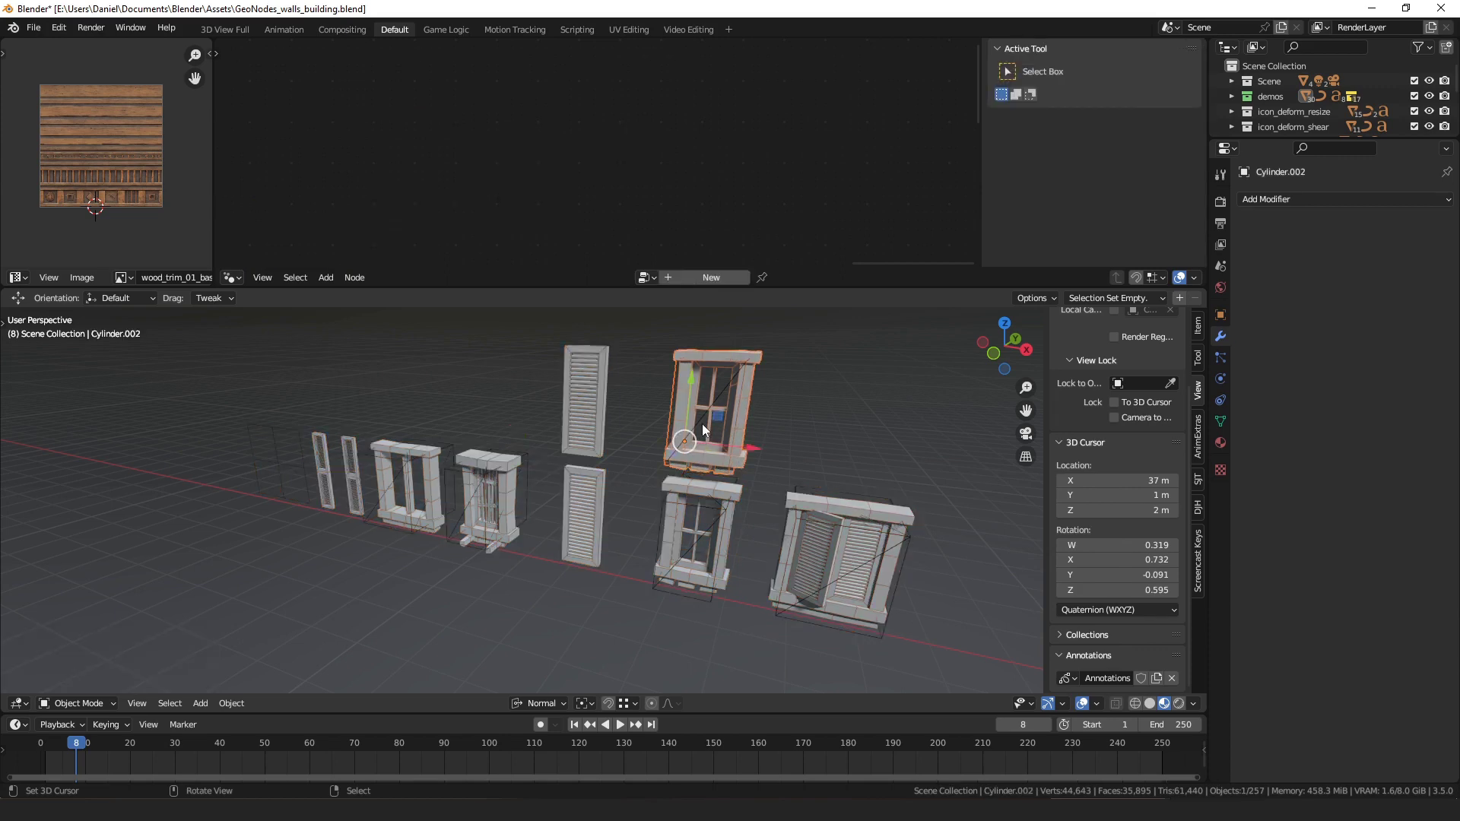
# Step: Undo the window selection and the Make Instances Real operation
pyautogui.hotkey('ctrl', 'z')
pyautogui.hotkey('ctrl', 'z')
pyautogui.hotkey('ctrl', 'z')
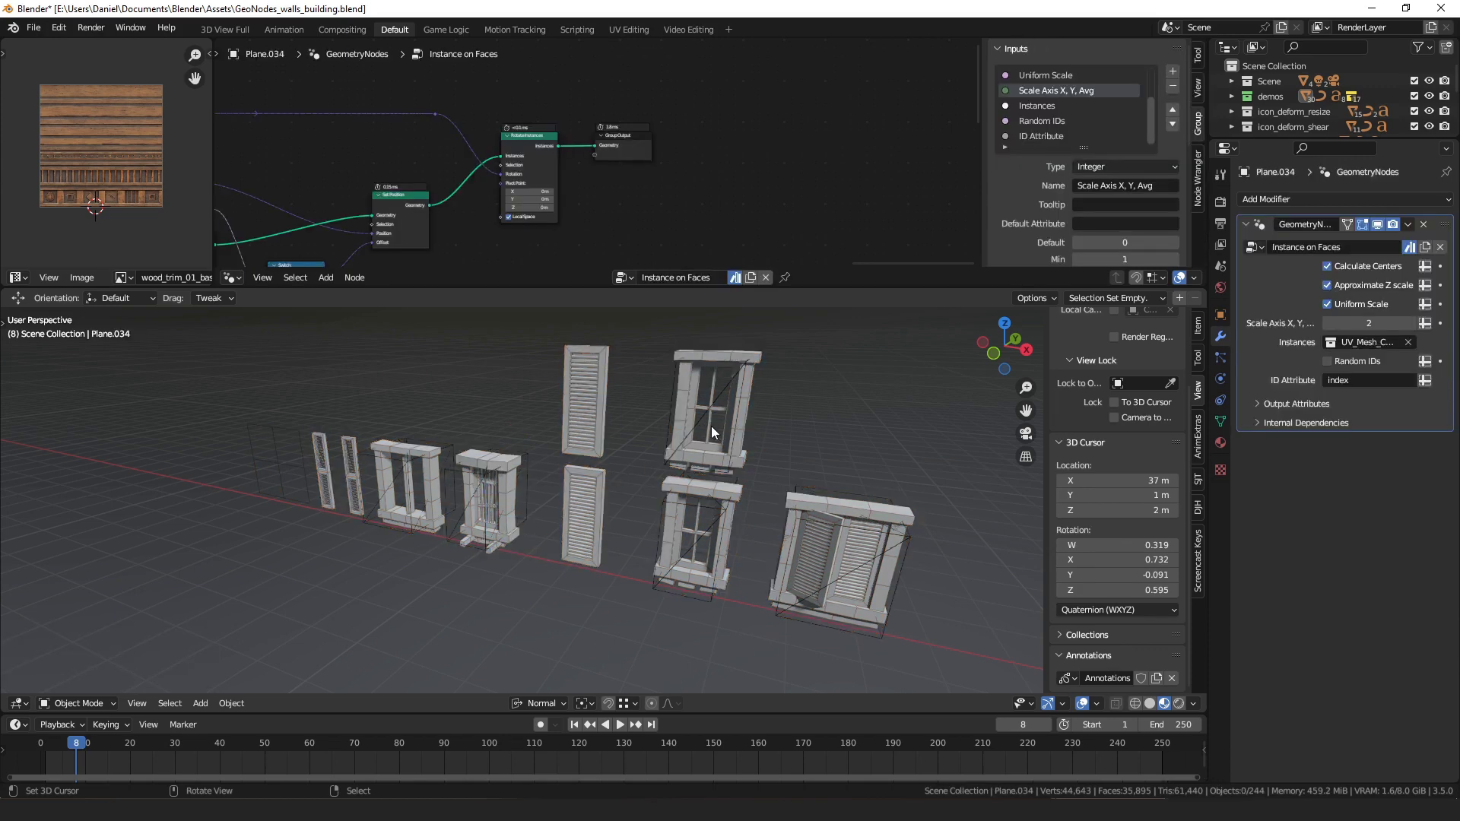
# Step: Select the lower and upper four-pane windows to examine their mesh data, vertex groups and attributes
pyautogui.moveTo(717, 500); pyautogui.dragTo(698, 483, button='middle')
pyautogui.rightClick(698, 482)
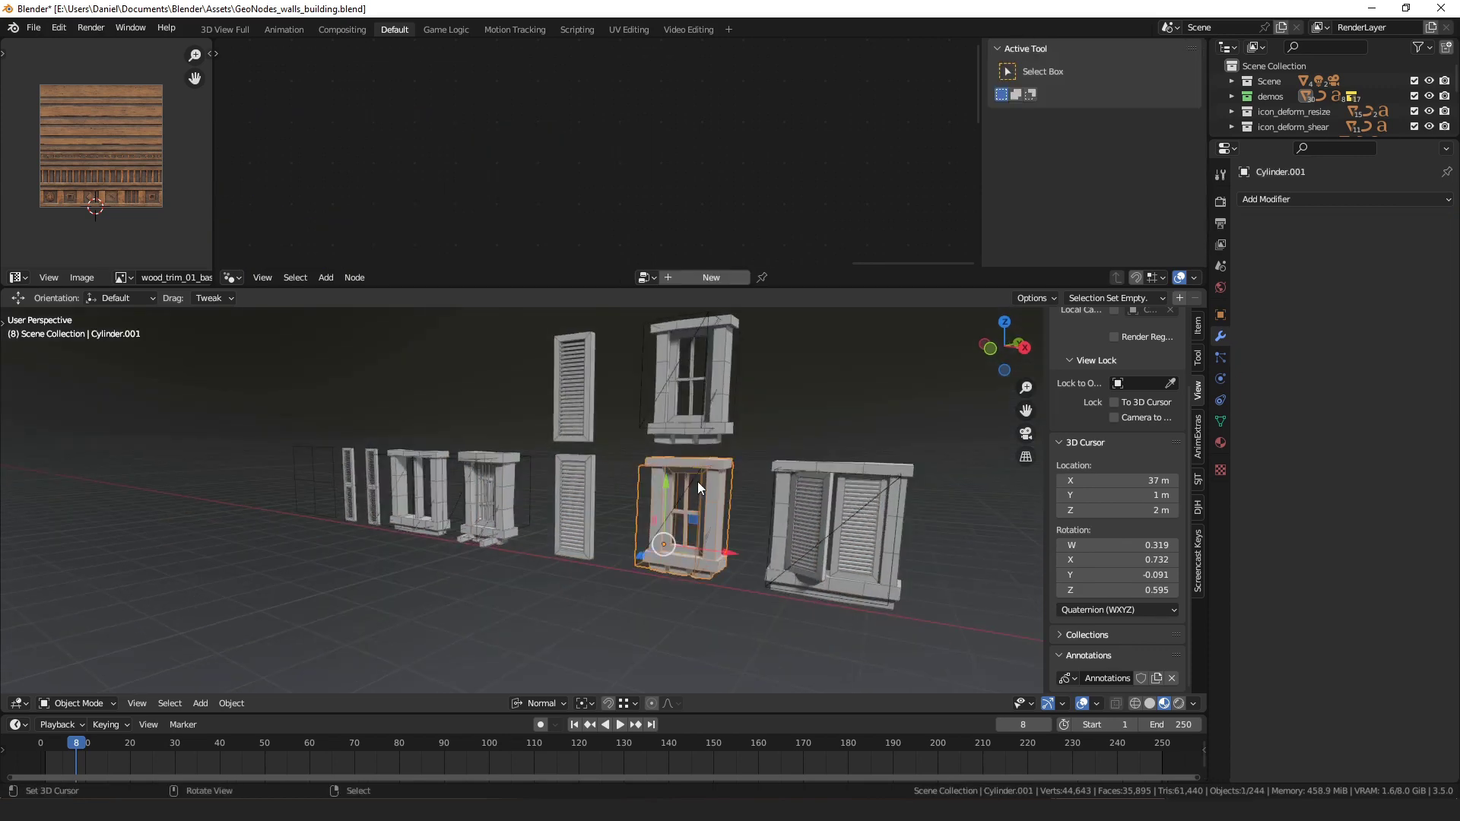
pyautogui.click(1220, 422)
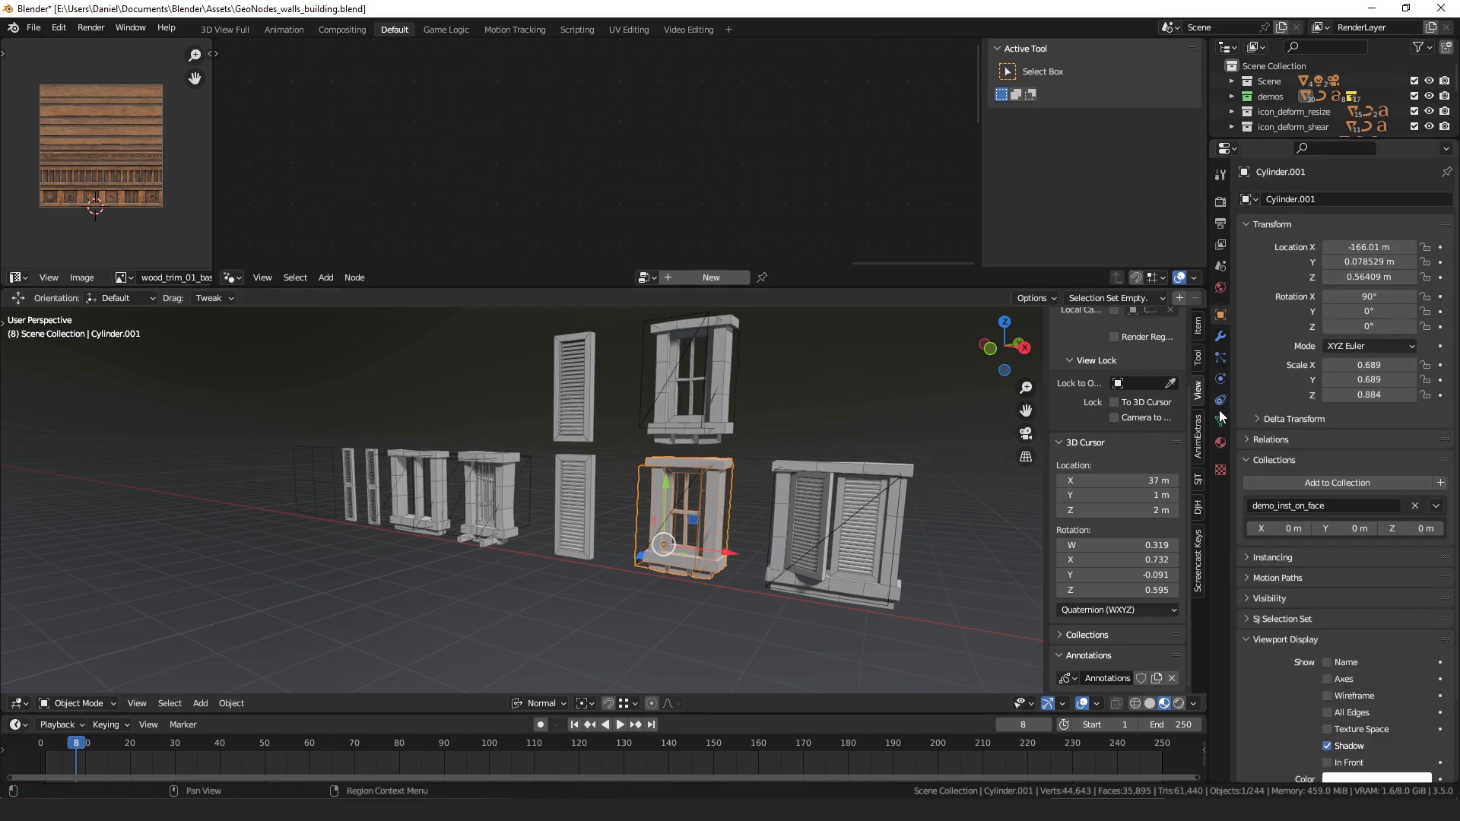
pyautogui.click(573, 487)
pyautogui.click(682, 411)
# Step: Box-select the whole row of planes, windows and shutters
pyautogui.moveTo(683, 412); pyautogui.dragTo(787, 435, button='middle')
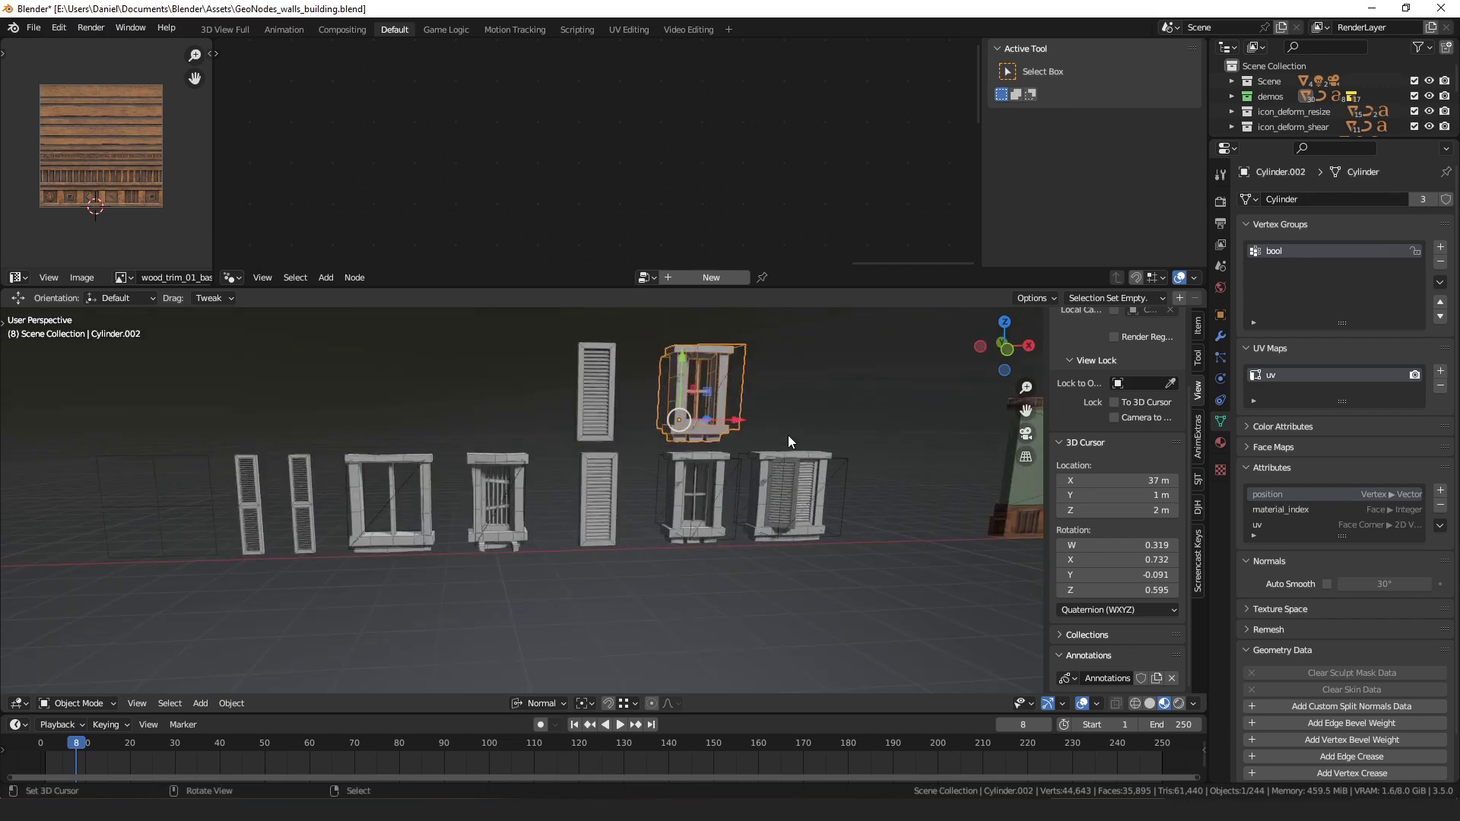
pyautogui.moveTo(783, 430); pyautogui.dragTo(758, 438, button='middle')
pyautogui.press('b')
pyautogui.moveTo(750, 380); pyautogui.dragTo(262, 517)
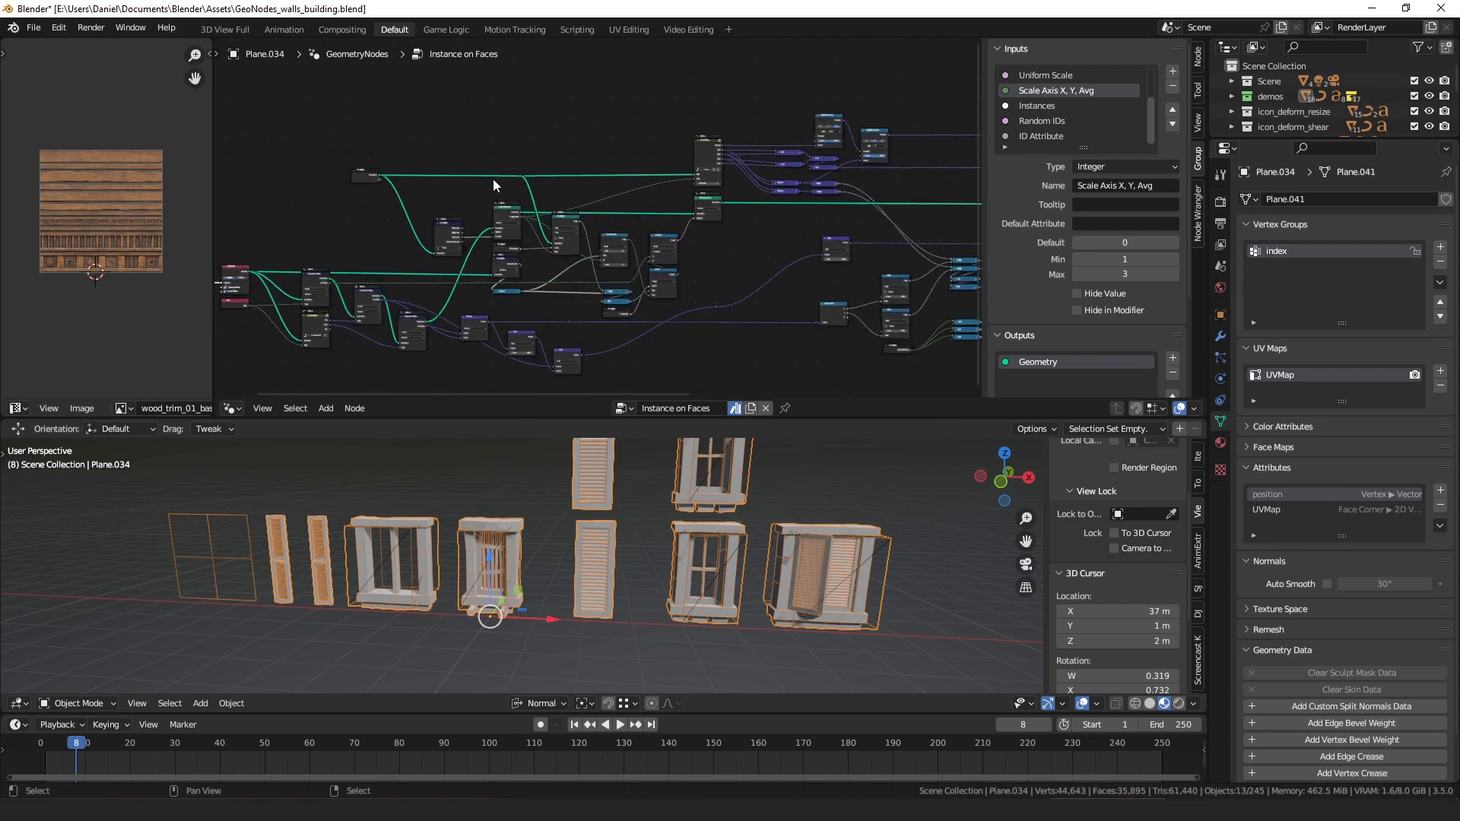
# Step: Annotate the Instance on Faces node tree with a freehand circle around the Duplicate Elements and Sample Index cluster
pyautogui.moveTo(433, 157); pyautogui.dragTo(560, 197, button='middle')
pyautogui.moveTo(663, 214); pyautogui.dragTo(643, 170, button='middle')
pyautogui.press('d')
pyautogui.moveTo(743, 134)
pyautogui.mouseDown()
pyautogui.moveTo(446, 183)
pyautogui.moveTo(764, 196)
pyautogui.moveTo(519, 112)
pyautogui.mouseUp()
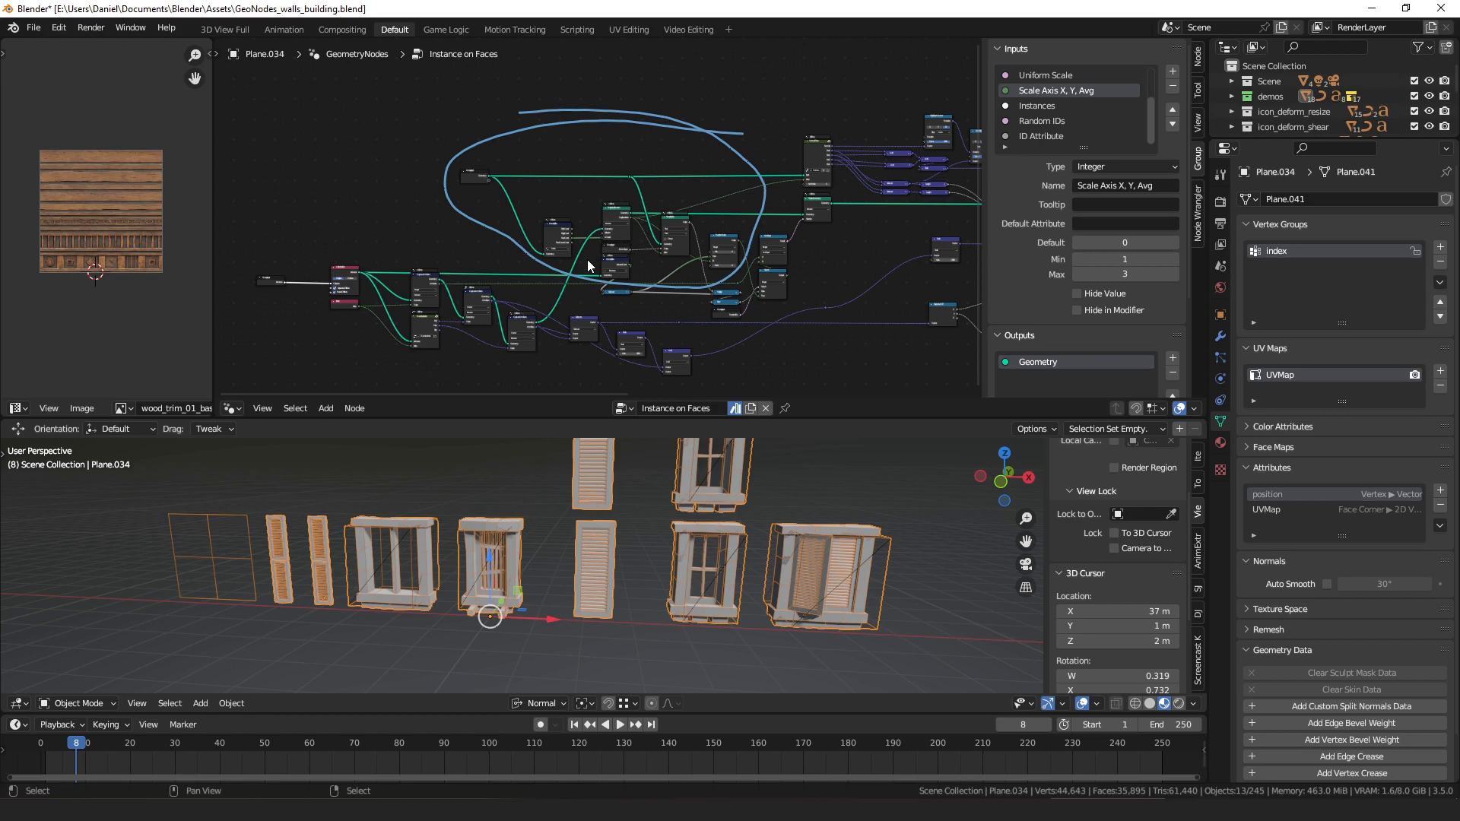
# Step: Draw an annotation loop around the Collection Info, Capture Attribute and Bounds at Index nodes at the start of the tree
pyautogui.moveTo(671, 261); pyautogui.dragTo(646, 203, button='middle')
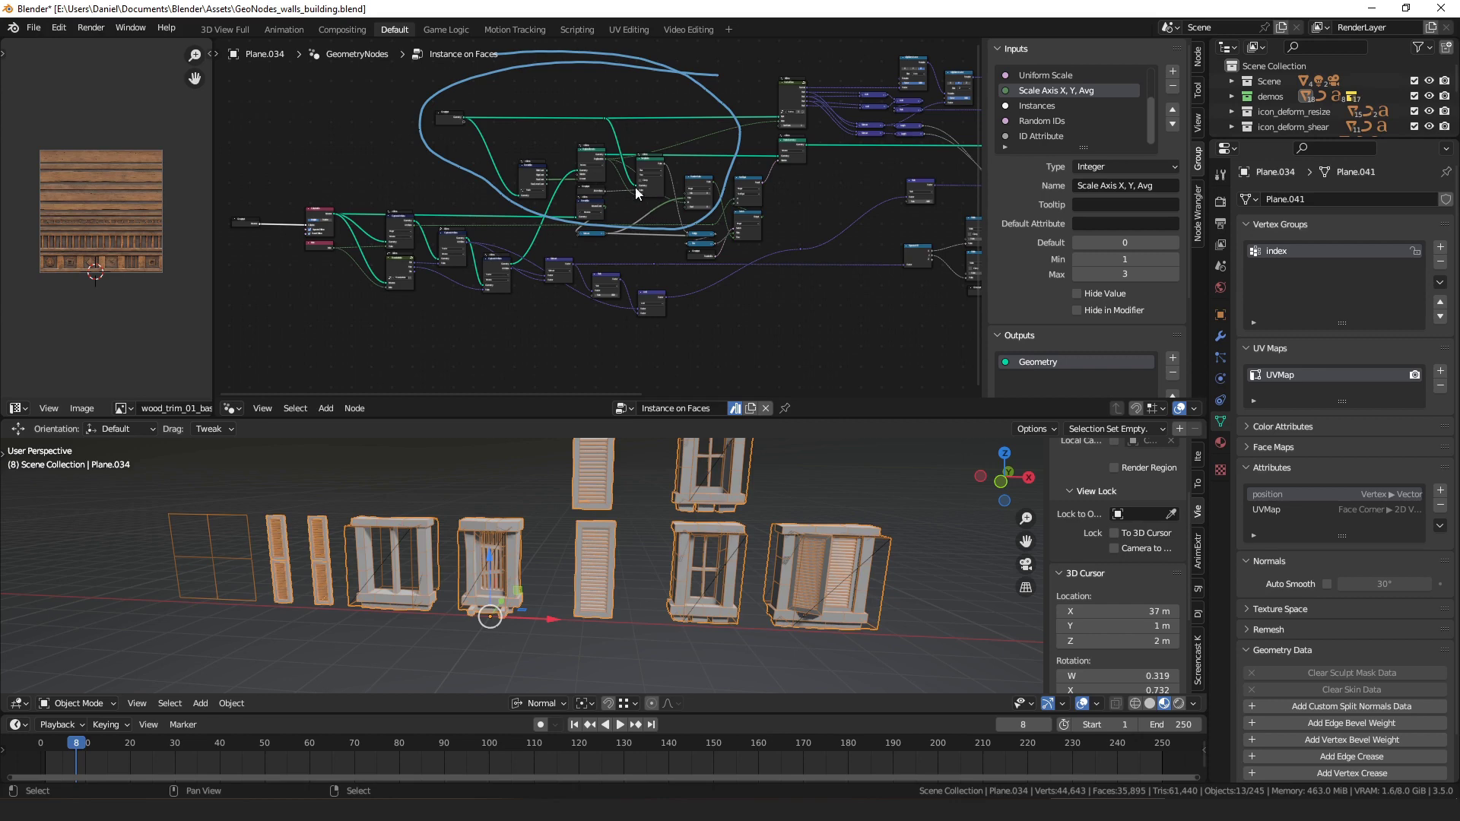
pyautogui.moveTo(672, 304); pyautogui.dragTo(772, 274, button='middle')
pyautogui.moveTo(829, 272)
pyautogui.mouseDown()
pyautogui.moveTo(507, 158)
pyautogui.moveTo(337, 234)
pyautogui.moveTo(859, 298)
pyautogui.moveTo(844, 270)
pyautogui.mouseUp()
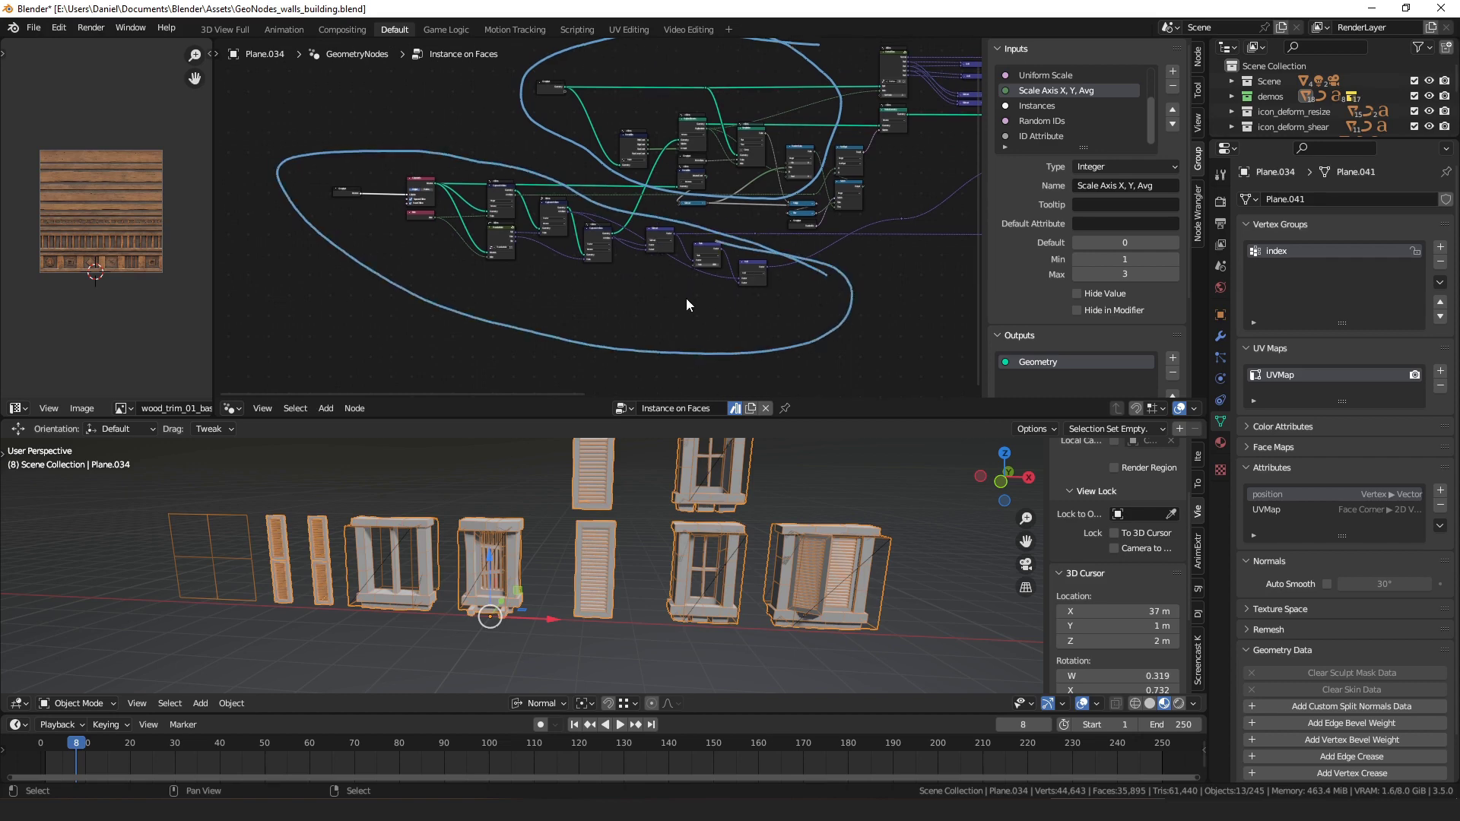
# Step: Circle the group of small vector nodes and the two rotation nodes above the main geometry link with an annotation
pyautogui.scroll(6, 687, 299)
pyautogui.scroll(-3, 533, 265)
pyautogui.moveTo(655, 266)
pyautogui.mouseDown(button='middle')
pyautogui.moveTo(533, 265)
pyautogui.moveTo(542, 257)
pyautogui.mouseUp(button='middle')
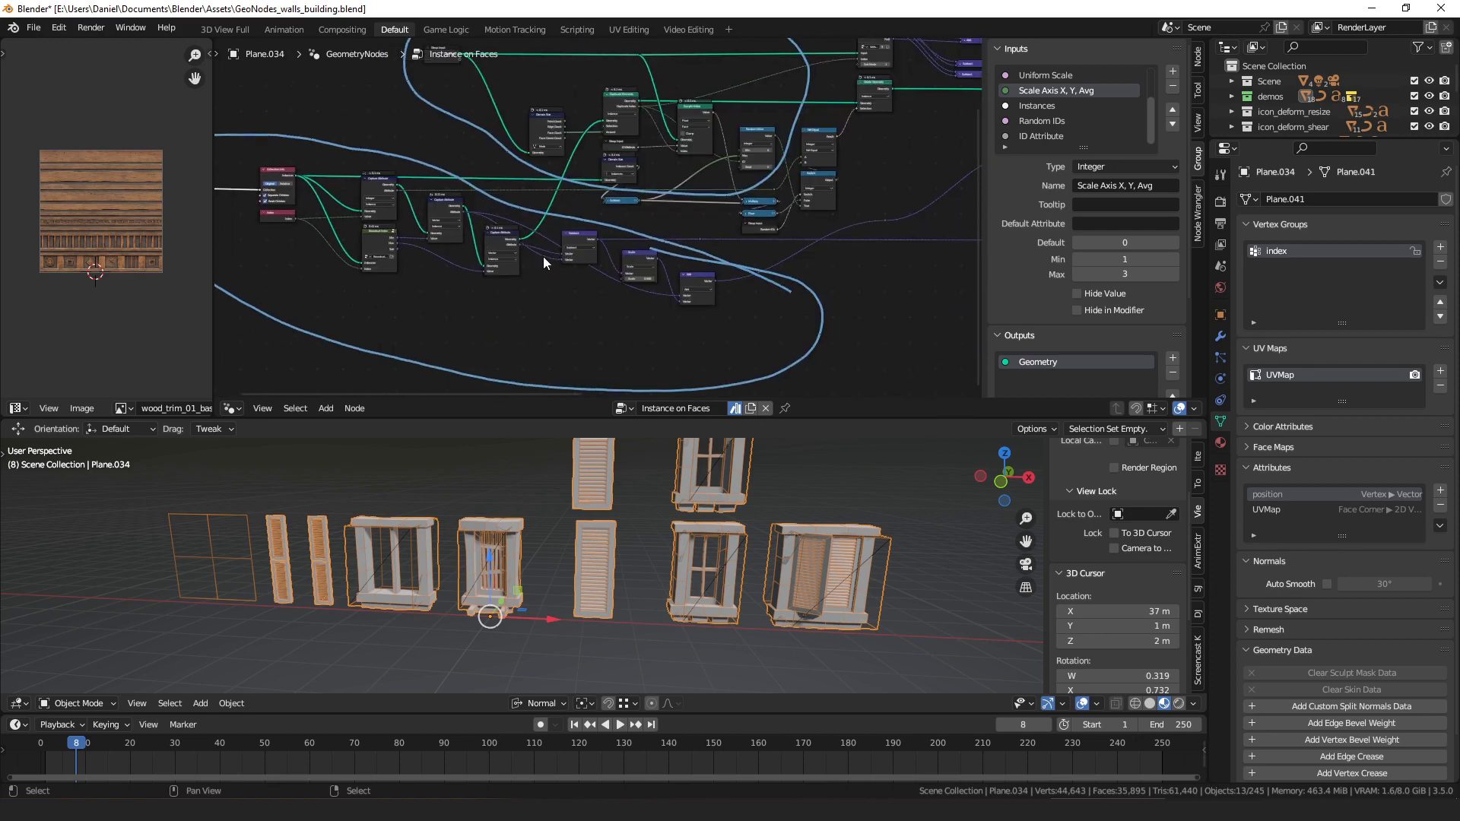
pyautogui.scroll(2, 543, 255)
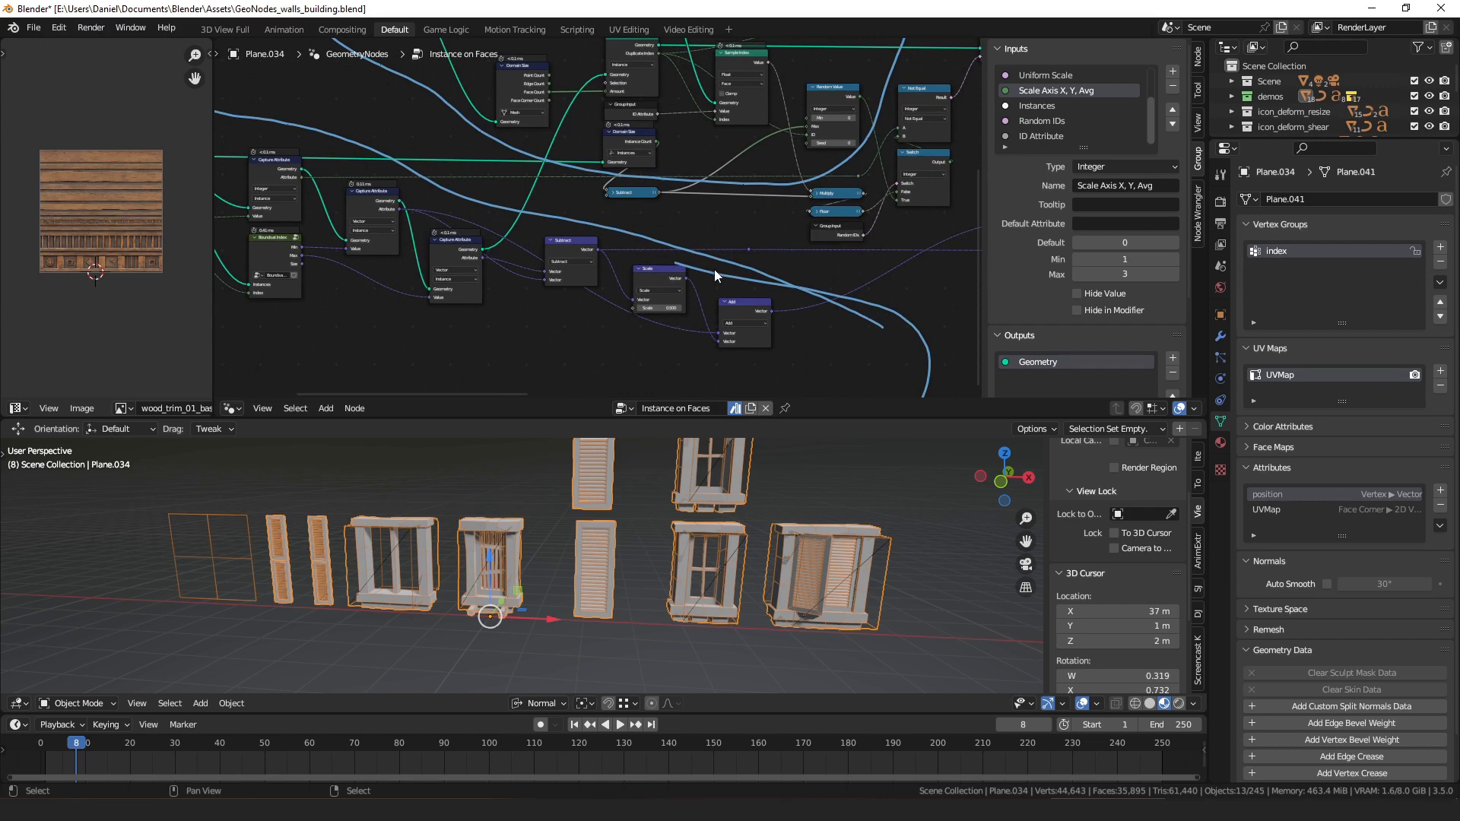
pyautogui.scroll(-5, 478, 255)
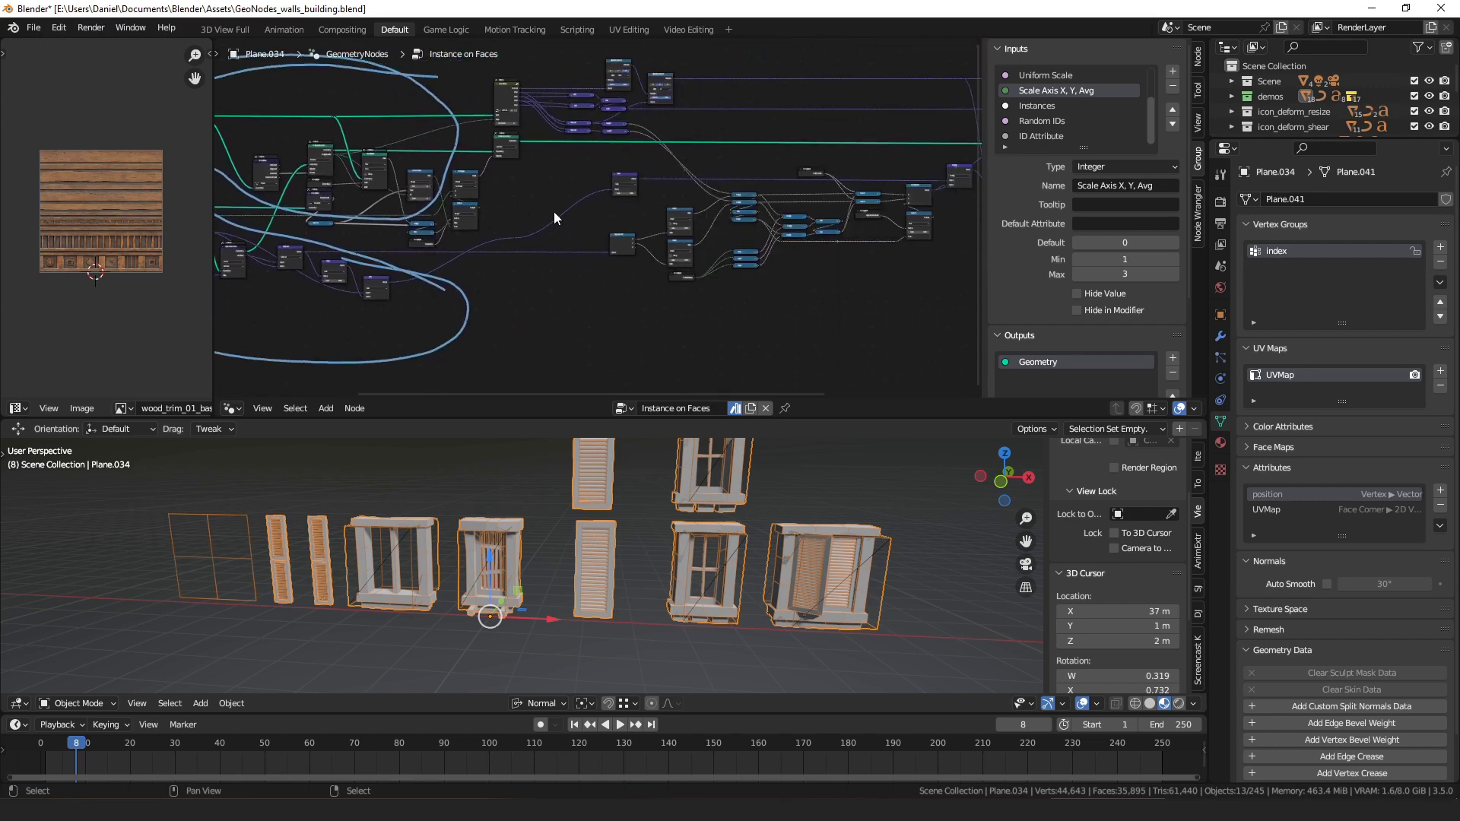
pyautogui.moveTo(568, 202); pyautogui.dragTo(623, 228, button='middle')
pyautogui.scroll(3, 726, 151)
pyautogui.moveTo(726, 150)
pyautogui.mouseDown(button='middle')
pyautogui.moveTo(677, 199)
pyautogui.moveTo(687, 224)
pyautogui.mouseUp(button='middle')
pyautogui.moveTo(760, 110)
pyautogui.mouseDown()
pyautogui.moveTo(523, 120)
pyautogui.moveTo(647, 253)
pyautogui.moveTo(664, 122)
pyautogui.mouseUp()
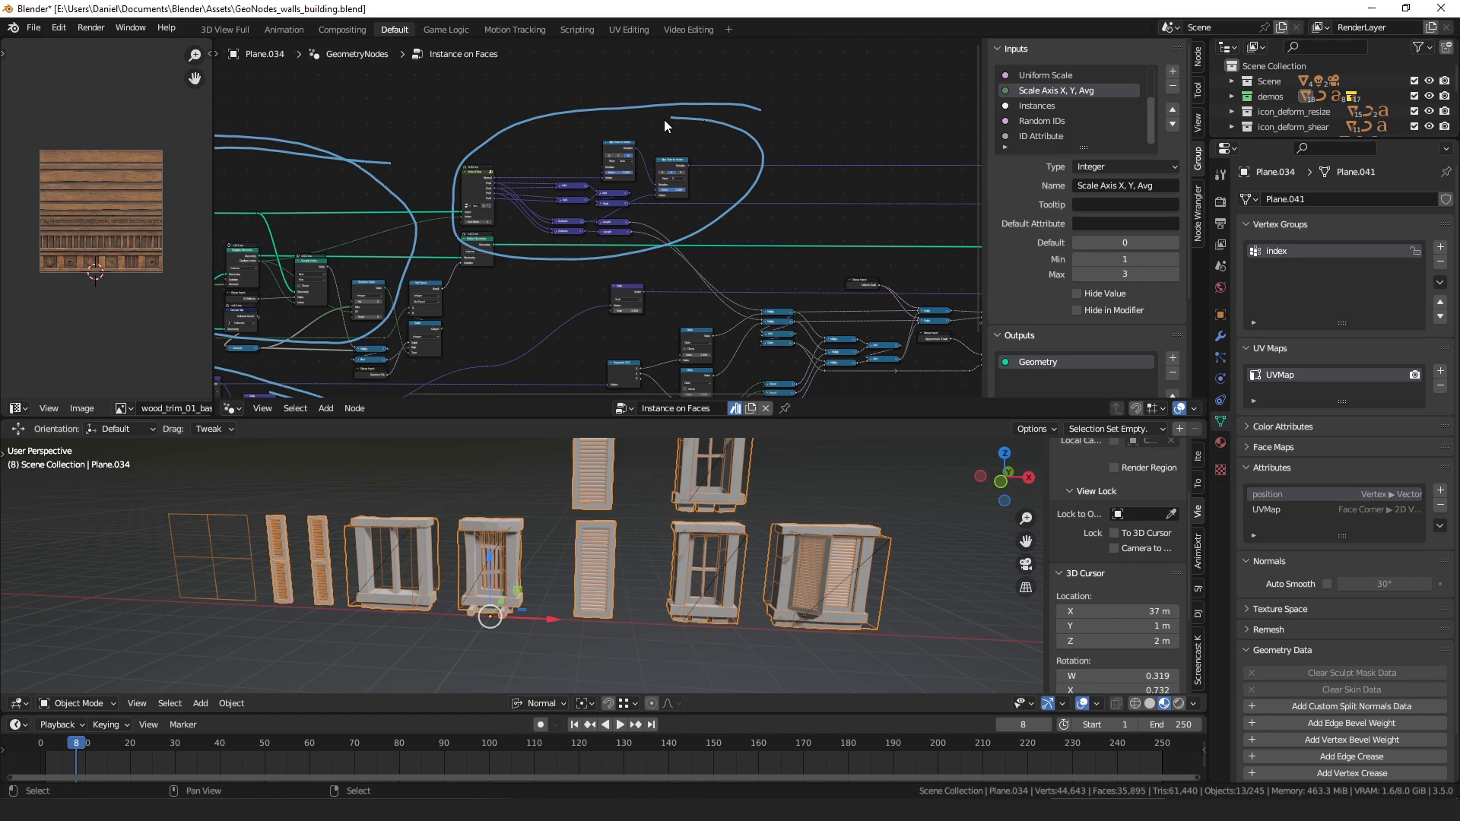
# Step: Circle the cluster of math and switch nodes below the main geometry link, ahead of the Scale Instances node
pyautogui.moveTo(759, 201); pyautogui.dragTo(605, 158, button='middle')
pyautogui.moveTo(731, 255); pyautogui.dragTo(632, 203, button='middle')
pyautogui.scroll(-1, 632, 203)
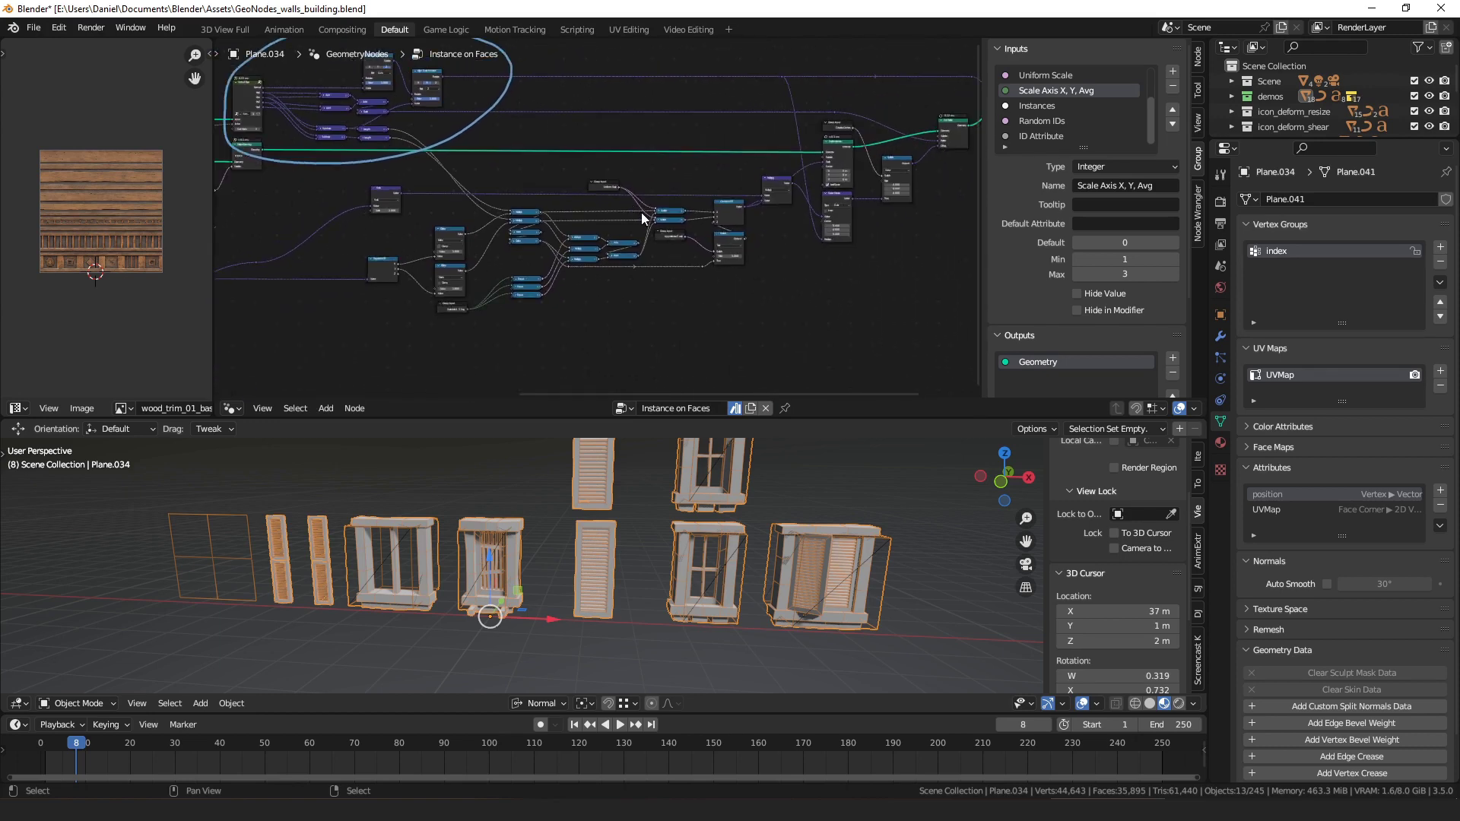
pyautogui.moveTo(731, 329)
pyautogui.mouseDown()
pyautogui.moveTo(486, 170)
pyautogui.moveTo(609, 346)
pyautogui.moveTo(685, 186)
pyautogui.mouseUp()
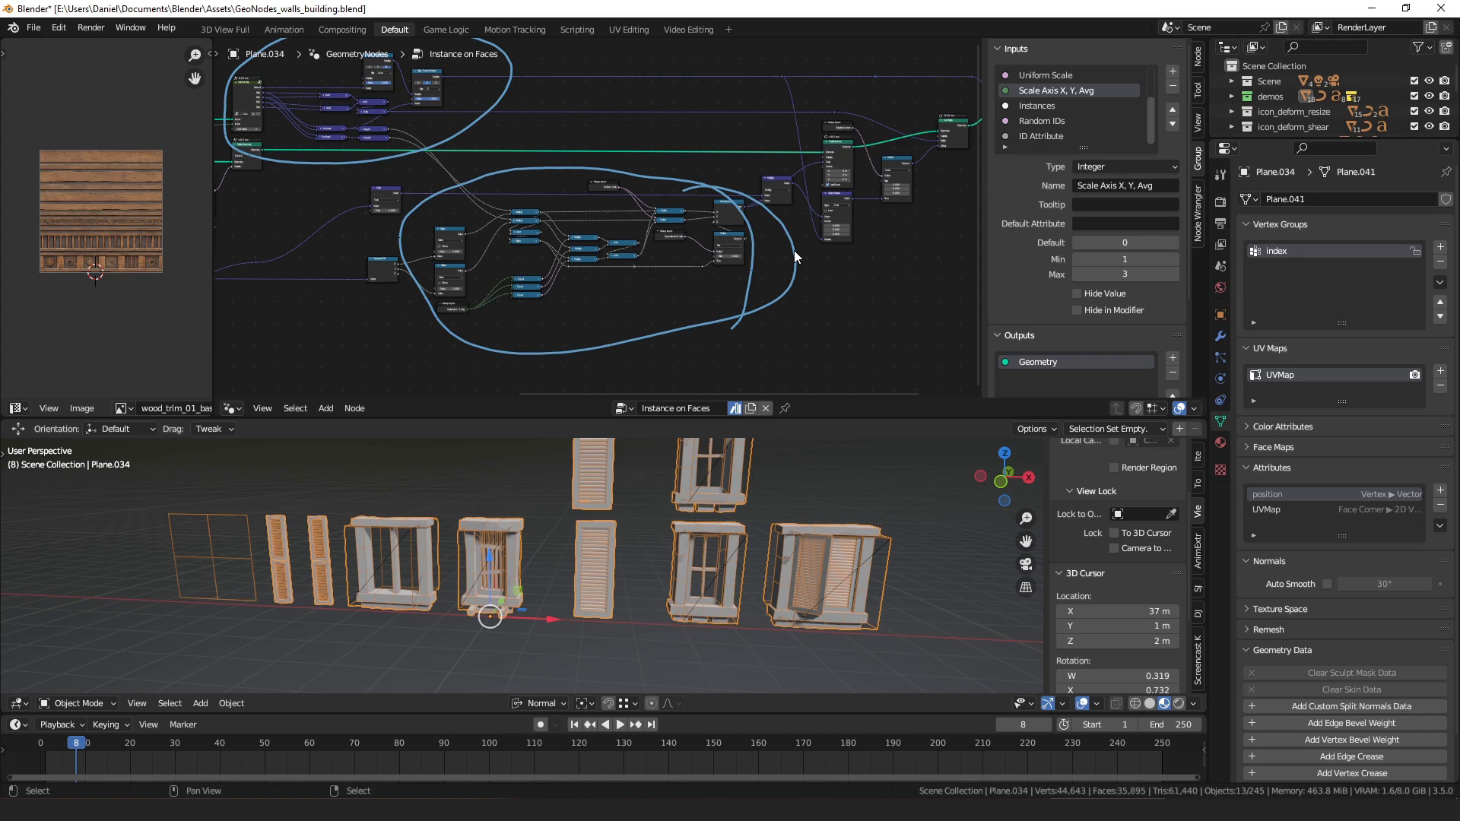
# Step: Draw separate annotation circles around the Set Position and Rotate Instances nodes near the Group Output
pyautogui.moveTo(823, 206)
pyautogui.mouseDown(button='middle')
pyautogui.moveTo(671, 214)
pyautogui.moveTo(573, 262)
pyautogui.moveTo(586, 313)
pyautogui.mouseUp(button='middle')
pyautogui.scroll(2, 573, 263)
pyautogui.scroll(1, 593, 309)
pyautogui.moveTo(656, 294); pyautogui.dragTo(677, 297)
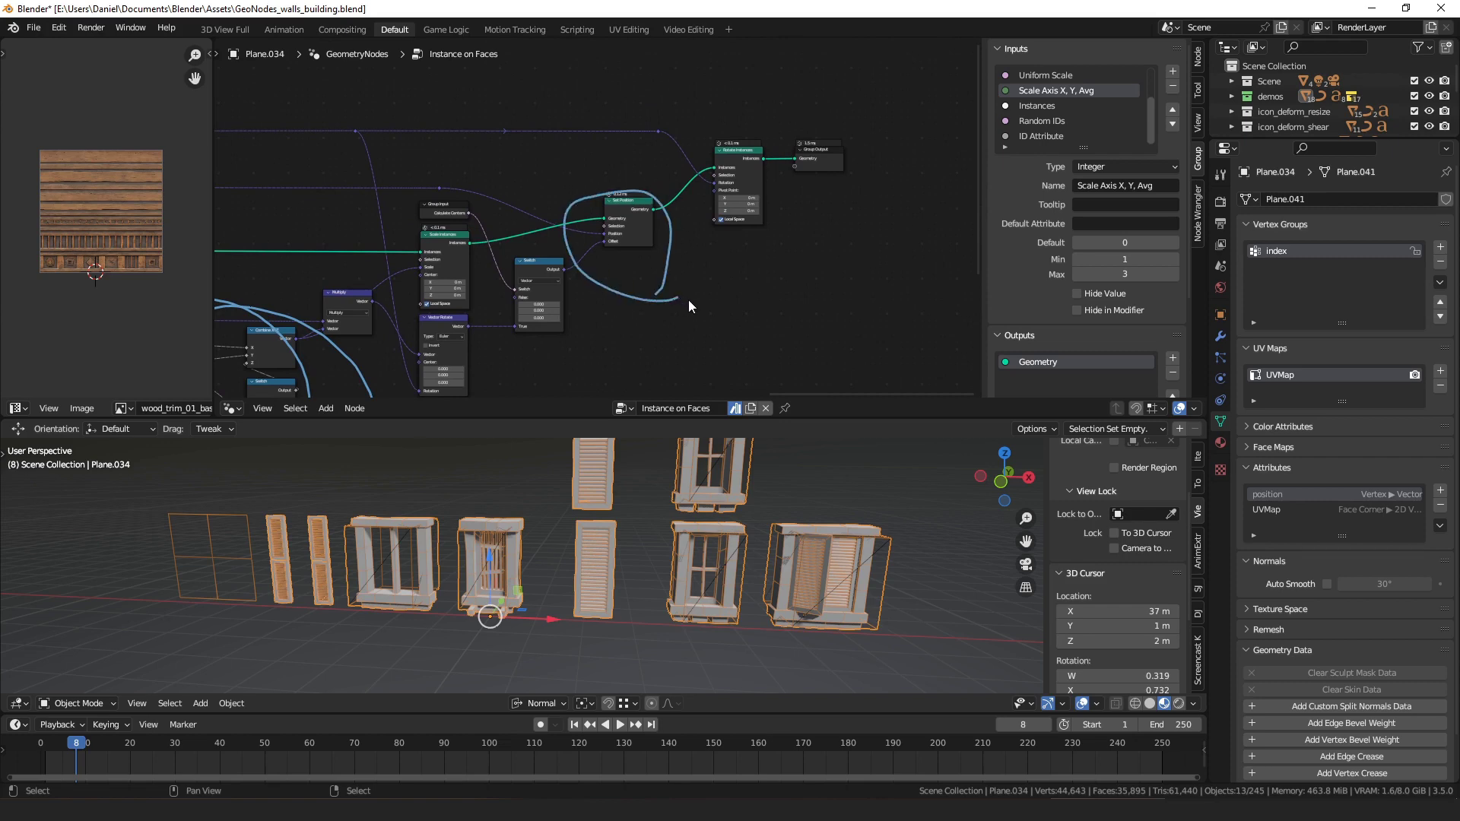
pyautogui.moveTo(792, 281); pyautogui.dragTo(777, 240)
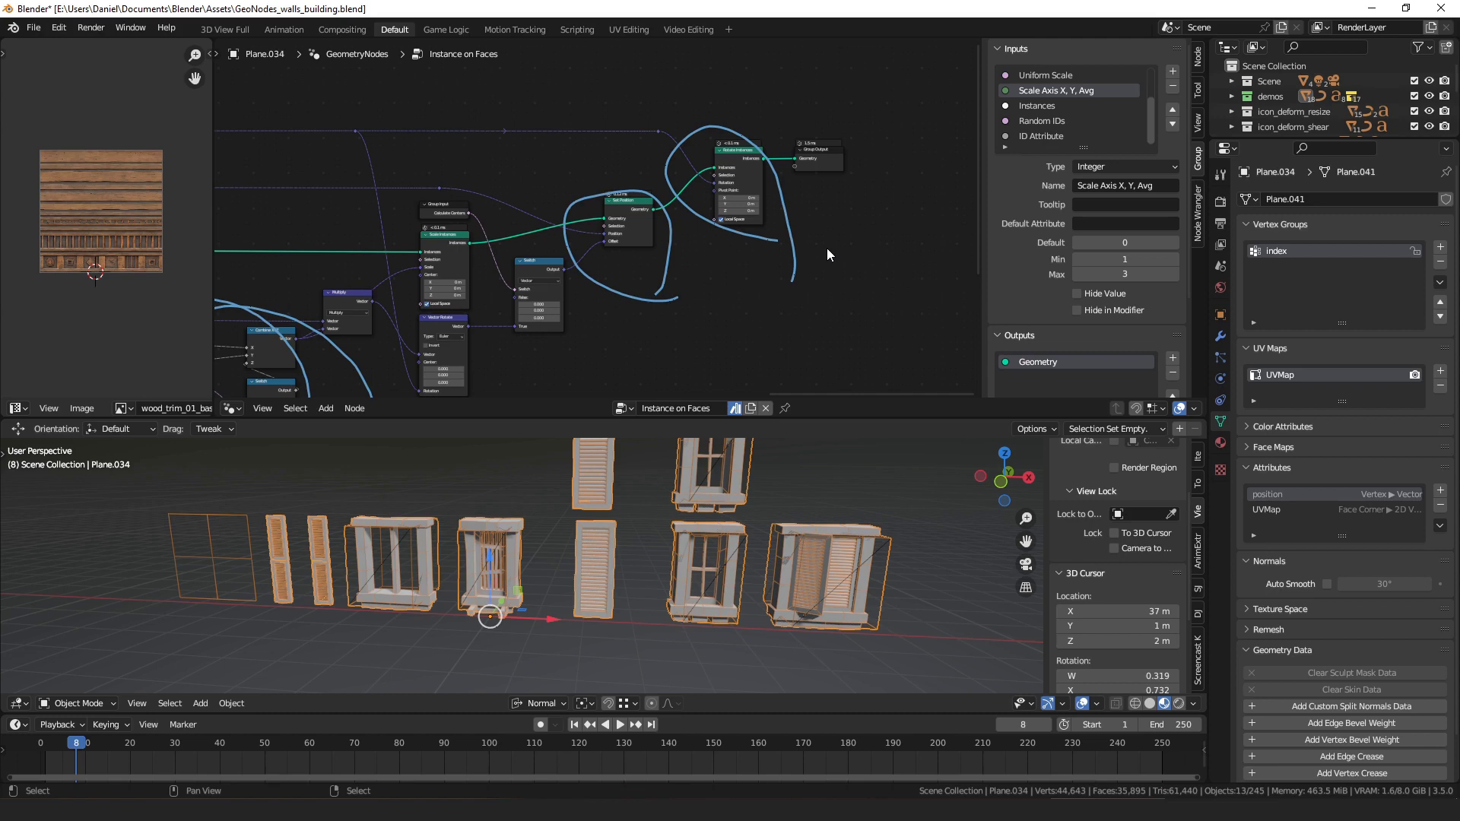
# Step: Review all the circled node groups and clear the annotations from the node tree
pyautogui.scroll(-8, 827, 248)
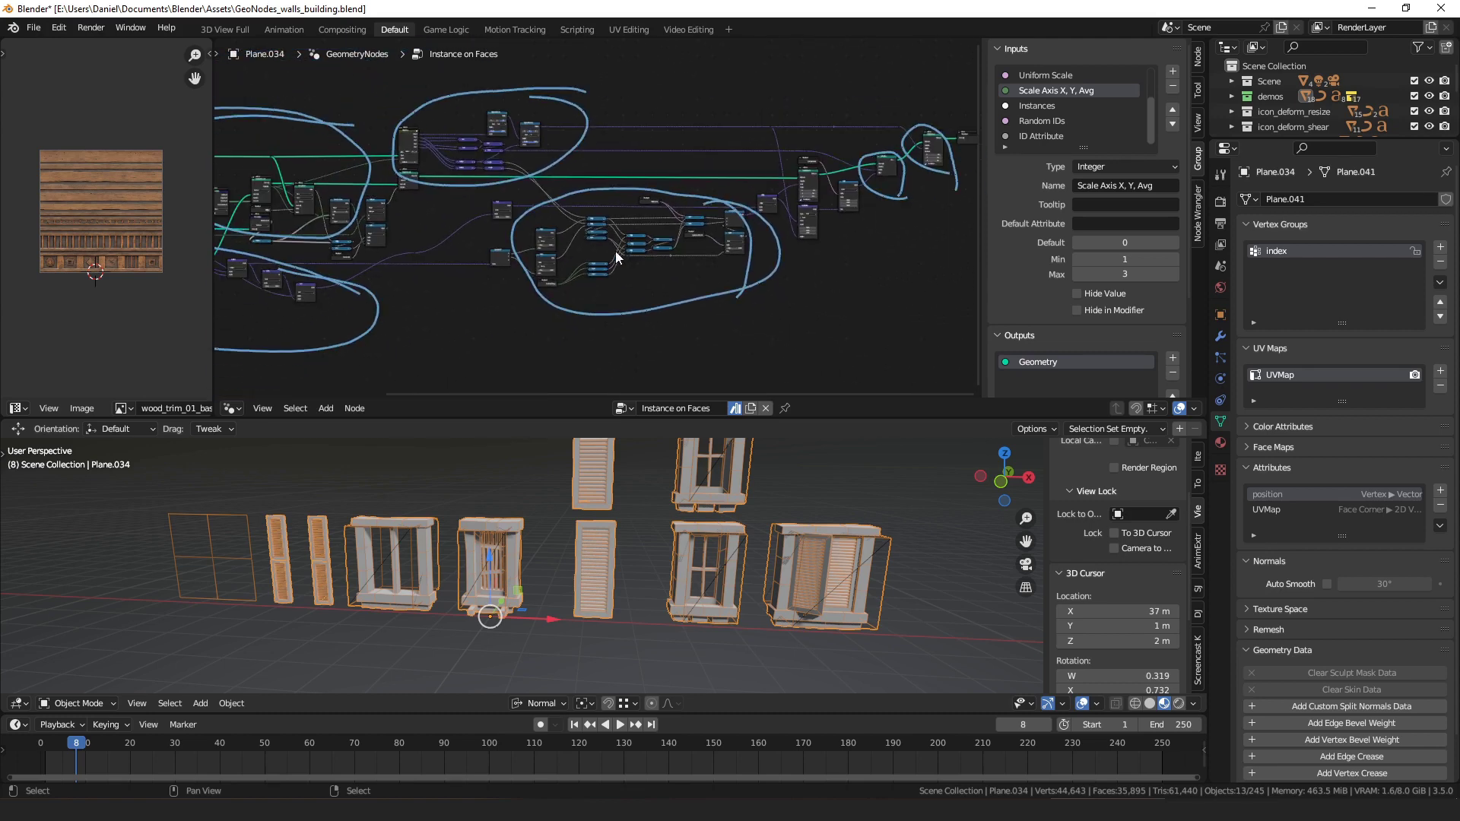
pyautogui.moveTo(571, 226); pyautogui.dragTo(680, 204, button='middle')
pyautogui.scroll(-2, 680, 204)
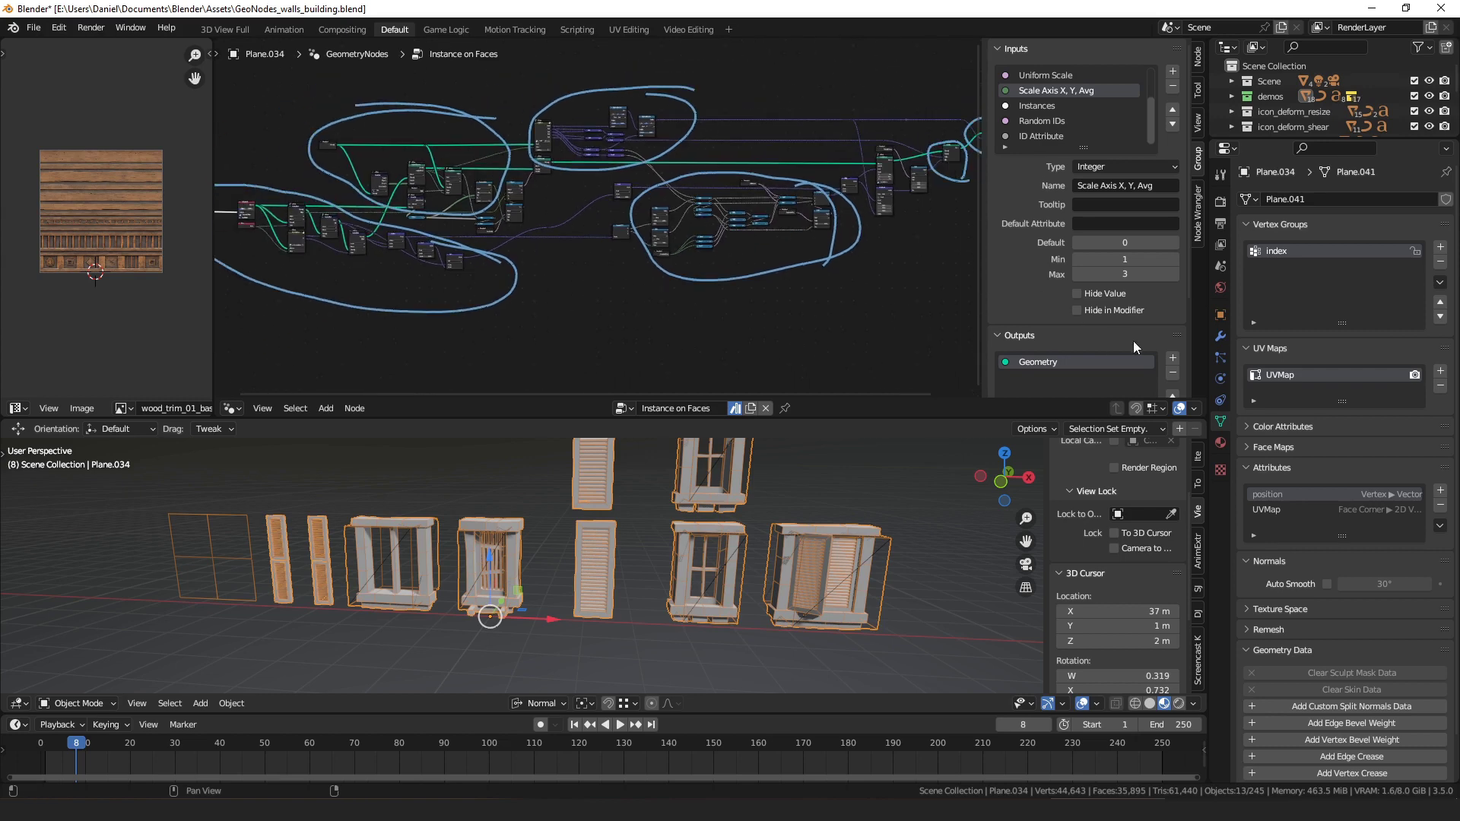
pyautogui.scroll(-4, 1135, 341)
pyautogui.scroll(4, 1115, 230)
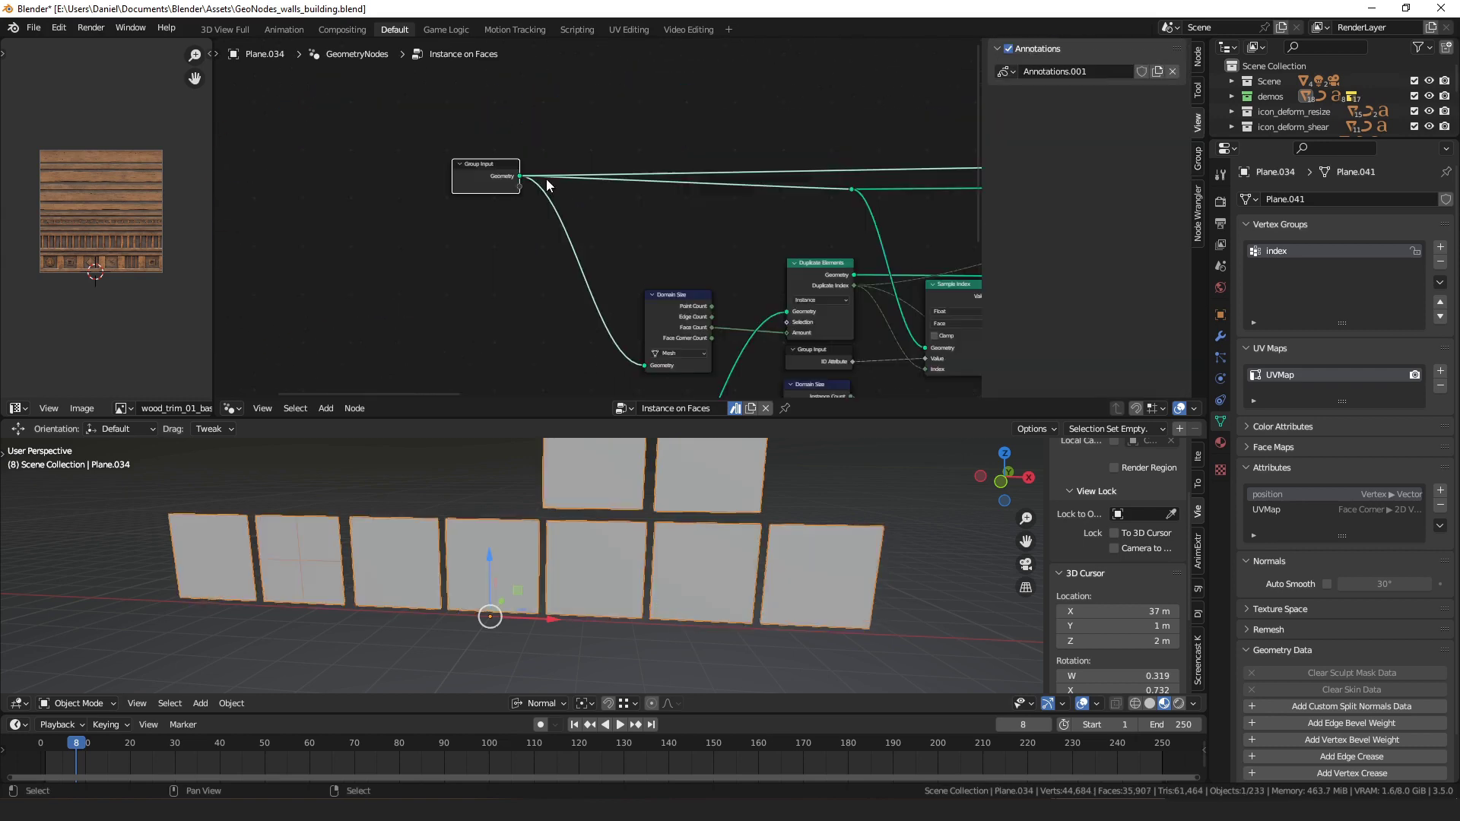
# Step: Select the Group Input node and preview its Geometry output as the plain plane faces
pyautogui.click(502, 190)
pyautogui.click(671, 206)
pyautogui.click(496, 183)
pyautogui.moveTo(622, 203); pyautogui.dragTo(544, 178, button='middle')
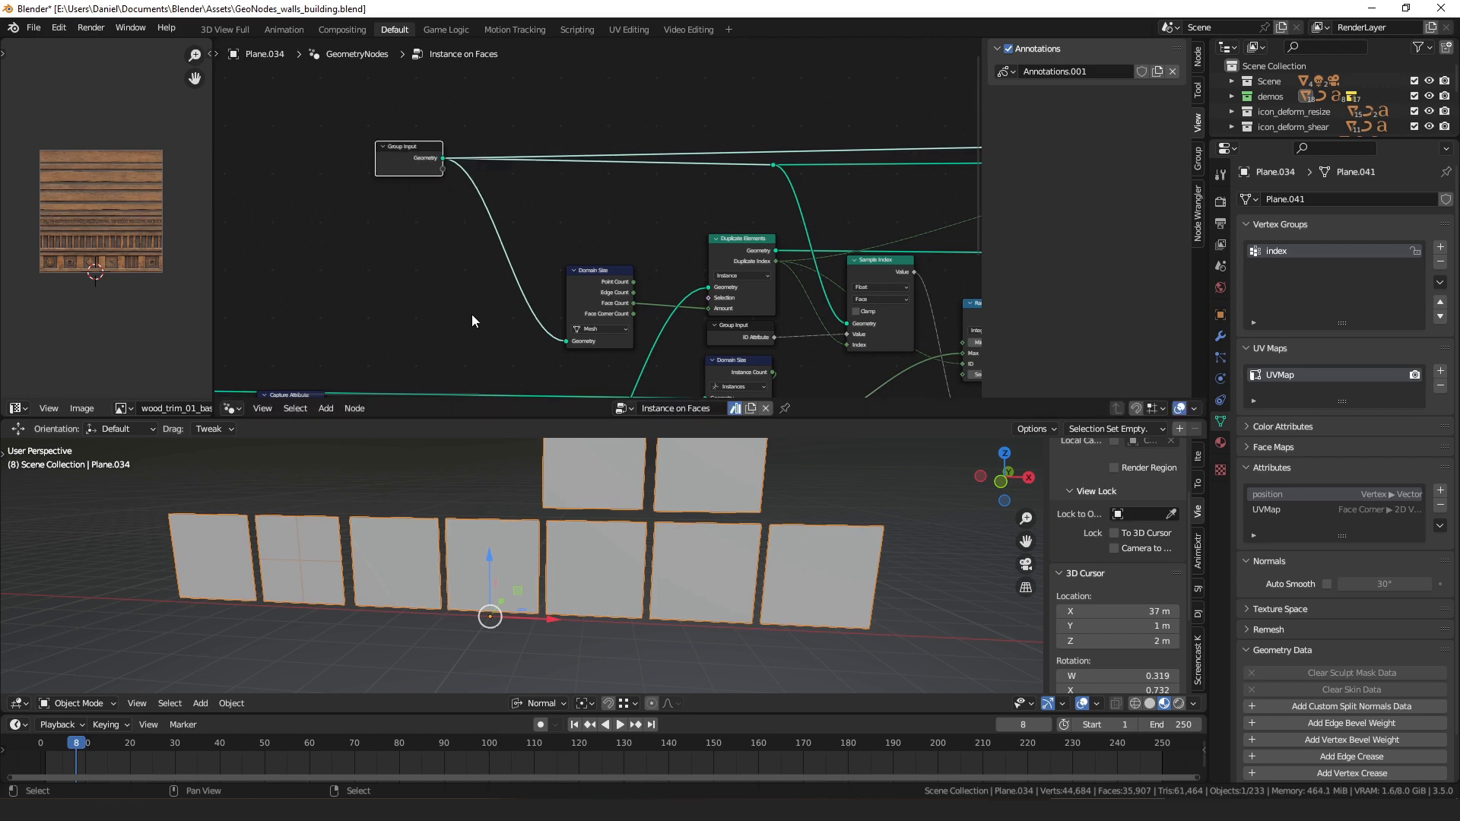
pyautogui.moveTo(531, 272); pyautogui.dragTo(465, 237, button='middle')
# Step: Examine how Face Count drives Duplicate Elements and how the Sample Index and Random Value nodes lead to Delete Geometry
pyautogui.moveTo(532, 249); pyautogui.dragTo(546, 288)
pyautogui.scroll(3, 613, 267)
pyautogui.moveTo(704, 205); pyautogui.dragTo(705, 199)
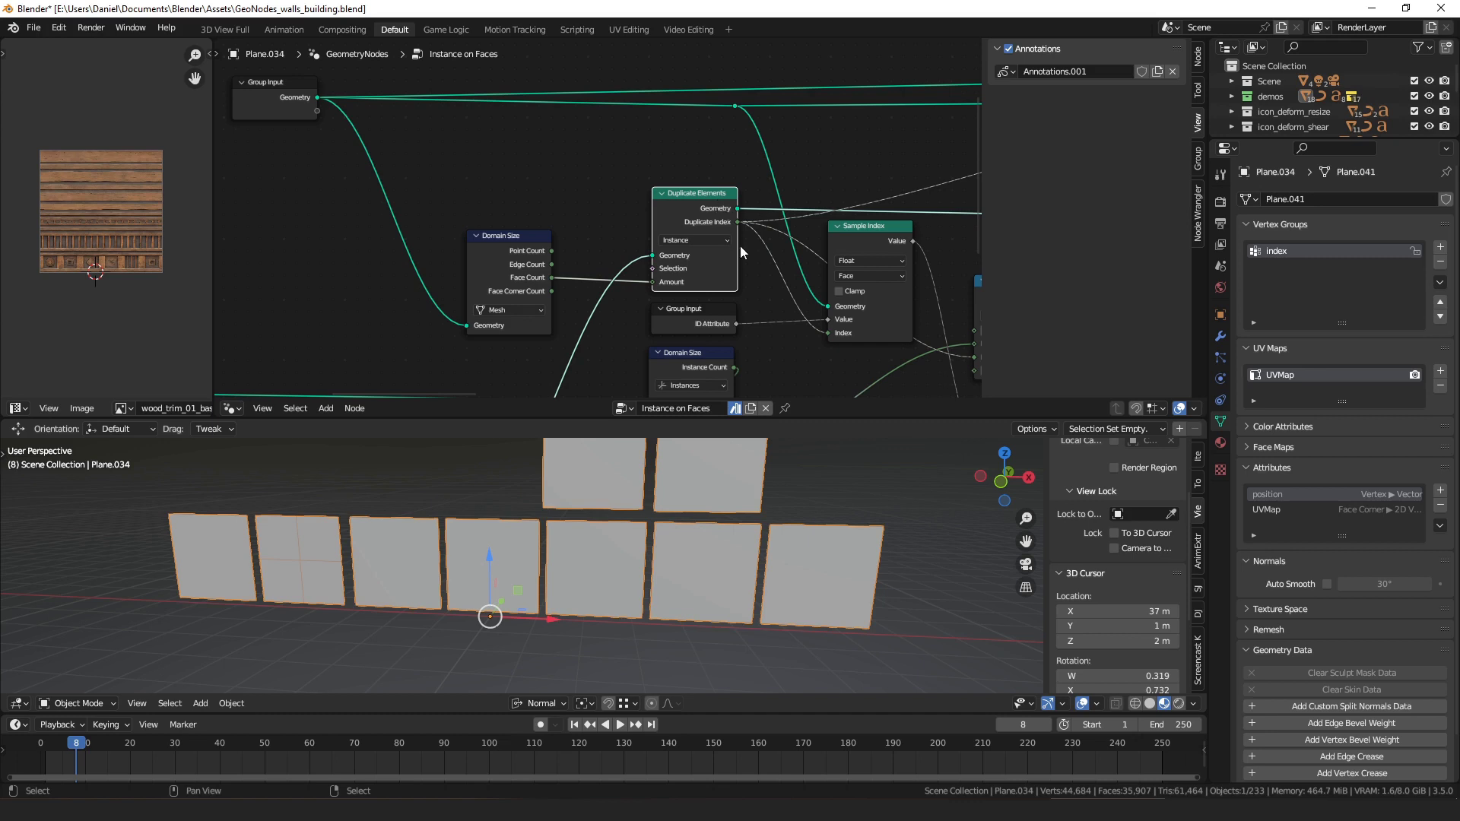
pyautogui.moveTo(741, 247); pyautogui.dragTo(694, 200, button='middle')
pyautogui.moveTo(640, 160); pyautogui.dragTo(637, 163)
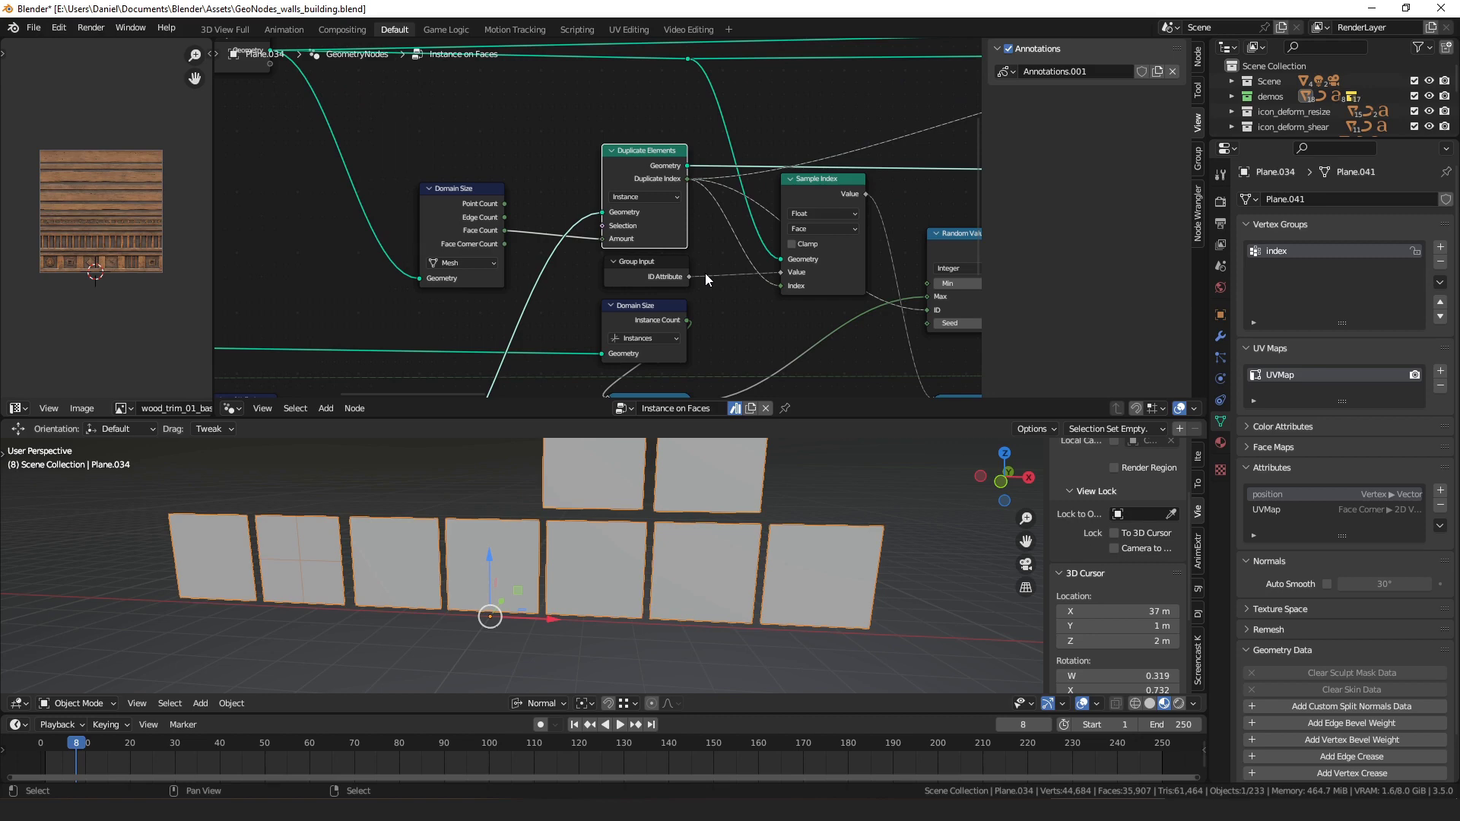
pyautogui.scroll(-4, 703, 267)
pyautogui.moveTo(721, 317); pyautogui.dragTo(516, 274, button='middle')
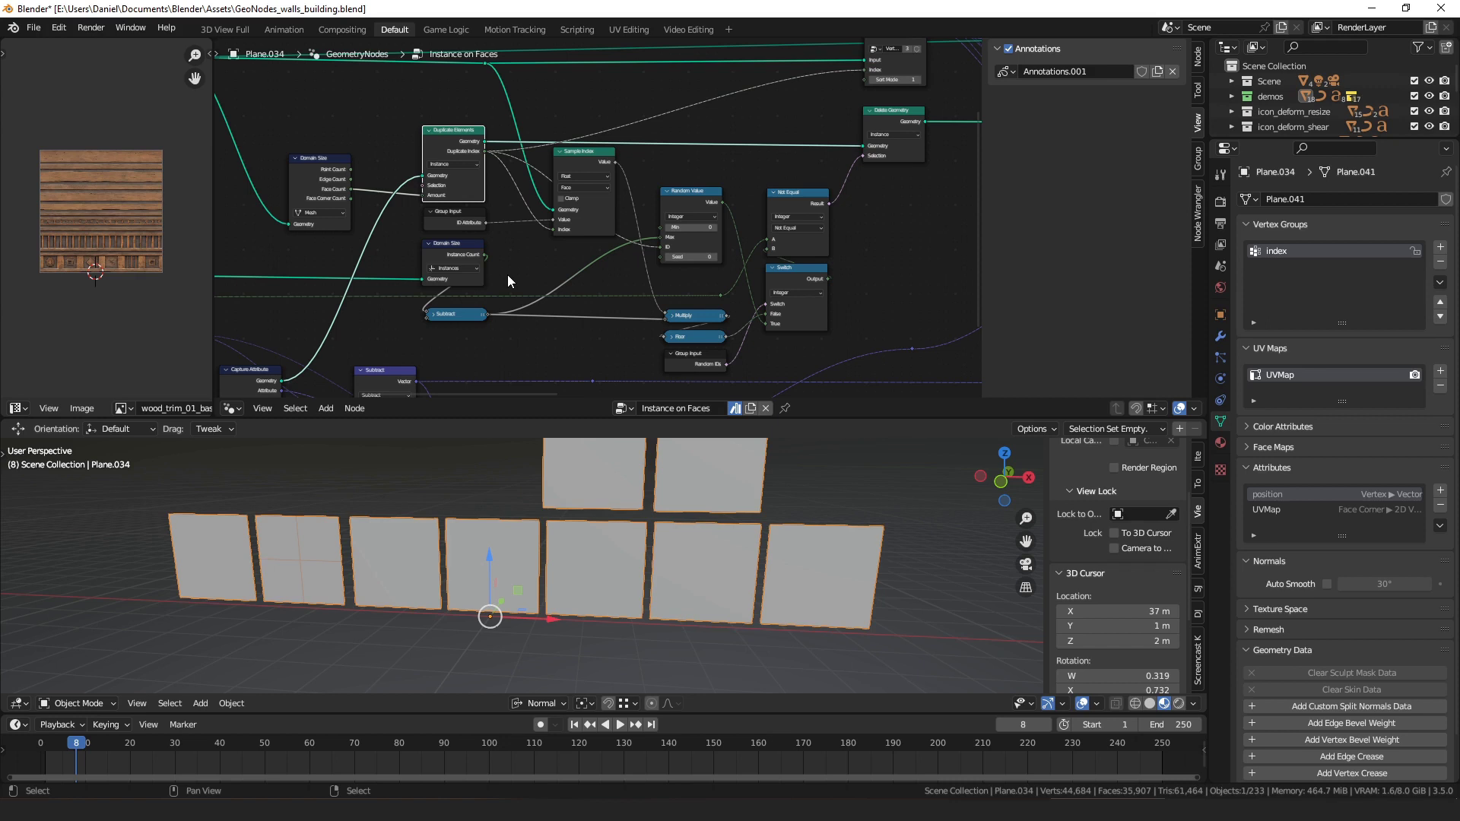
pyautogui.moveTo(508, 276); pyautogui.dragTo(475, 244, button='middle')
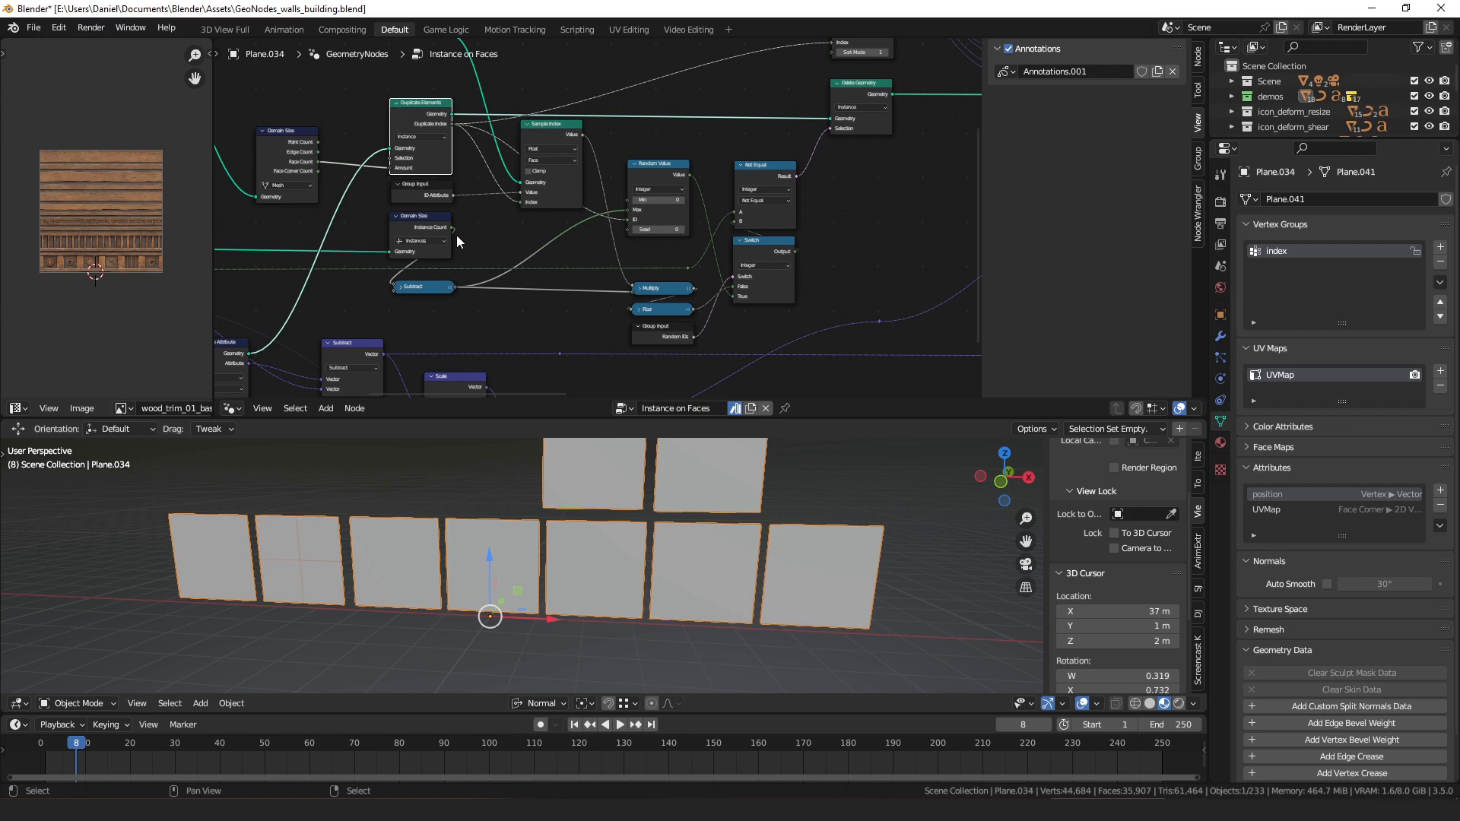
# Step: Examine the Collection Info node's instances and trace their path through the Capture Attribute nodes to Duplicate Elements
pyautogui.scroll(-4, 404, 198)
pyautogui.moveTo(388, 258); pyautogui.dragTo(722, 226, button='middle')
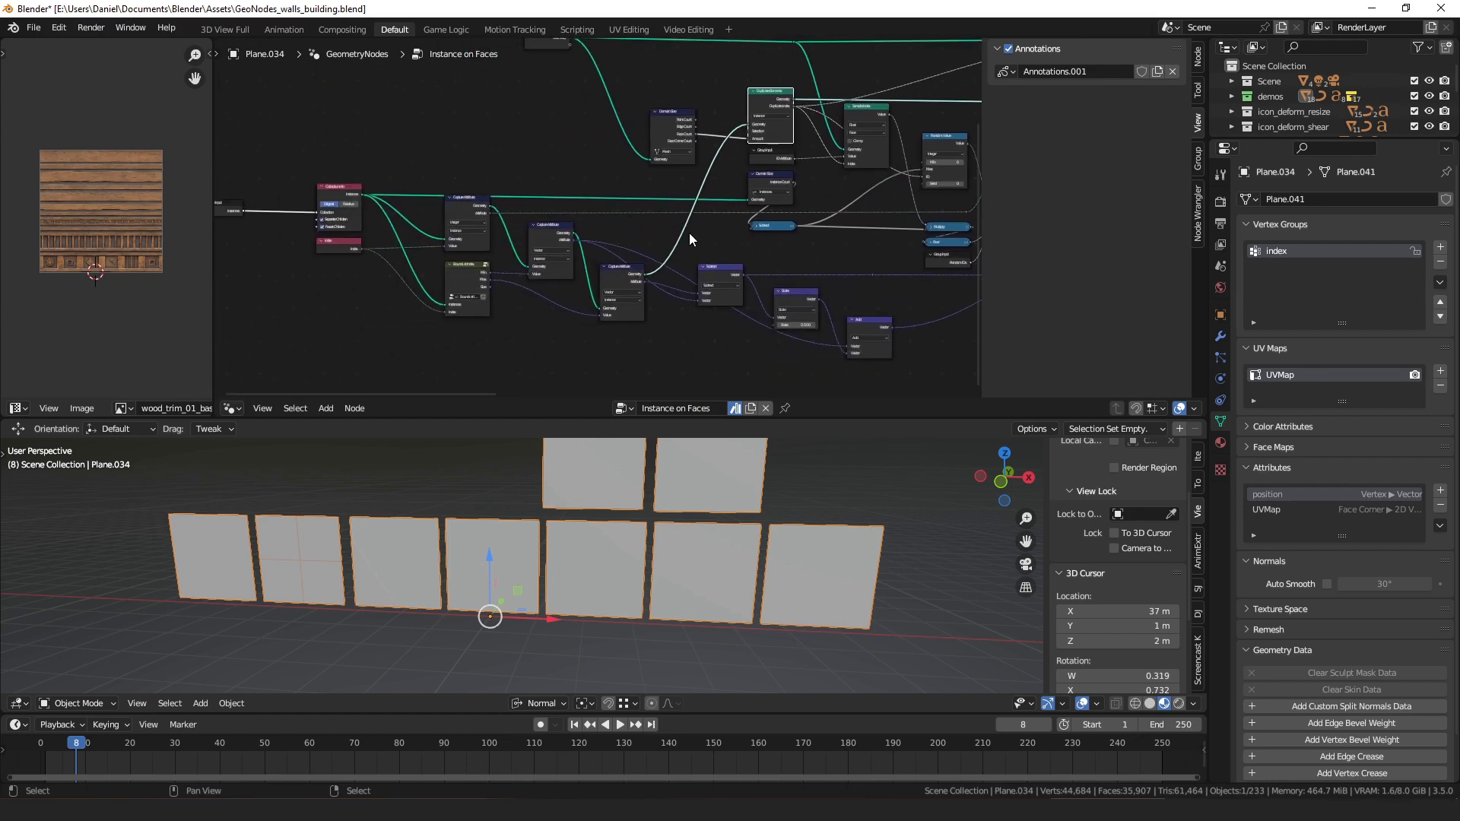
pyautogui.moveTo(454, 213); pyautogui.dragTo(637, 208, button='middle')
pyautogui.scroll(7, 585, 203)
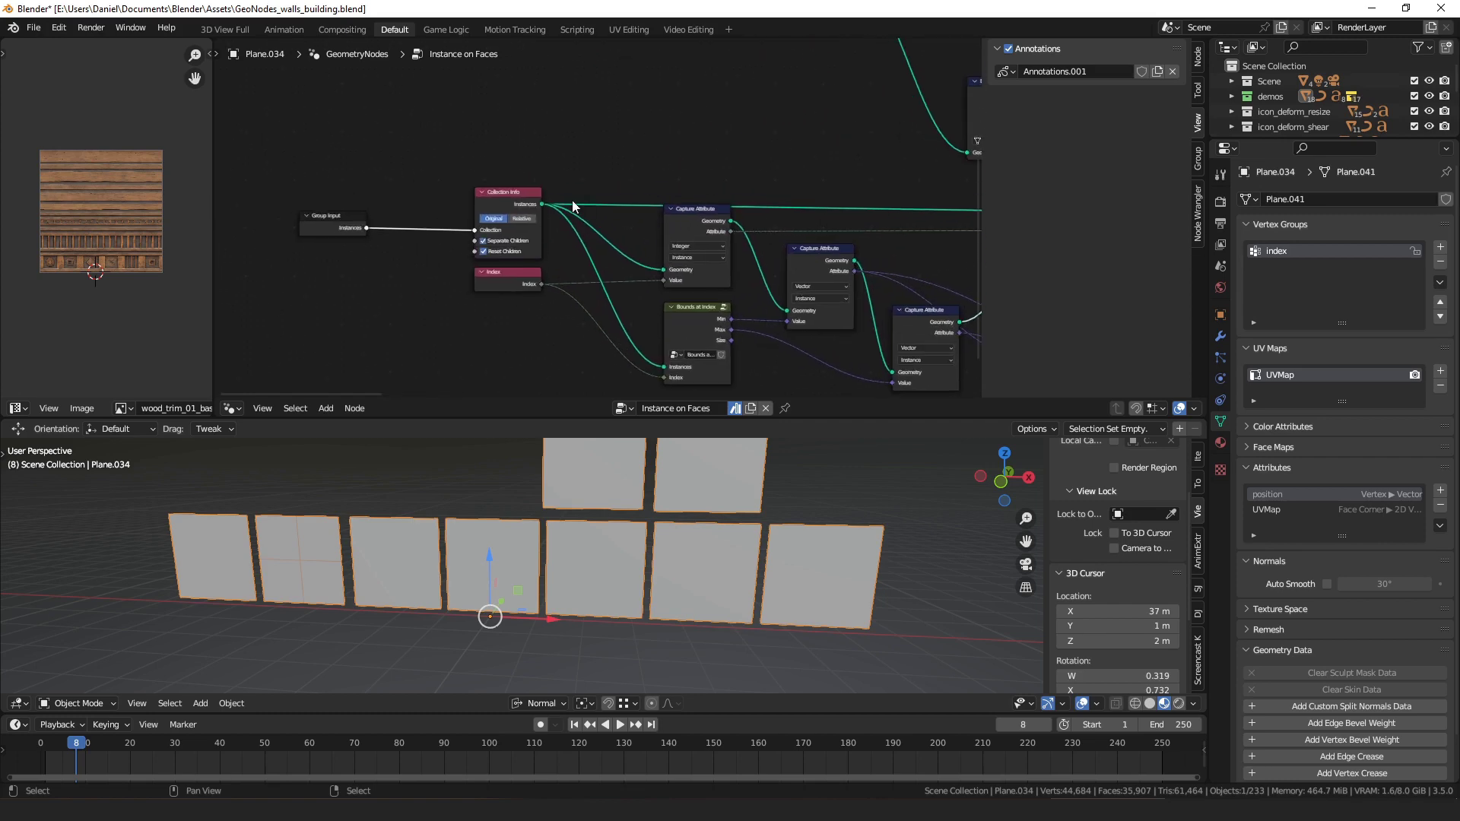
pyautogui.click(499, 187)
pyautogui.scroll(-6, 753, 148)
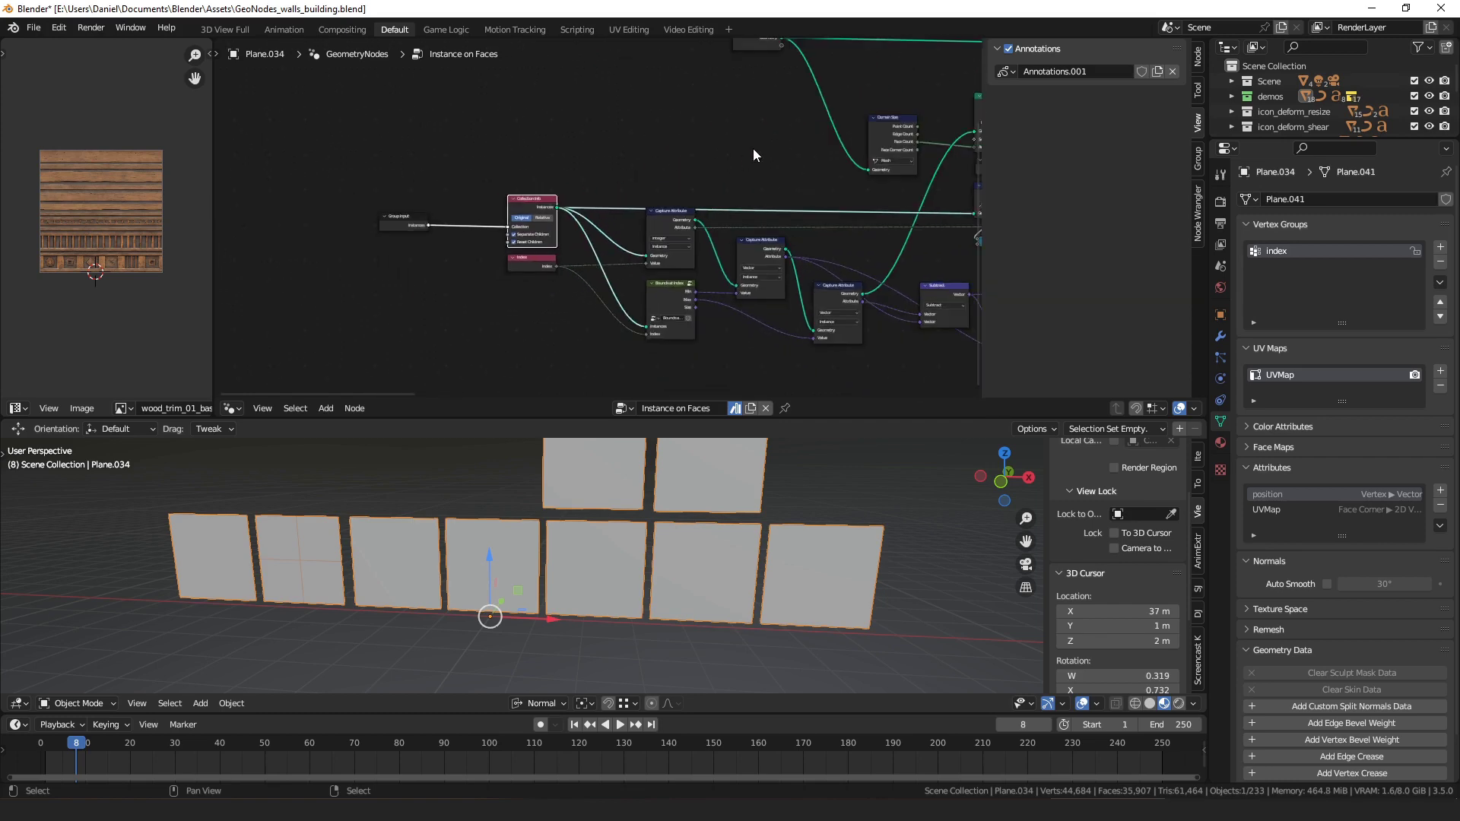
pyautogui.moveTo(752, 149); pyautogui.dragTo(401, 231, button='middle')
pyautogui.moveTo(655, 198)
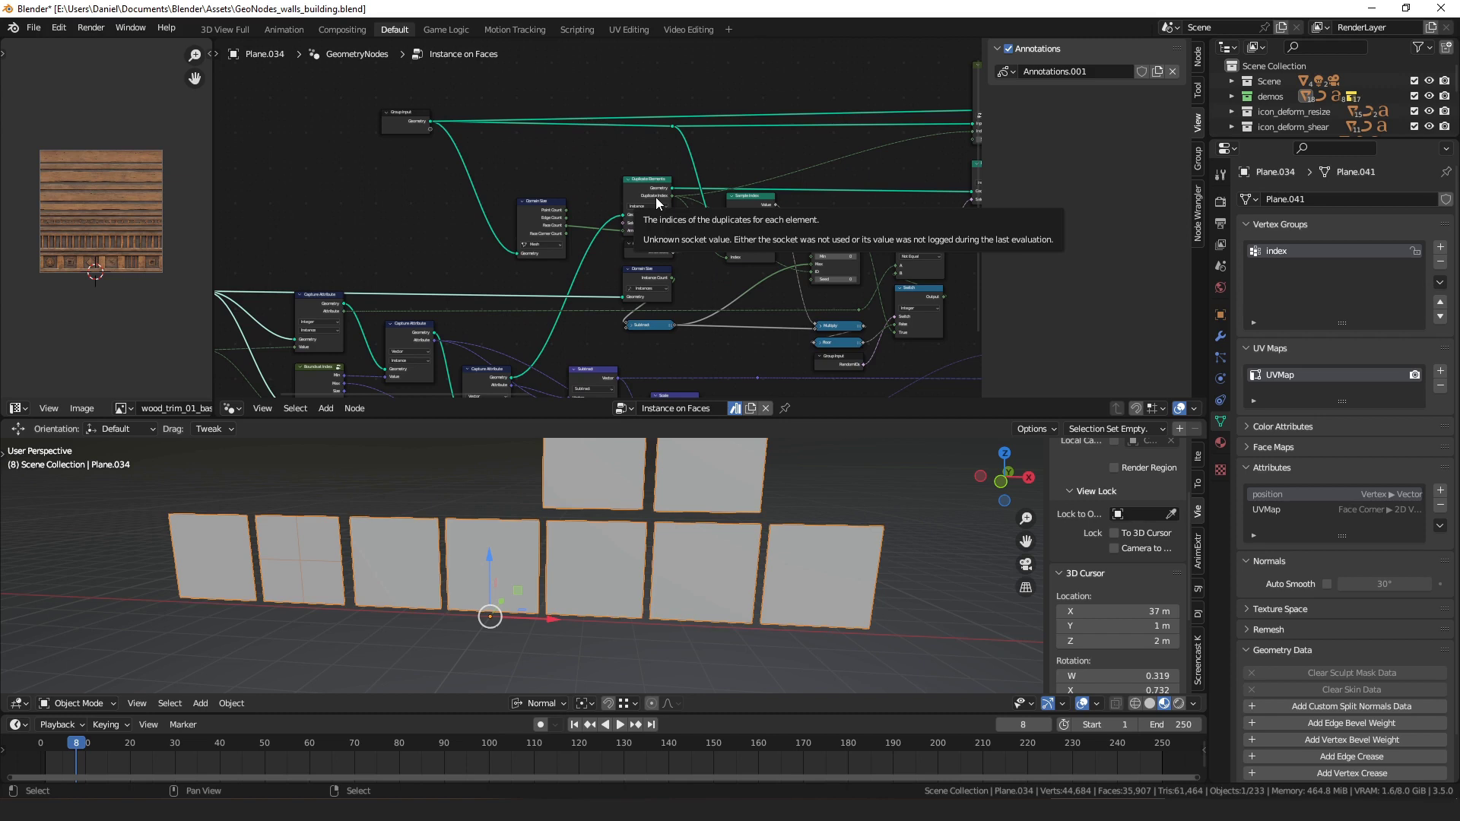
pyautogui.moveTo(584, 226); pyautogui.dragTo(631, 179, button='middle')
pyautogui.scroll(1, 632, 179)
pyautogui.moveTo(577, 234); pyautogui.dragTo(835, 166, button='middle')
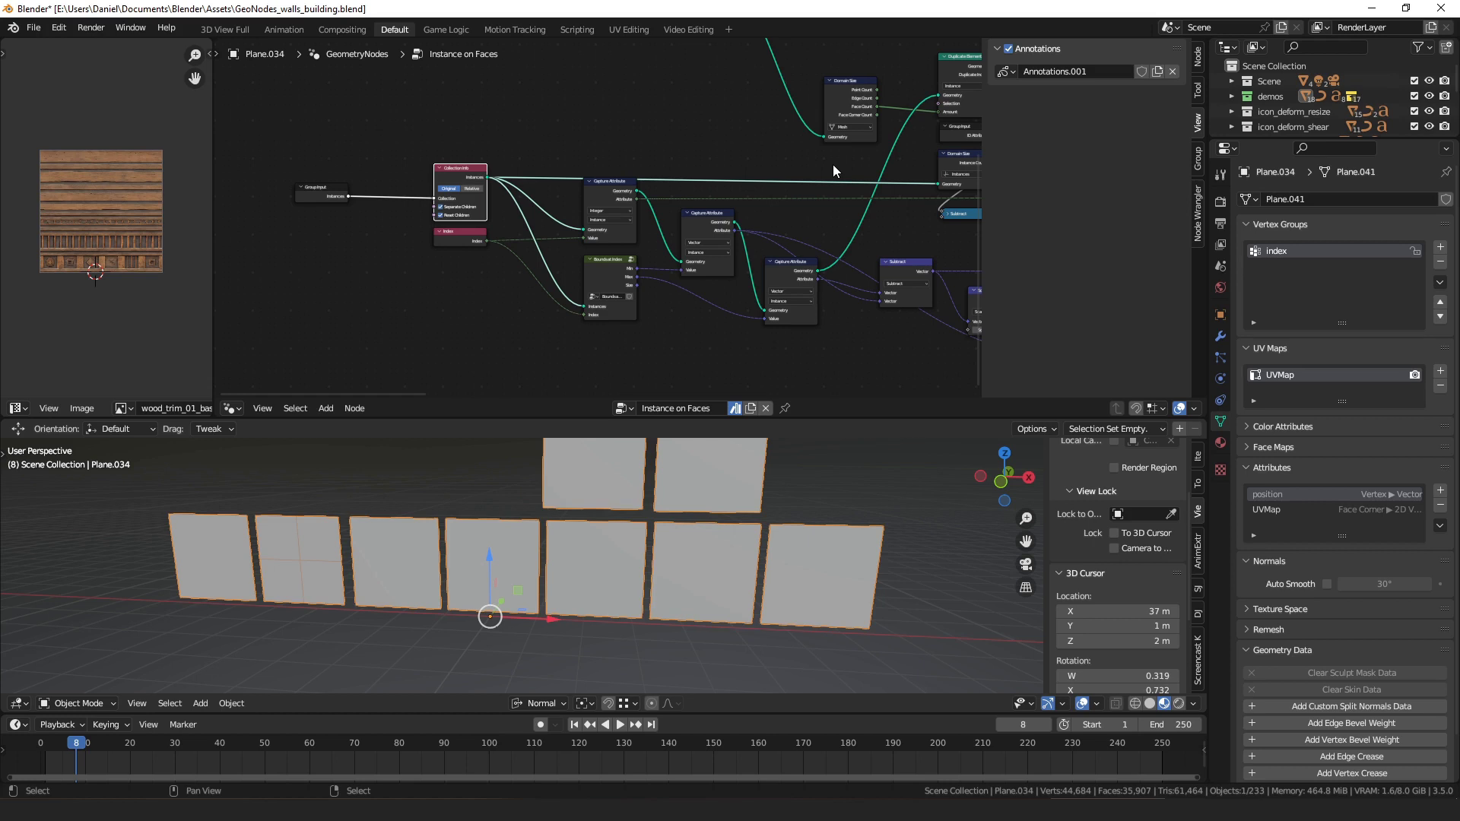
# Step: Preview the Collection Info node's Instances output and examine the stacked windows from above
pyautogui.scroll(2, 585, 228)
pyautogui.moveTo(430, 172); pyautogui.dragTo(440, 186, button='middle')
pyautogui.keyDown('alt'); pyautogui.keyDown('shift'); pyautogui.click(439, 180); pyautogui.keyUp('shift'); pyautogui.keyUp('alt')
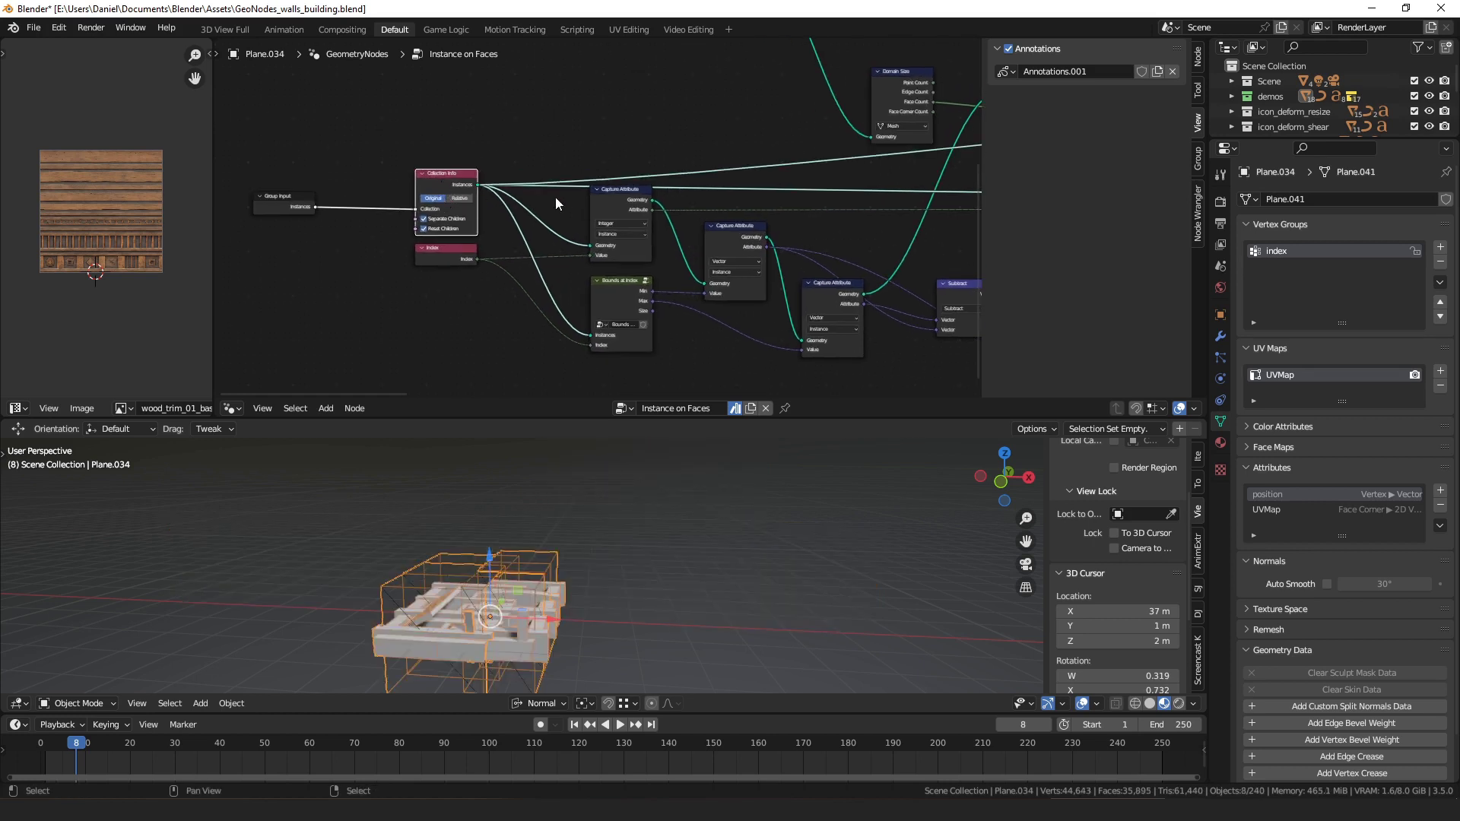
pyautogui.moveTo(571, 551); pyautogui.dragTo(558, 622, button='middle')
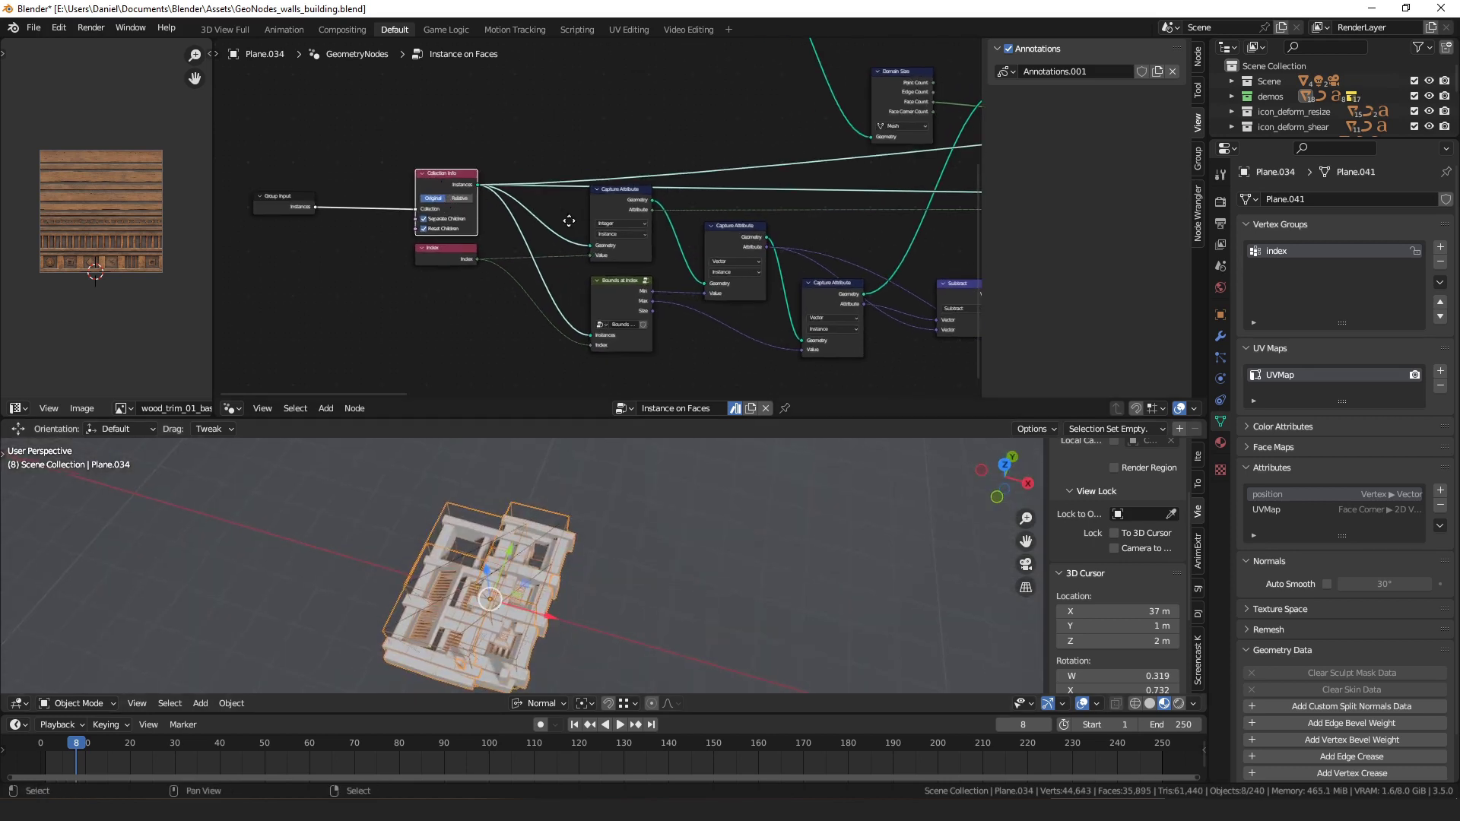
# Step: Toggle Reset Children and Separate Children off and back on in the Collection Info node
pyautogui.moveTo(569, 221); pyautogui.dragTo(559, 174, button='middle')
pyautogui.scroll(3, 558, 174)
pyautogui.moveTo(412, 218); pyautogui.dragTo(413, 215)
pyautogui.click(397, 179)
pyautogui.click(397, 180)
pyautogui.click(397, 178)
pyautogui.click(396, 176)
pyautogui.click(398, 166)
pyautogui.click(398, 165)
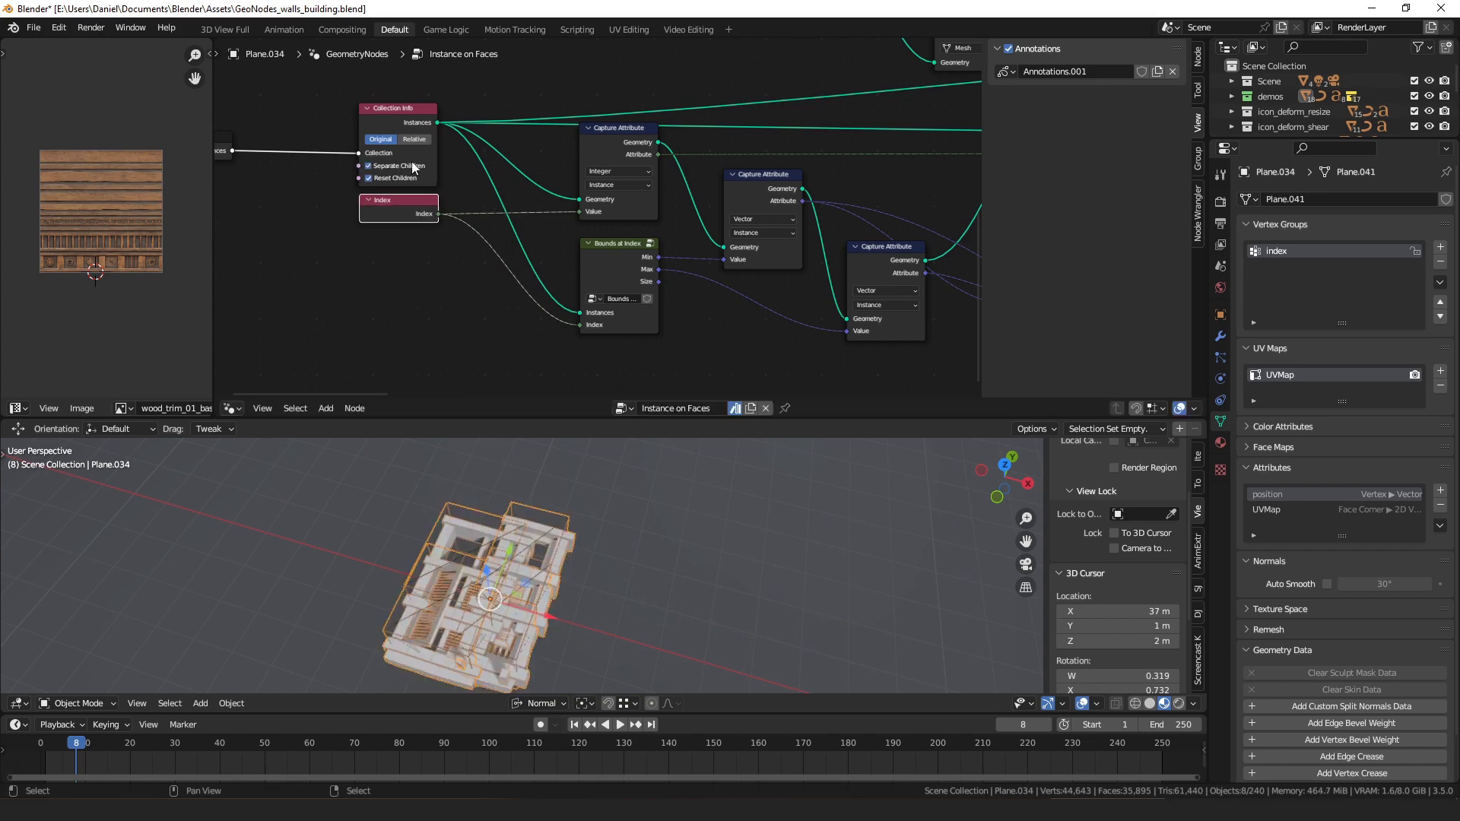
# Step: Preview the integer Capture Attribute node's Geometry output, followed by that of the first vector Capture Attribute node
pyautogui.moveTo(413, 163); pyautogui.dragTo(438, 186, button='middle')
pyautogui.moveTo(418, 146); pyautogui.dragTo(413, 133)
pyautogui.moveTo(507, 186); pyautogui.dragTo(422, 176, button='middle')
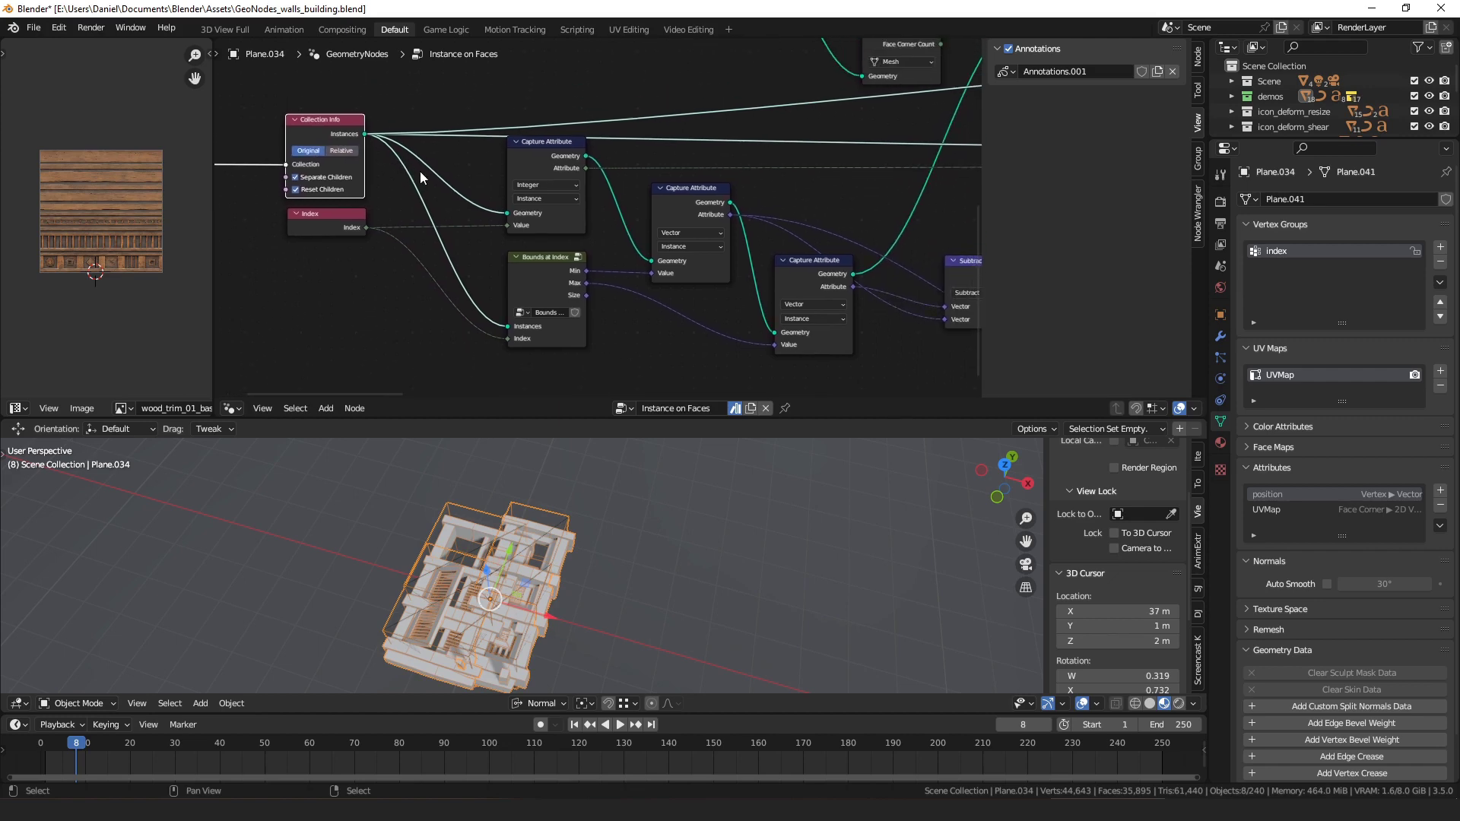
pyautogui.click(545, 145)
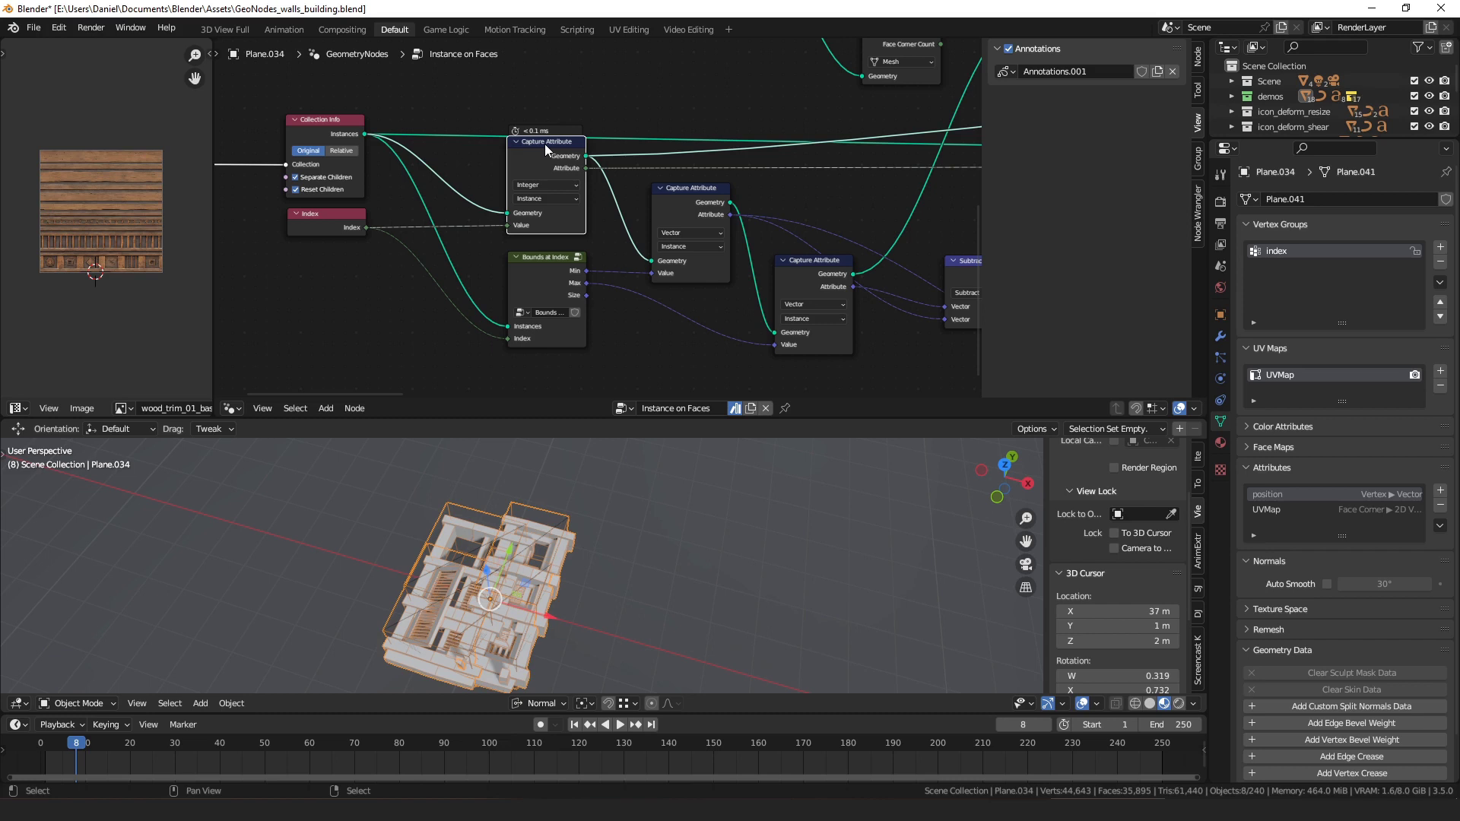
pyautogui.moveTo(685, 198); pyautogui.dragTo(586, 195, button='middle')
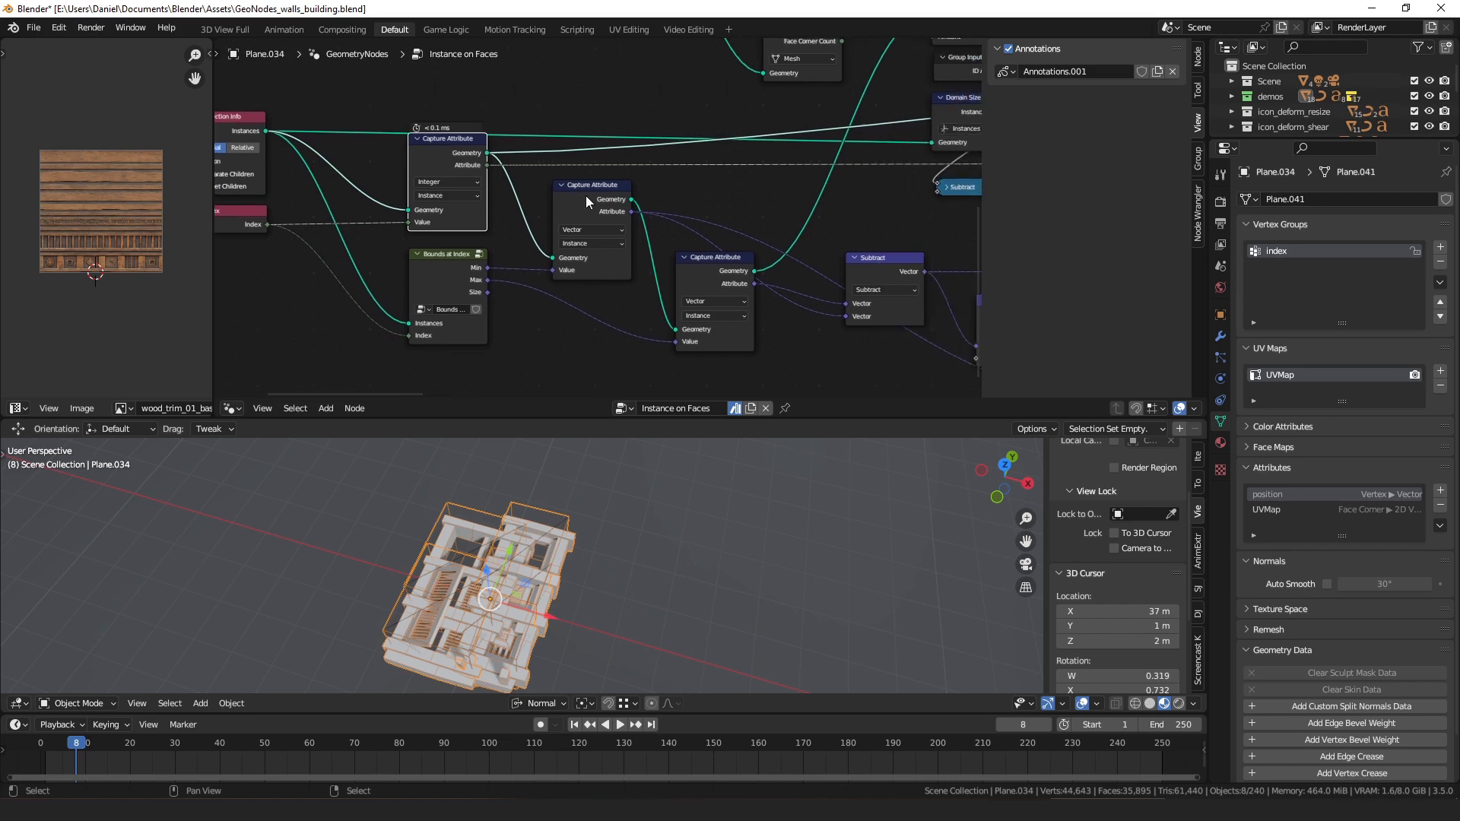
pyautogui.keyDown('ctrl'); pyautogui.keyDown('shift'); pyautogui.click(602, 193); pyautogui.keyUp('shift'); pyautogui.keyUp('ctrl')
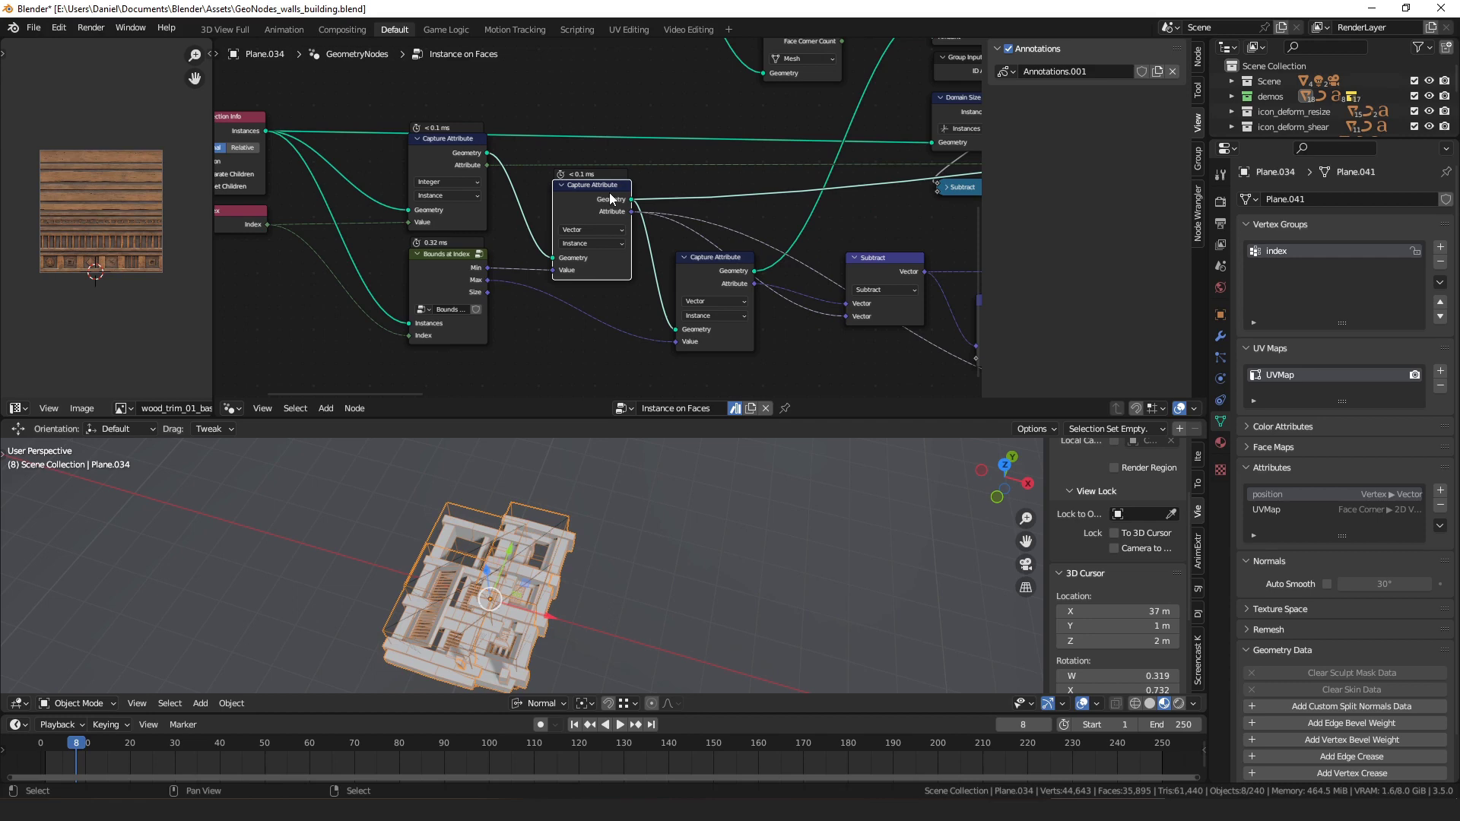
# Step: Examine the Bounds at Index group node and its links from the Collection Info instances to the vector Capture Attribute nodes
pyautogui.moveTo(601, 248); pyautogui.dragTo(646, 198, button='middle')
pyautogui.click(495, 222)
pyautogui.moveTo(496, 221); pyautogui.dragTo(492, 224)
pyautogui.scroll(4, 579, 218)
pyautogui.moveTo(580, 218); pyautogui.dragTo(643, 199, button='middle')
pyautogui.moveTo(514, 202); pyautogui.dragTo(512, 197)
pyautogui.moveTo(512, 196); pyautogui.dragTo(620, 223, button='middle')
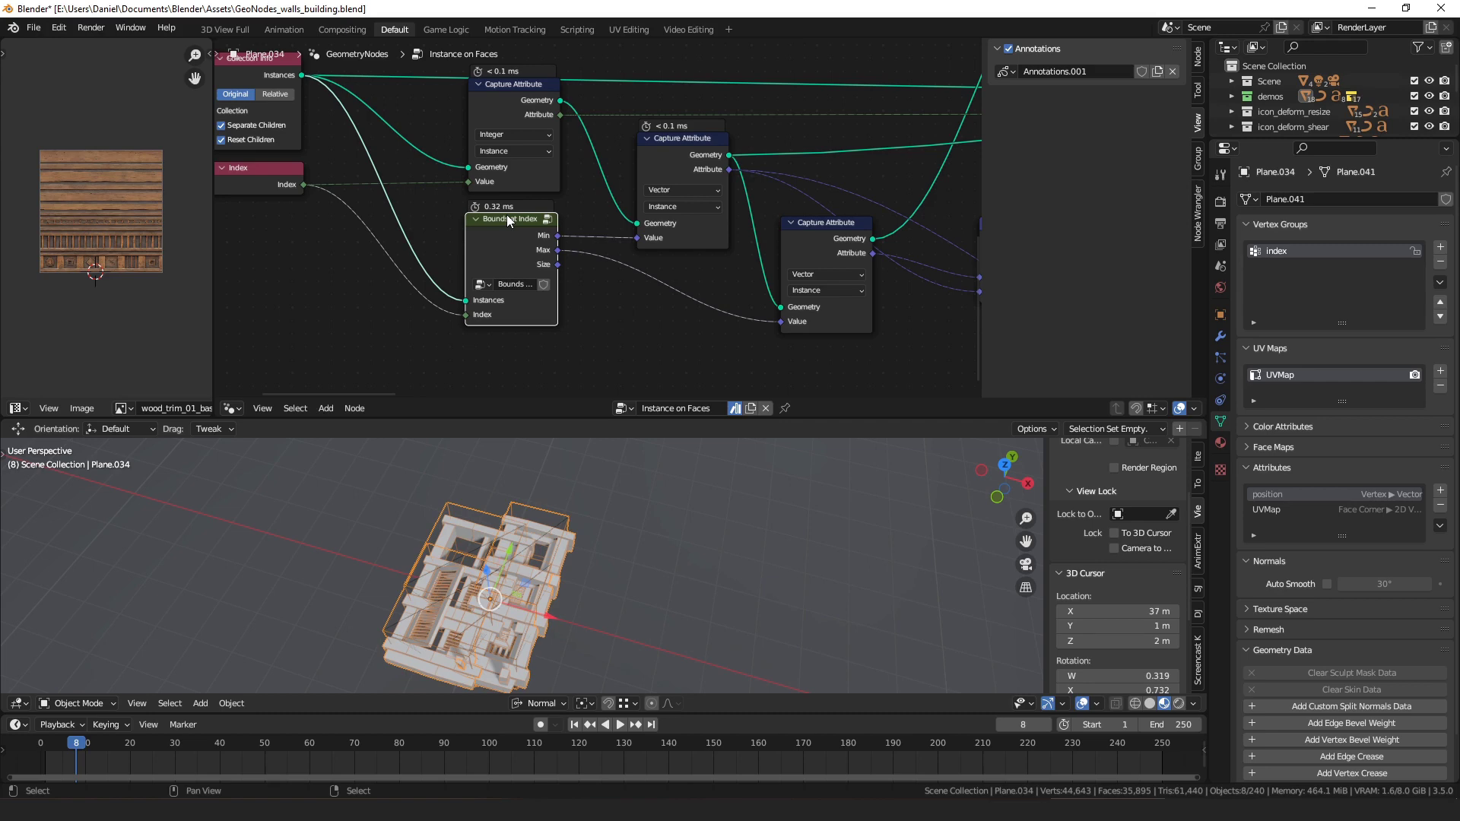
# Step: Trace the Min and Max bounds through the two vector Capture Attribute nodes to their outgoing links
pyautogui.click(679, 145)
pyautogui.moveTo(678, 146); pyautogui.dragTo(504, 158, button='middle')
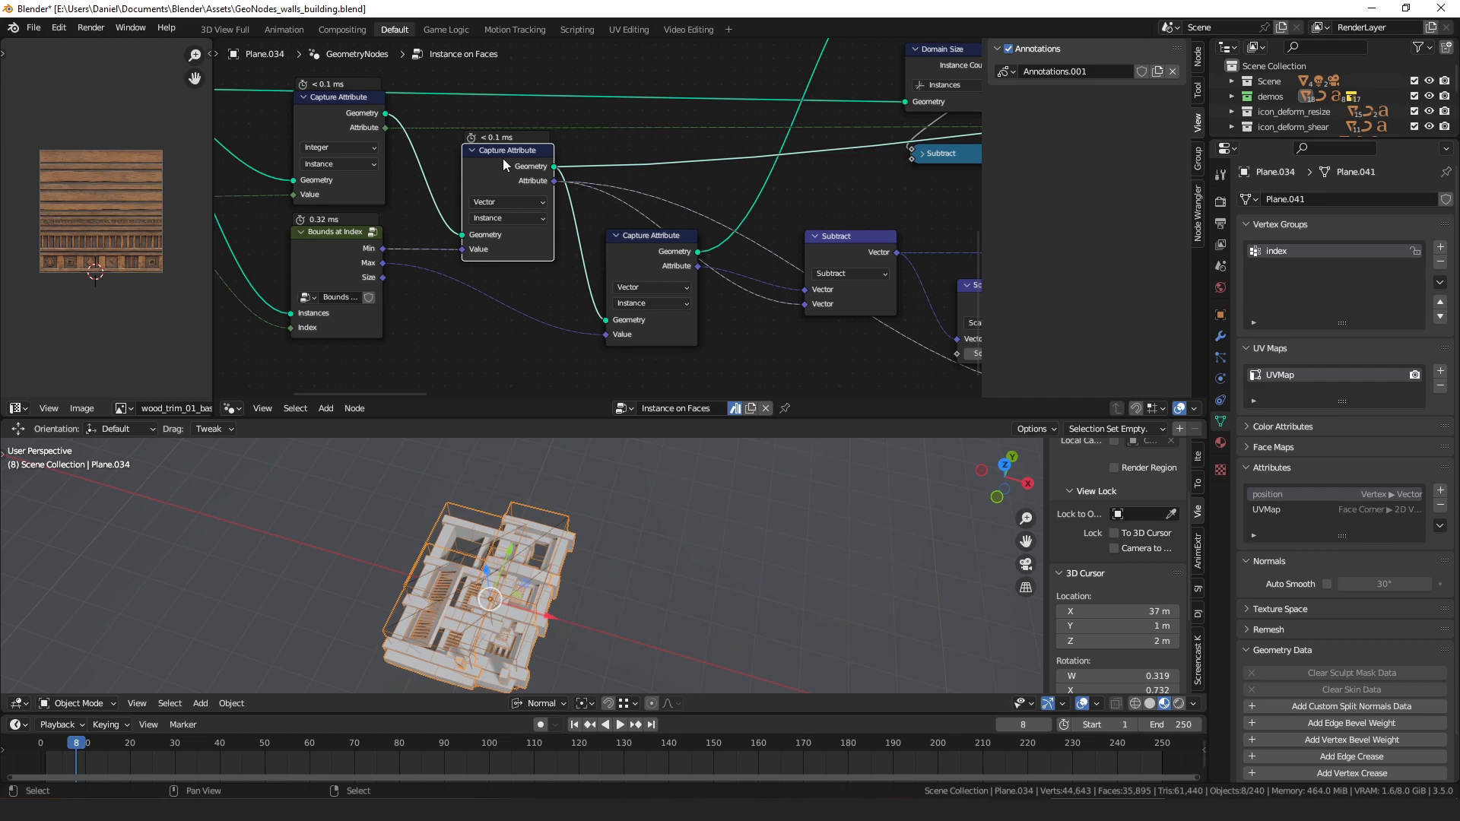
pyautogui.moveTo(526, 171); pyautogui.dragTo(456, 187, button='middle')
pyautogui.moveTo(456, 177); pyautogui.dragTo(455, 184)
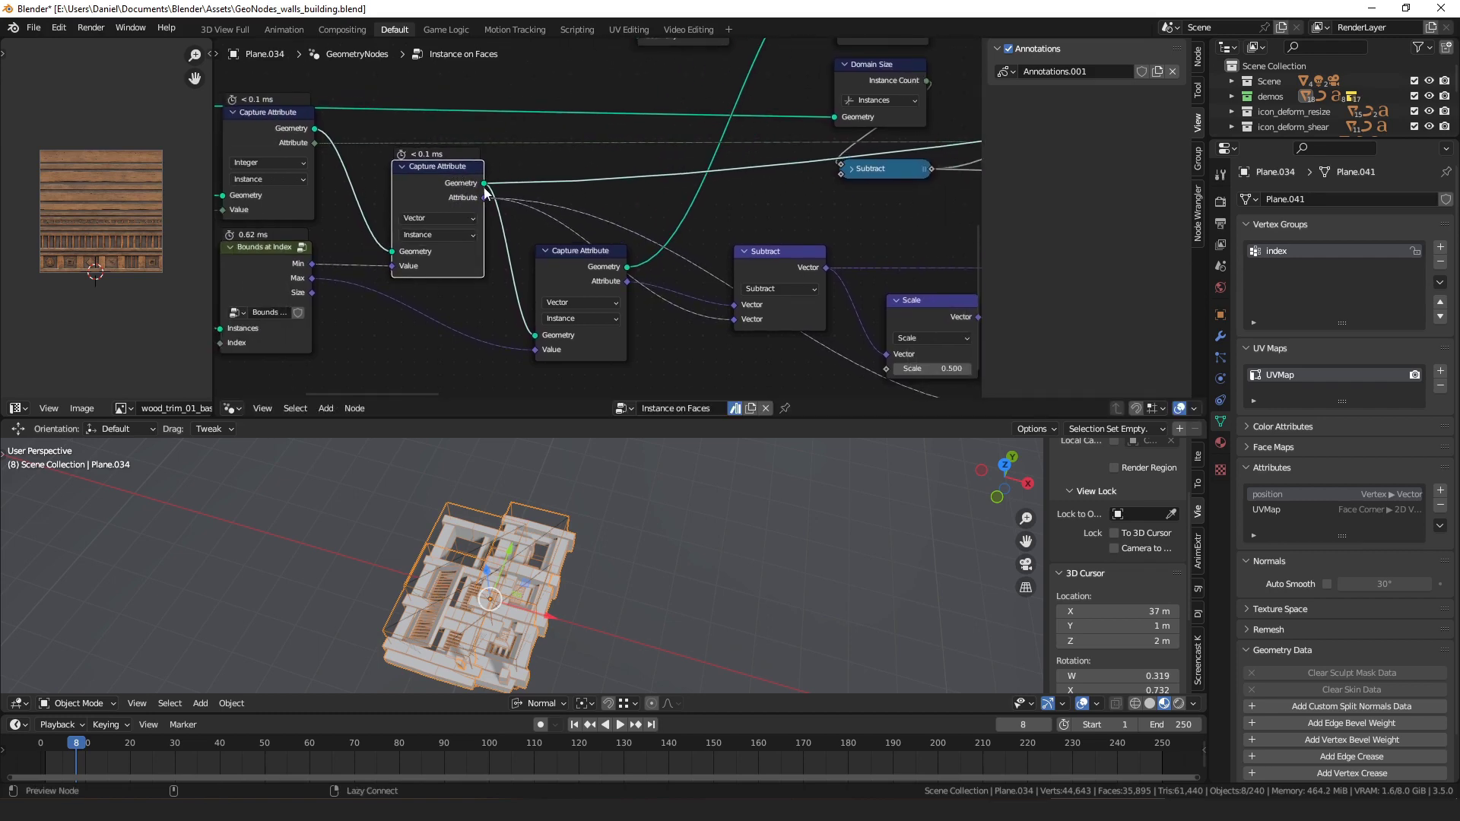
pyautogui.moveTo(594, 268); pyautogui.dragTo(618, 231, button='middle')
pyautogui.moveTo(451, 150); pyautogui.dragTo(449, 148)
pyautogui.moveTo(586, 217); pyautogui.dragTo(582, 213)
# Step: Follow the captured bounds through the vector Subtract, Scale and Add nodes that compute each instance's size and centre
pyautogui.moveTo(792, 235); pyautogui.dragTo(626, 221, button='middle')
pyautogui.moveTo(642, 201); pyautogui.dragTo(642, 202)
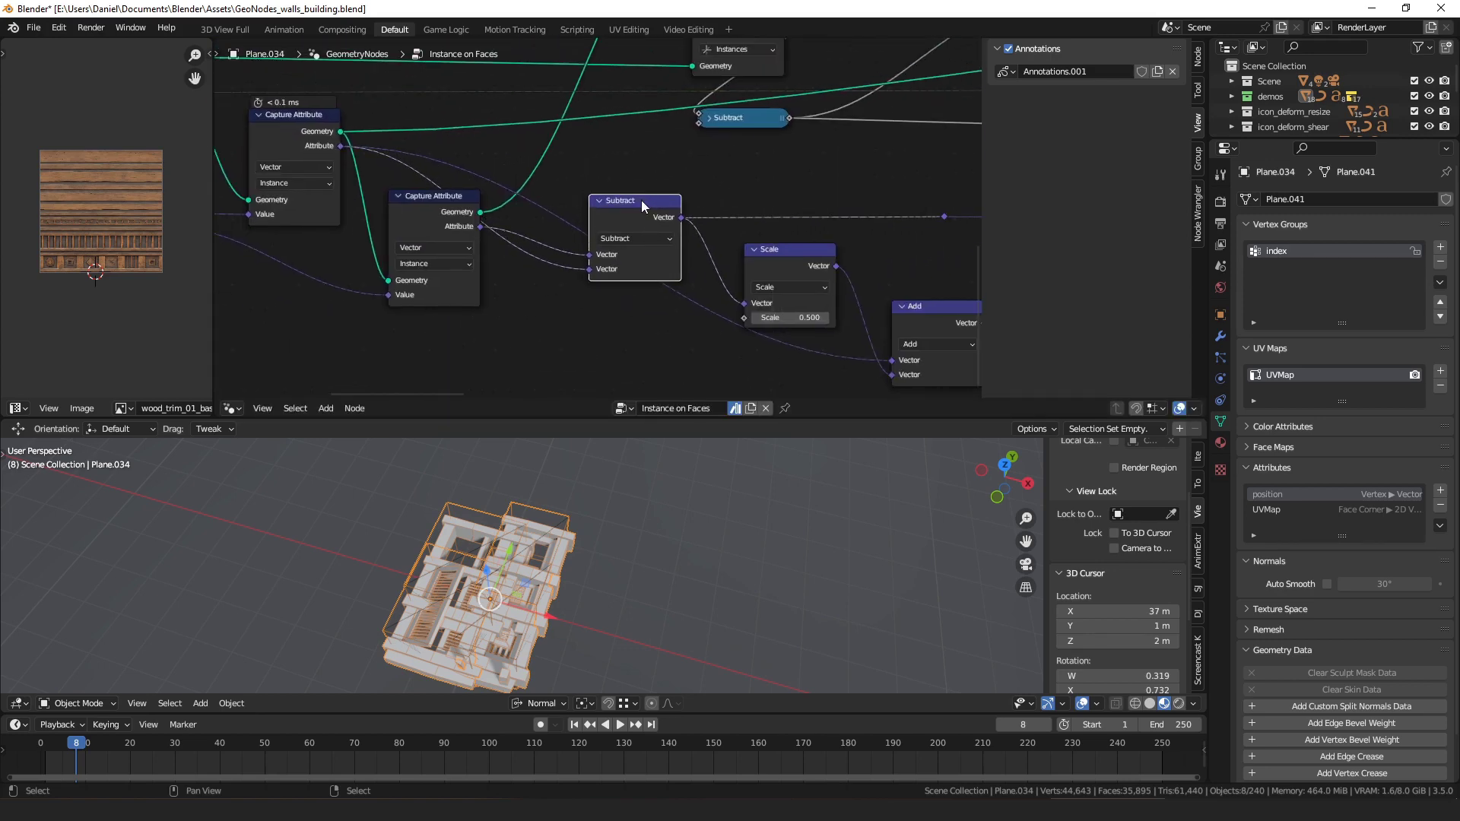
pyautogui.moveTo(680, 226); pyautogui.dragTo(570, 220, button='middle')
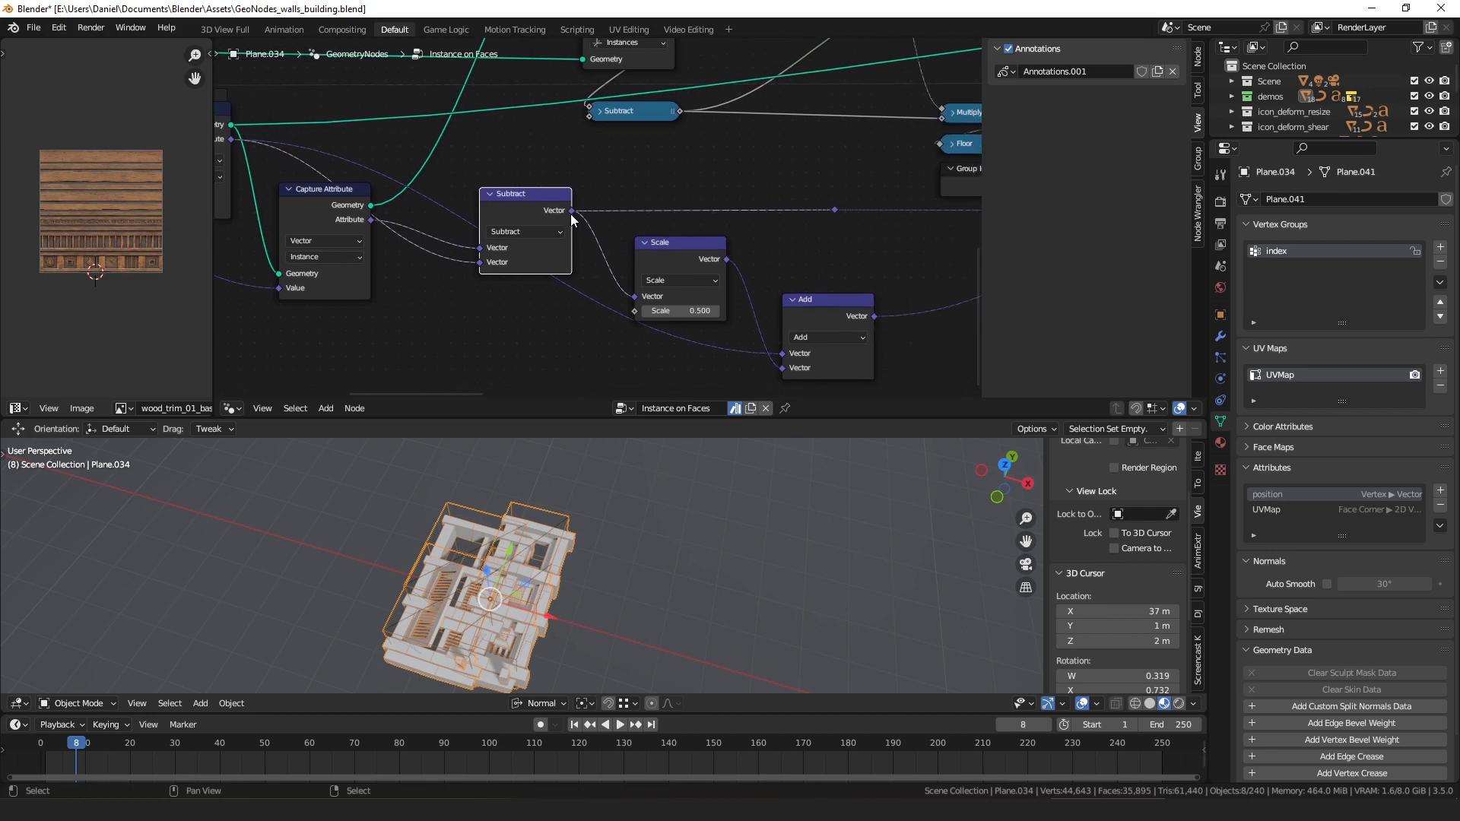
pyautogui.moveTo(675, 248); pyautogui.dragTo(609, 232, button='middle')
pyautogui.moveTo(613, 230); pyautogui.dragTo(608, 228)
pyautogui.moveTo(744, 280); pyautogui.dragTo(651, 253, button='middle')
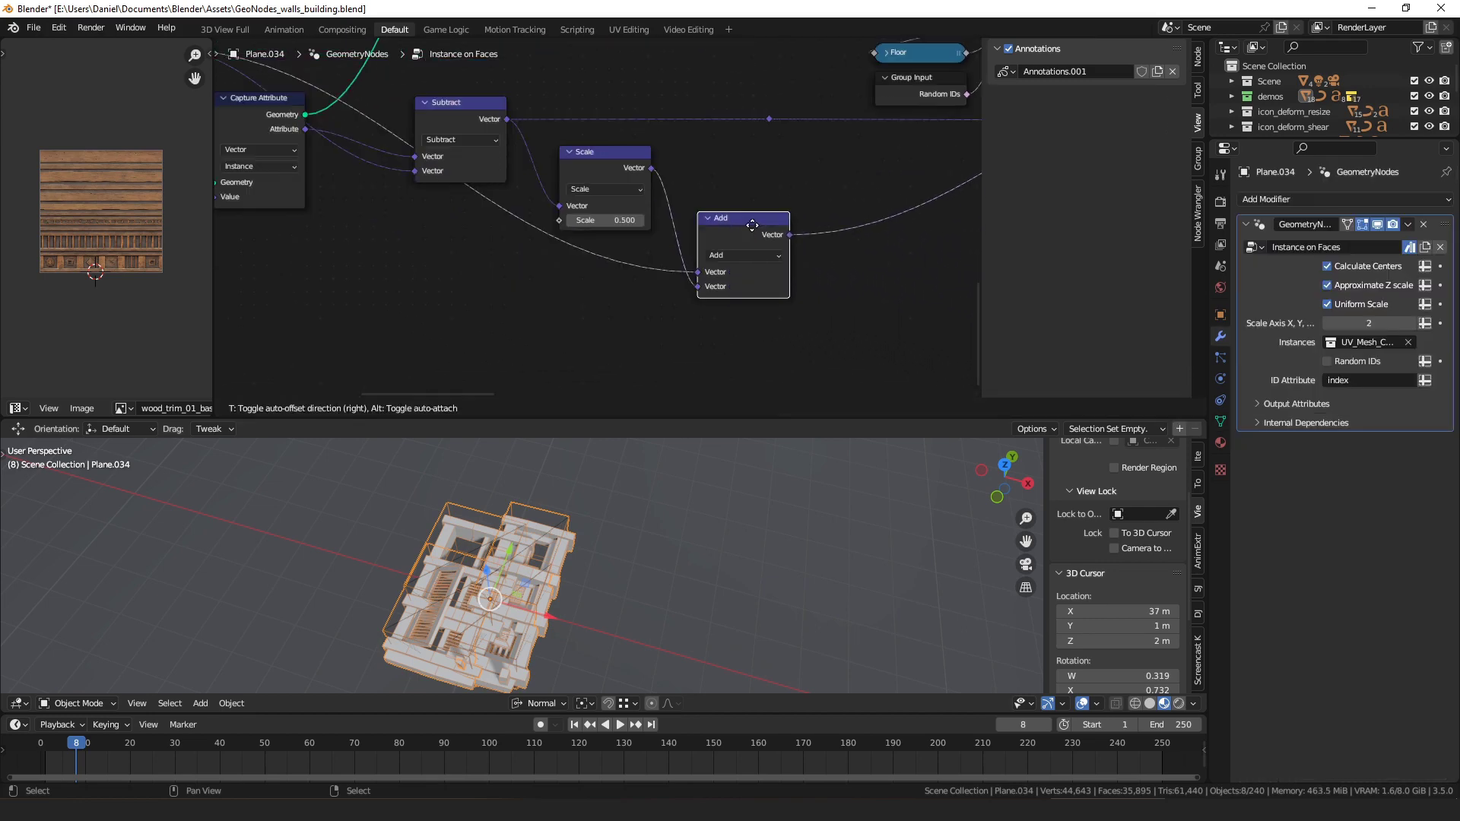
pyautogui.moveTo(753, 225); pyautogui.dragTo(748, 222)
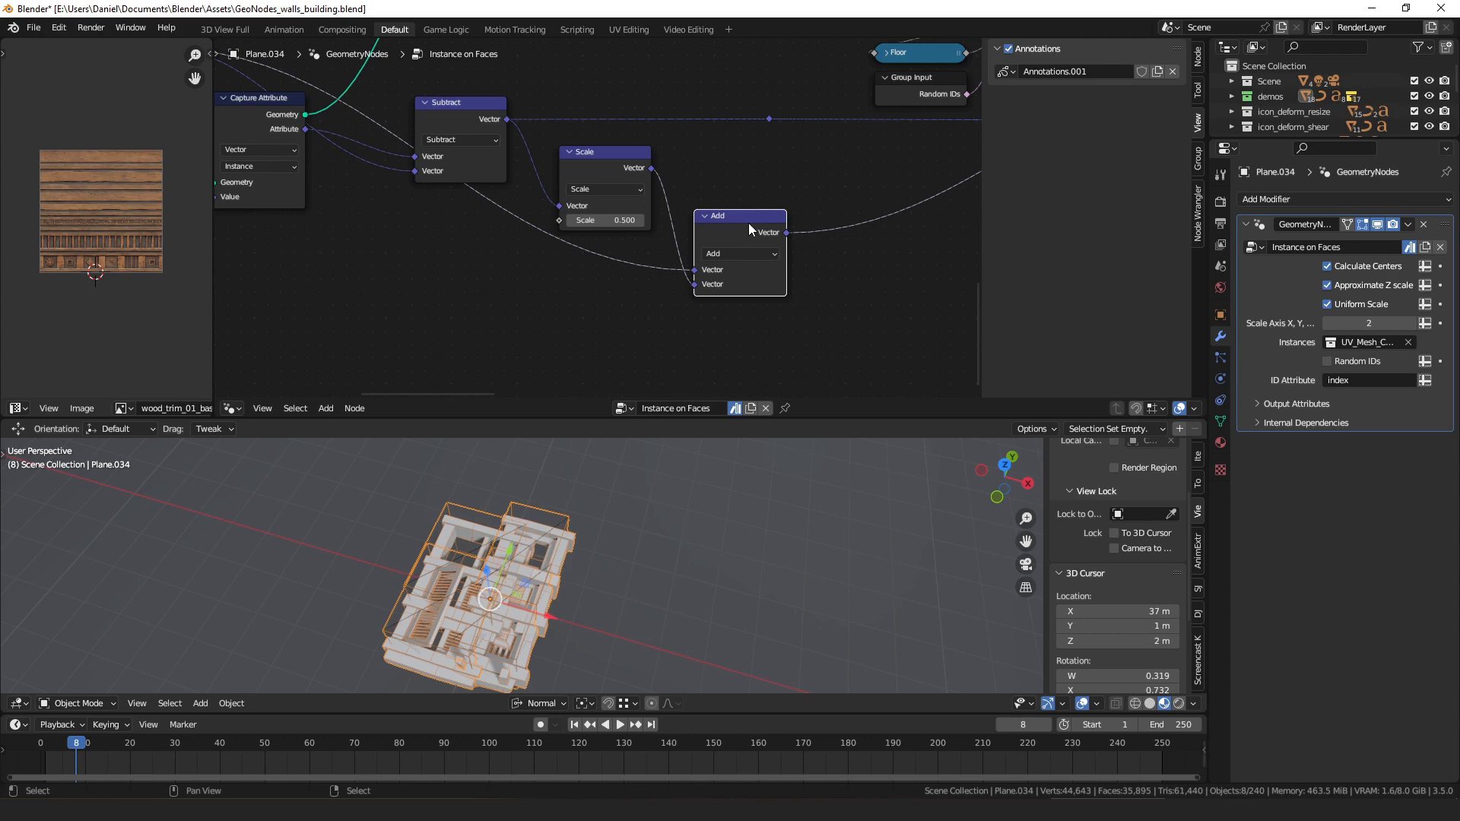
# Step: Check the modifier's Calculate Centers option and preview the Geometry output of the second vector Capture Attribute node
pyautogui.click(1353, 264)
pyautogui.scroll(-3, 539, 231)
pyautogui.scroll(-1, 659, 230)
pyautogui.moveTo(658, 230); pyautogui.dragTo(735, 250, button='middle')
pyautogui.moveTo(539, 175); pyautogui.dragTo(536, 235, button='middle')
pyautogui.moveTo(631, 226); pyautogui.dragTo(903, 294, button='middle')
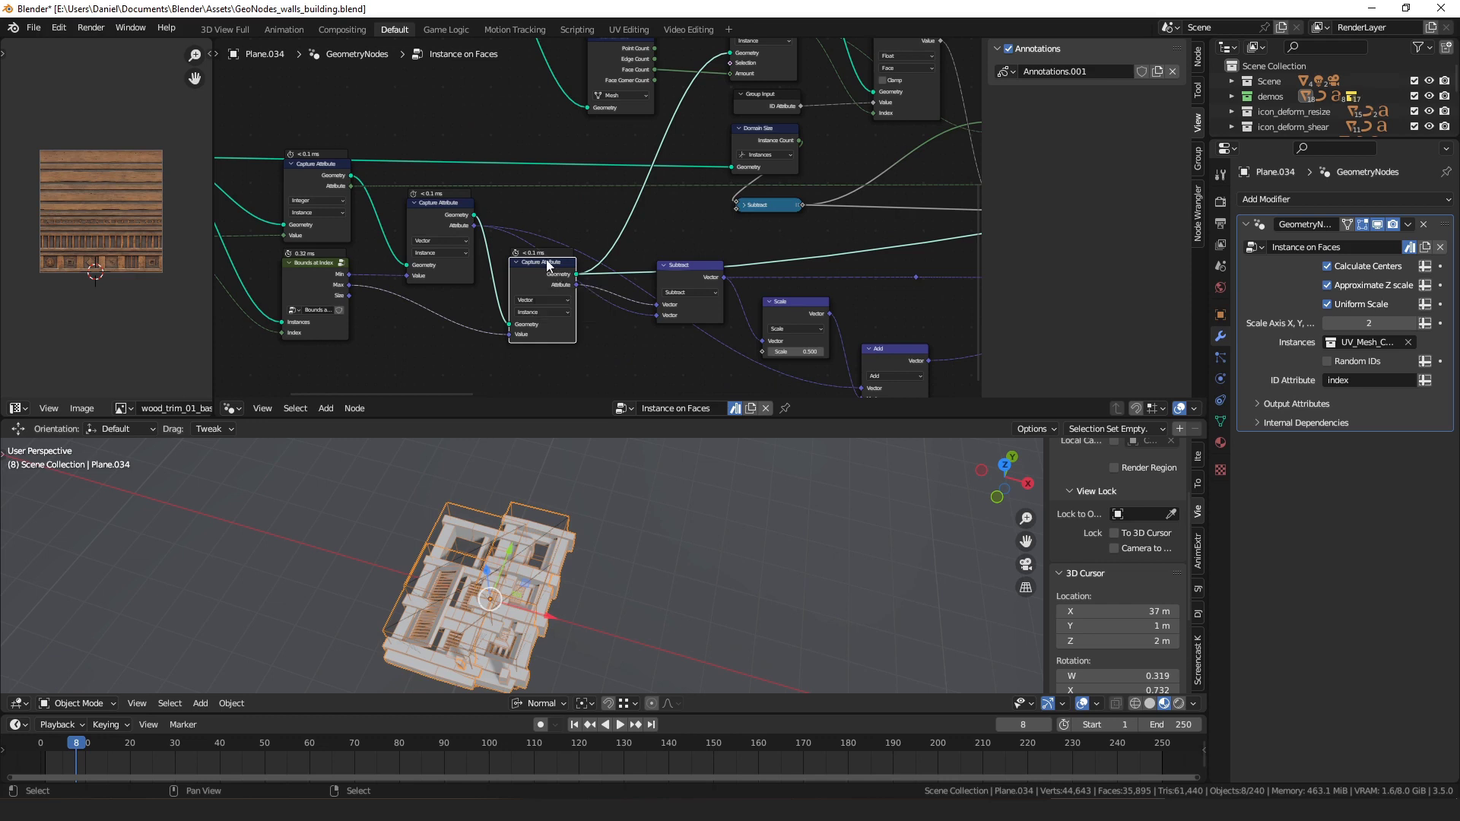
pyautogui.moveTo(546, 259); pyautogui.dragTo(537, 233, button='middle')
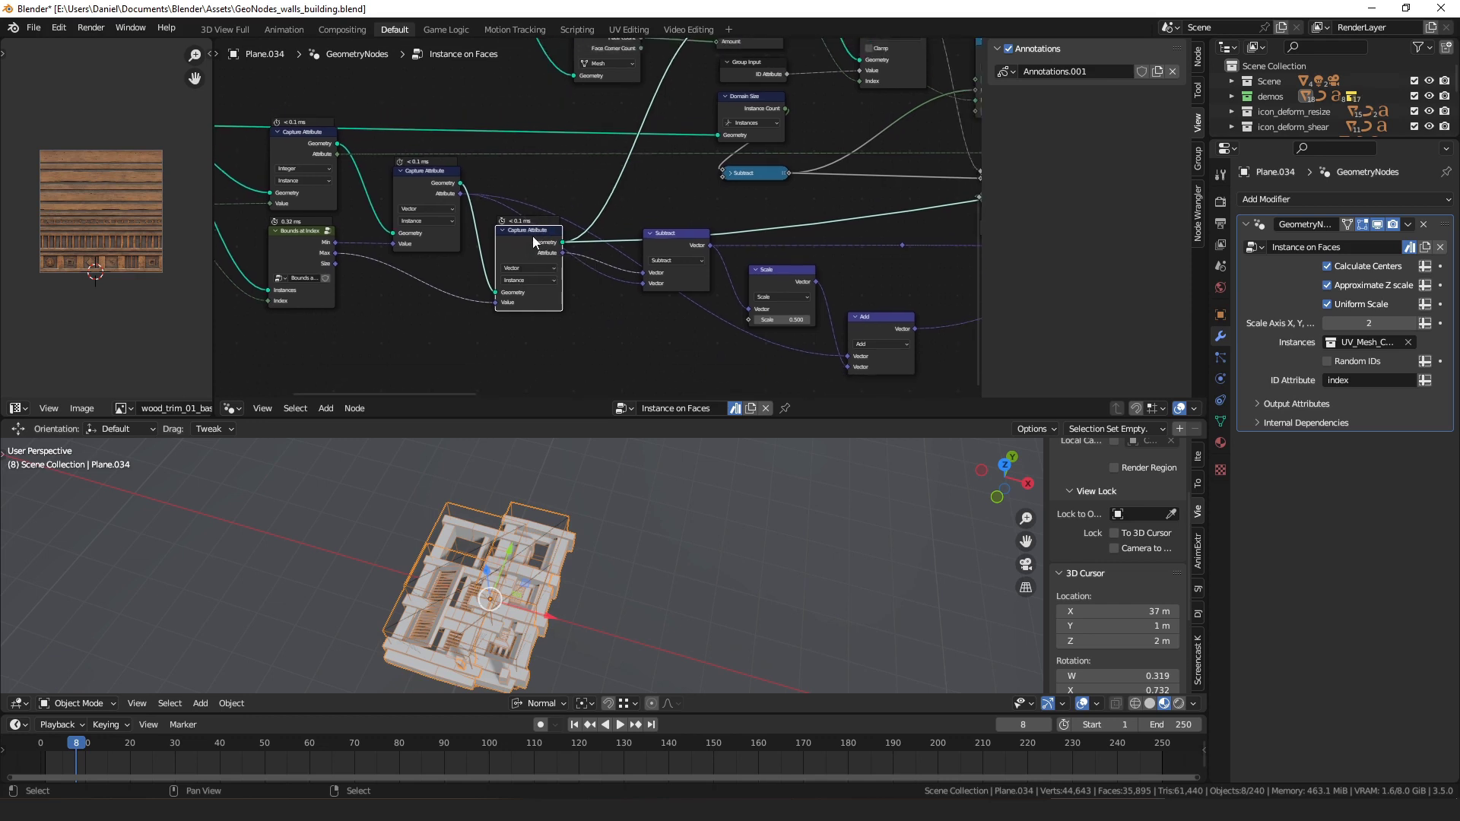
# Step: Preview the Duplicate Elements node's Geometry output and examine its Face Count and Duplicate Index connections
pyautogui.moveTo(762, 190); pyautogui.dragTo(597, 291, button='middle')
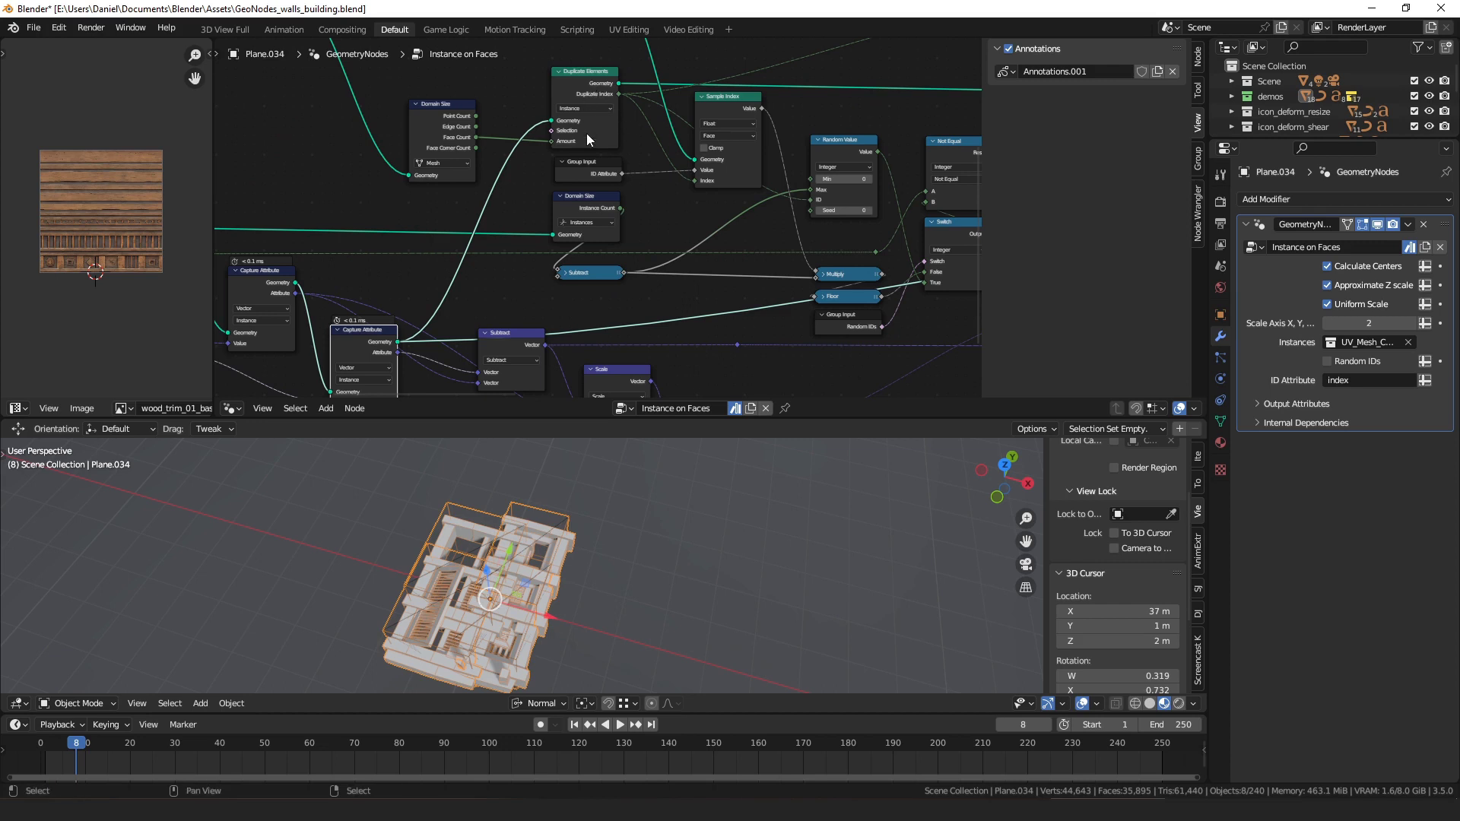
pyautogui.moveTo(576, 132)
pyautogui.moveTo(575, 126); pyautogui.dragTo(559, 139, button='middle')
pyautogui.keyDown('ctrl'); pyautogui.keyDown('shift'); pyautogui.click(573, 99); pyautogui.keyUp('shift'); pyautogui.keyUp('ctrl')
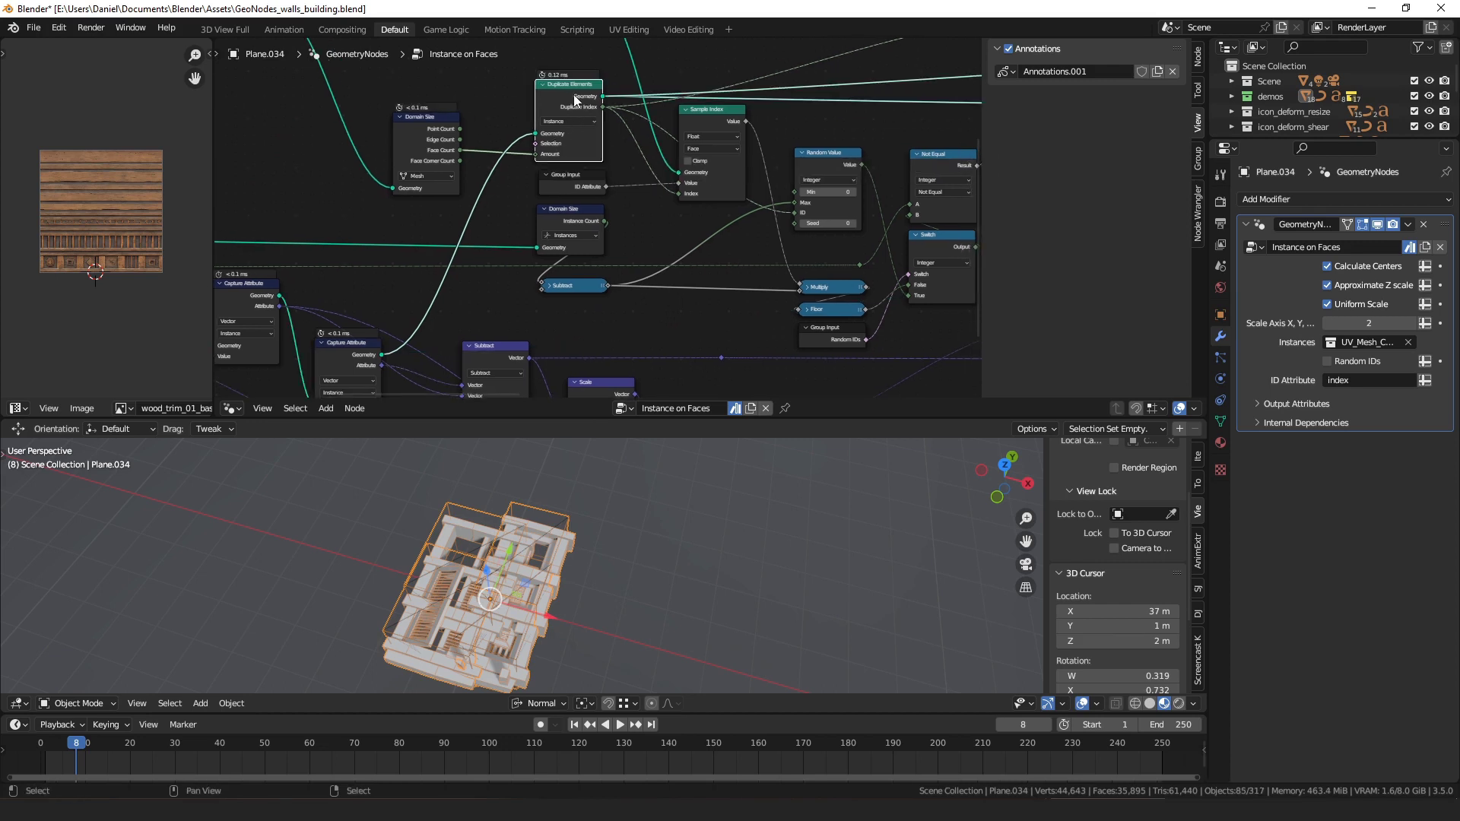
pyautogui.moveTo(622, 198); pyautogui.dragTo(611, 211, button='middle')
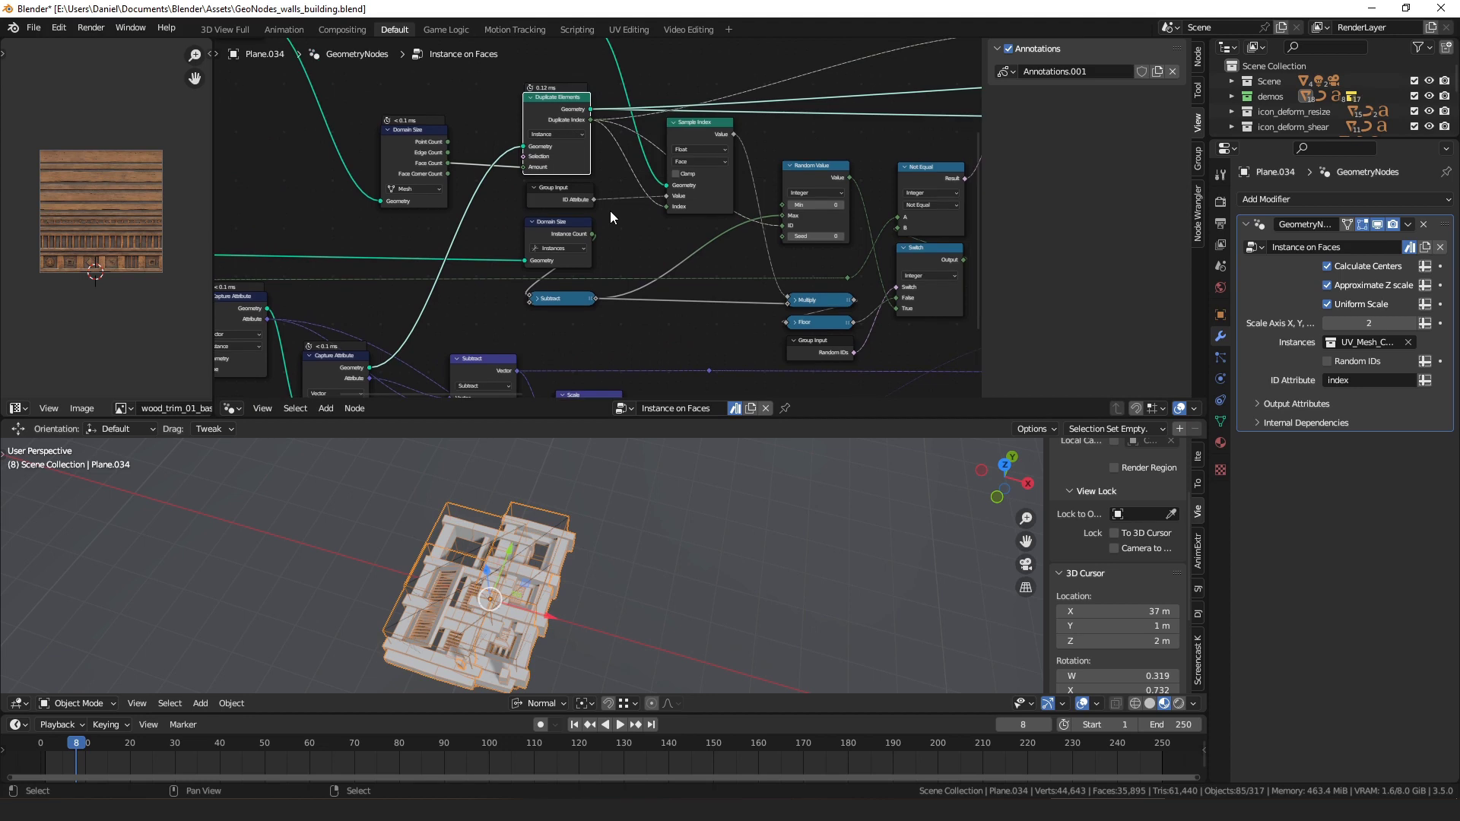
pyautogui.moveTo(704, 203); pyautogui.dragTo(587, 222, button='middle')
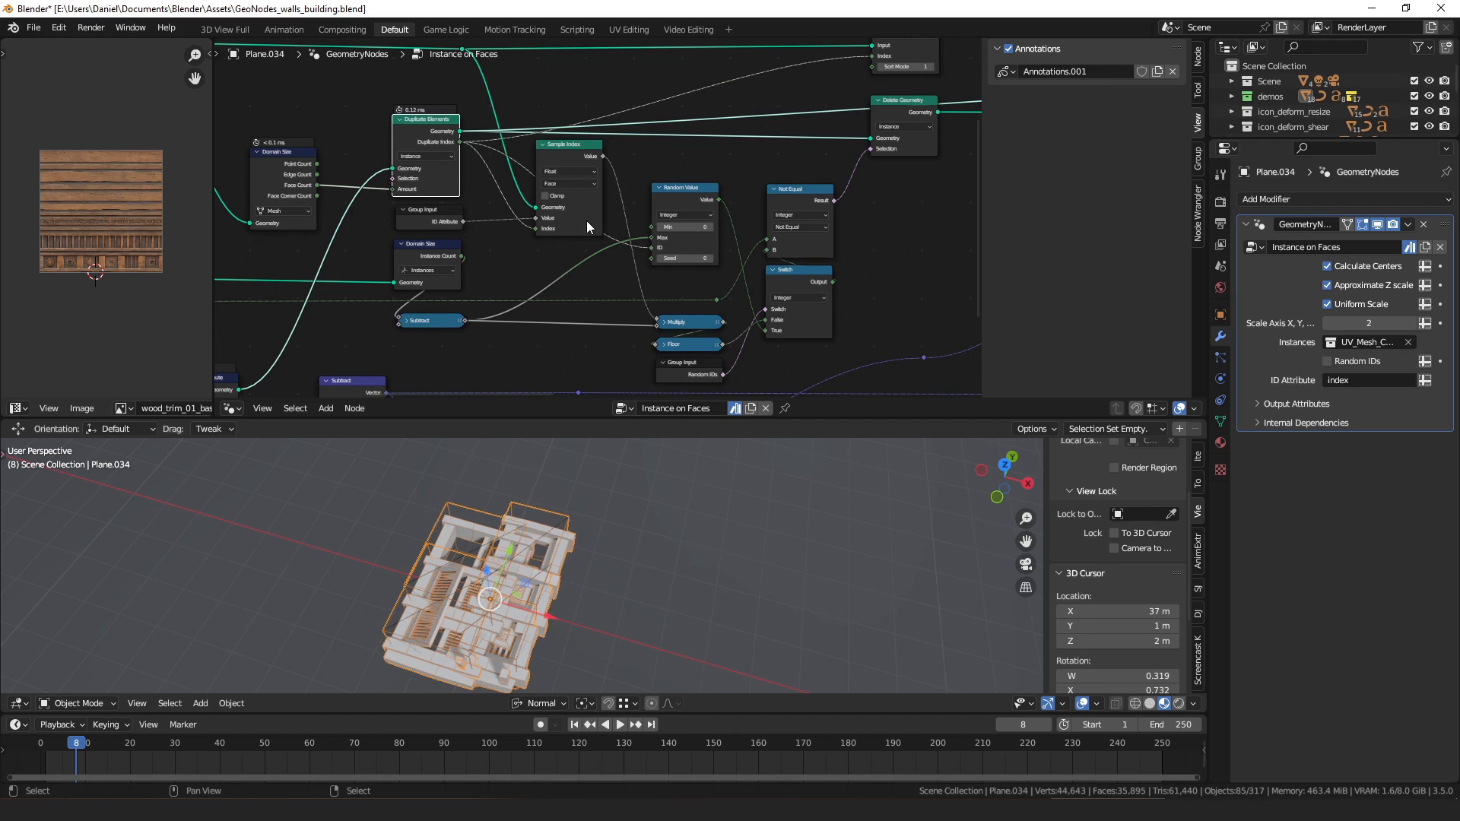
# Step: Examine the Sample Index node reading the ID Attribute and the inputs of the integer Random Value node
pyautogui.moveTo(576, 248); pyautogui.dragTo(534, 237, button='middle')
pyautogui.moveTo(520, 134); pyautogui.dragTo(517, 139)
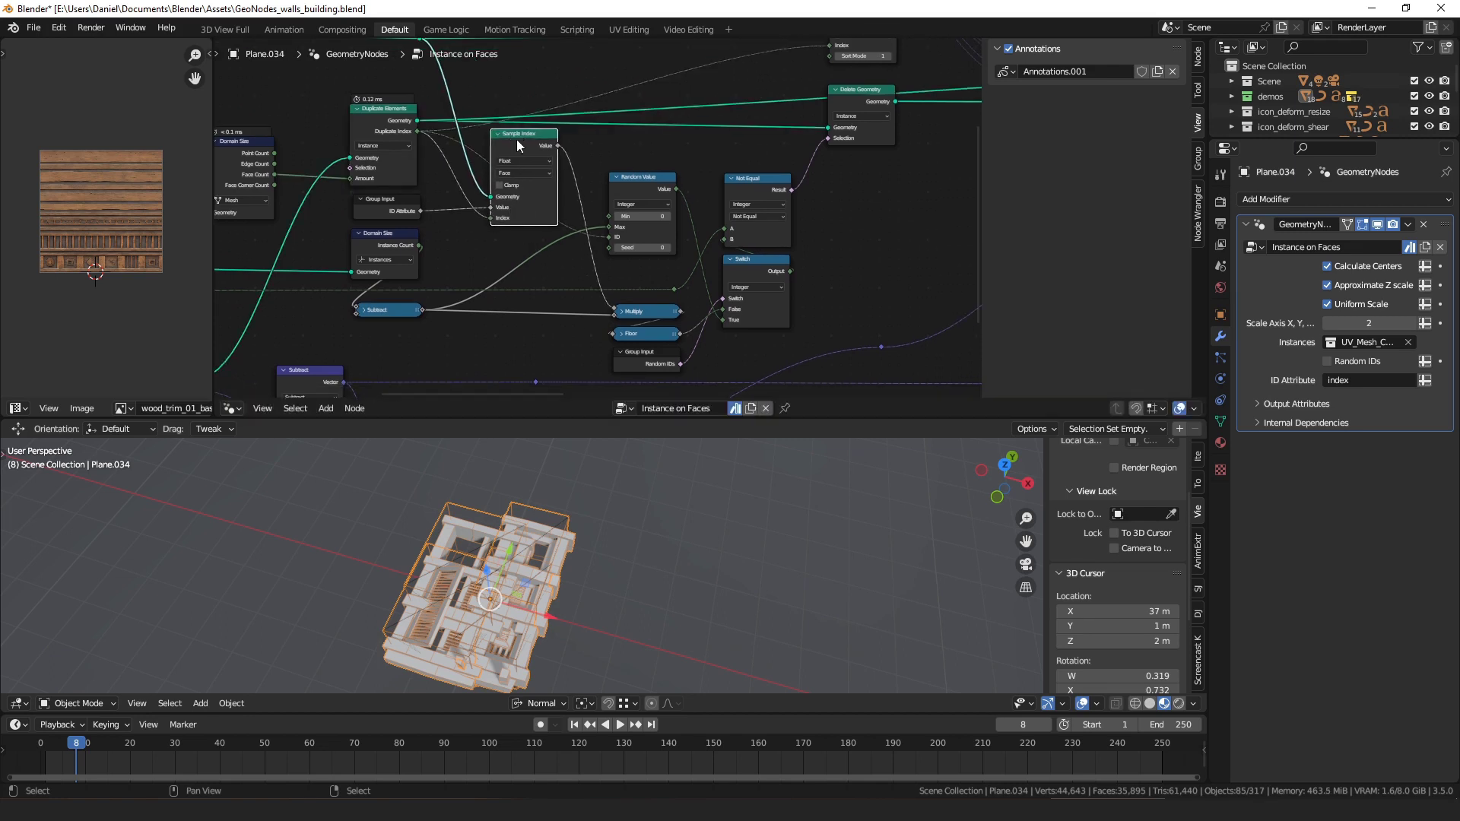
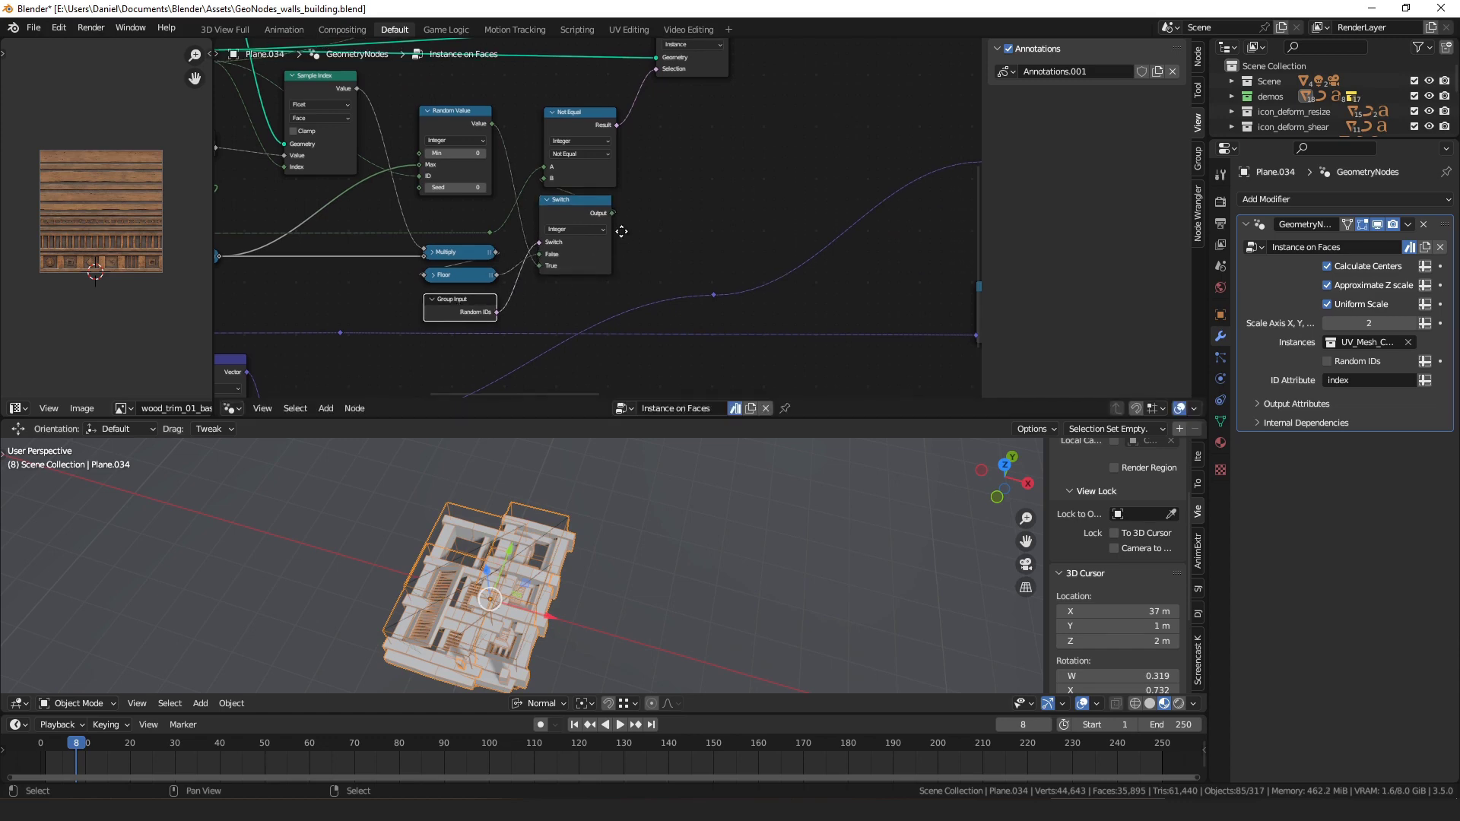
pyautogui.moveTo(622, 228); pyautogui.dragTo(656, 265, button='middle')
pyautogui.moveTo(510, 150); pyautogui.dragTo(512, 152)
pyautogui.moveTo(512, 152); pyautogui.dragTo(660, 172, button='middle')
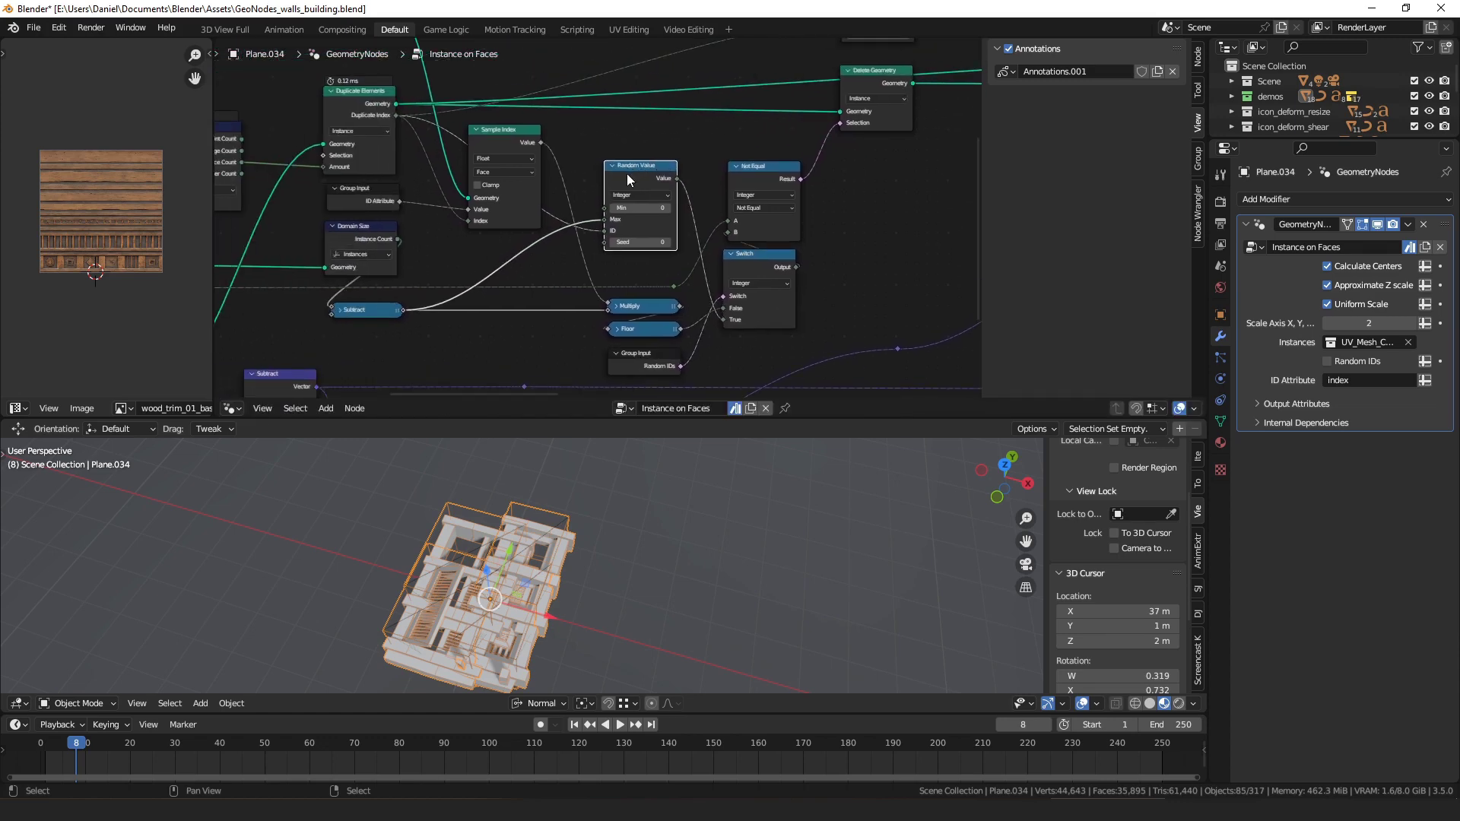
pyautogui.scroll(1, 643, 167)
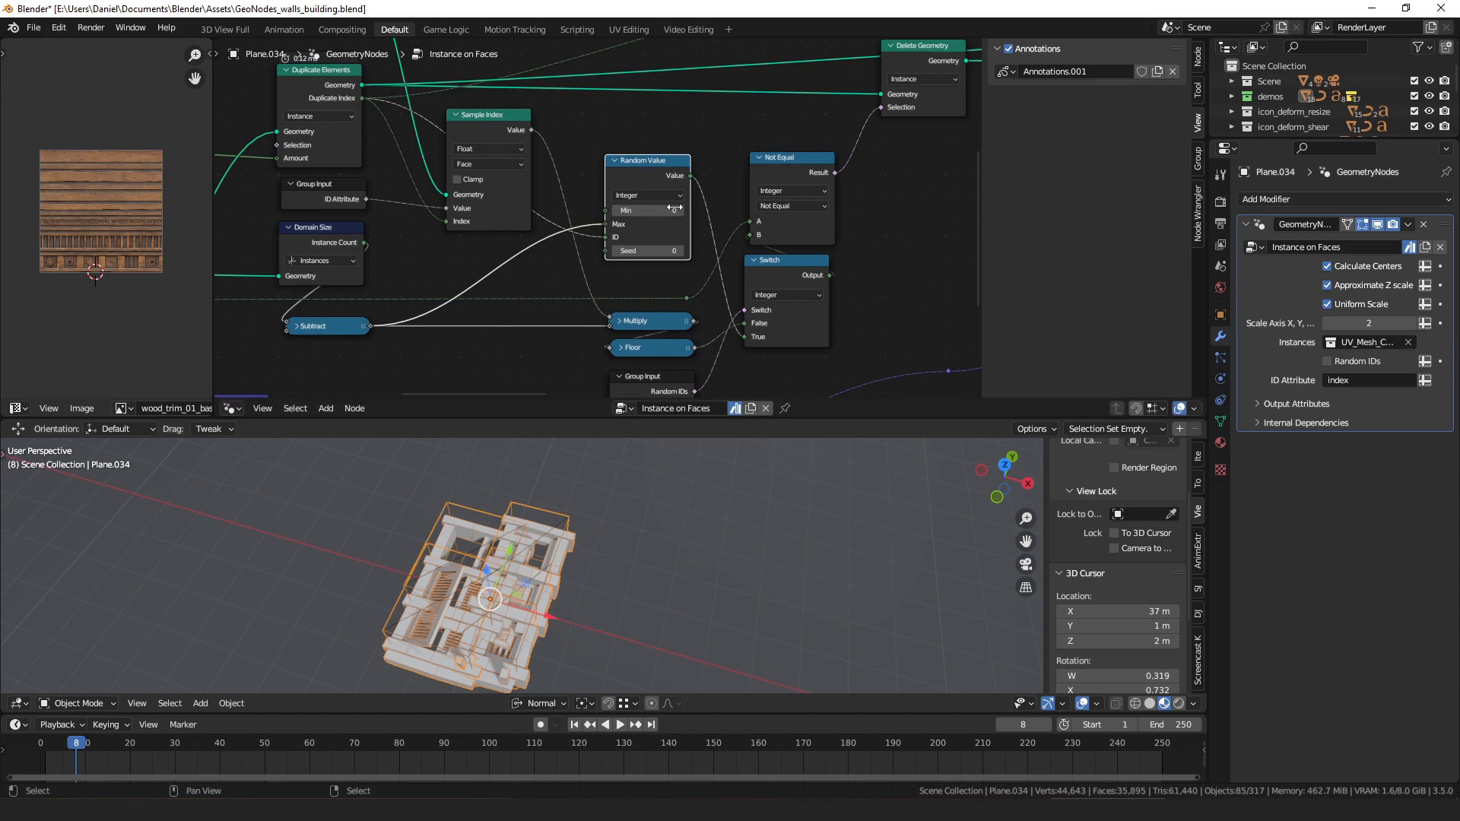
pyautogui.moveTo(334, 307); pyautogui.dragTo(474, 254, button='middle')
pyautogui.moveTo(466, 181); pyautogui.dragTo(467, 181)
pyautogui.moveTo(622, 201); pyautogui.dragTo(444, 244, button='middle')
pyautogui.moveTo(616, 152); pyautogui.dragTo(616, 152)
pyautogui.moveTo(569, 225); pyautogui.dragTo(576, 253, button='middle')
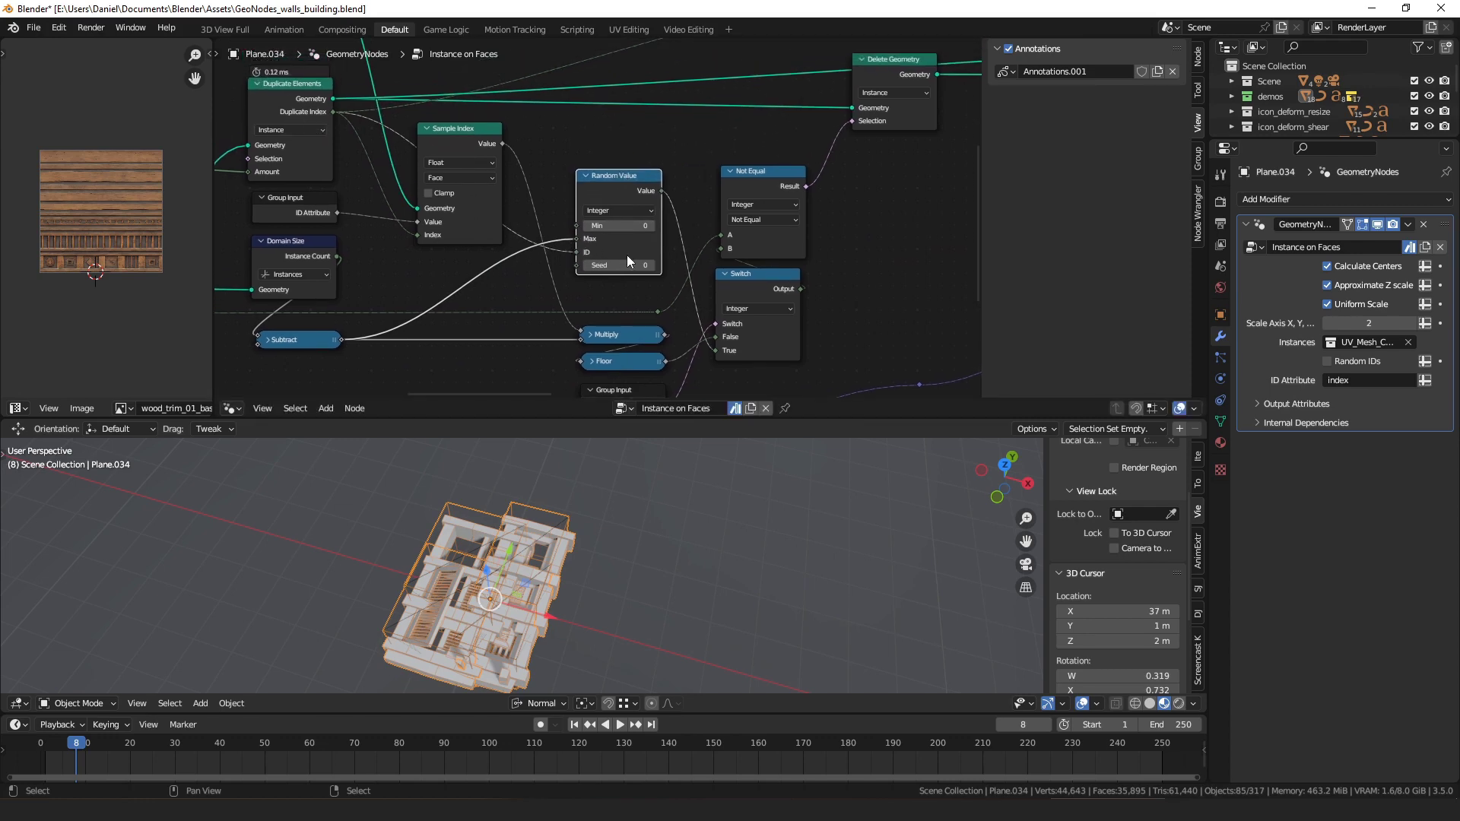
pyautogui.moveTo(646, 262)
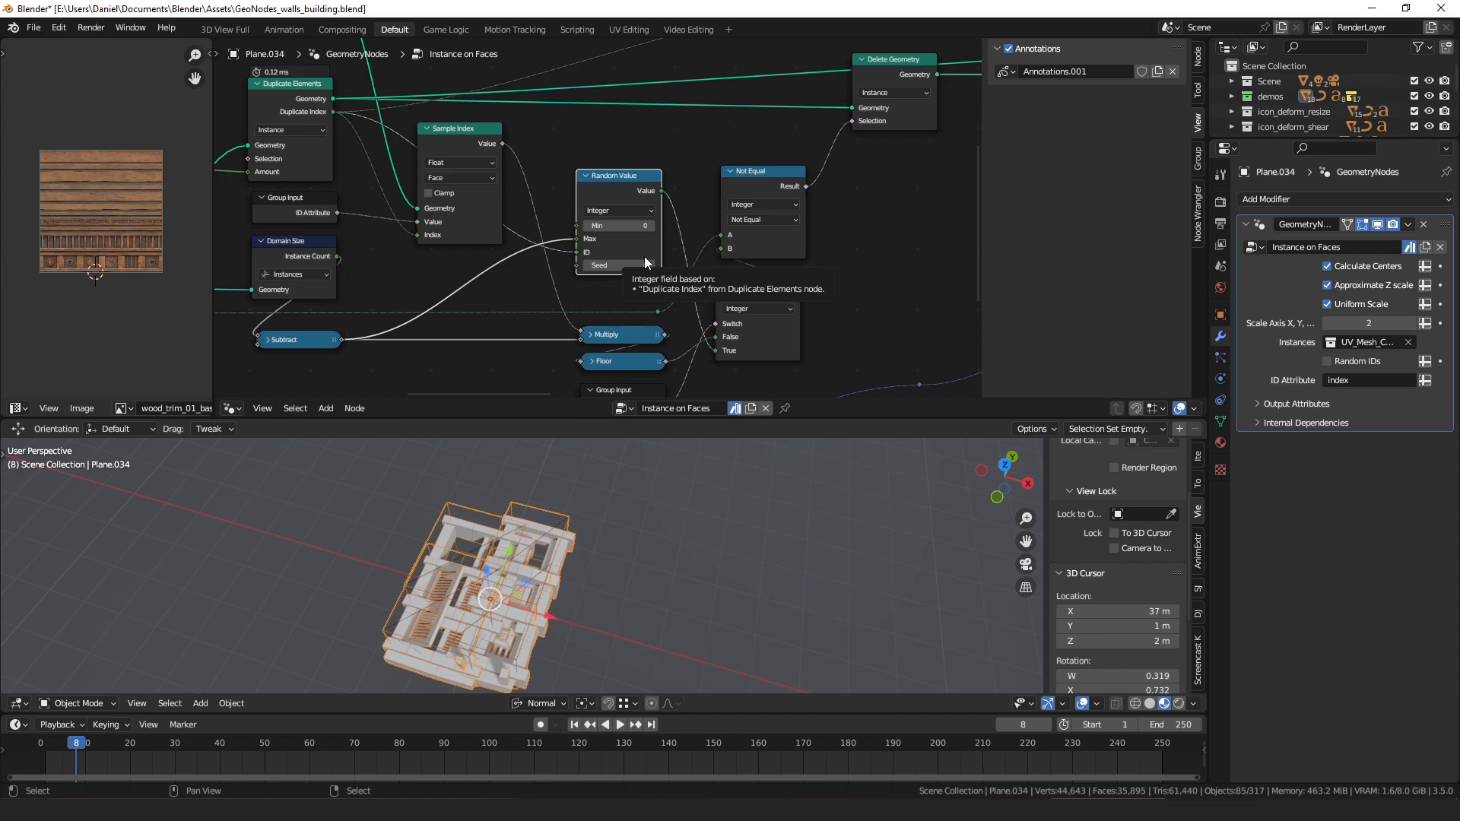
# Step: Inspect the Random IDs Switch node and the Not Equal node that compares its result with the instance index
pyautogui.moveTo(788, 283); pyautogui.dragTo(657, 225, button='middle')
pyautogui.click(709, 227)
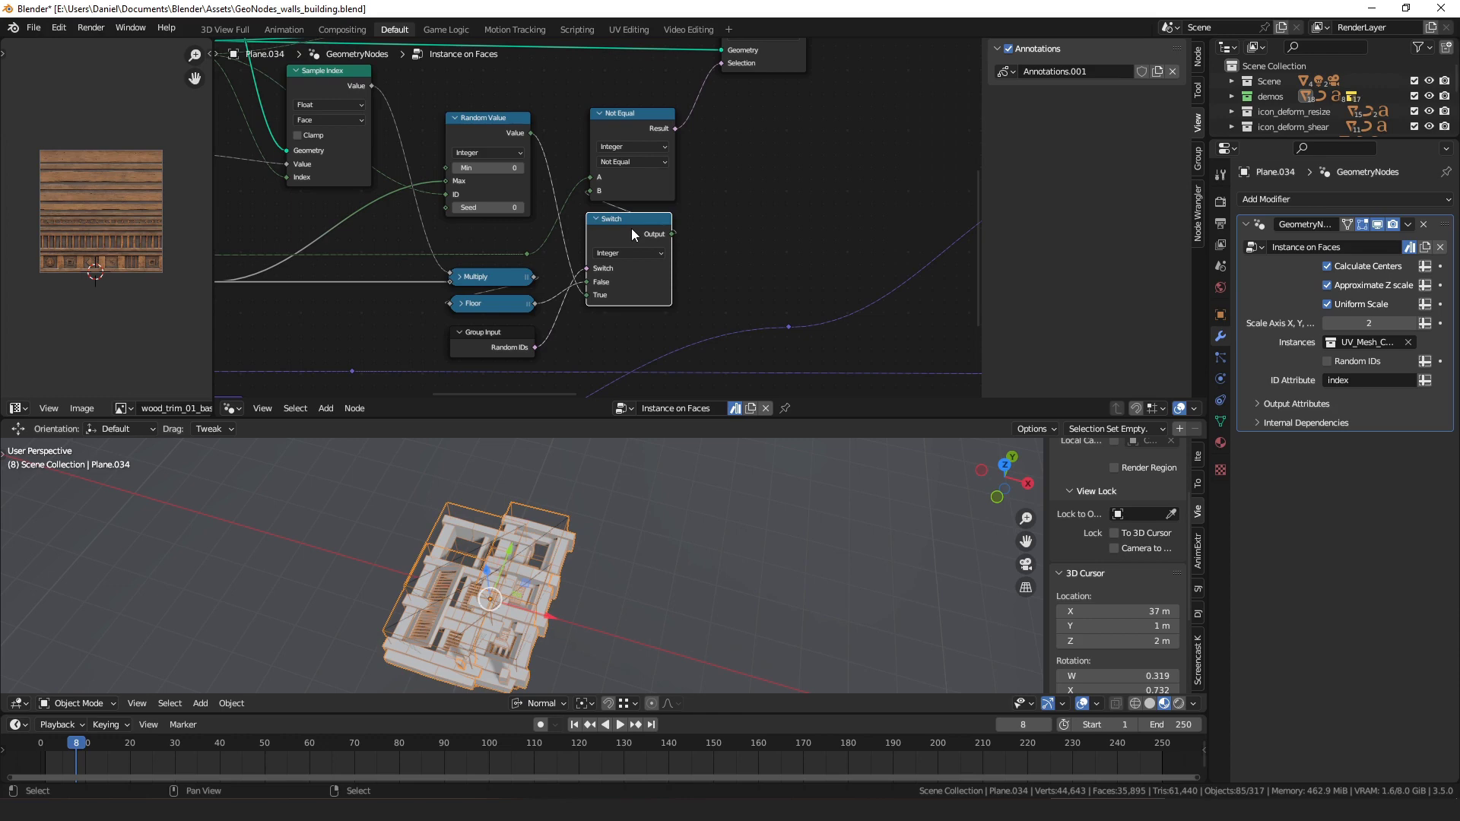
pyautogui.moveTo(668, 181)
pyautogui.mouseDown(button='middle')
pyautogui.moveTo(633, 225)
pyautogui.moveTo(665, 202)
pyautogui.mouseUp(button='middle')
pyautogui.moveTo(664, 202); pyautogui.dragTo(655, 202)
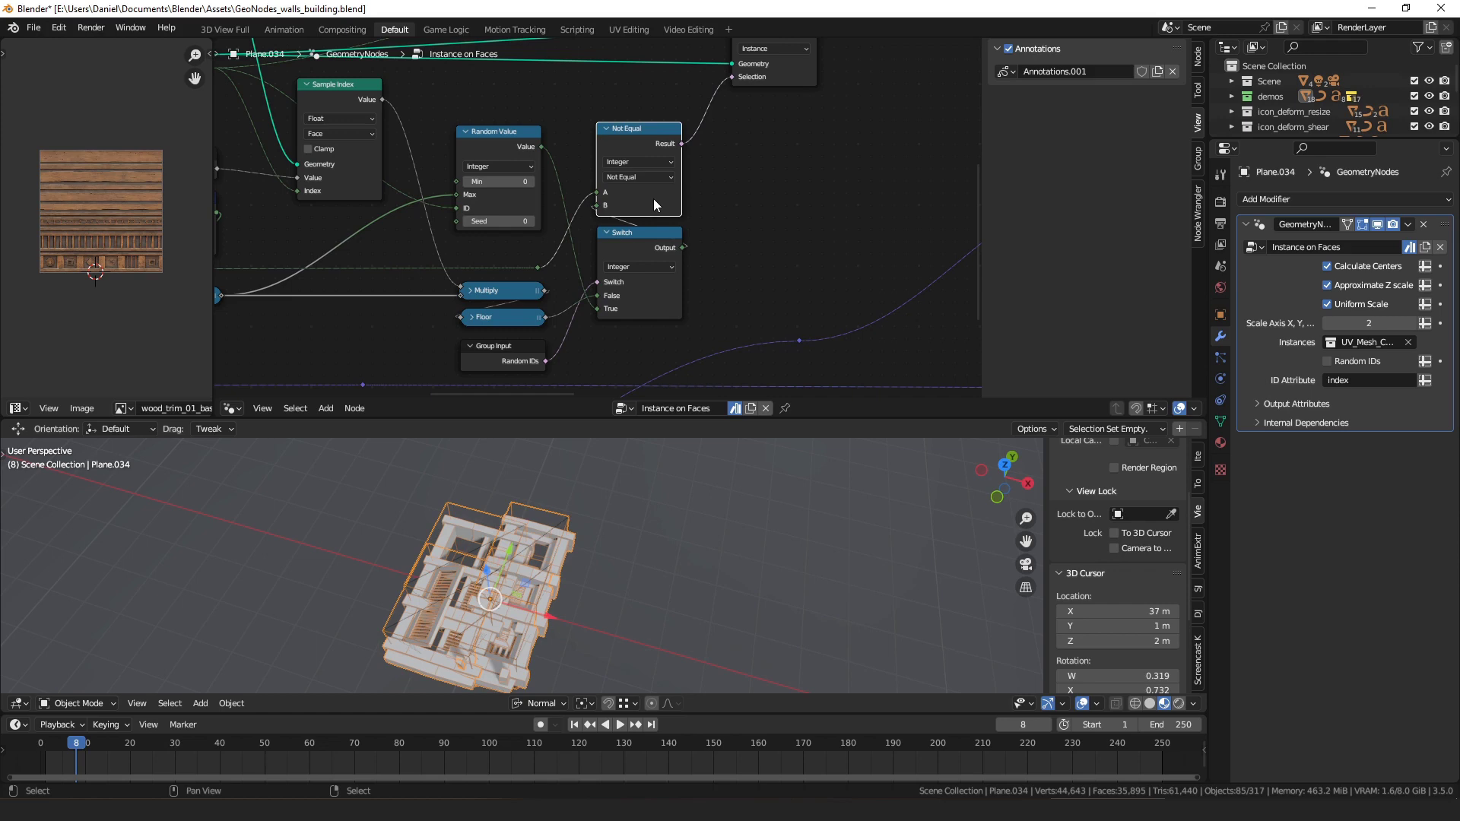
# Step: Trace the selection logic back to Duplicate Elements, and preview the Delete Geometry node's output
pyautogui.moveTo(691, 199); pyautogui.dragTo(529, 302, button='middle')
pyautogui.moveTo(635, 183); pyautogui.dragTo(635, 192)
pyautogui.moveTo(618, 229); pyautogui.dragTo(728, 228, button='middle')
pyautogui.scroll(-2, 729, 229)
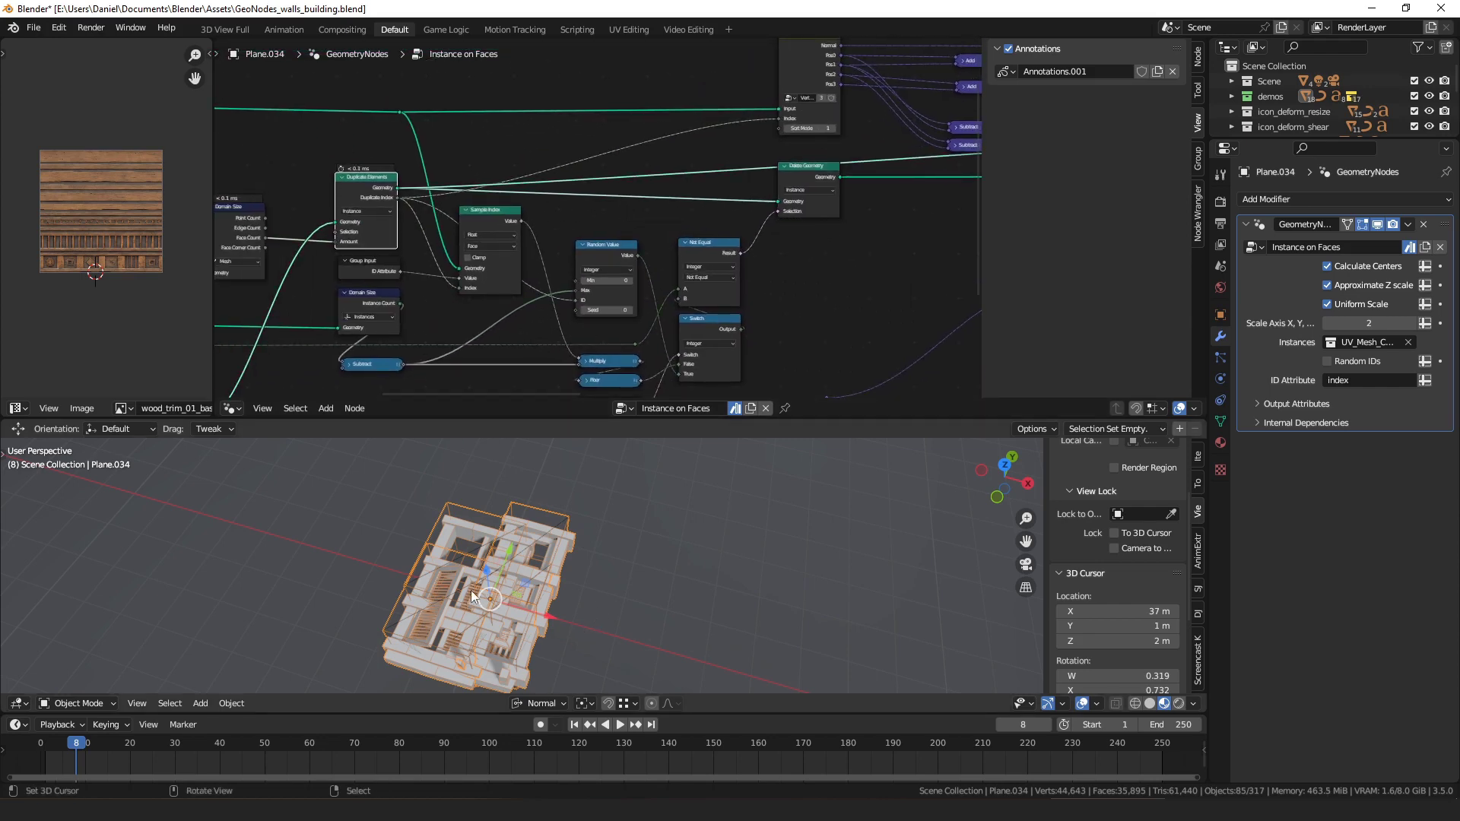
pyautogui.moveTo(753, 276); pyautogui.dragTo(587, 267, button='middle')
pyautogui.click(644, 165)
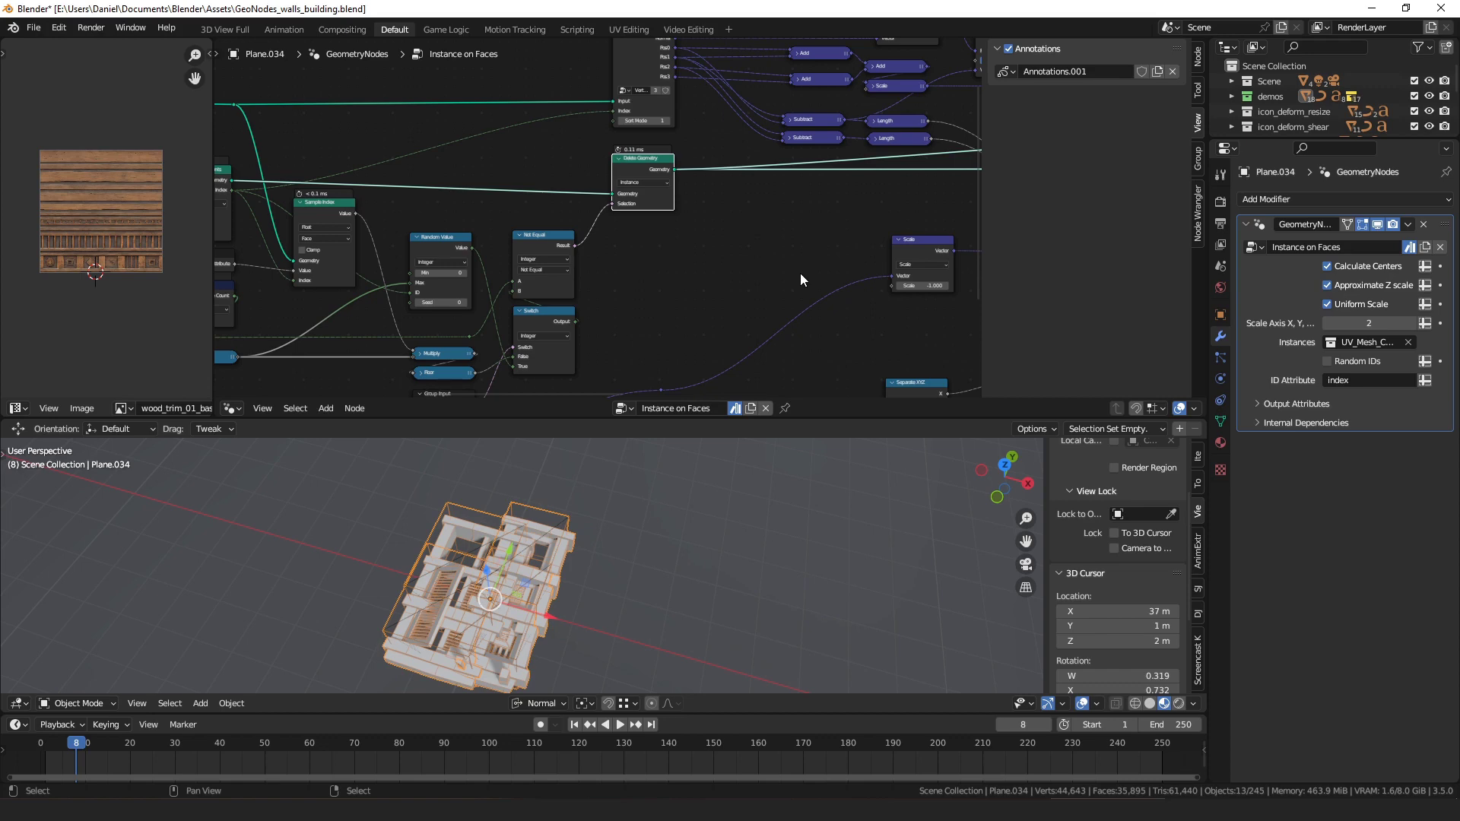
# Step: Follow the remaining instances downstream through the Scale Instances, Set Position and Rotate Instances nodes
pyautogui.moveTo(788, 204); pyautogui.dragTo(477, 223, button='middle')
pyautogui.scroll(-5, 537, 223)
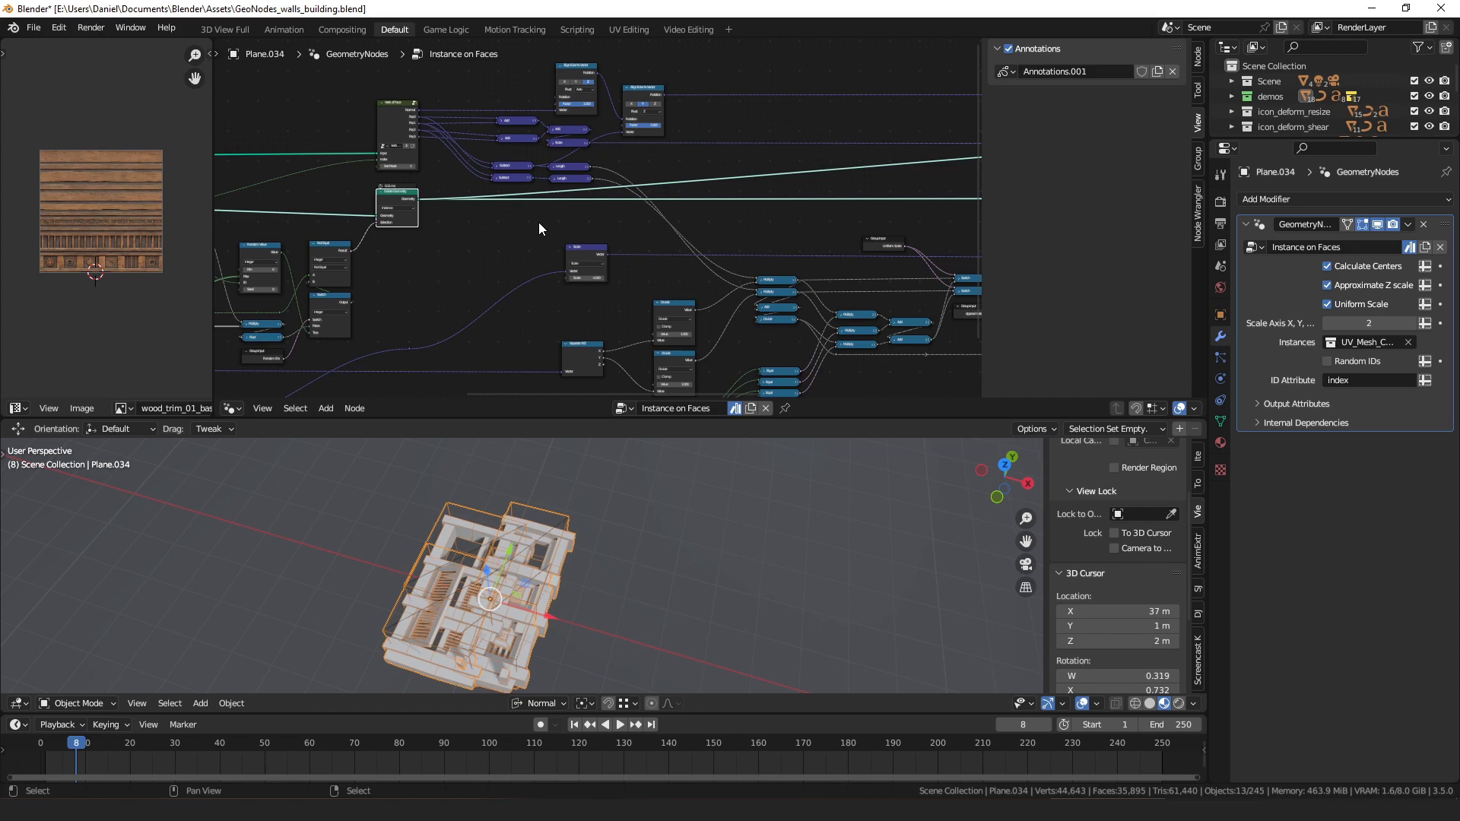
pyautogui.moveTo(495, 185); pyautogui.dragTo(544, 132, button='middle')
pyautogui.scroll(4, 555, 234)
pyautogui.scroll(-1, 556, 234)
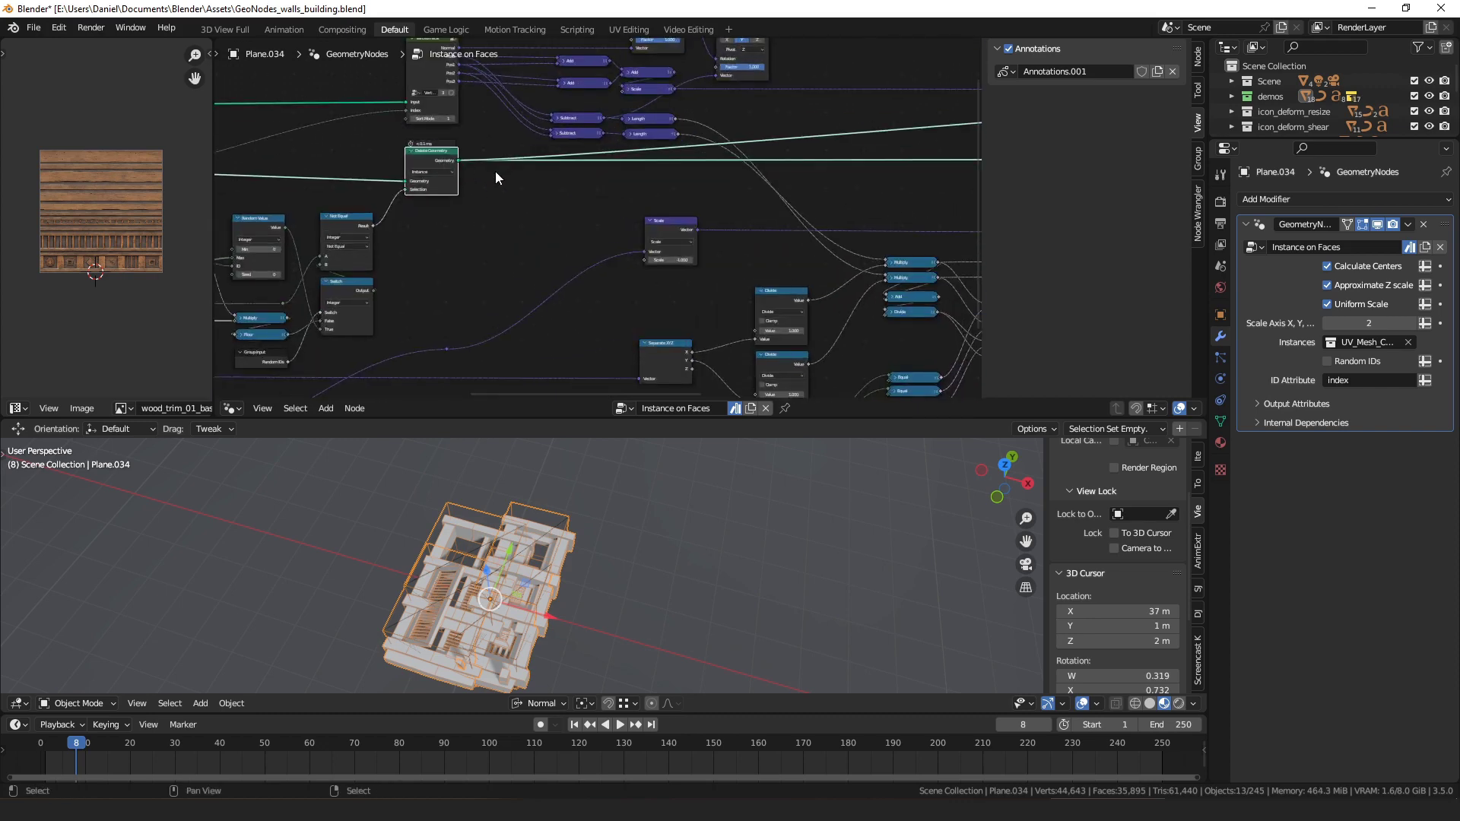
pyautogui.moveTo(780, 171); pyautogui.dragTo(273, 211, button='middle')
pyautogui.scroll(-4, 684, 195)
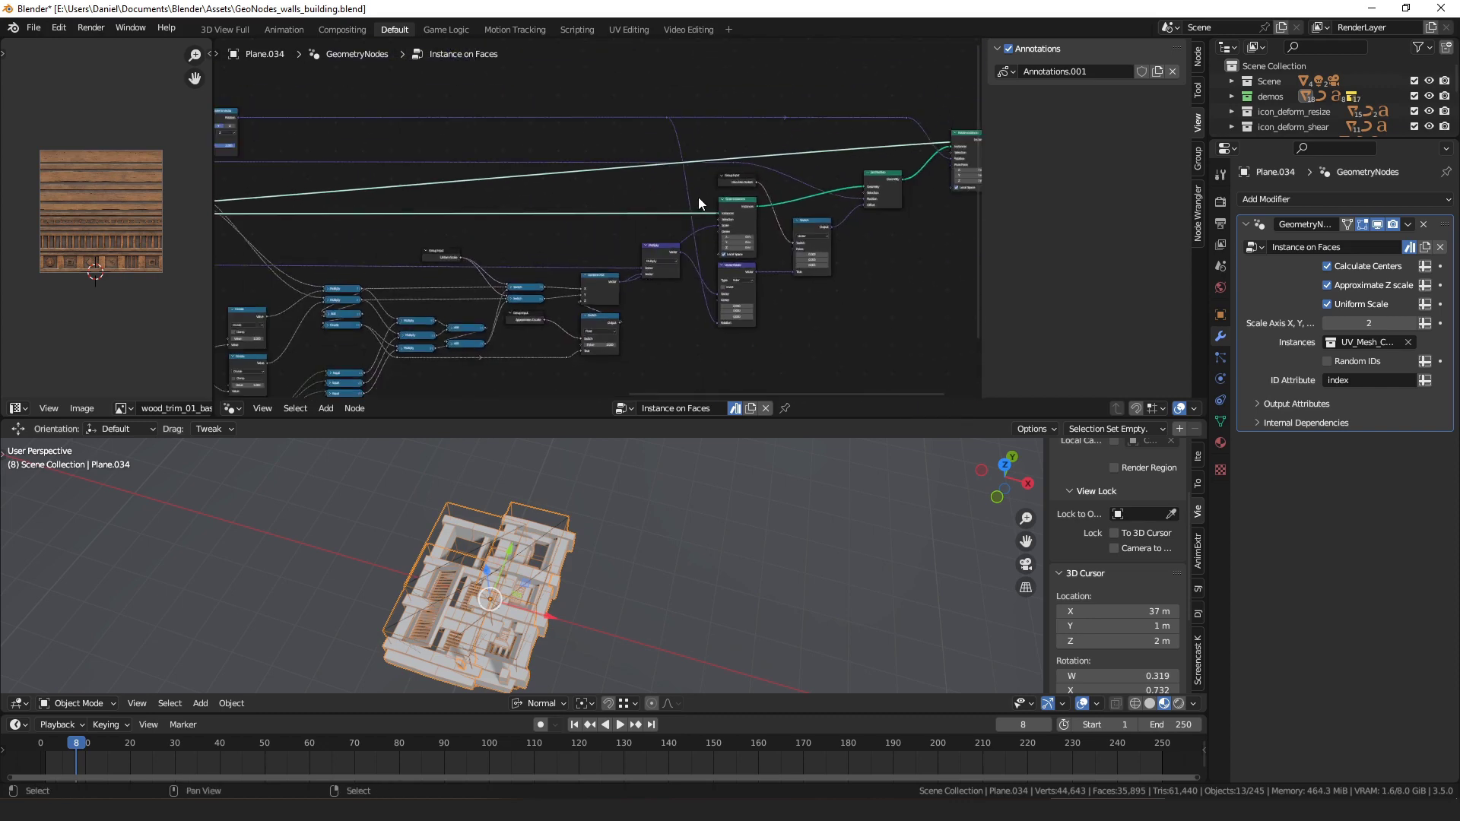
pyautogui.scroll(4, 800, 201)
pyautogui.keyDown('ctrl'); pyautogui.hscroll(4, 746, 183); pyautogui.keyUp('ctrl')
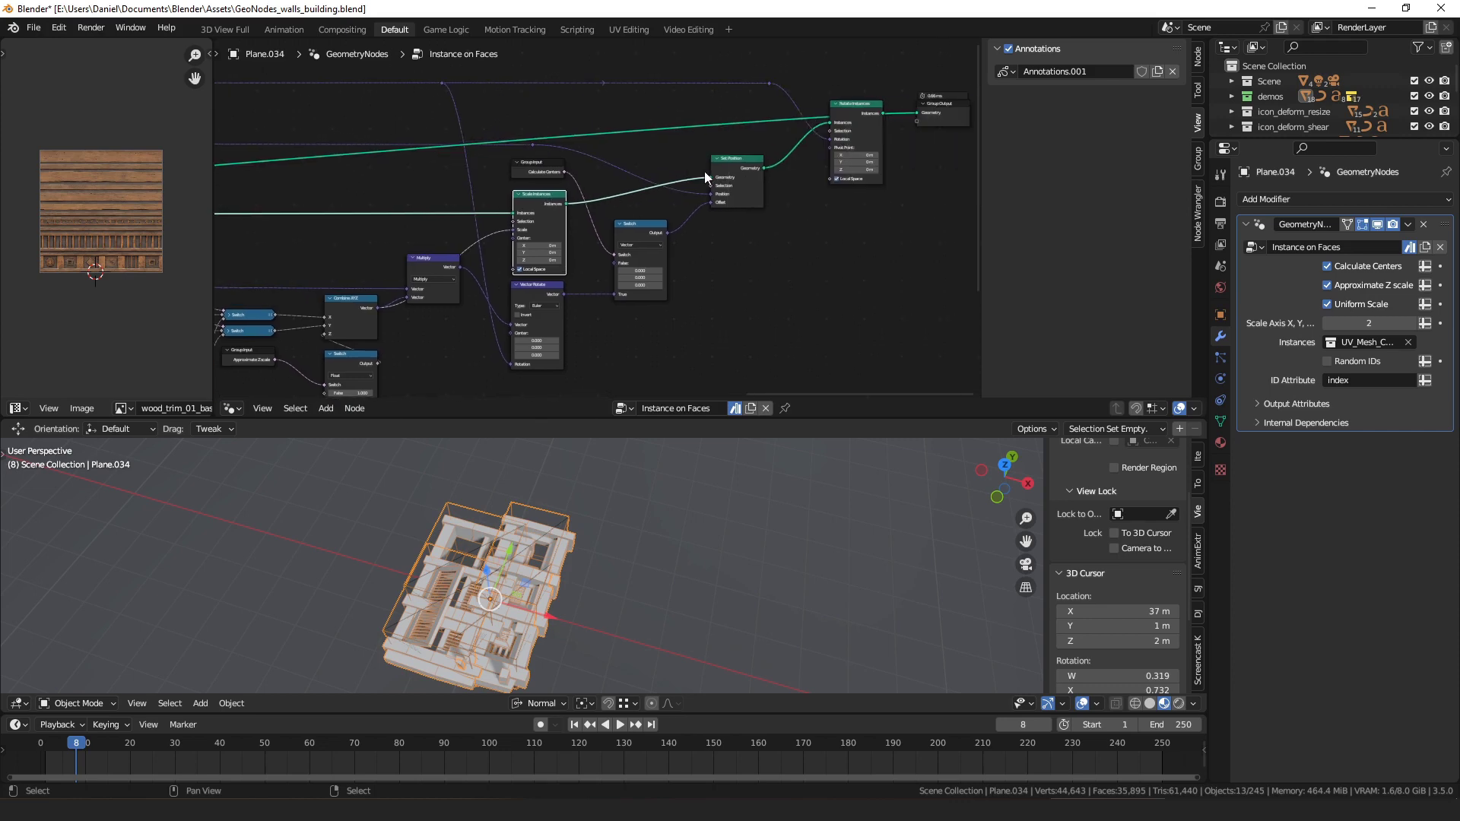
pyautogui.click(870, 108)
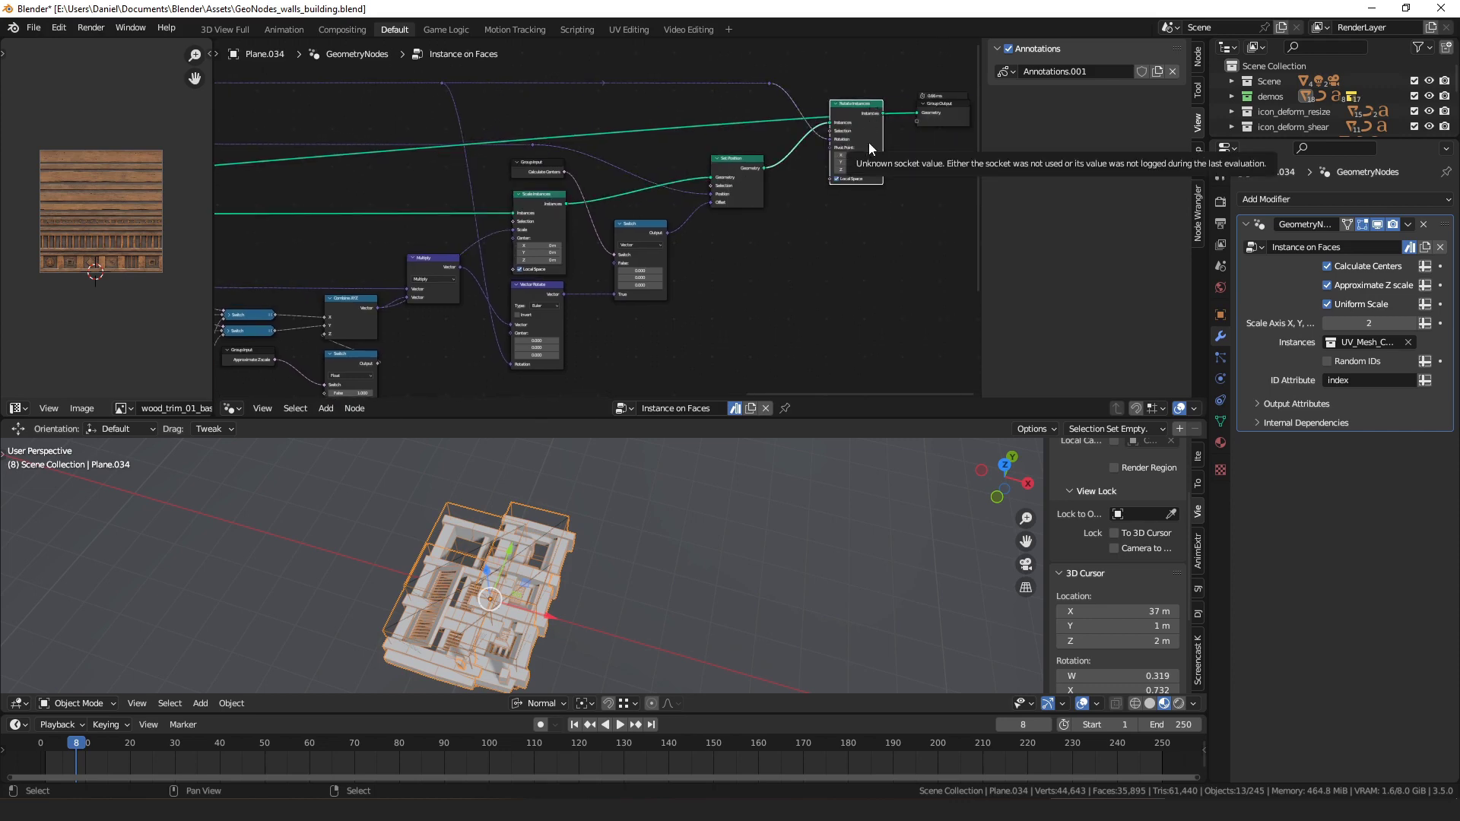
# Step: Return to the Verts of Face group node and examine its Normal and Pos0 to Pos3 outputs
pyautogui.scroll(-7, 668, 184)
pyautogui.moveTo(485, 277); pyautogui.dragTo(1058, 278, button='middle')
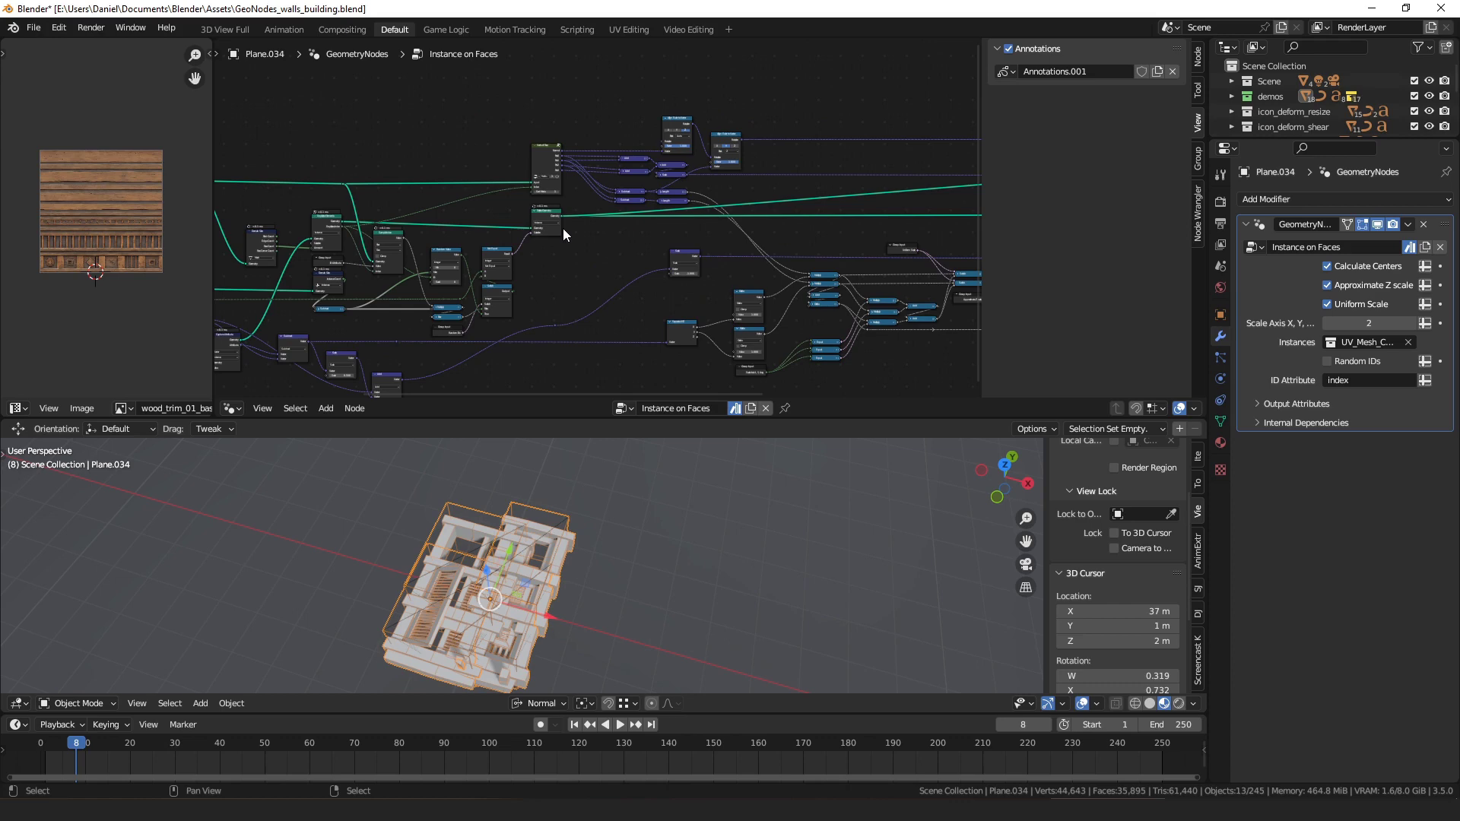
pyautogui.scroll(3, 563, 228)
pyautogui.moveTo(562, 183); pyautogui.dragTo(558, 245, button='middle')
pyautogui.scroll(4, 530, 204)
pyautogui.moveTo(496, 162); pyautogui.dragTo(398, 150, button='middle')
pyautogui.moveTo(395, 150); pyautogui.dragTo(397, 148)
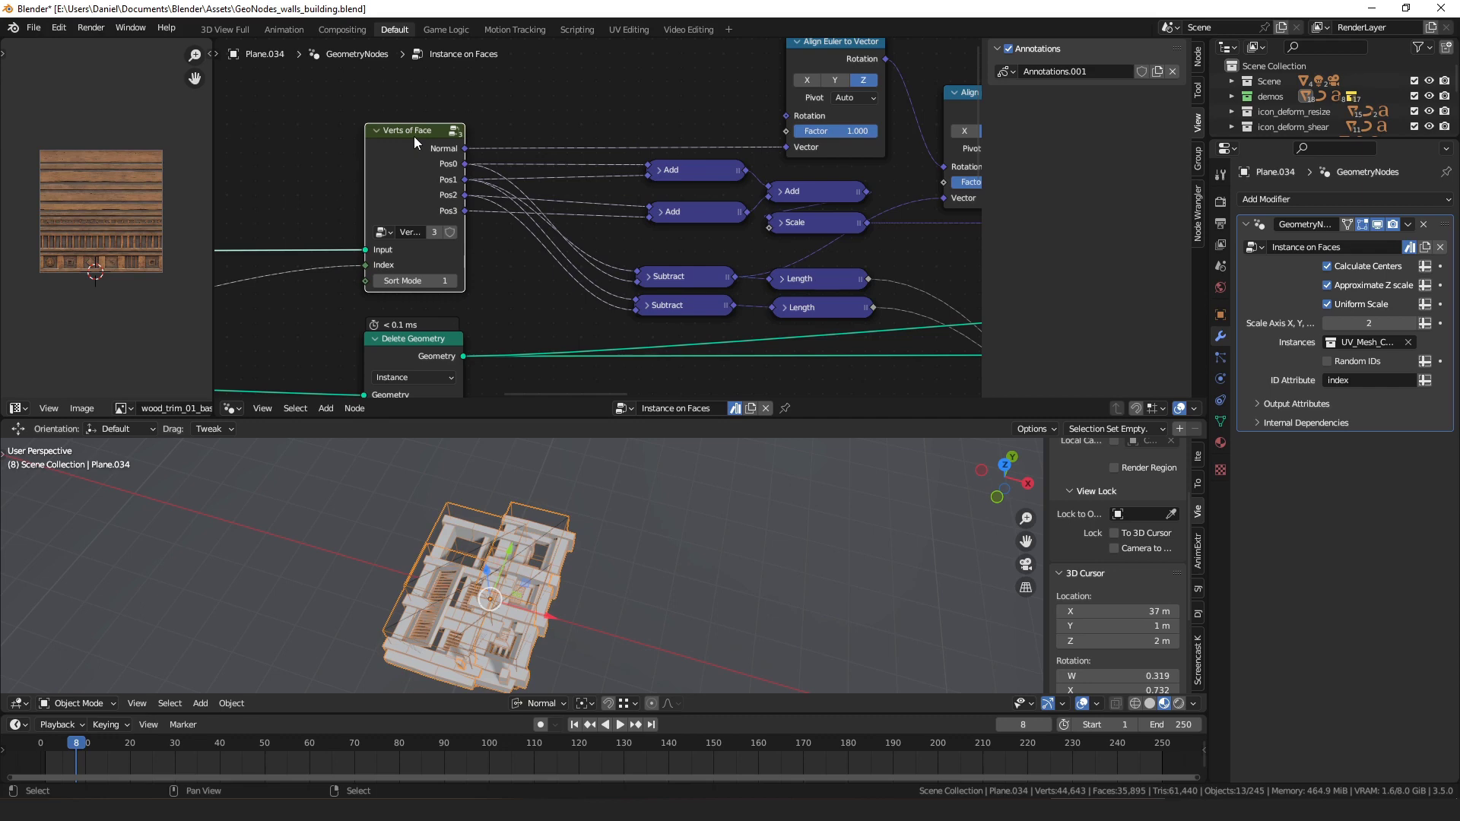
# Step: Open the Verts of Face node group and examine its tree from the sorting nodes through to the Group Output
pyautogui.press('Tab')
pyautogui.moveTo(441, 242); pyautogui.dragTo(740, 200, button='middle')
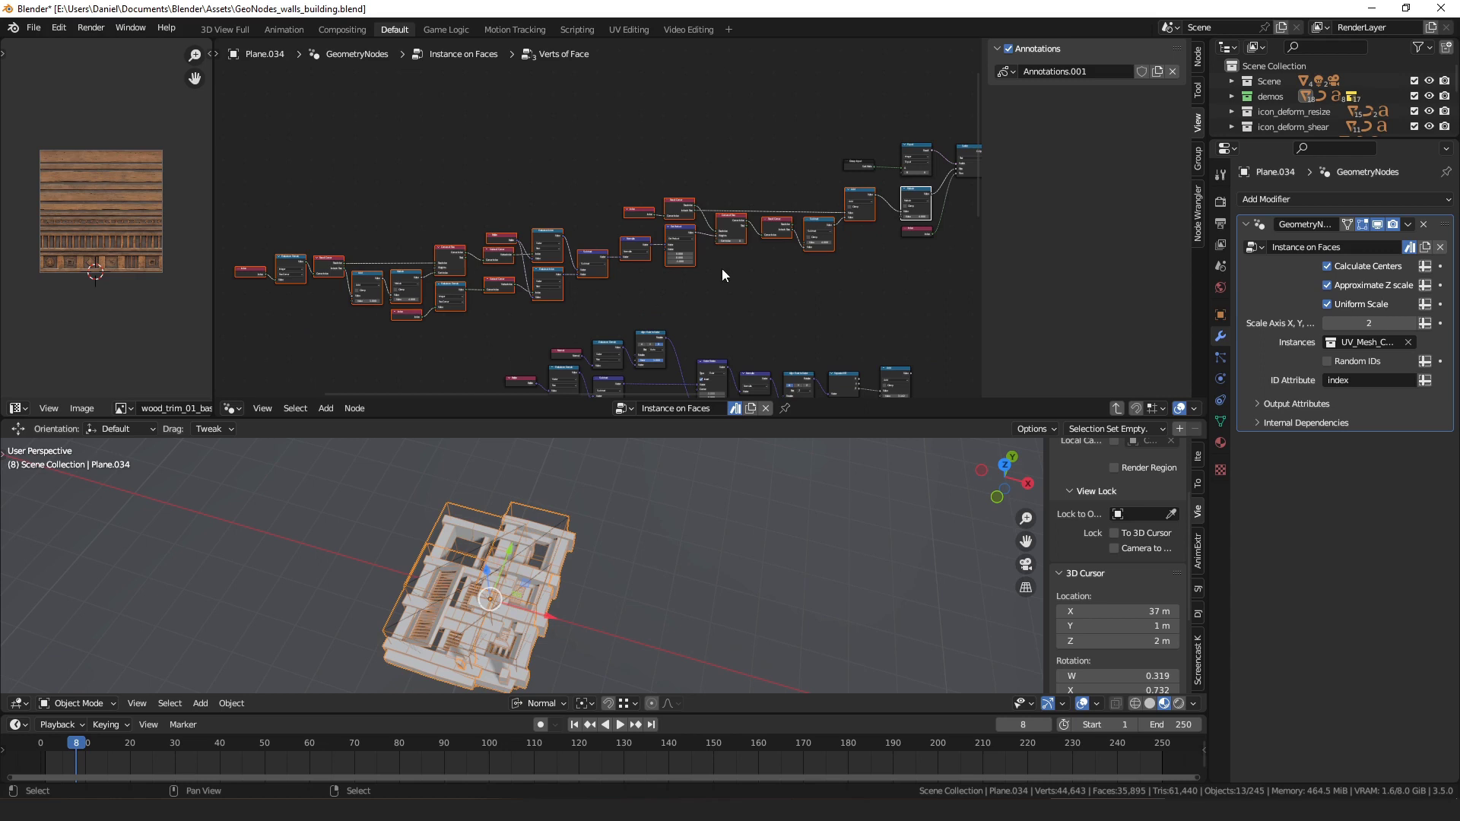
pyautogui.moveTo(852, 186); pyautogui.dragTo(478, 210, button='middle')
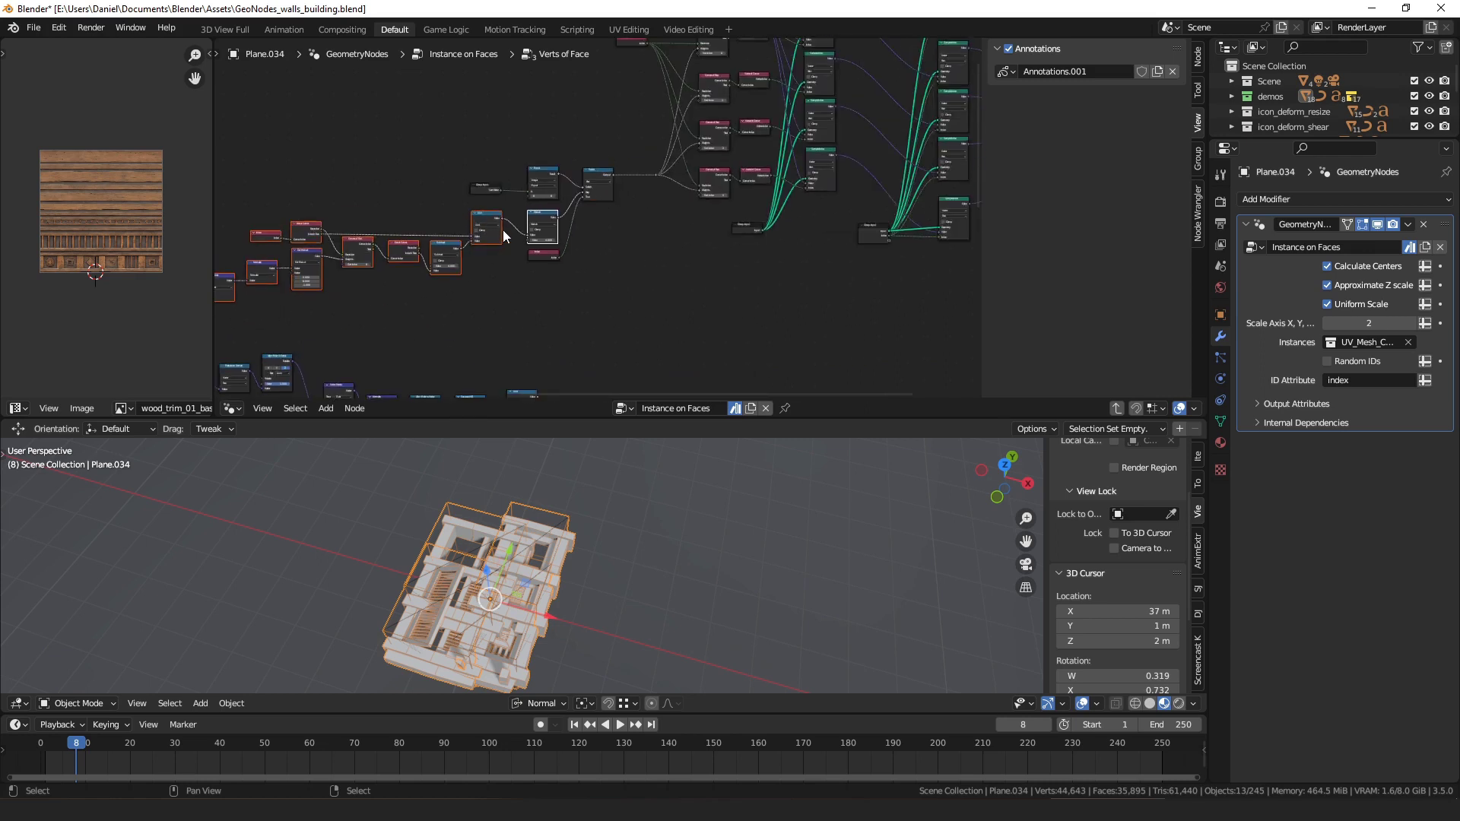
pyautogui.moveTo(709, 166); pyautogui.dragTo(451, 262, button='middle')
pyautogui.scroll(1, 318, 120)
pyautogui.moveTo(357, 116); pyautogui.dragTo(442, 134, button='middle')
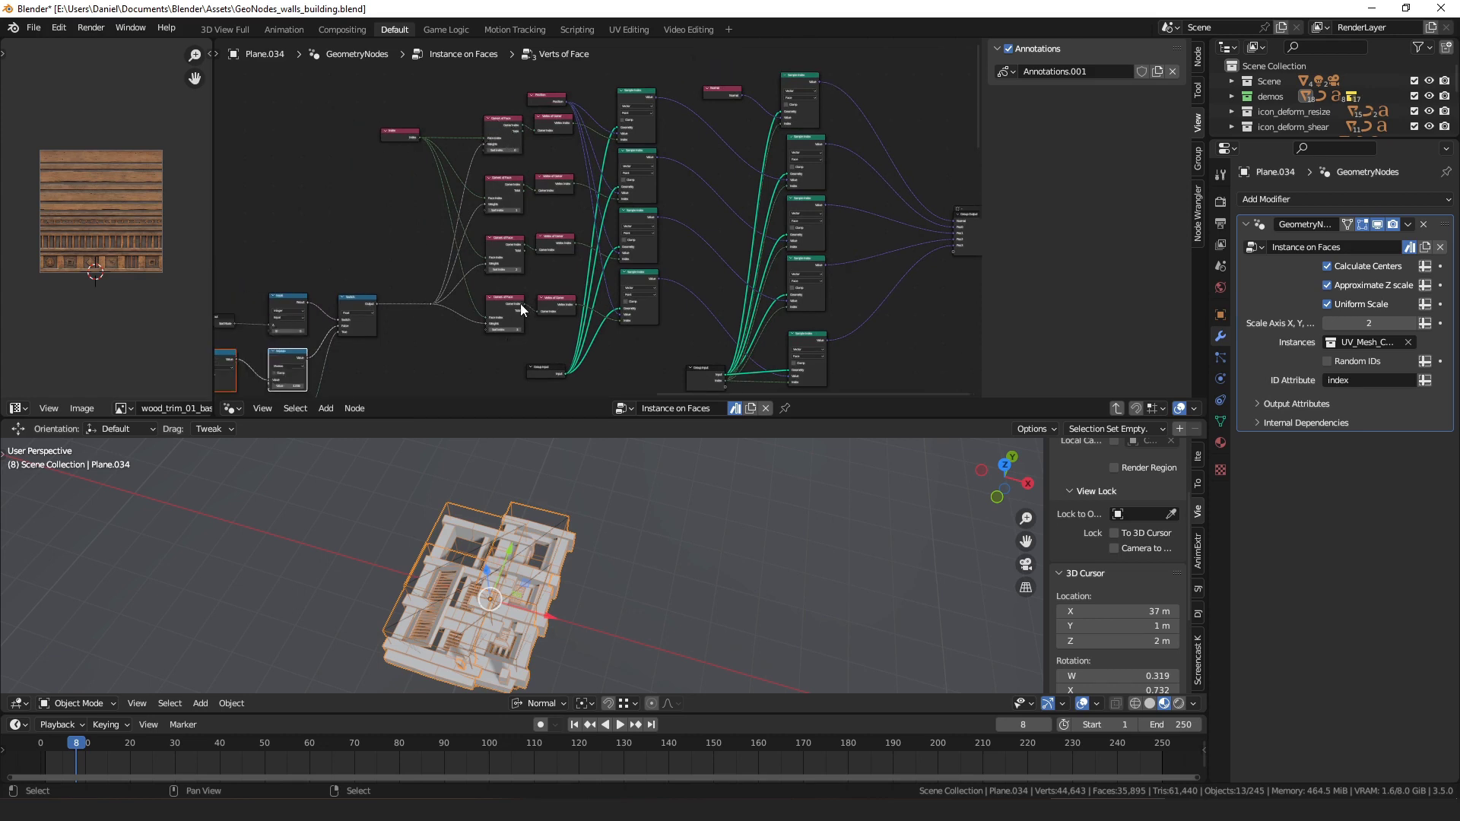
pyautogui.moveTo(642, 340); pyautogui.dragTo(476, 325, button='middle')
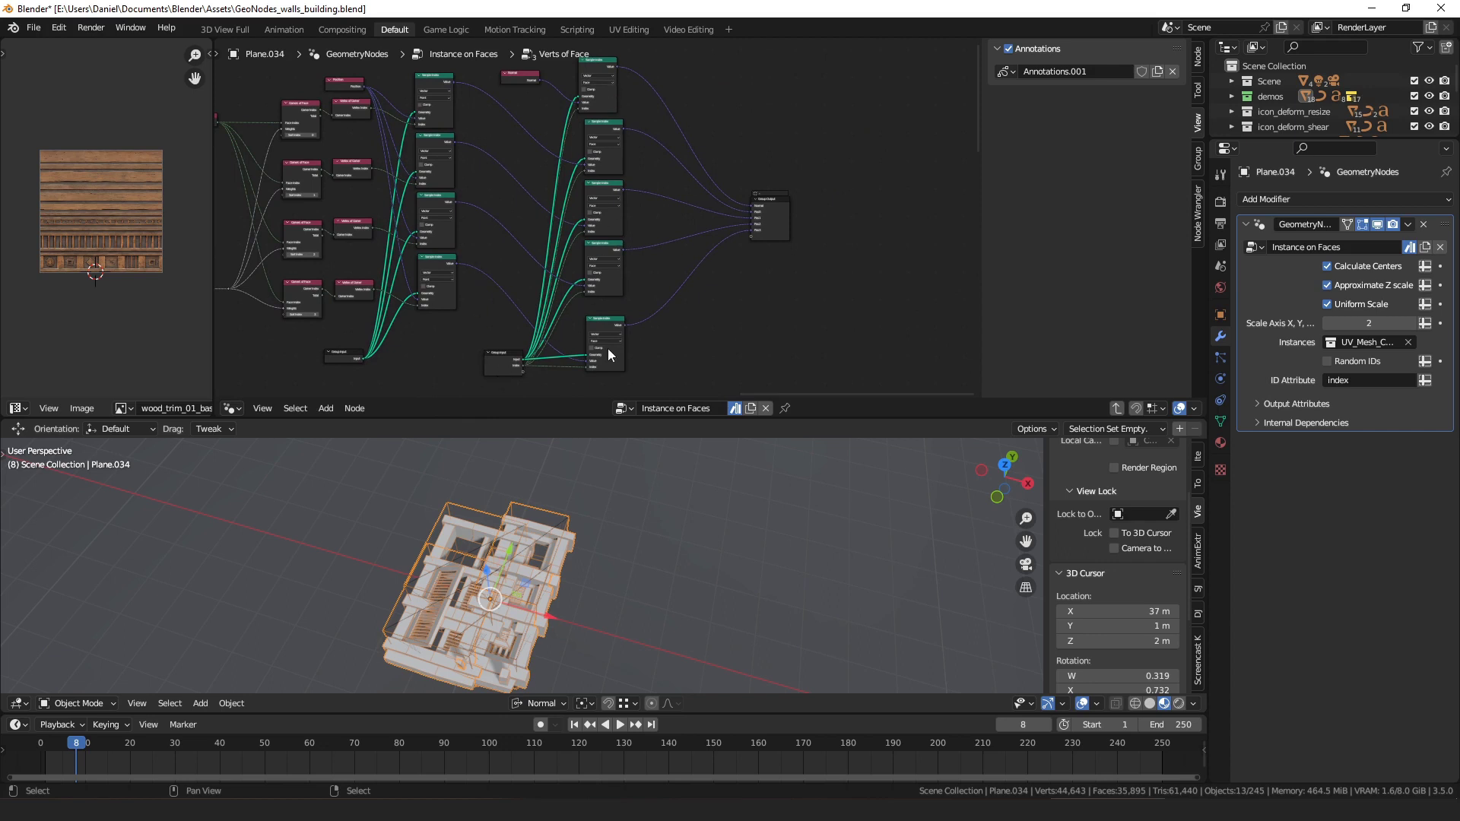
pyautogui.moveTo(716, 318); pyautogui.dragTo(575, 314, button='middle')
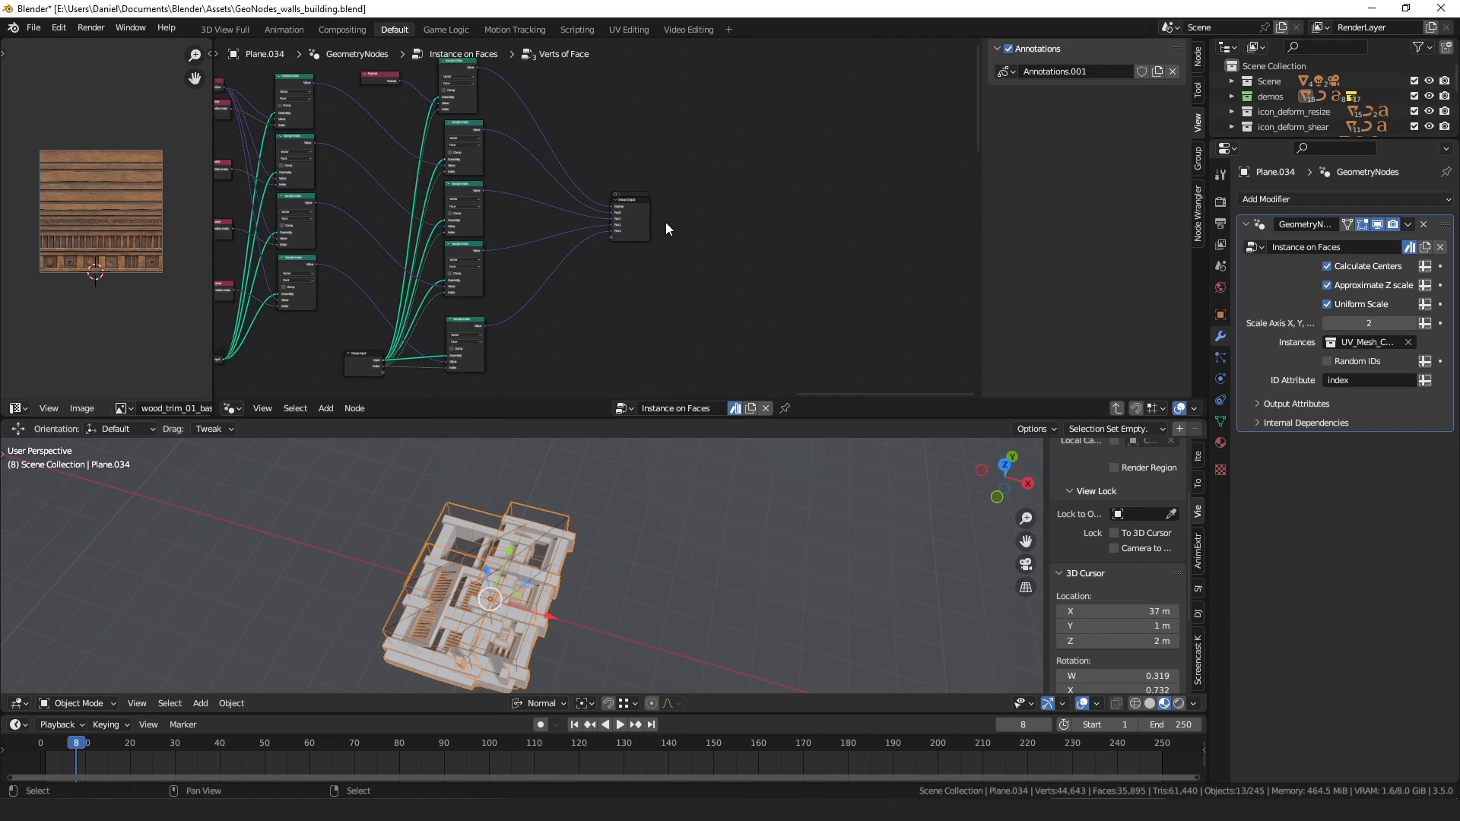
# Step: Leave the Verts of Face group and trace Pos0 to Pos3 through the Add nodes, checking the Scale node's settings
pyautogui.press('Tab')
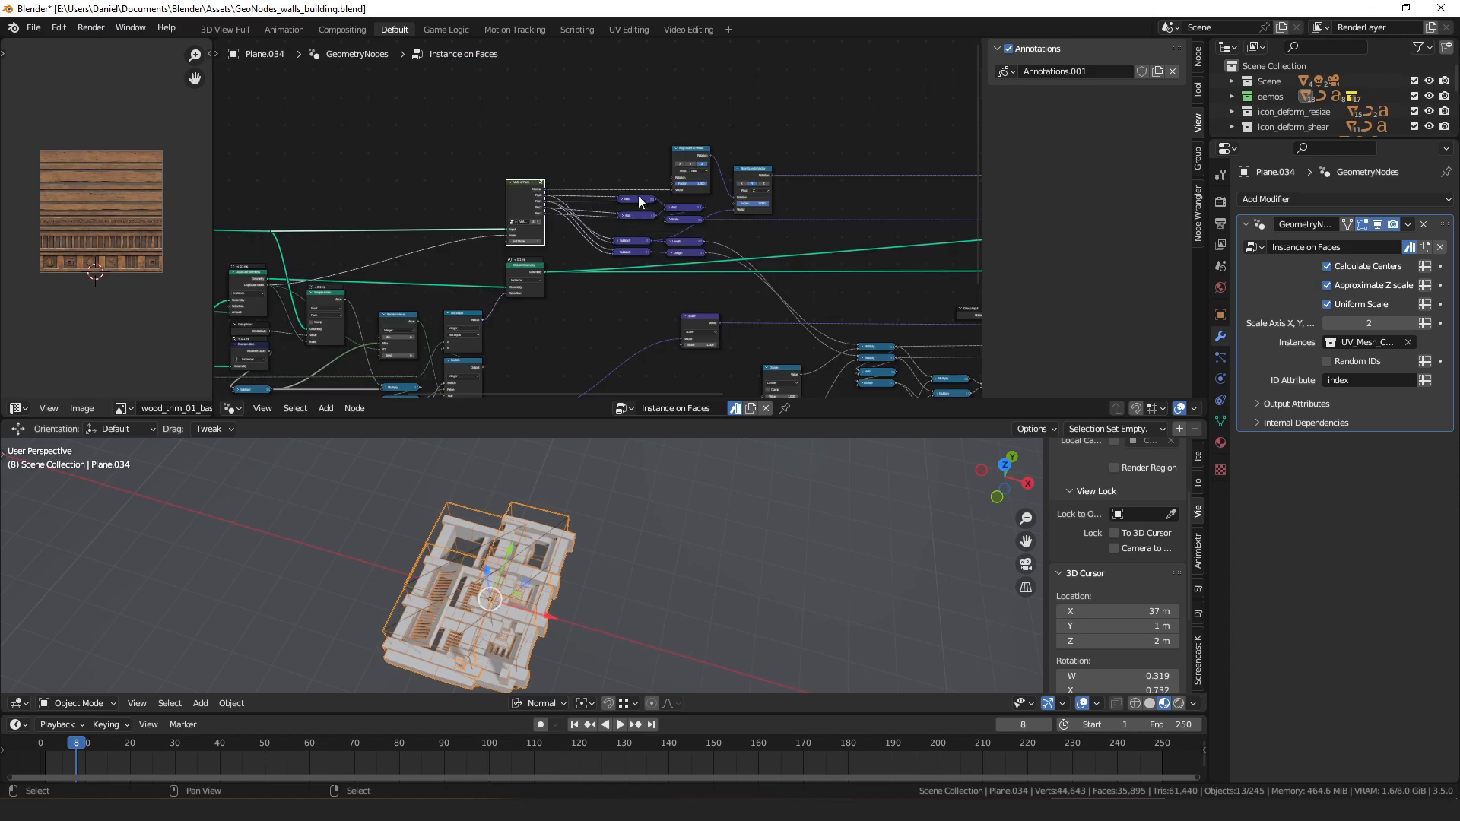
pyautogui.scroll(5, 663, 227)
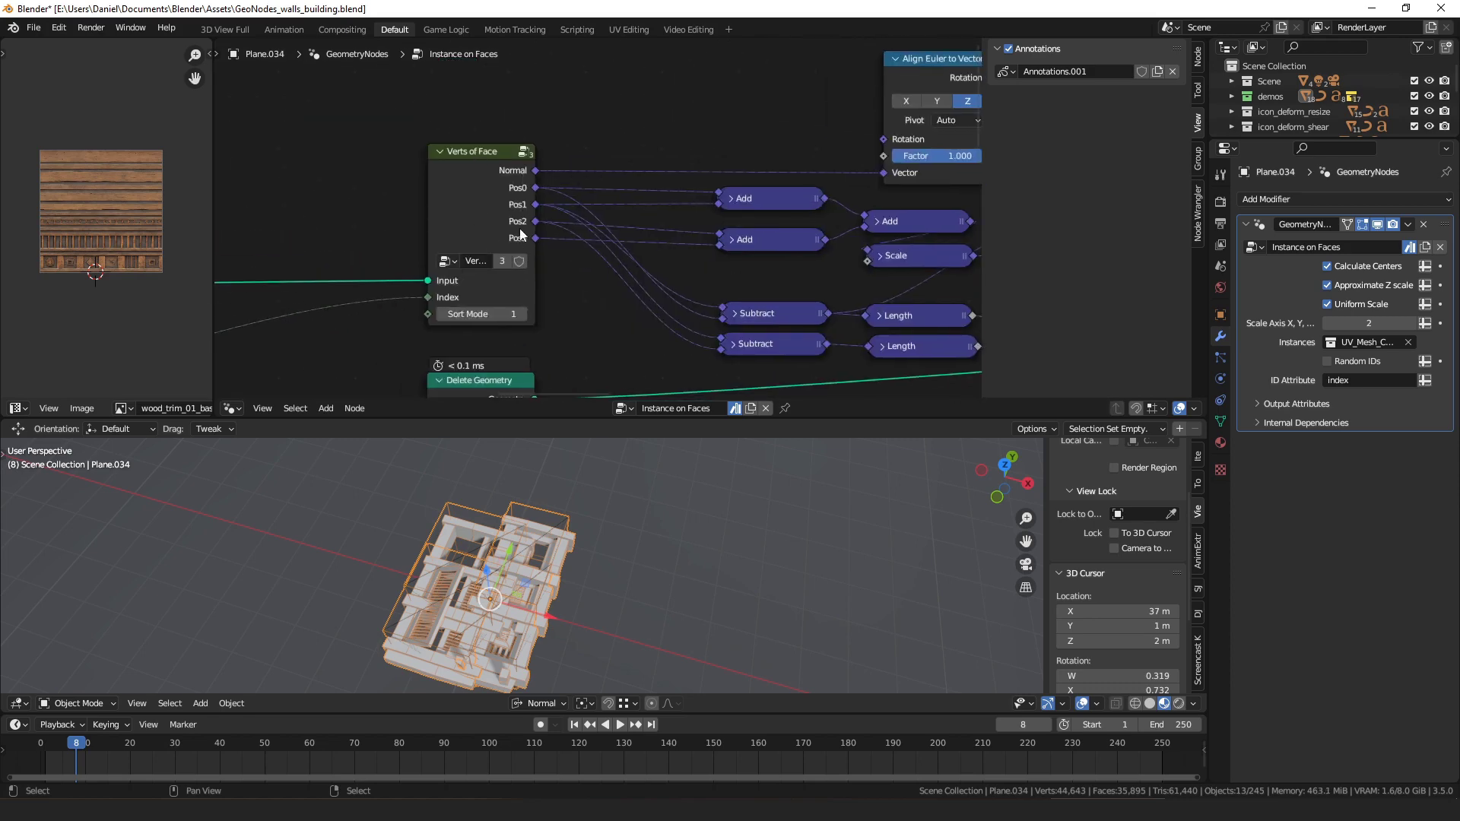
pyautogui.moveTo(520, 233)
pyautogui.moveTo(759, 210); pyautogui.dragTo(521, 195, button='middle')
pyautogui.click(519, 184)
pyautogui.click(525, 203)
pyautogui.click(663, 209)
pyautogui.click(544, 183)
pyautogui.click(650, 207)
pyautogui.moveTo(650, 240); pyautogui.dragTo(558, 230, button='middle')
pyautogui.click(552, 231)
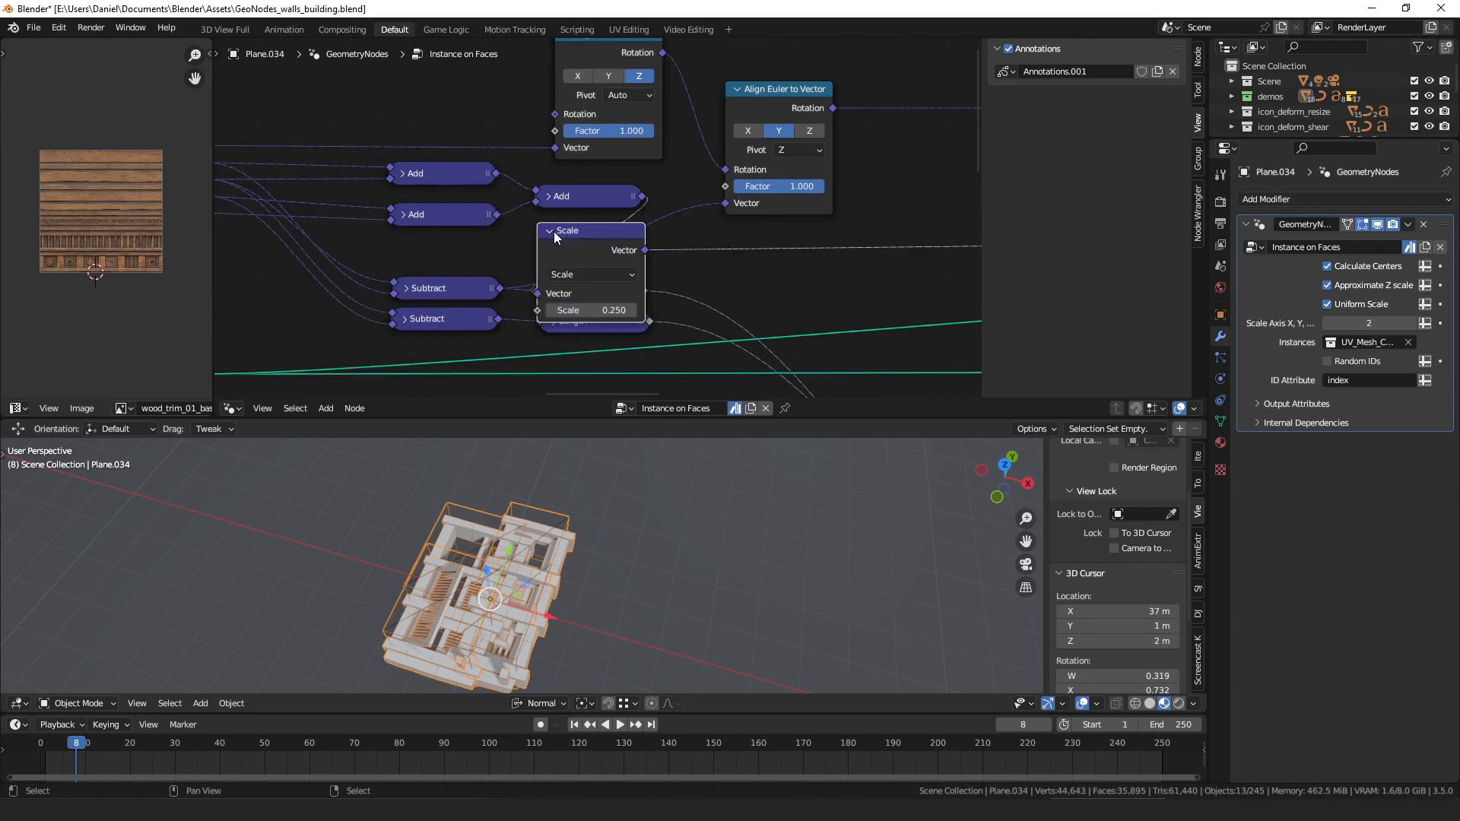
pyautogui.click(551, 231)
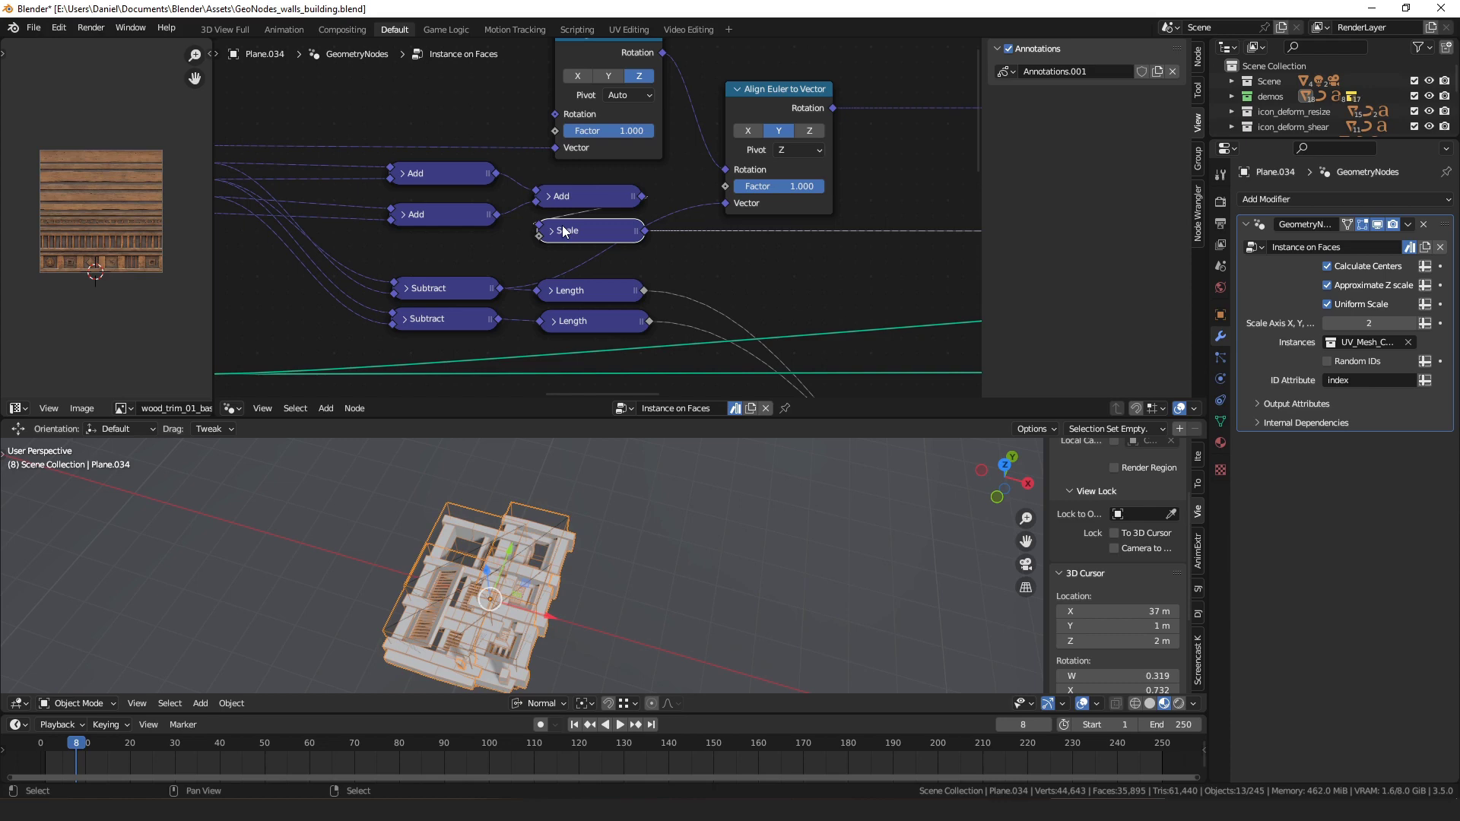
# Step: Examine the first Align Euler to Vector node and the Normal link feeding its Vector input
pyautogui.scroll(-7, 563, 225)
pyautogui.moveTo(849, 230); pyautogui.dragTo(971, 208, button='middle')
pyautogui.scroll(8, 641, 216)
pyautogui.moveTo(640, 216); pyautogui.dragTo(701, 283, button='middle')
pyautogui.scroll(1, 365, 186)
pyautogui.moveTo(344, 192); pyautogui.dragTo(89, 238, button='middle')
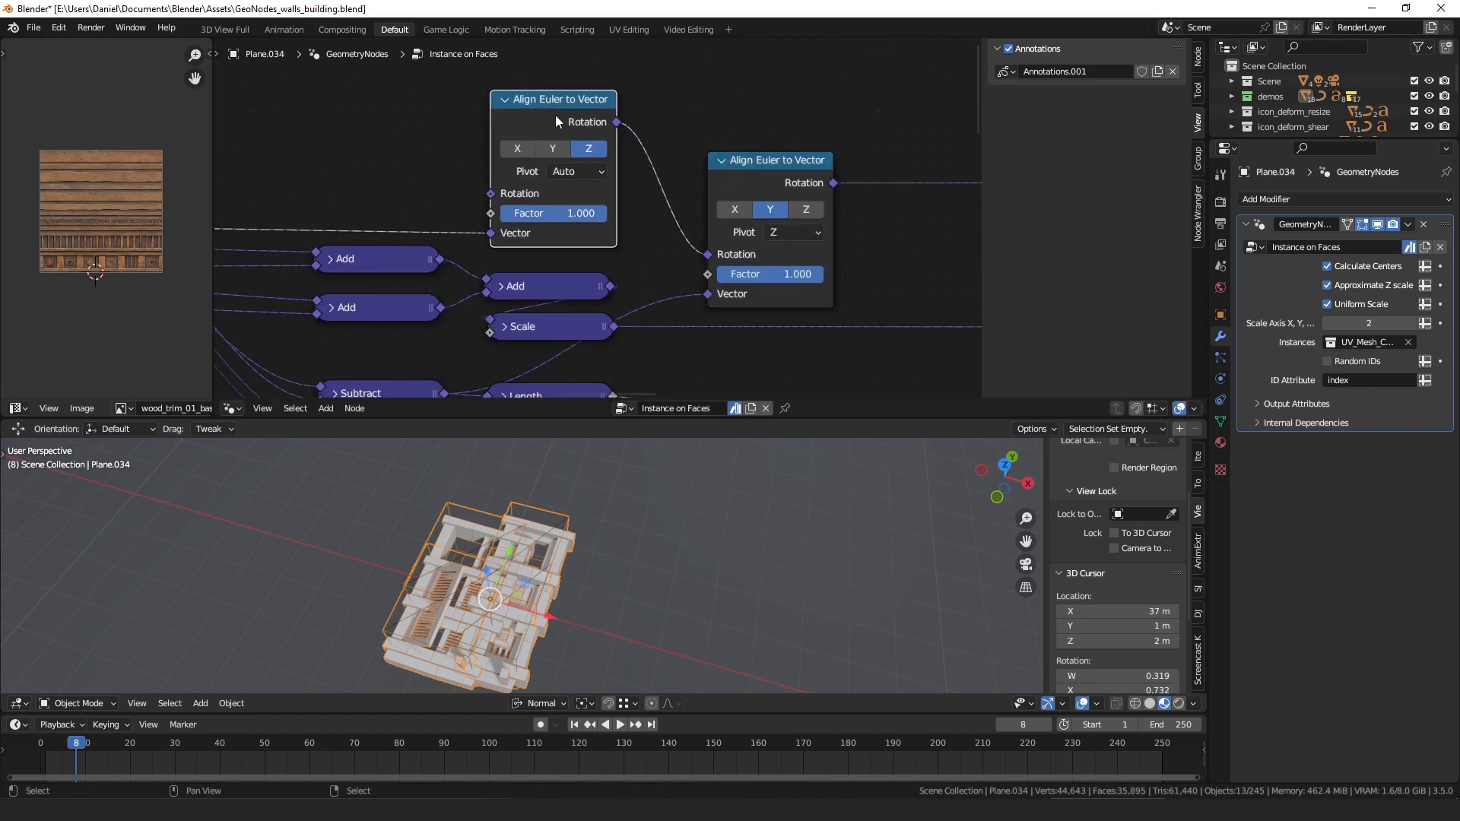
pyautogui.moveTo(632, 187); pyautogui.dragTo(614, 203, button='middle')
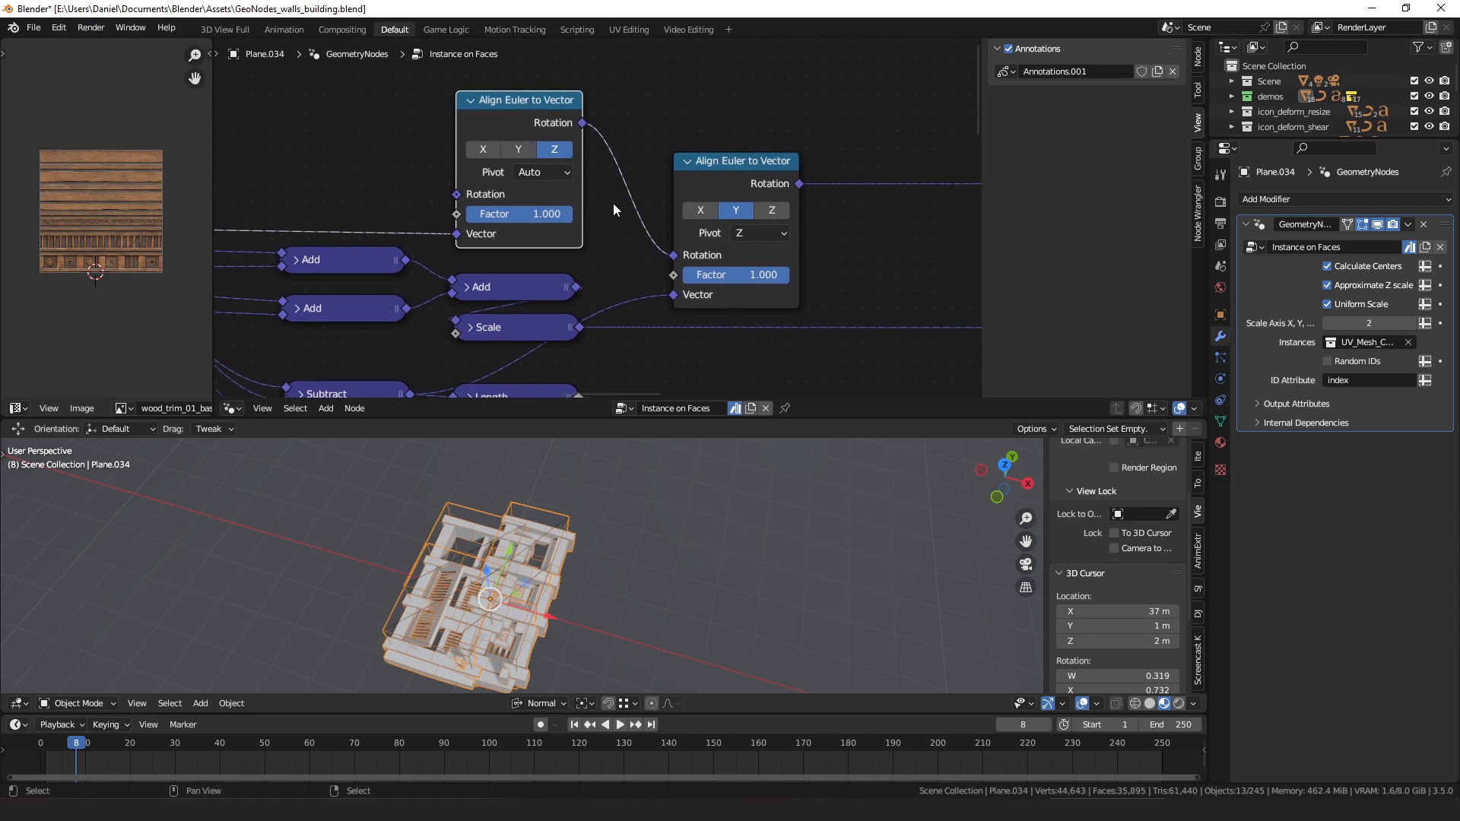
# Step: Examine the second Align Euler to Vector node's axis and pivot, and trace its Vector input back to the Subtract node
pyautogui.moveTo(723, 172); pyautogui.dragTo(660, 133, button='middle')
pyautogui.click(660, 133)
pyautogui.moveTo(540, 123); pyautogui.dragTo(561, 141, button='middle')
pyautogui.moveTo(676, 143); pyautogui.dragTo(669, 141)
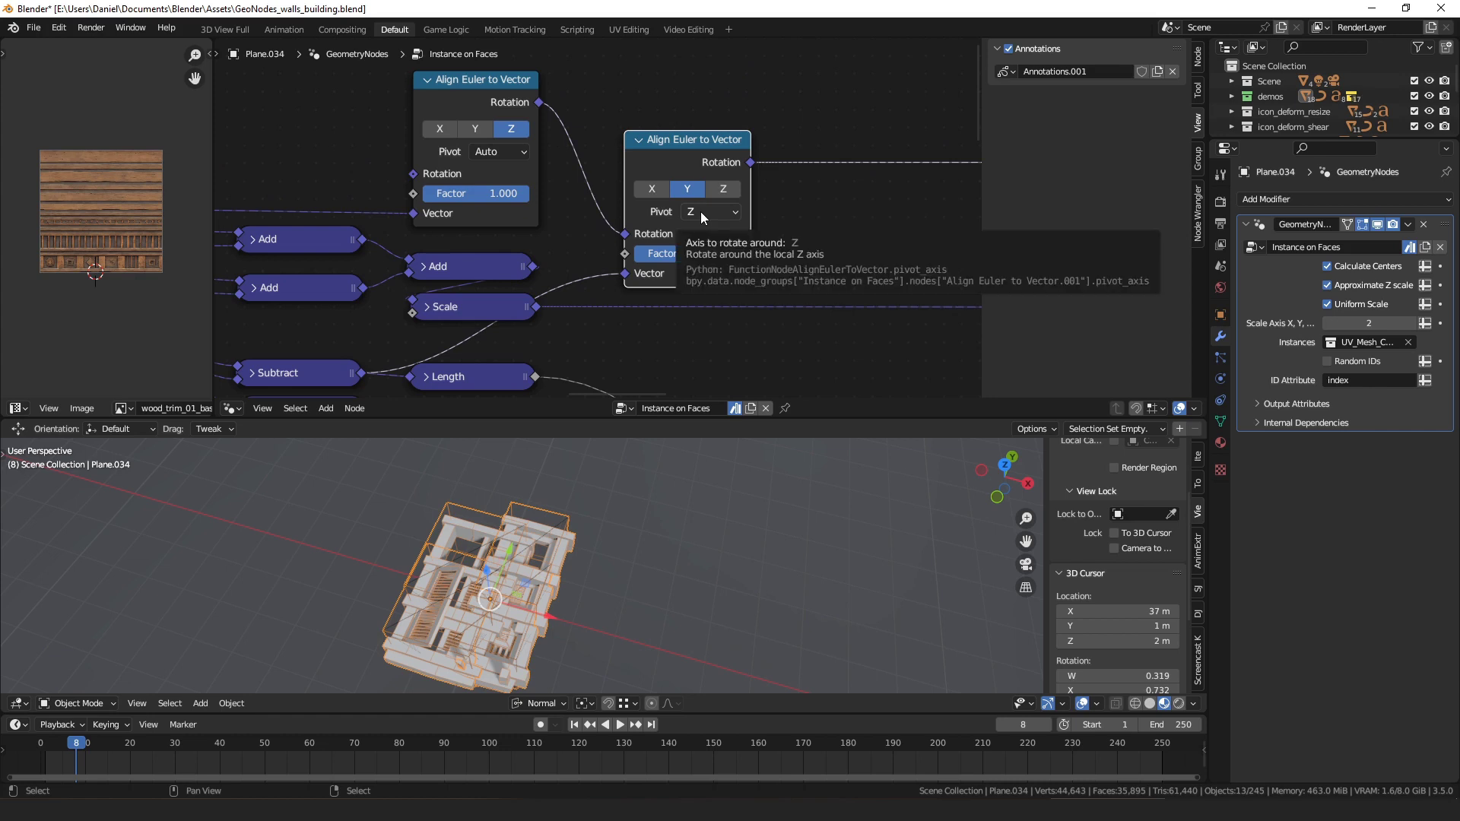
pyautogui.moveTo(373, 358); pyautogui.dragTo(540, 286, button='middle')
pyautogui.moveTo(494, 301)
pyautogui.mouseDown()
pyautogui.moveTo(492, 279)
pyautogui.moveTo(492, 300)
pyautogui.mouseUp()
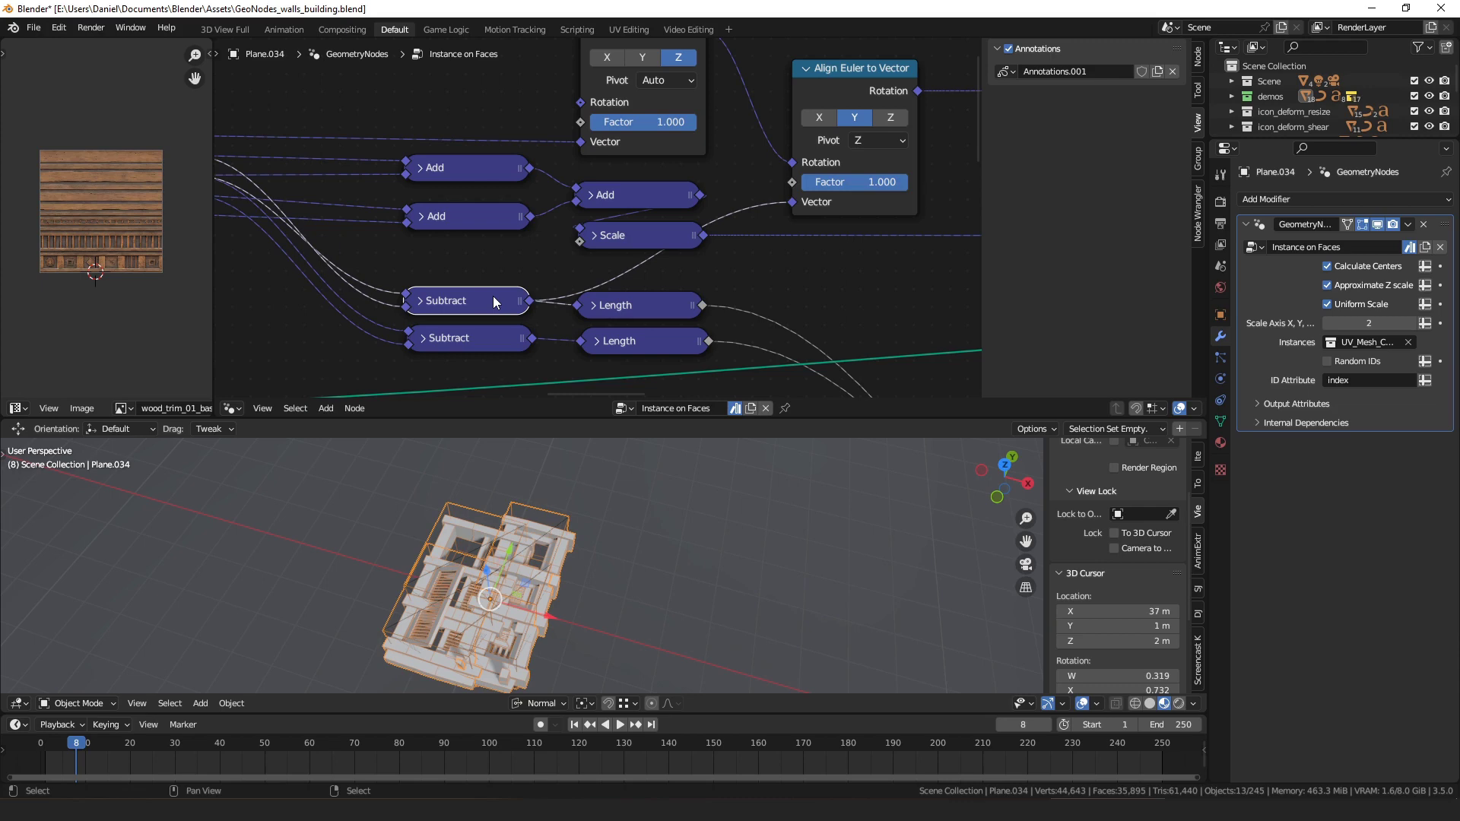
# Step: Follow the Rotation output of the second Align Euler to Vector node downstream
pyautogui.moveTo(893, 172); pyautogui.dragTo(886, 168)
pyautogui.scroll(-6, 886, 171)
pyautogui.moveTo(886, 174); pyautogui.dragTo(756, 214, button='middle')
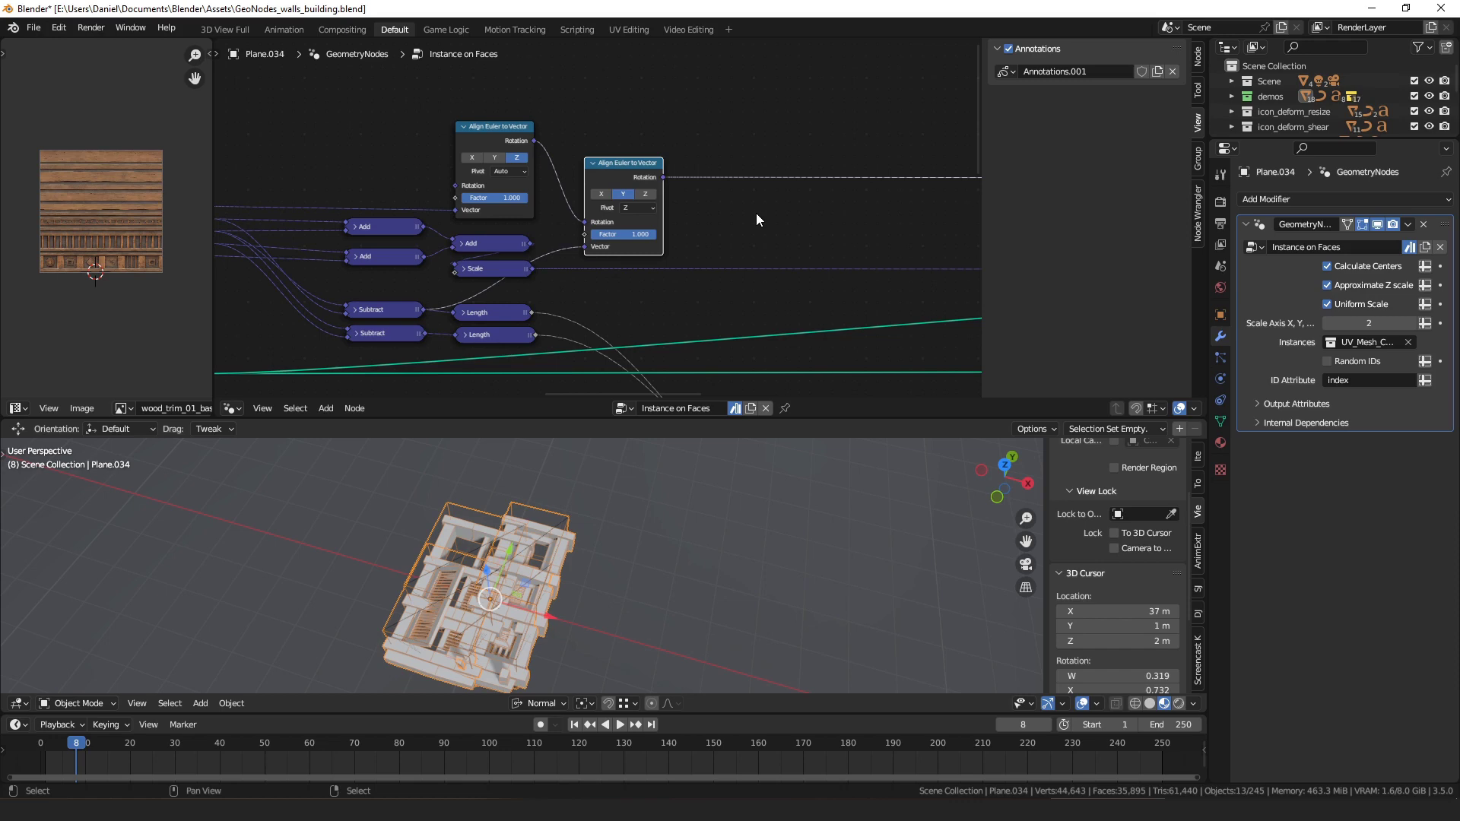
pyautogui.scroll(-5, 633, 188)
pyautogui.moveTo(815, 178); pyautogui.dragTo(571, 210, button='middle')
# Step: Return to the two Subtract nodes and examine how they feed the Length nodes
pyautogui.scroll(5, 608, 248)
pyautogui.moveTo(624, 250); pyautogui.dragTo(857, 208, button='middle')
pyautogui.scroll(3, 655, 286)
pyautogui.moveTo(656, 286); pyautogui.dragTo(822, 281, button='middle')
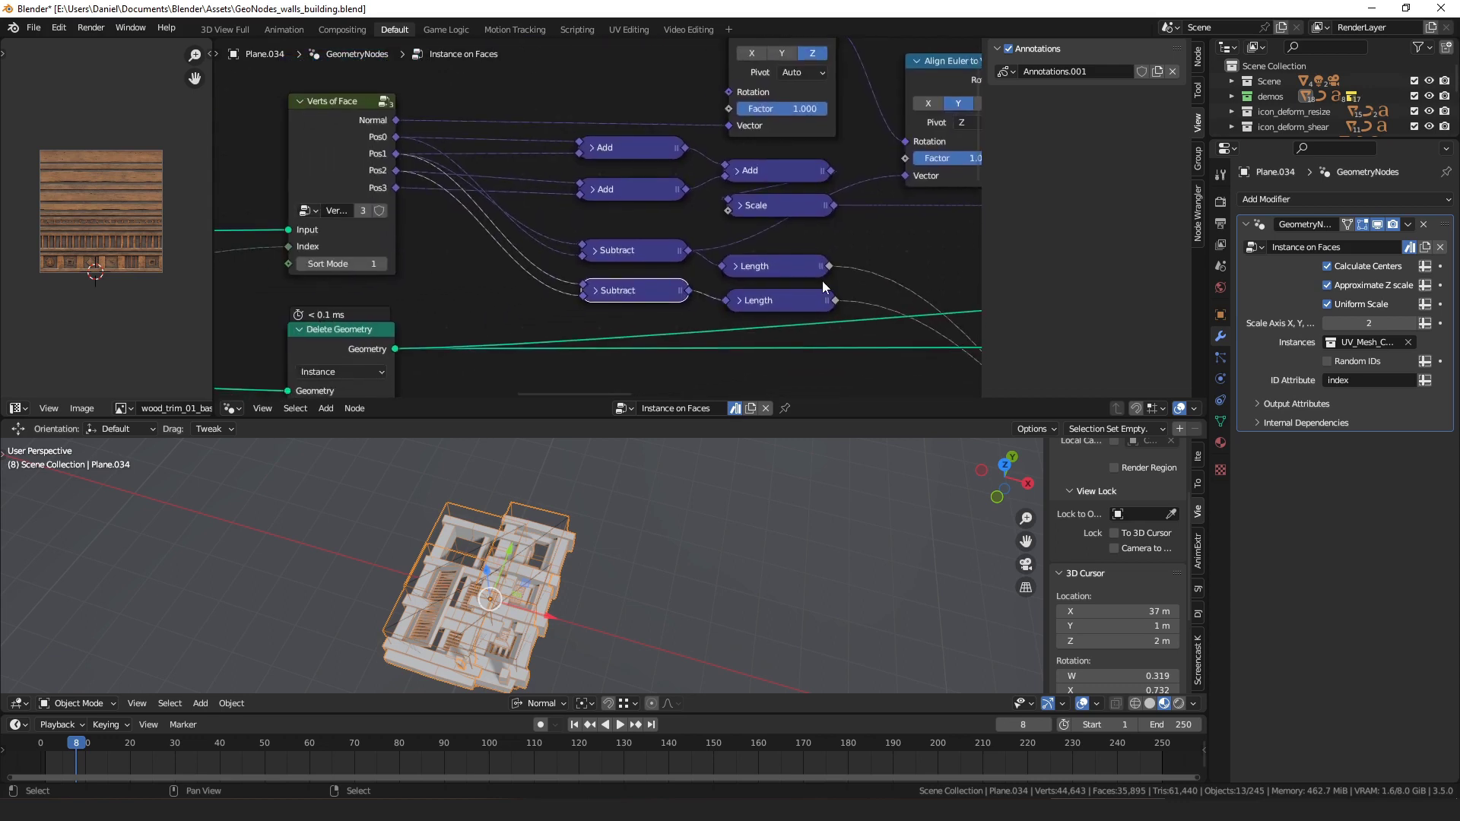
pyautogui.moveTo(641, 251); pyautogui.dragTo(632, 292)
pyautogui.moveTo(797, 304); pyautogui.dragTo(604, 289, button='middle')
pyautogui.click(605, 289)
pyautogui.moveTo(579, 253); pyautogui.dragTo(581, 243)
pyautogui.moveTo(577, 291); pyautogui.dragTo(573, 286)
pyautogui.moveTo(573, 286); pyautogui.dragTo(614, 273, button='middle')
pyautogui.moveTo(623, 239); pyautogui.dragTo(620, 233)
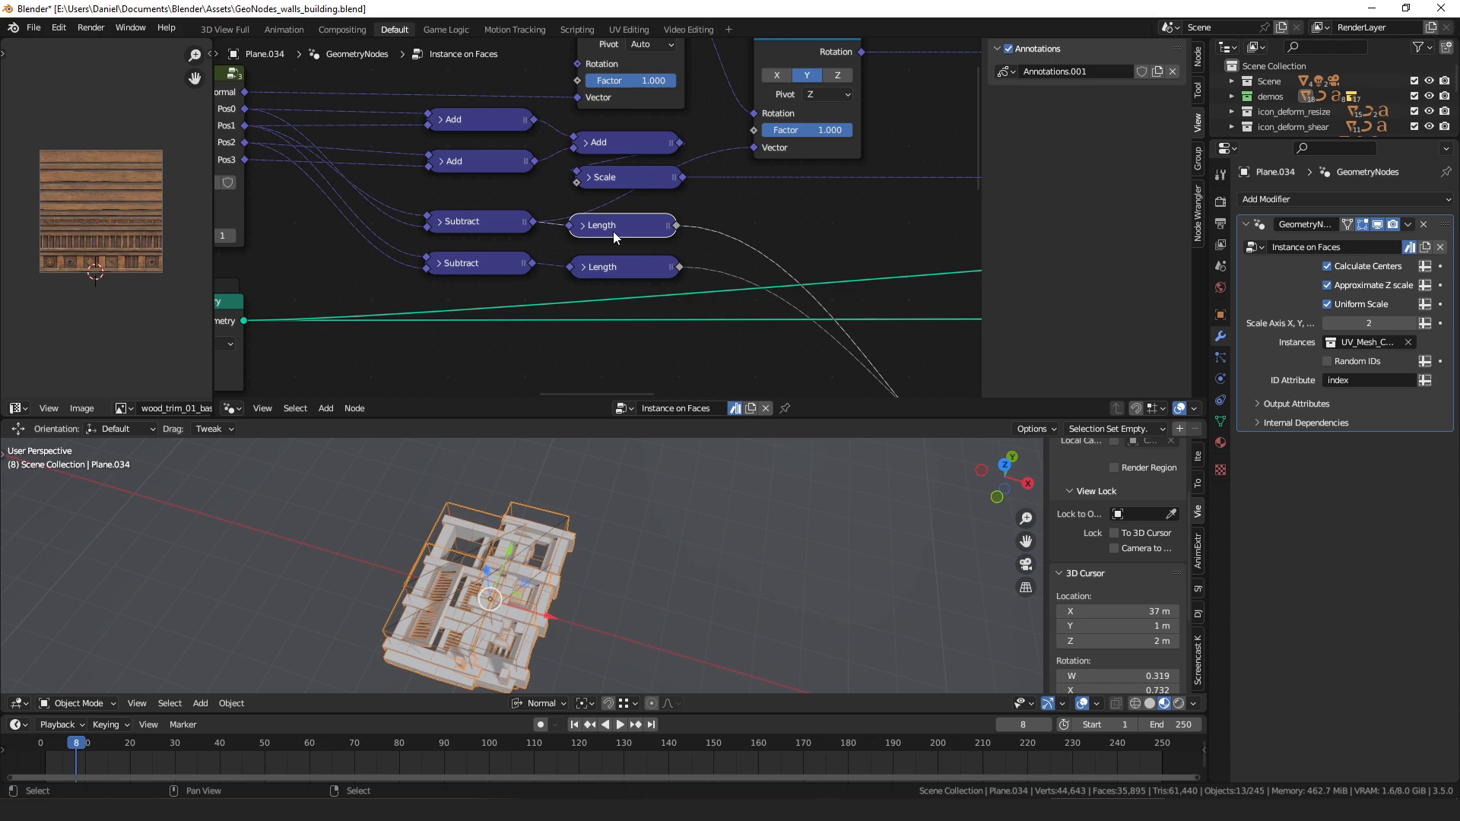
# Step: Follow the Length outputs downstream through the scaling math nodes towards Scale Instances
pyautogui.scroll(-6, 613, 231)
pyautogui.moveTo(837, 273); pyautogui.dragTo(746, 189, button='middle')
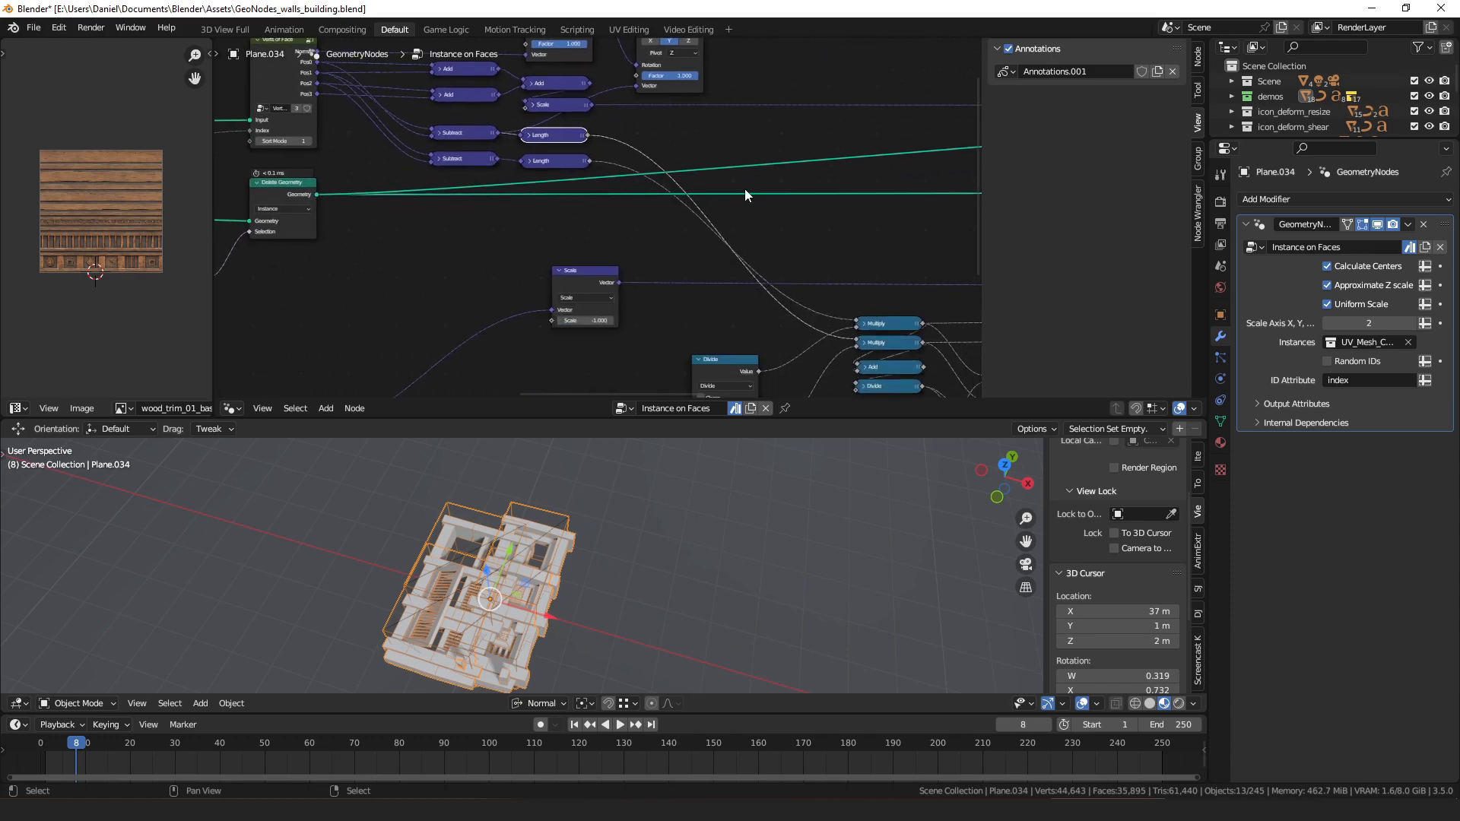
pyautogui.scroll(-5, 789, 181)
pyautogui.moveTo(737, 225); pyautogui.dragTo(806, 119, button='middle')
pyautogui.scroll(3, 719, 185)
pyautogui.moveTo(711, 192); pyautogui.dragTo(413, 245, button='middle')
pyautogui.scroll(-3, 413, 244)
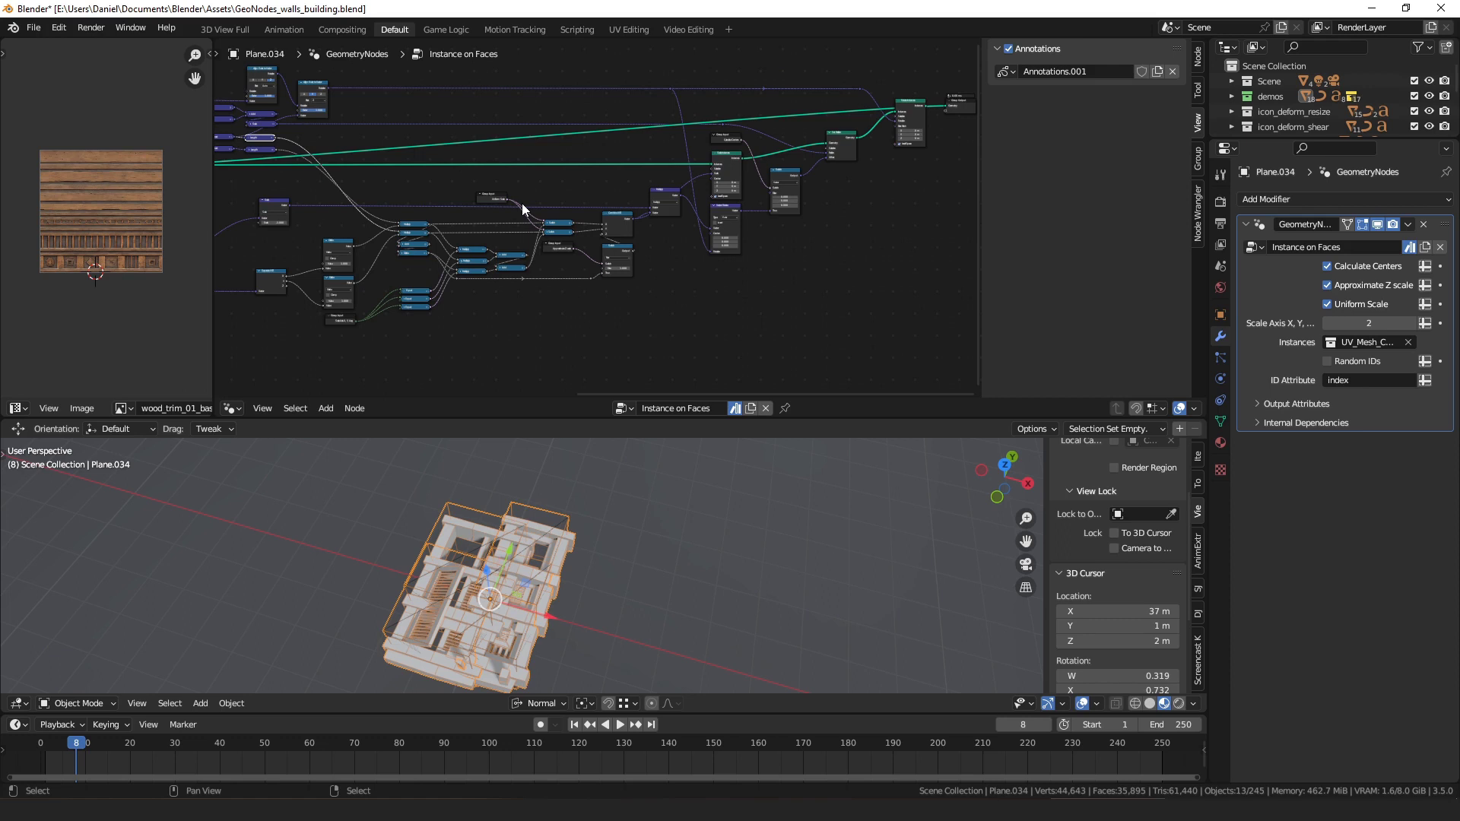
pyautogui.moveTo(578, 214); pyautogui.dragTo(610, 223, button='middle')
pyautogui.scroll(3, 546, 231)
pyautogui.scroll(3, 610, 223)
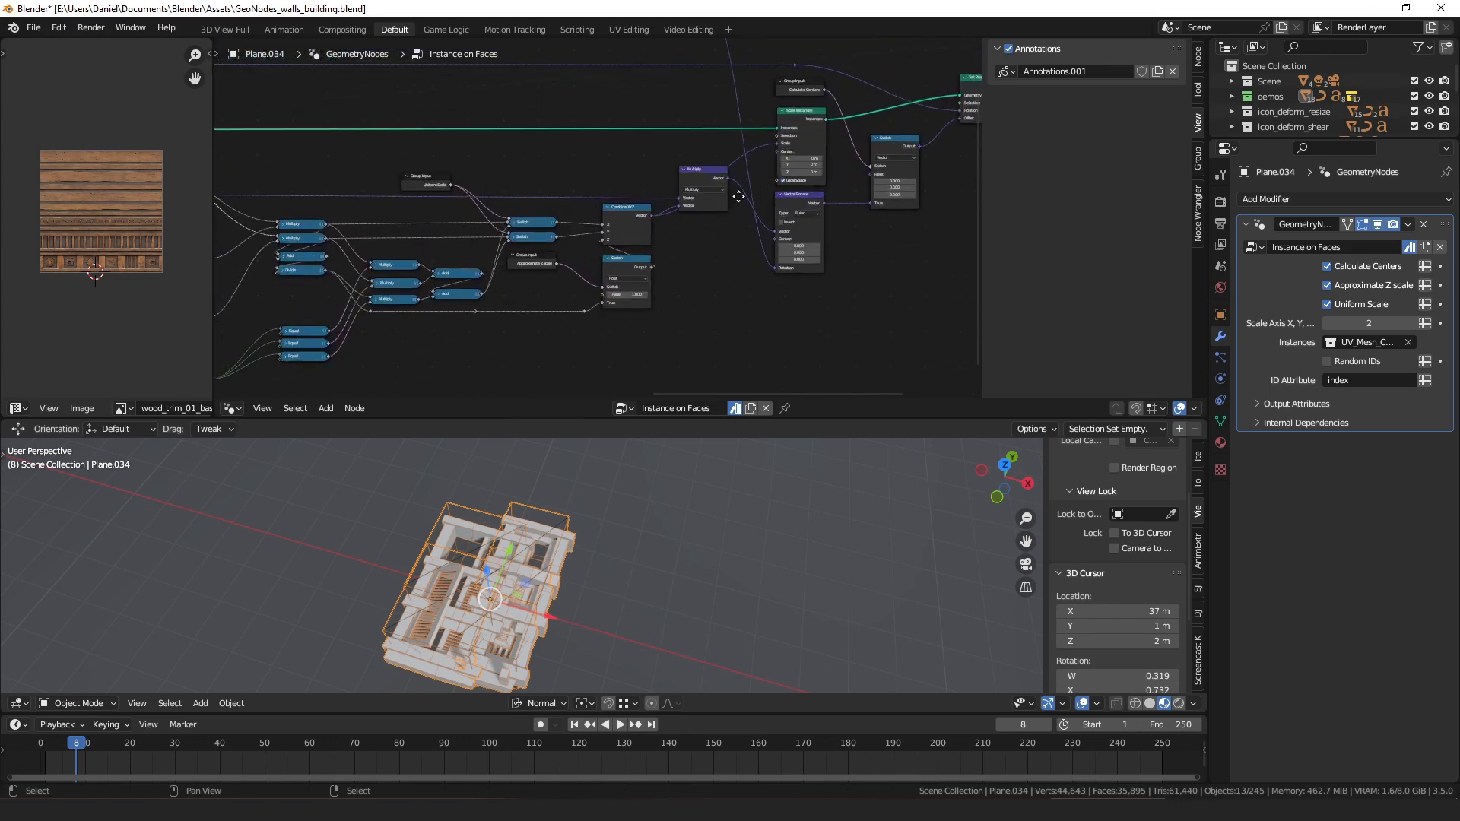
# Step: Preview the Scale Instances node's output
pyautogui.moveTo(740, 195); pyautogui.dragTo(726, 289, button='middle')
pyautogui.keyDown('ctrl'); pyautogui.keyDown('shift'); pyautogui.click(800, 212); pyautogui.keyUp('shift'); pyautogui.keyUp('ctrl')
pyautogui.scroll(4, 777, 219)
pyautogui.moveTo(774, 219); pyautogui.dragTo(690, 204, button='middle')
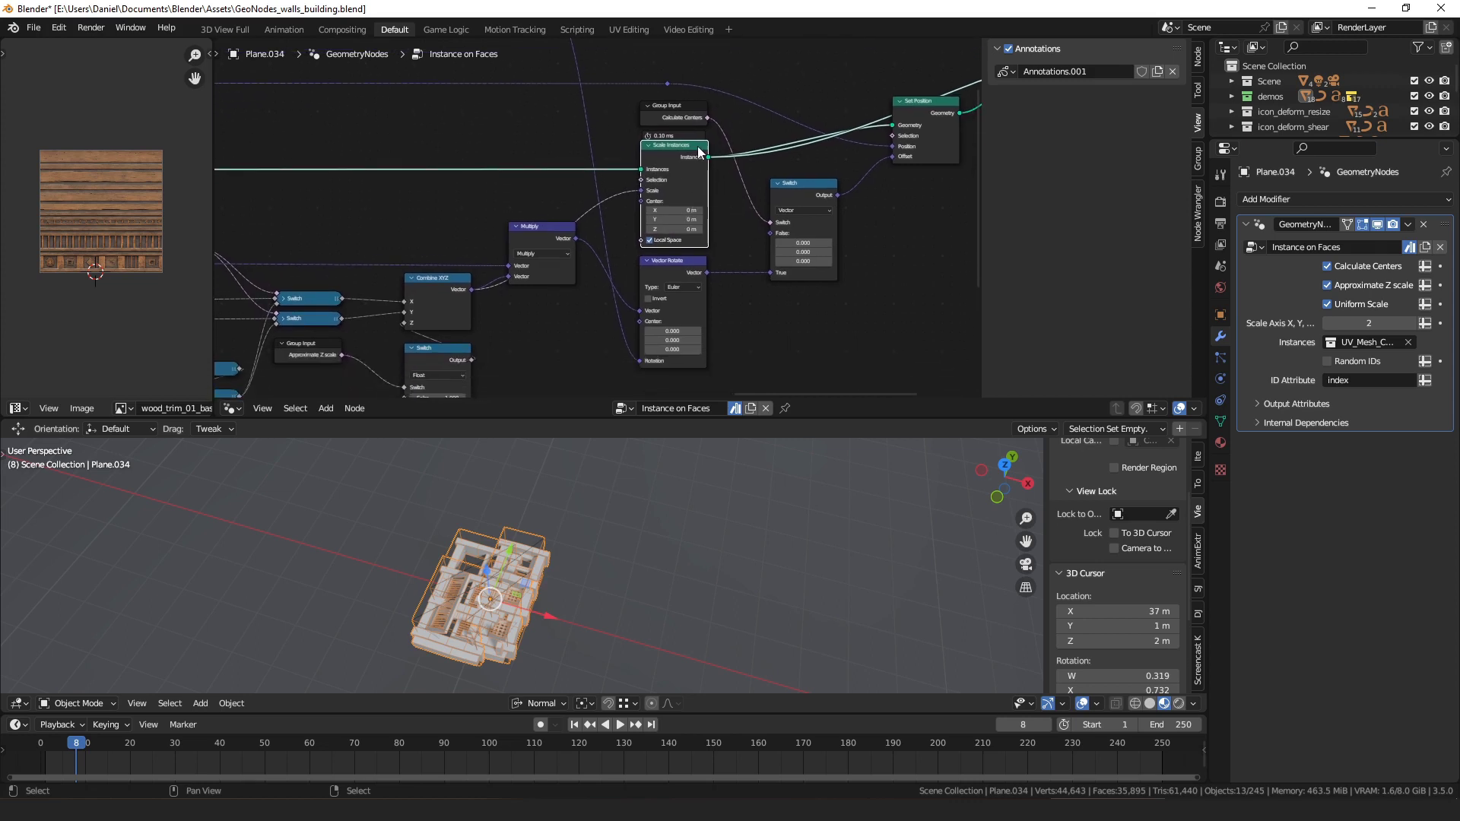
# Step: Trace the Scale Instances node's Scale input upstream through the Multiply, Combine XYZ and scaling math nodes
pyautogui.click(636, 193)
pyautogui.moveTo(575, 297); pyautogui.dragTo(892, 205, button='middle')
pyautogui.scroll(-4, 892, 205)
pyautogui.moveTo(419, 270); pyautogui.dragTo(759, 218, button='middle')
pyautogui.scroll(5, 759, 218)
pyautogui.moveTo(380, 228); pyautogui.dragTo(723, 231, button='middle')
pyautogui.scroll(5, 600, 224)
# Step: Examine how the X and Y outputs of Separate XYZ feed the two Divide nodes
pyautogui.moveTo(523, 212); pyautogui.dragTo(523, 209)
pyautogui.moveTo(942, 202); pyautogui.dragTo(444, 222, button='middle')
pyautogui.moveTo(900, 224); pyautogui.dragTo(449, 260, button='middle')
pyautogui.scroll(3, 449, 259)
pyautogui.moveTo(489, 222); pyautogui.dragTo(492, 221)
pyautogui.click(488, 165)
pyautogui.moveTo(487, 164); pyautogui.dragTo(566, 149, button='middle')
pyautogui.moveTo(658, 135); pyautogui.dragTo(515, 179, button='middle')
pyautogui.moveTo(601, 151); pyautogui.dragTo(602, 156)
pyautogui.moveTo(620, 273); pyautogui.dragTo(618, 271)
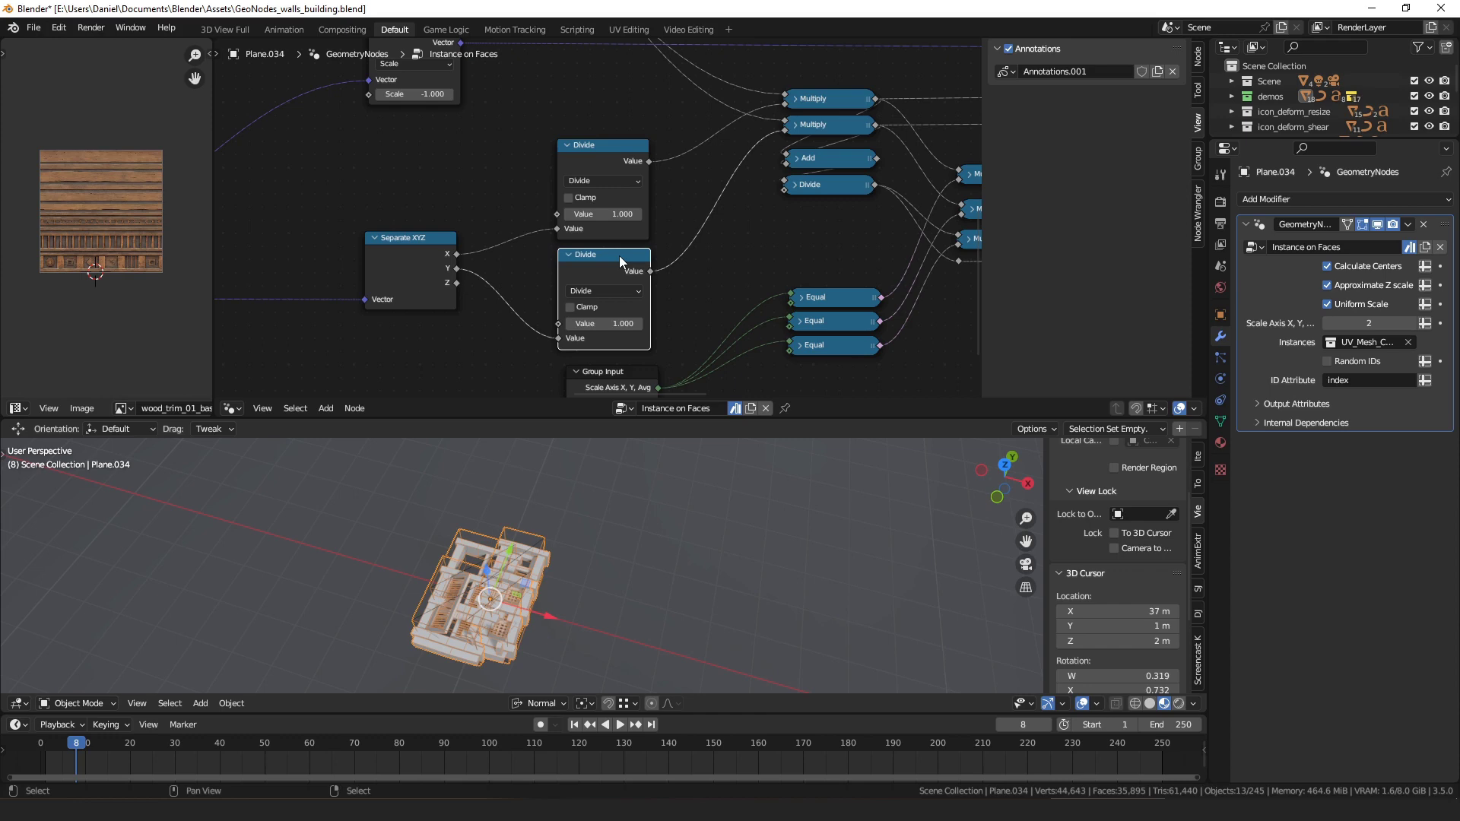
# Step: Trace the Length and Divide outputs into the two Multiply nodes that compute the face scale factors
pyautogui.moveTo(619, 261); pyautogui.dragTo(679, 294, button='middle')
pyautogui.moveTo(779, 216); pyautogui.dragTo(564, 313, button='middle')
pyautogui.scroll(-3, 564, 313)
pyautogui.moveTo(570, 238); pyautogui.dragTo(620, 278, button='middle')
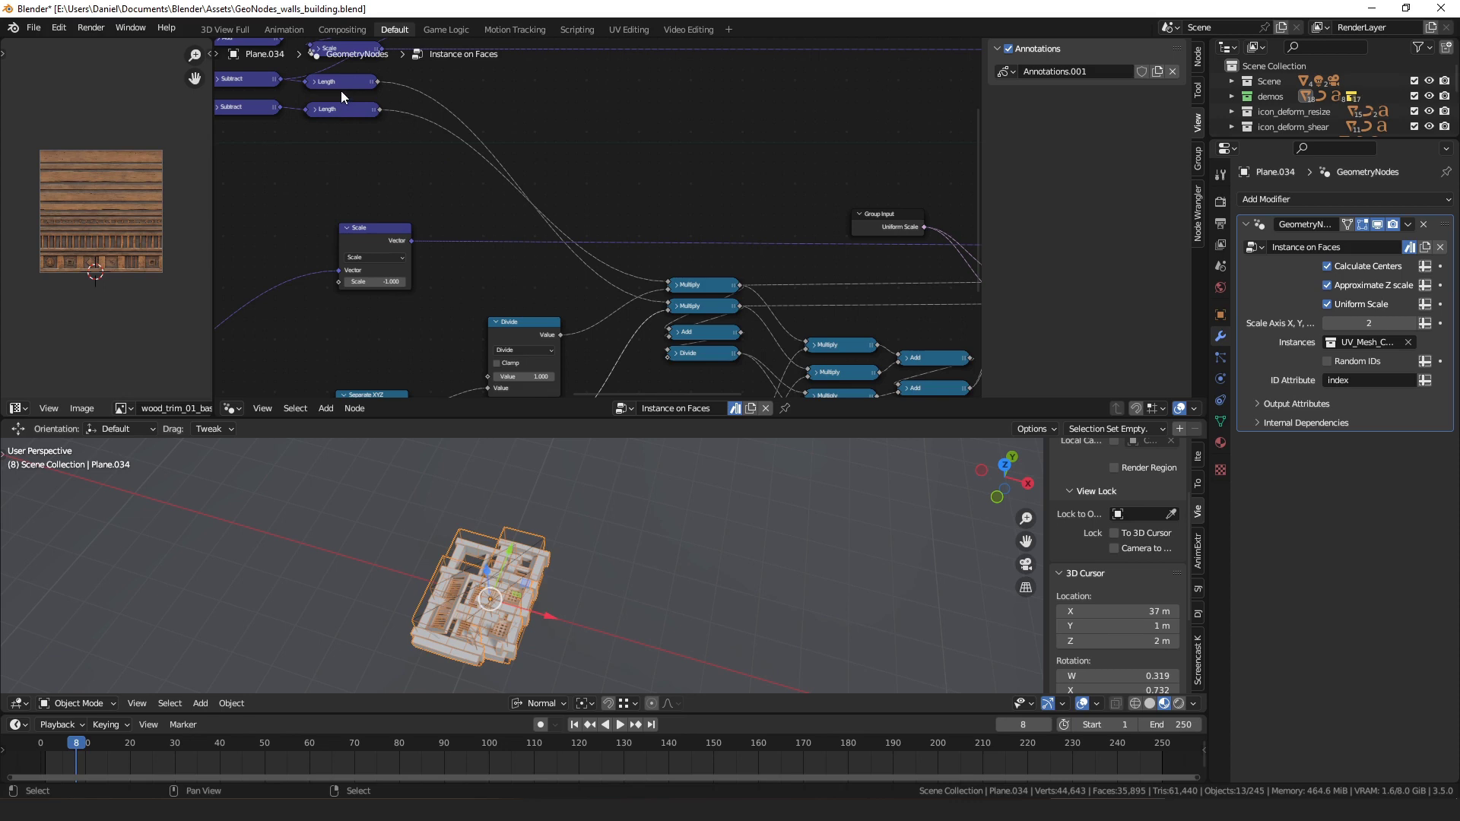
pyautogui.moveTo(747, 192); pyautogui.dragTo(661, 124, button='middle')
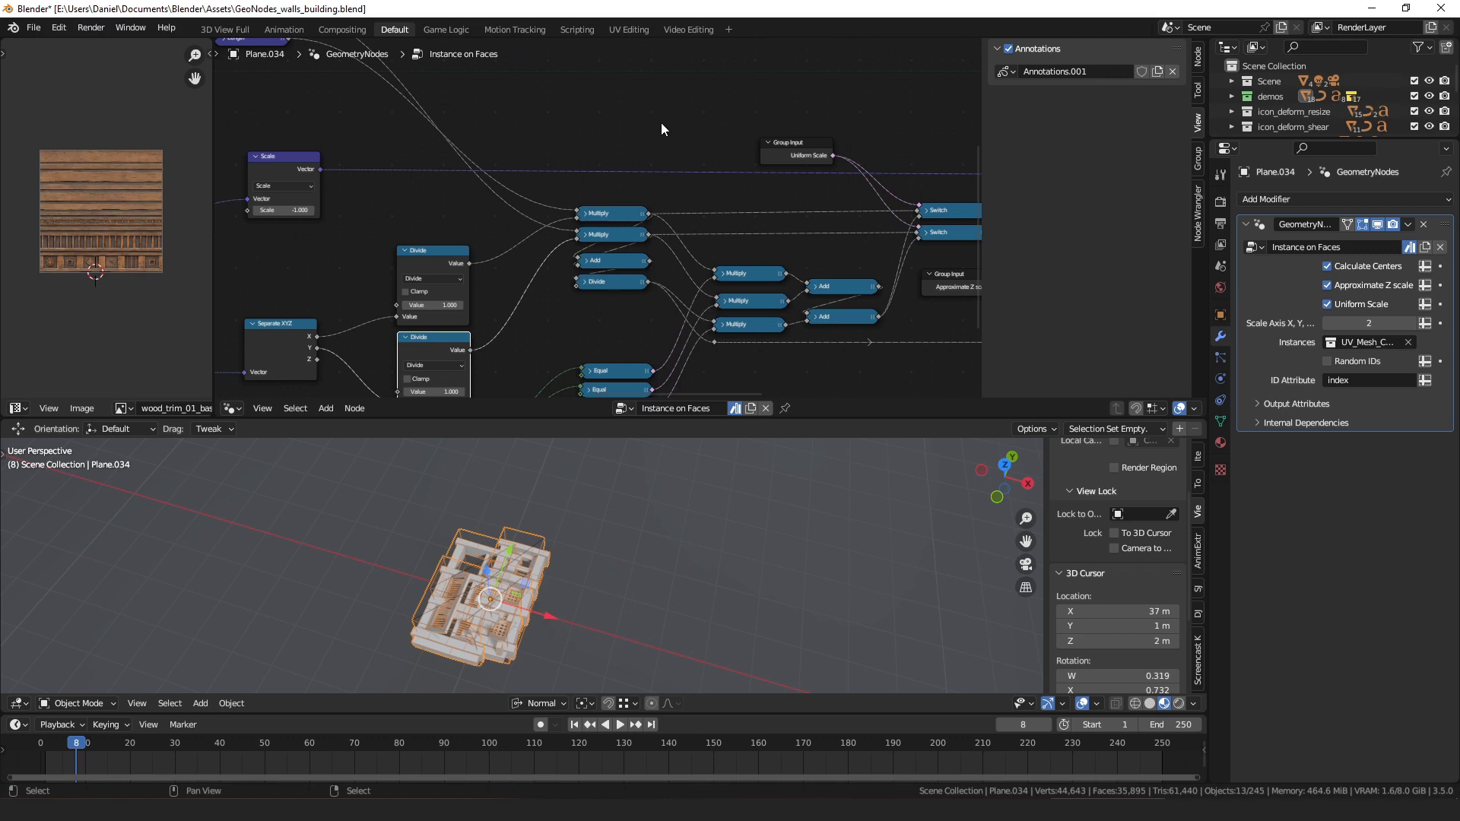
pyautogui.moveTo(670, 196); pyautogui.dragTo(587, 134, button='middle')
pyautogui.scroll(3, 587, 134)
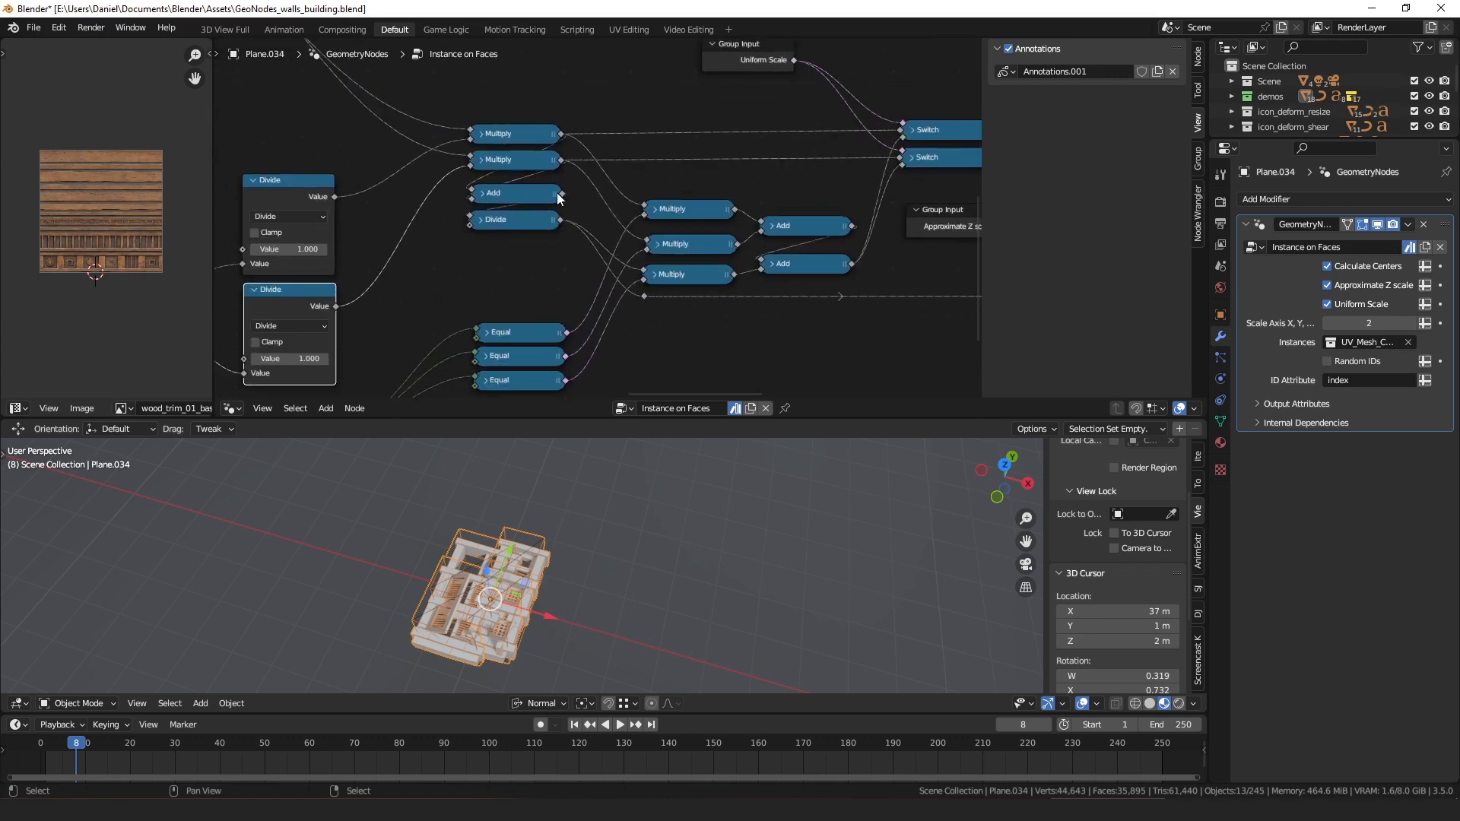
# Step: Examine the Add and Divide nodes that average the two Multiply outputs, and find the modifier's Uniform Scale option
pyautogui.moveTo(526, 194); pyautogui.dragTo(524, 192)
pyautogui.moveTo(524, 193); pyautogui.dragTo(430, 235, button='middle')
pyautogui.scroll(2, 429, 235)
pyautogui.moveTo(425, 269); pyautogui.dragTo(425, 272)
pyautogui.click(381, 269)
pyautogui.click(380, 268)
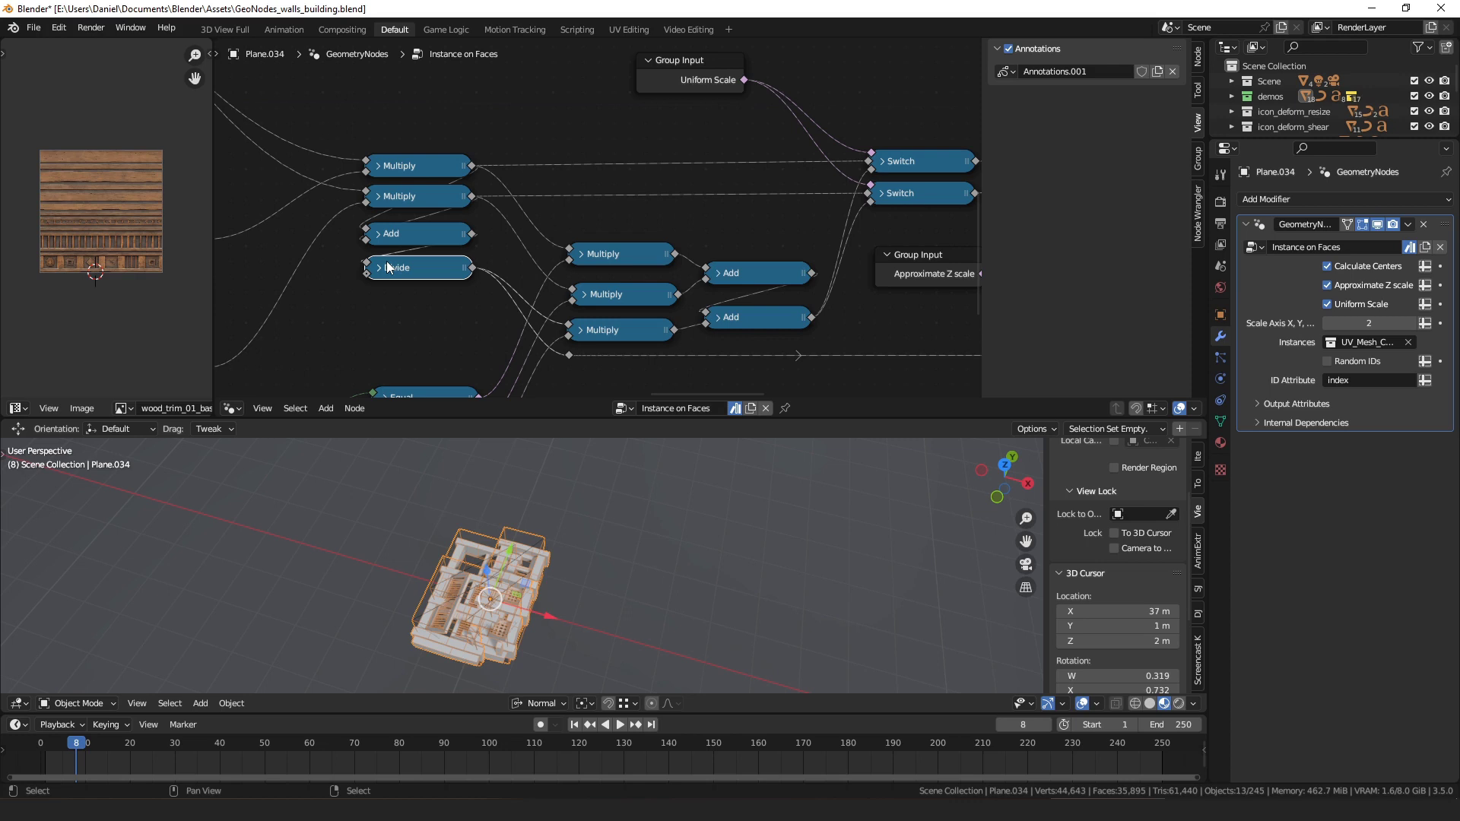
pyautogui.moveTo(472, 290); pyautogui.dragTo(458, 266, button='middle')
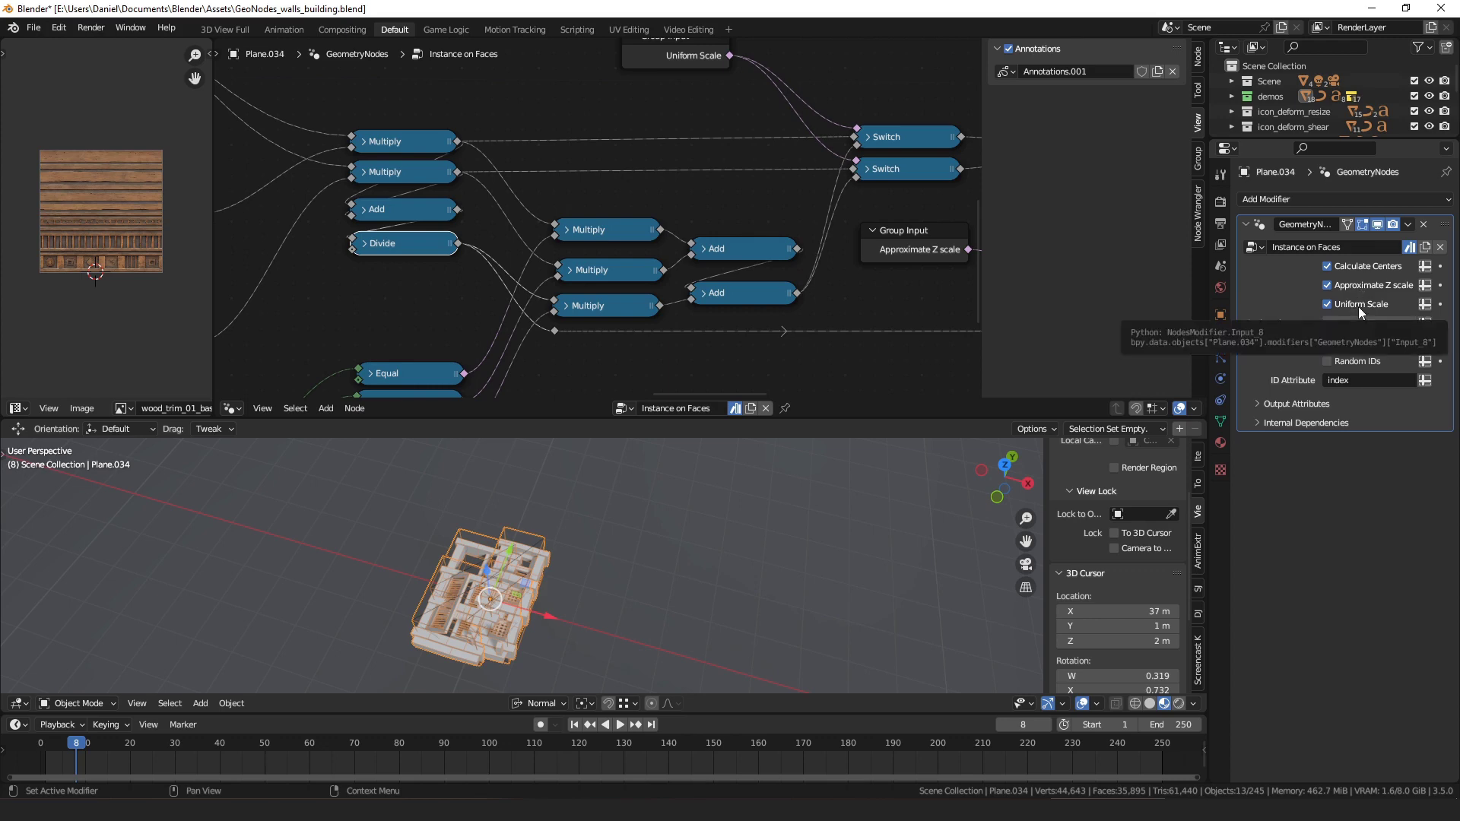
# Step: Examine the Scale Axis X, Y, Avg group input and the comparison settings of the Equal nodes it drives
pyautogui.moveTo(535, 303); pyautogui.dragTo(637, 212, button='middle')
pyautogui.scroll(-3, 637, 211)
pyautogui.moveTo(380, 347); pyautogui.dragTo(596, 257, button='middle')
pyautogui.scroll(2, 596, 257)
pyautogui.click(562, 278)
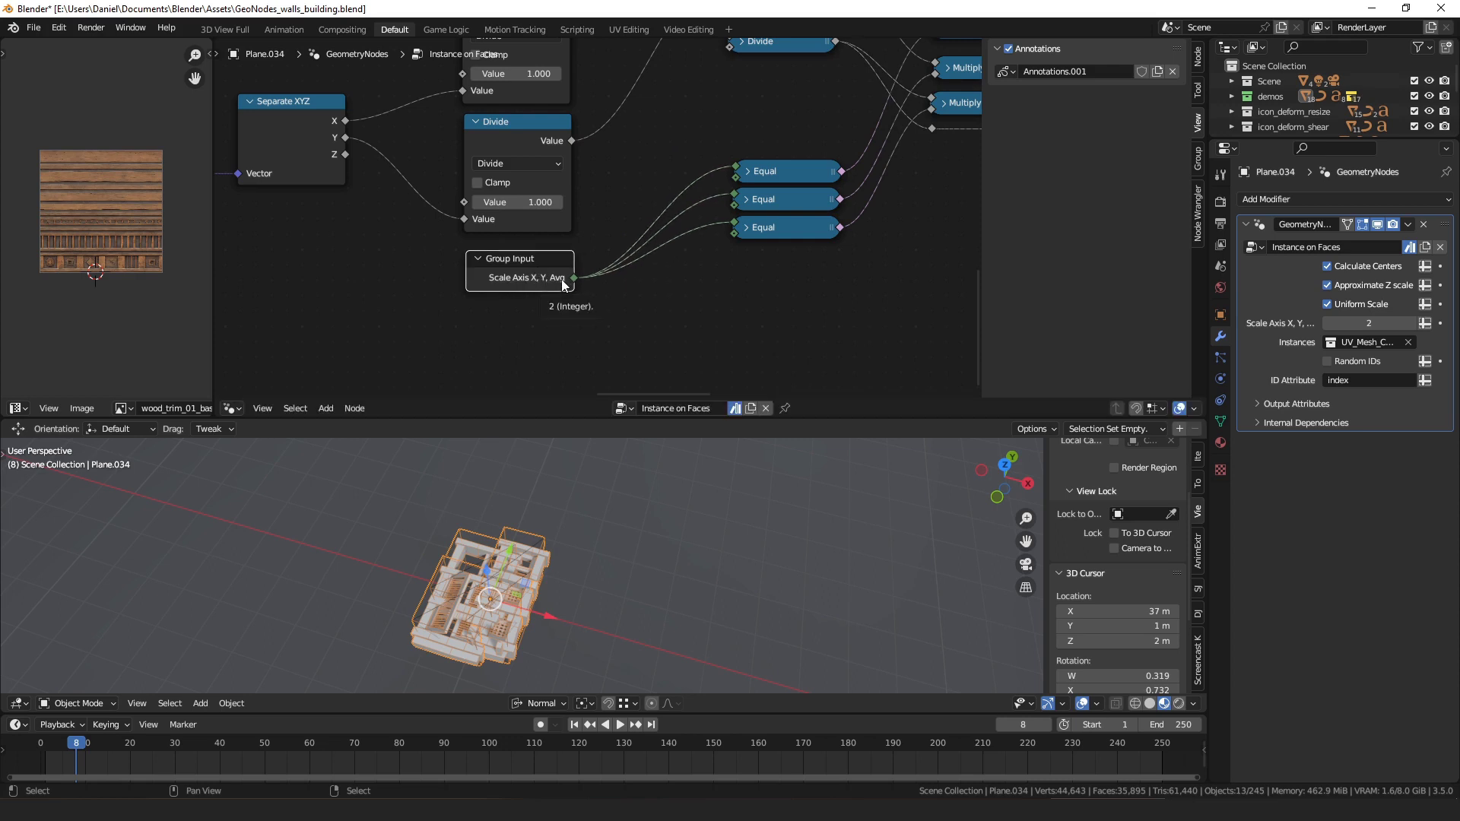
pyautogui.moveTo(575, 282); pyautogui.dragTo(528, 289, button='middle')
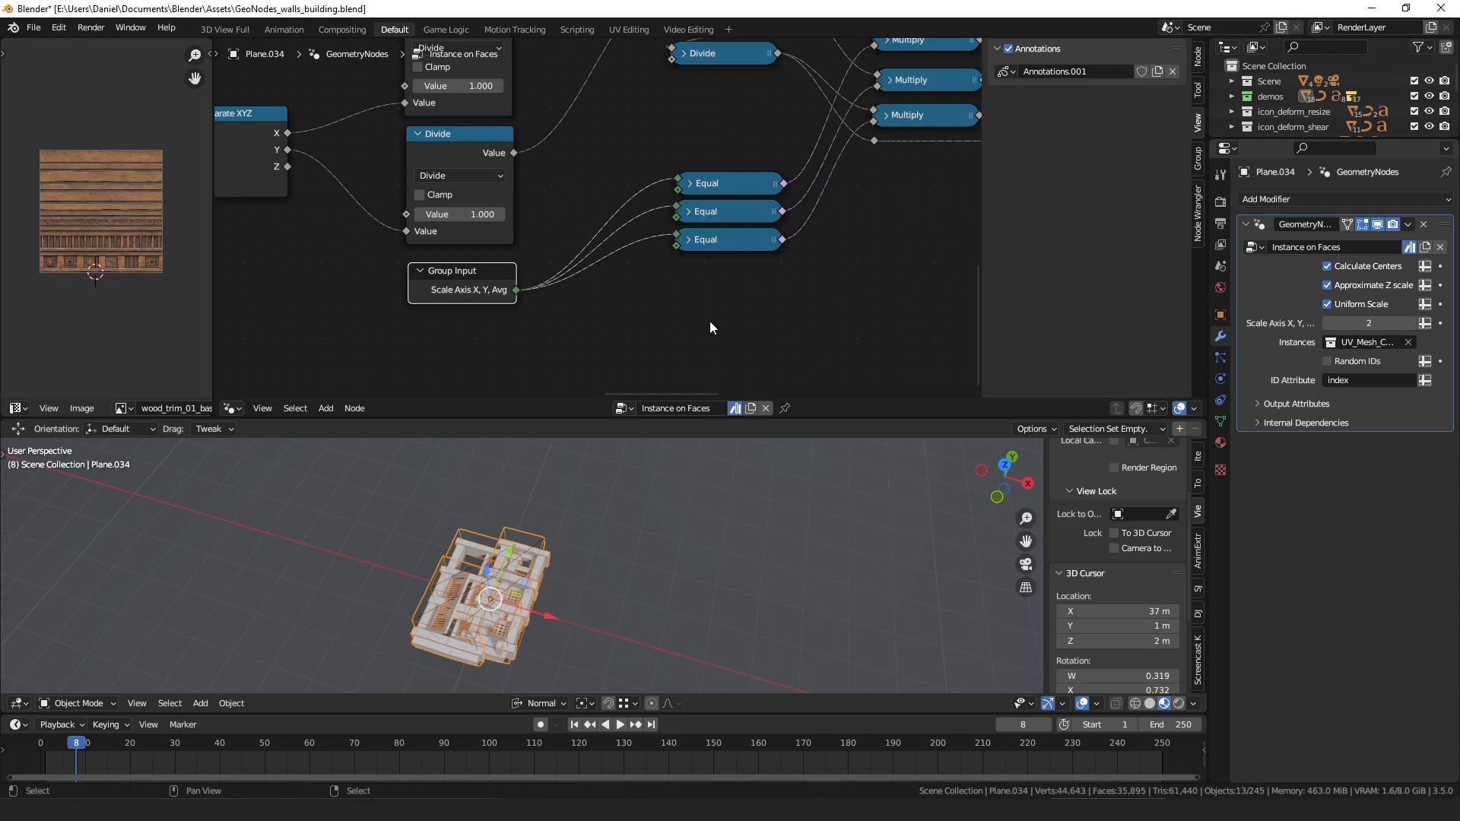
pyautogui.moveTo(739, 267); pyautogui.dragTo(671, 296, button='middle')
pyautogui.click(624, 215)
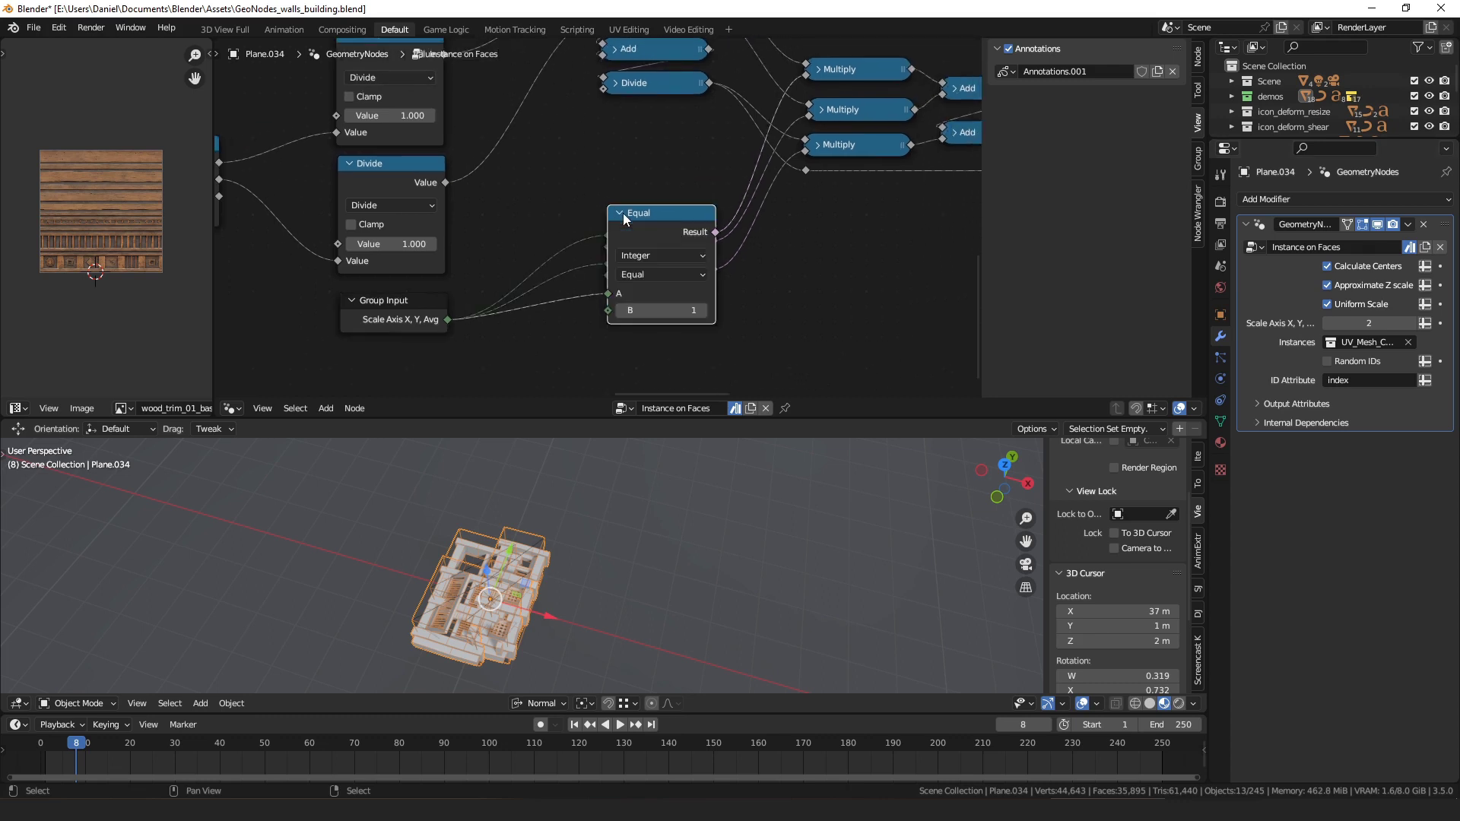
pyautogui.click(623, 214)
pyautogui.click(625, 269)
pyautogui.click(626, 269)
# Step: Trace the Equal results into the three Multiply nodes and on to the first Add node
pyautogui.moveTo(817, 220); pyautogui.dragTo(606, 312, button='middle')
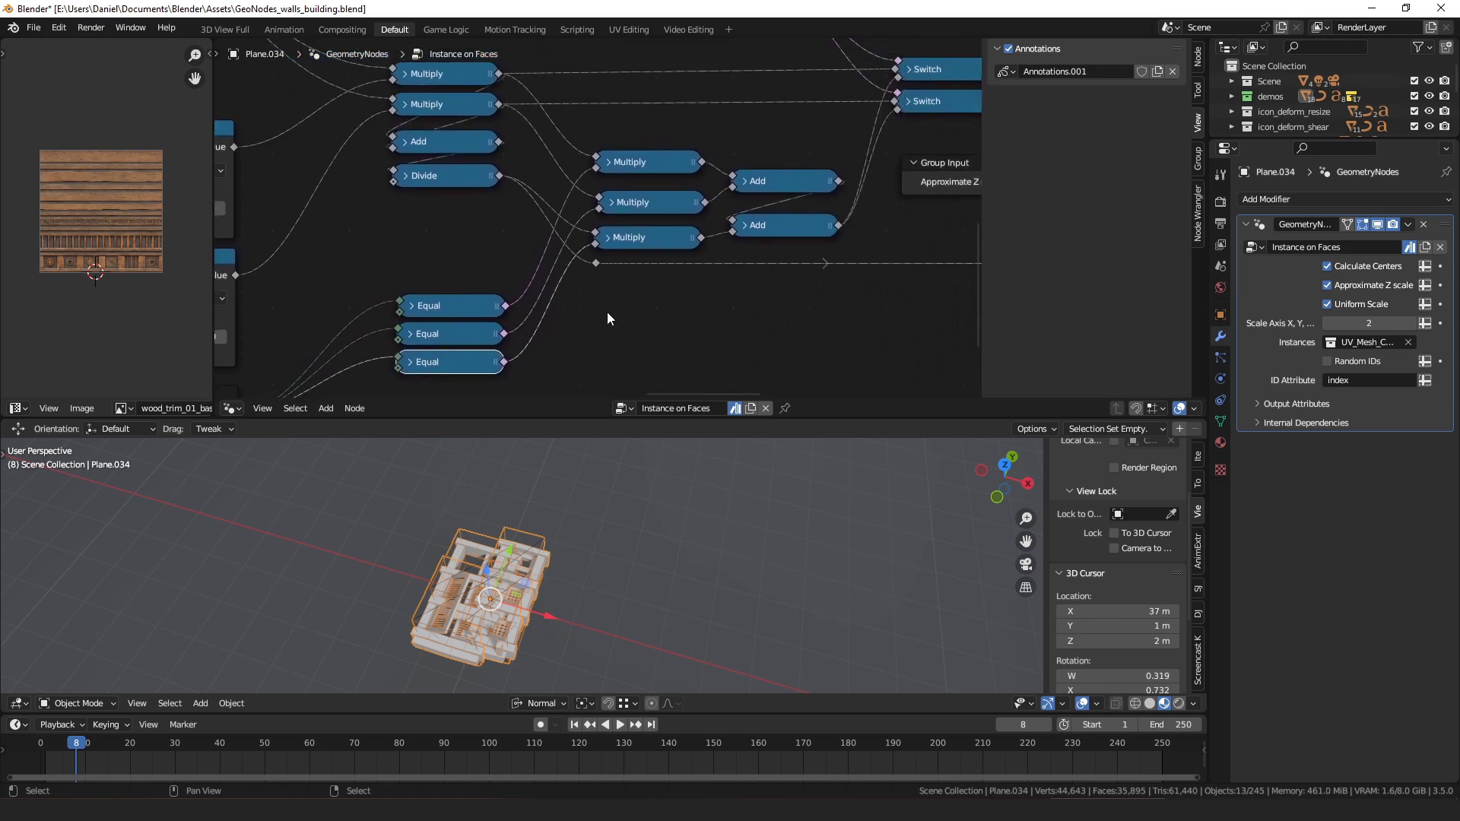
pyautogui.moveTo(640, 175); pyautogui.dragTo(623, 210, button='middle')
pyautogui.moveTo(477, 352); pyautogui.dragTo(501, 267, button='middle')
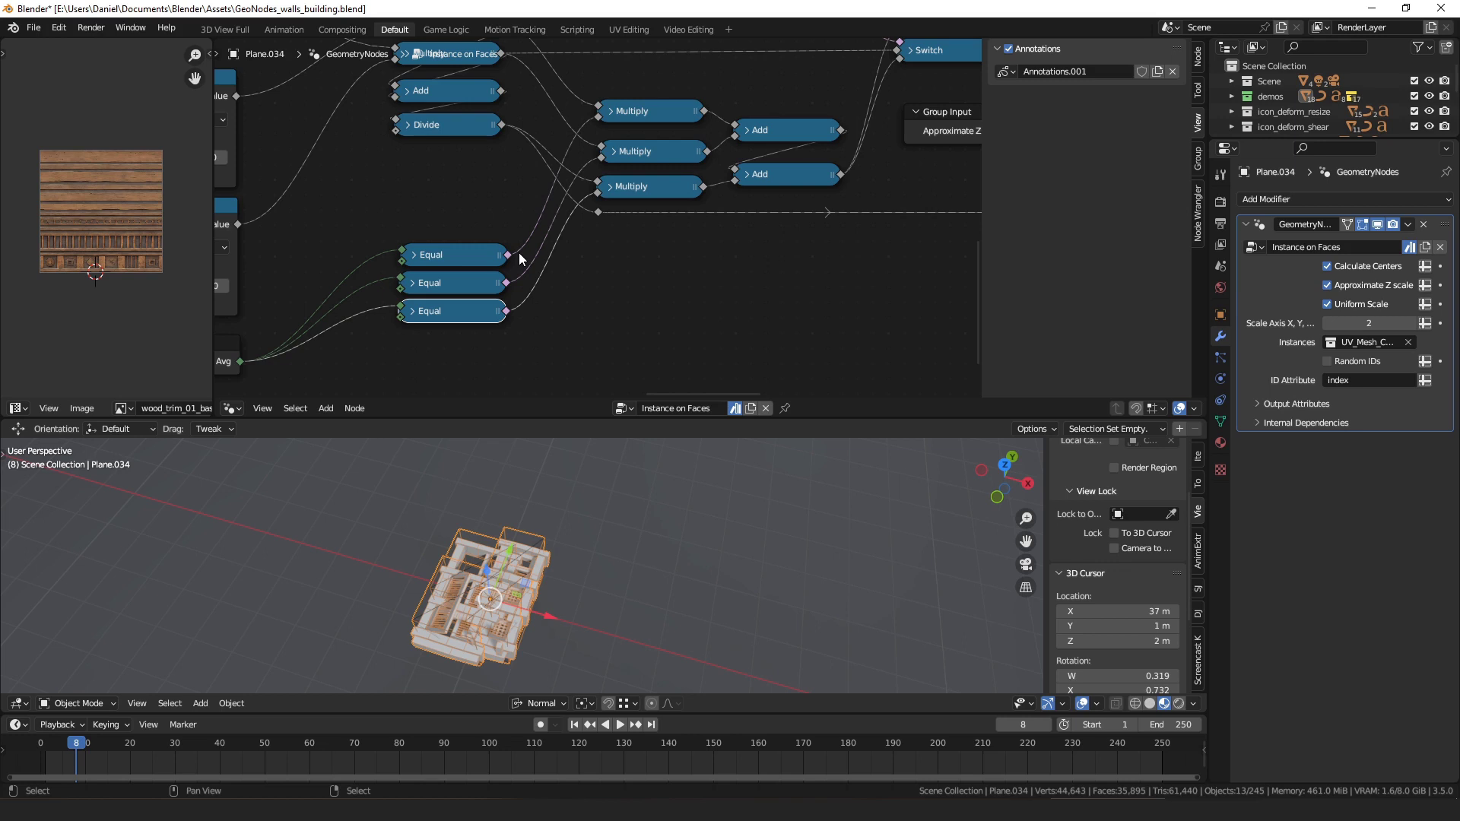
pyautogui.moveTo(519, 252); pyautogui.dragTo(476, 315, button='middle')
pyautogui.moveTo(582, 171); pyautogui.dragTo(588, 131)
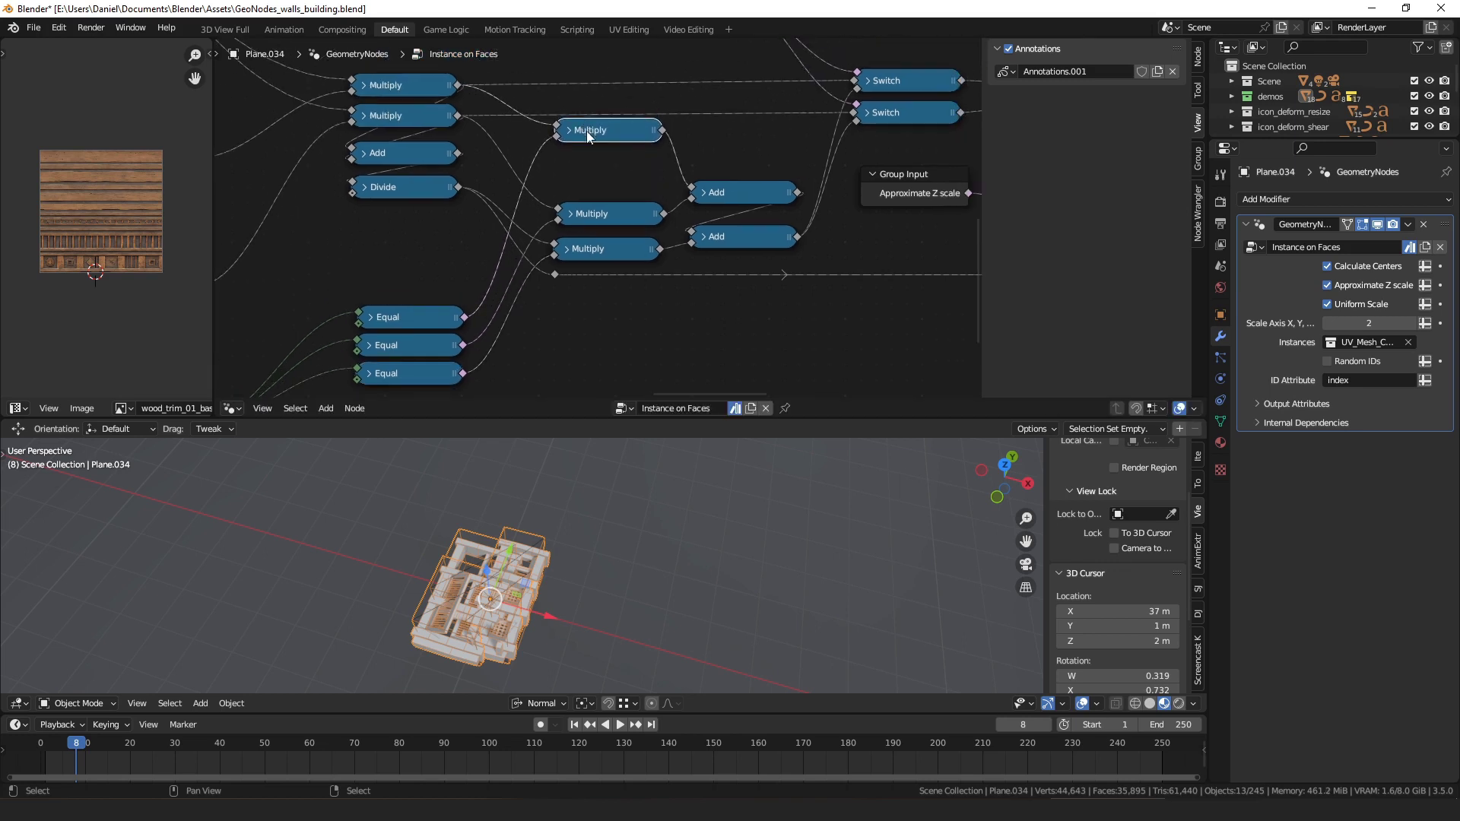
pyautogui.moveTo(591, 219)
pyautogui.mouseDown()
pyautogui.moveTo(592, 179)
pyautogui.moveTo(599, 234)
pyautogui.mouseUp()
pyautogui.moveTo(607, 174); pyautogui.dragTo(604, 207)
pyautogui.moveTo(605, 136); pyautogui.dragTo(597, 177)
pyautogui.moveTo(724, 202); pyautogui.dragTo(601, 209, button='middle')
pyautogui.moveTo(608, 245); pyautogui.dragTo(606, 233)
pyautogui.moveTo(585, 197); pyautogui.dragTo(635, 174, button='middle')
pyautogui.moveTo(648, 174); pyautogui.dragTo(650, 179)
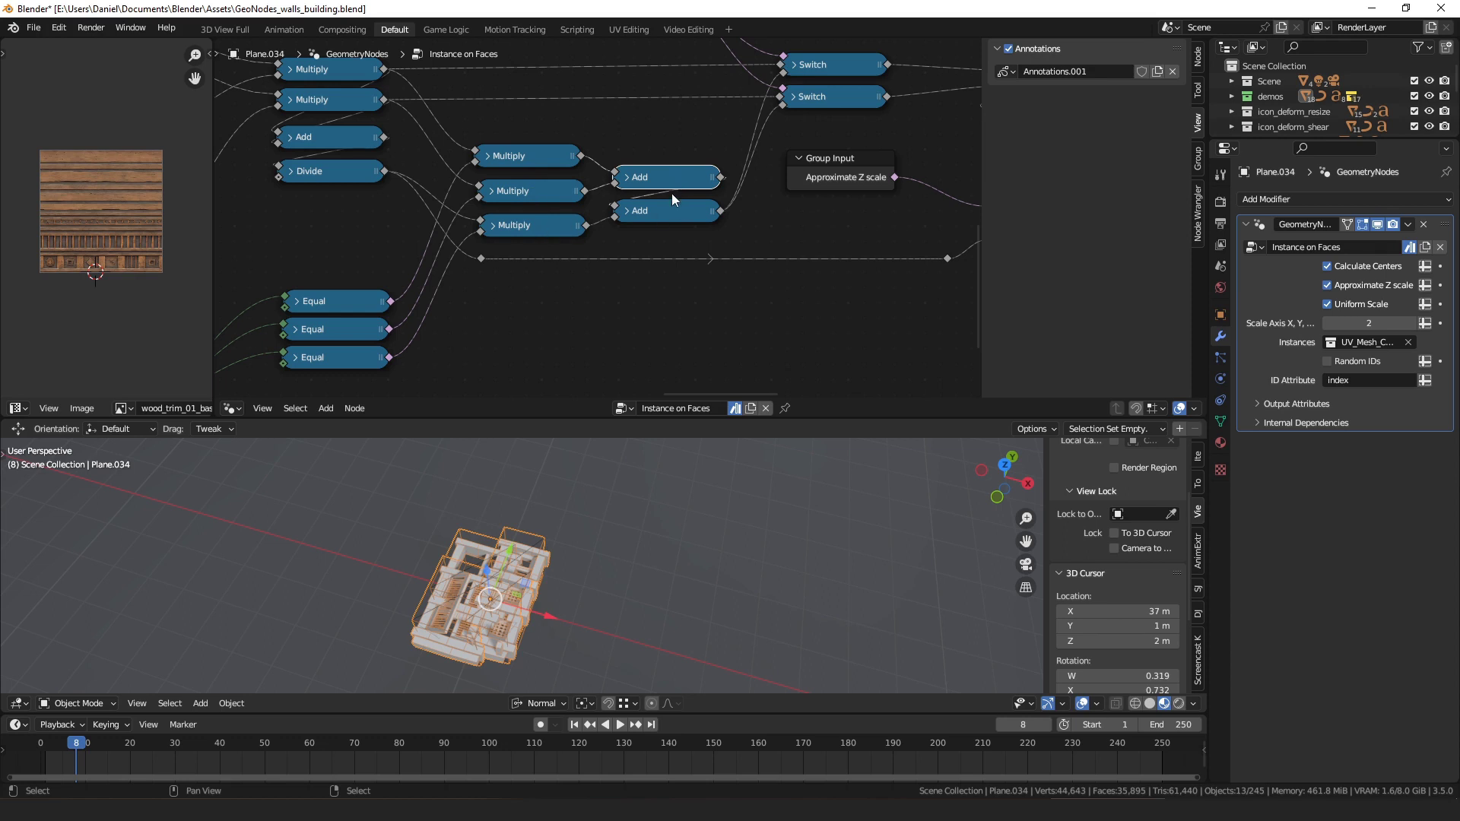
# Step: Follow the summed axis scale from the Add nodes into the two Switch nodes driven by Uniform Scale
pyautogui.moveTo(673, 184); pyautogui.dragTo(451, 324, button='middle')
pyautogui.moveTo(602, 235); pyautogui.dragTo(602, 242)
pyautogui.moveTo(396, 125)
pyautogui.mouseDown()
pyautogui.moveTo(394, 92)
pyautogui.moveTo(412, 105)
pyautogui.mouseUp()
pyautogui.moveTo(490, 147); pyautogui.dragTo(736, 166, button='middle')
pyautogui.moveTo(407, 227); pyautogui.dragTo(619, 204)
pyautogui.moveTo(408, 257); pyautogui.dragTo(604, 243)
pyautogui.moveTo(806, 291); pyautogui.dragTo(655, 228, button='middle')
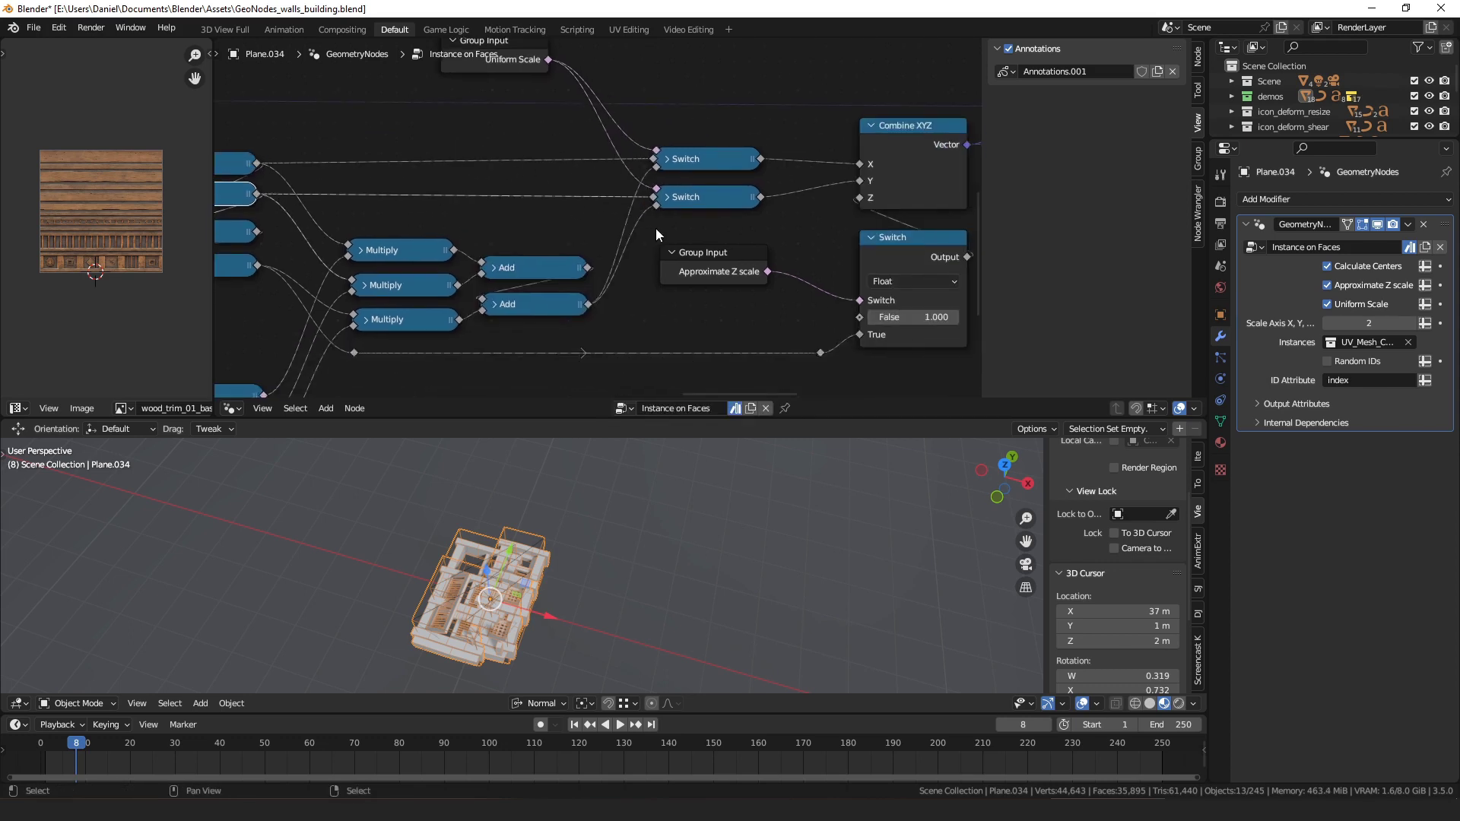
pyautogui.moveTo(588, 303); pyautogui.dragTo(663, 228)
pyautogui.press('Escape')
pyautogui.moveTo(580, 303); pyautogui.dragTo(580, 294)
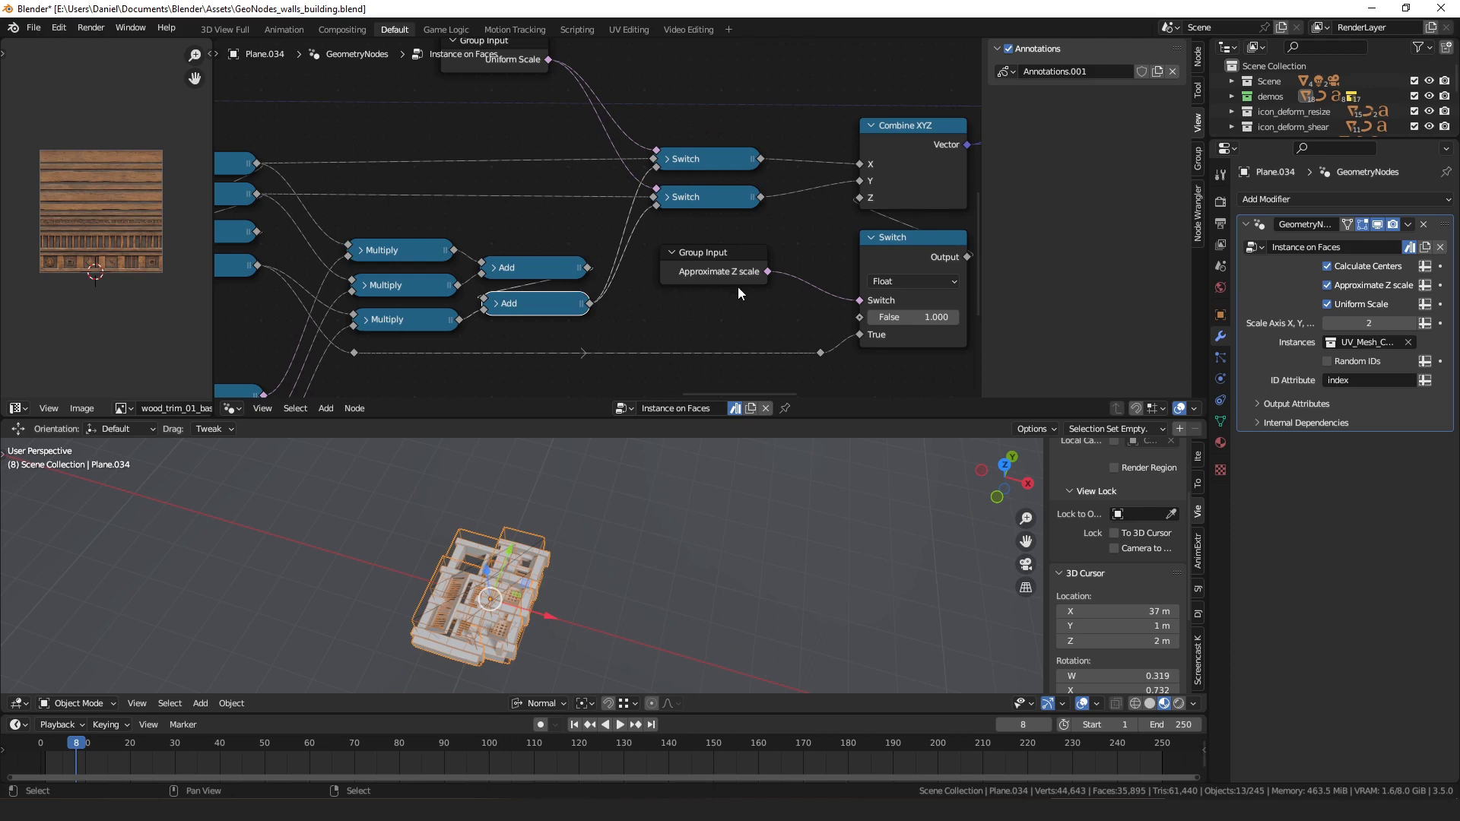
# Step: Set the False value of the float Switch controlled by Approximate Z scale to 0.800
pyautogui.moveTo(738, 286); pyautogui.dragTo(593, 257, button='middle')
pyautogui.moveTo(563, 244); pyautogui.dragTo(558, 254)
pyautogui.moveTo(596, 277); pyautogui.dragTo(614, 267, button='middle')
pyautogui.moveTo(768, 216); pyautogui.dragTo(766, 218)
pyautogui.moveTo(780, 285); pyautogui.dragTo(622, 286)
pyautogui.write('name')
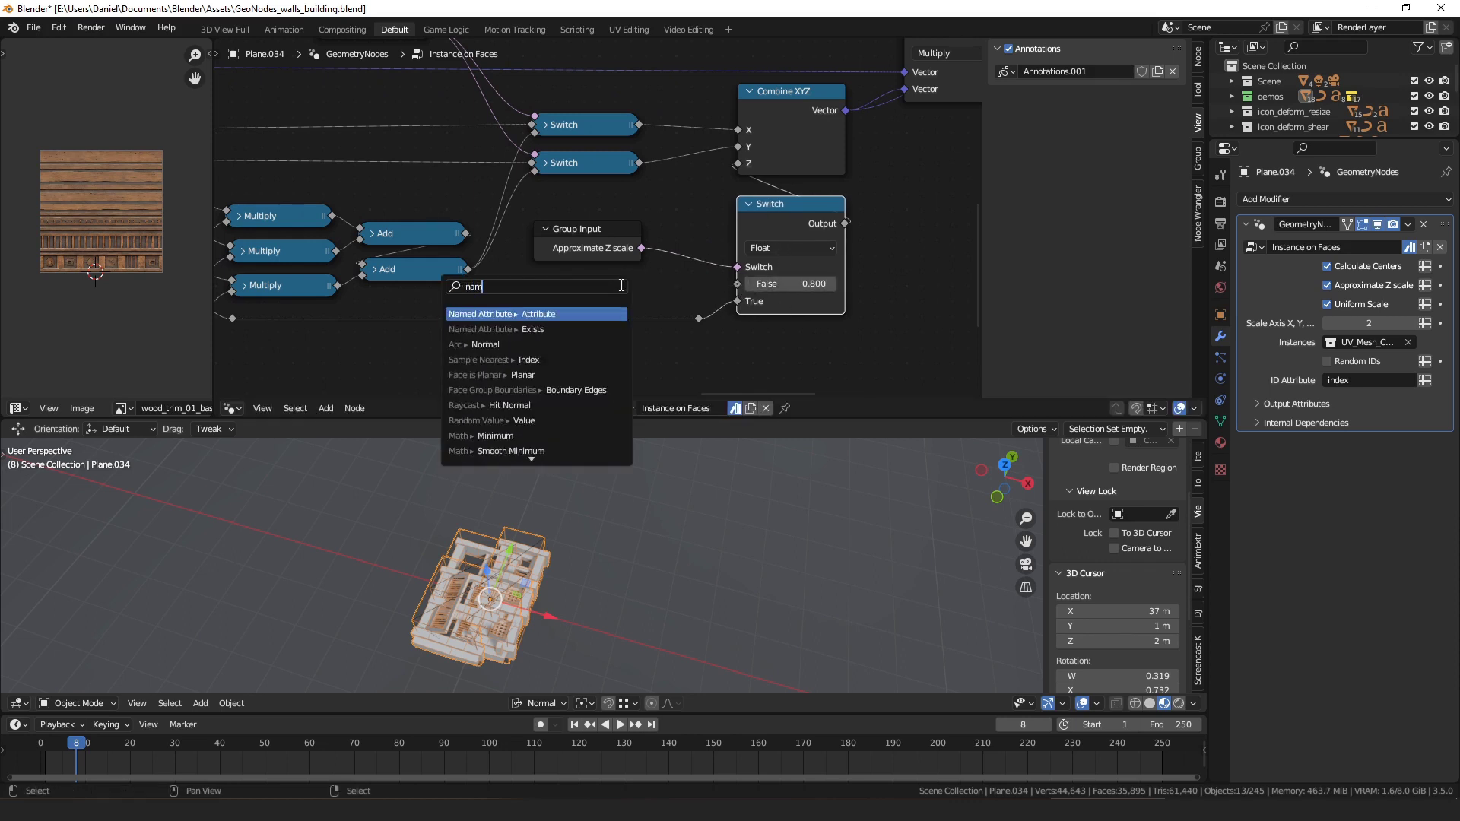
pyautogui.press('Return')
pyautogui.hotkey('ctrl', 'z')
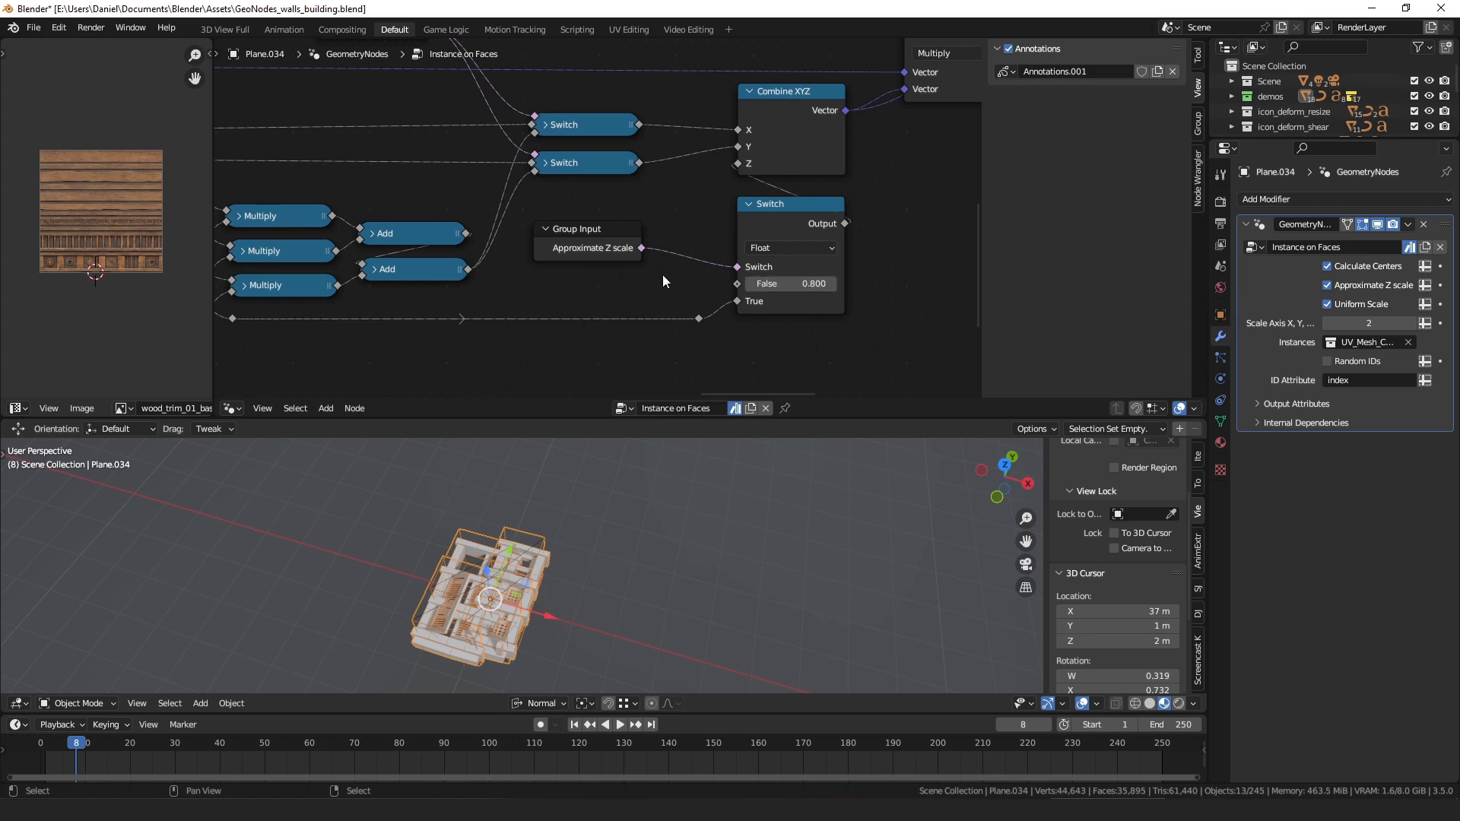
# Step: Expose the float Switch's False value as a group input named OR Z Scale below Approximate Z scale, and turn off Approximate Z scale
pyautogui.moveTo(737, 284); pyautogui.dragTo(629, 285)
pyautogui.write('in')
pyautogui.press('Return')
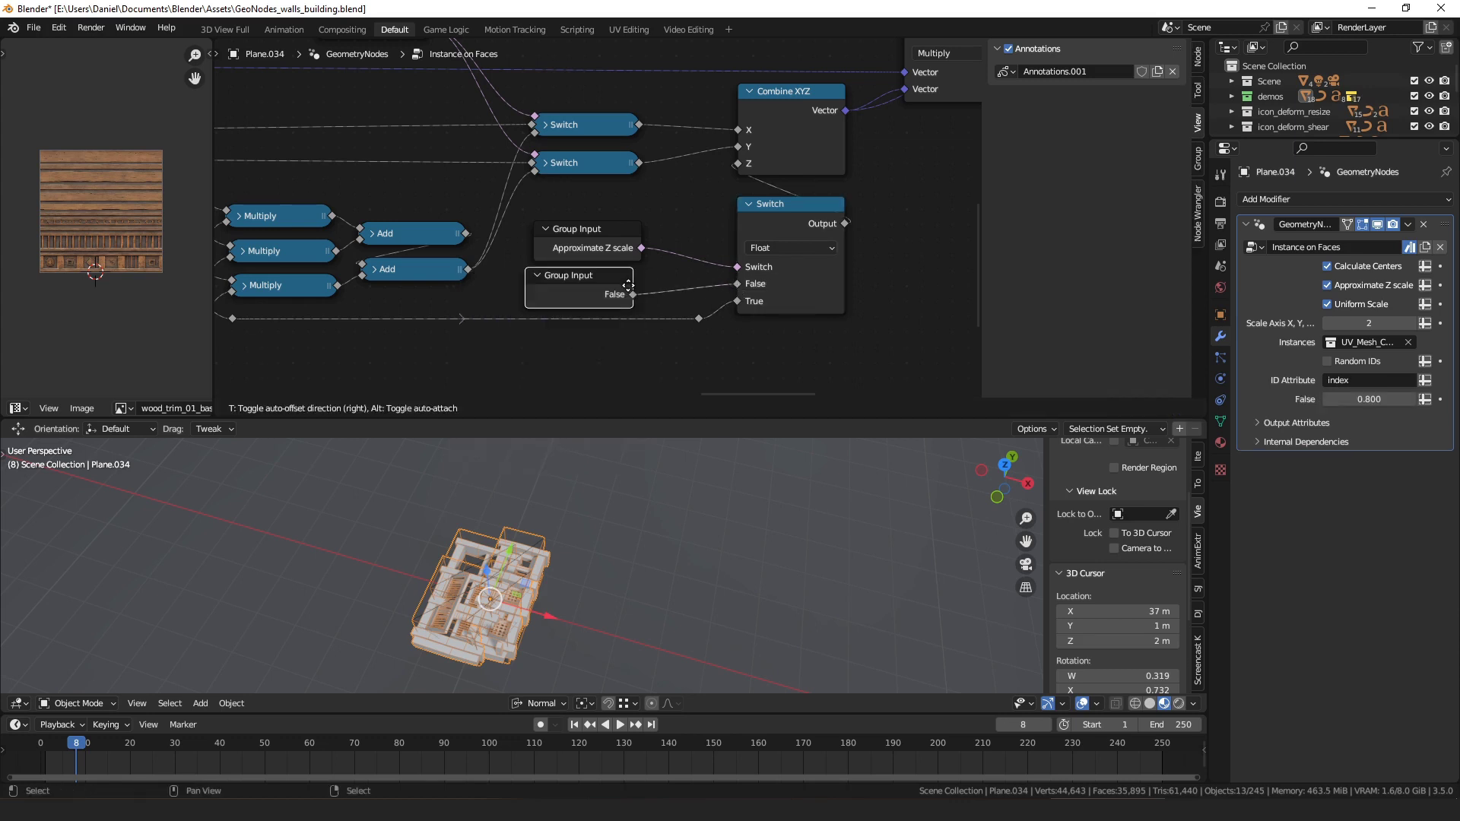
pyautogui.click(632, 287)
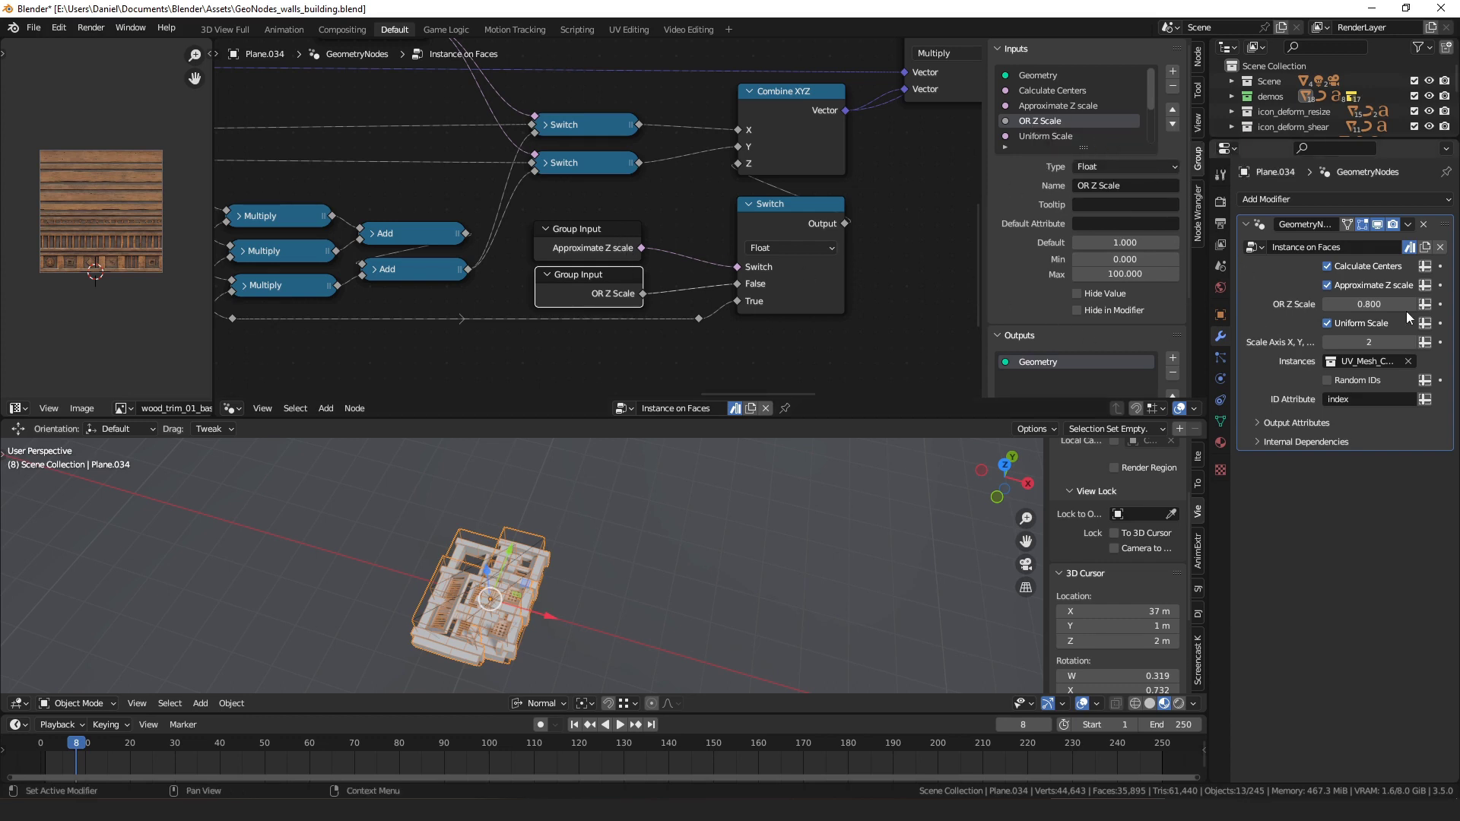
pyautogui.moveTo(1369, 304)
pyautogui.mouseDown()
pyautogui.moveTo(1458, 304)
pyautogui.moveTo(1371, 304)
pyautogui.mouseUp()
pyautogui.click(1372, 288)
# Step: Examine the float Switch for Z scale and the two Uniform Scale Switch nodes feeding Combine XYZ
pyautogui.moveTo(788, 223); pyautogui.dragTo(624, 229, button='middle')
pyautogui.click(650, 226)
pyautogui.click(532, 232)
pyautogui.moveTo(401, 150); pyautogui.dragTo(715, 211, button='middle')
pyautogui.moveTo(713, 201); pyautogui.dragTo(717, 232)
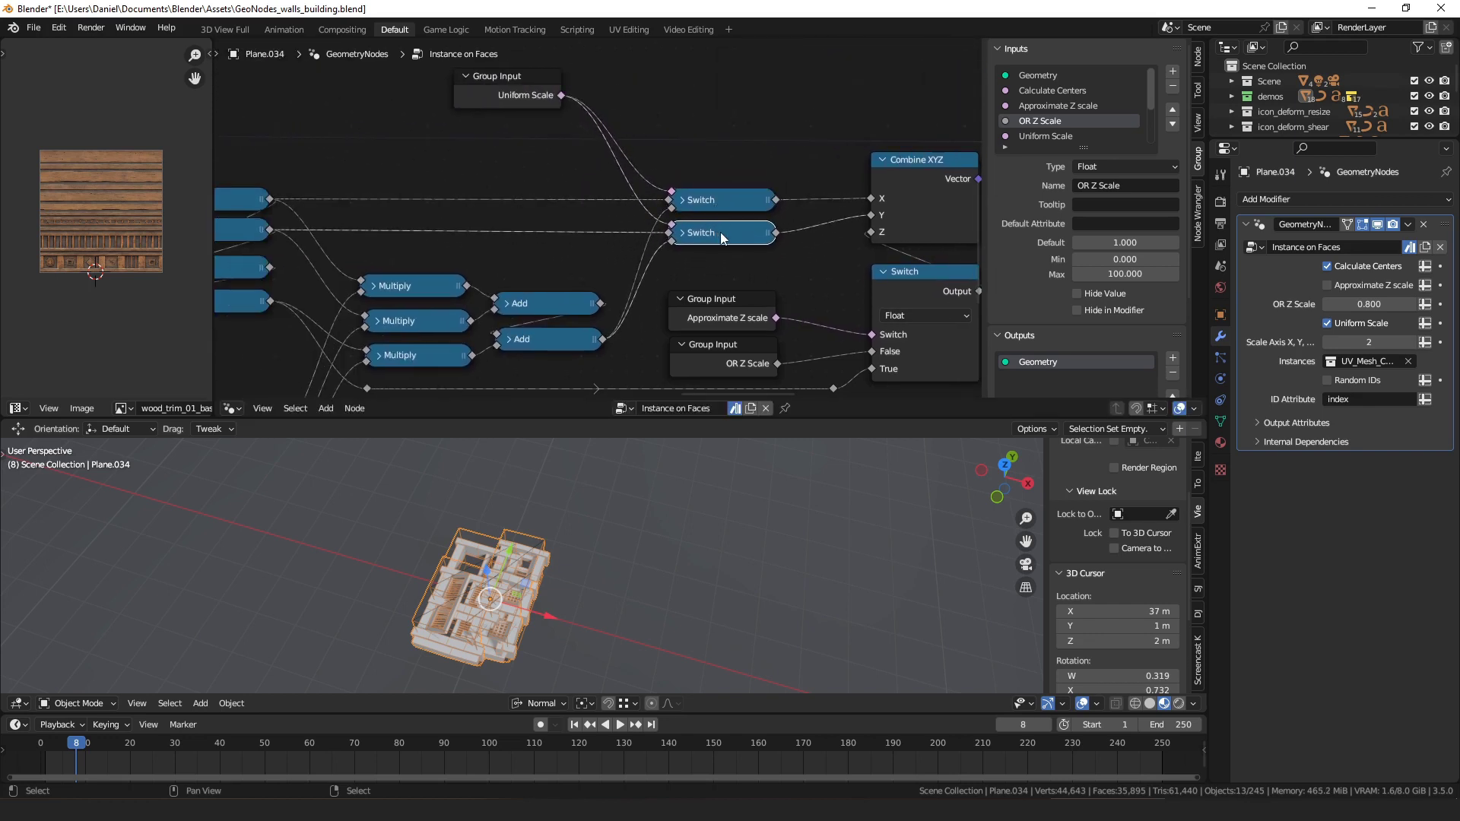
# Step: Follow the Combine XYZ scale vector from the Switch nodes through to the Scale Instances node
pyautogui.moveTo(867, 205); pyautogui.dragTo(683, 154, button='middle')
pyautogui.moveTo(734, 242); pyautogui.dragTo(740, 234)
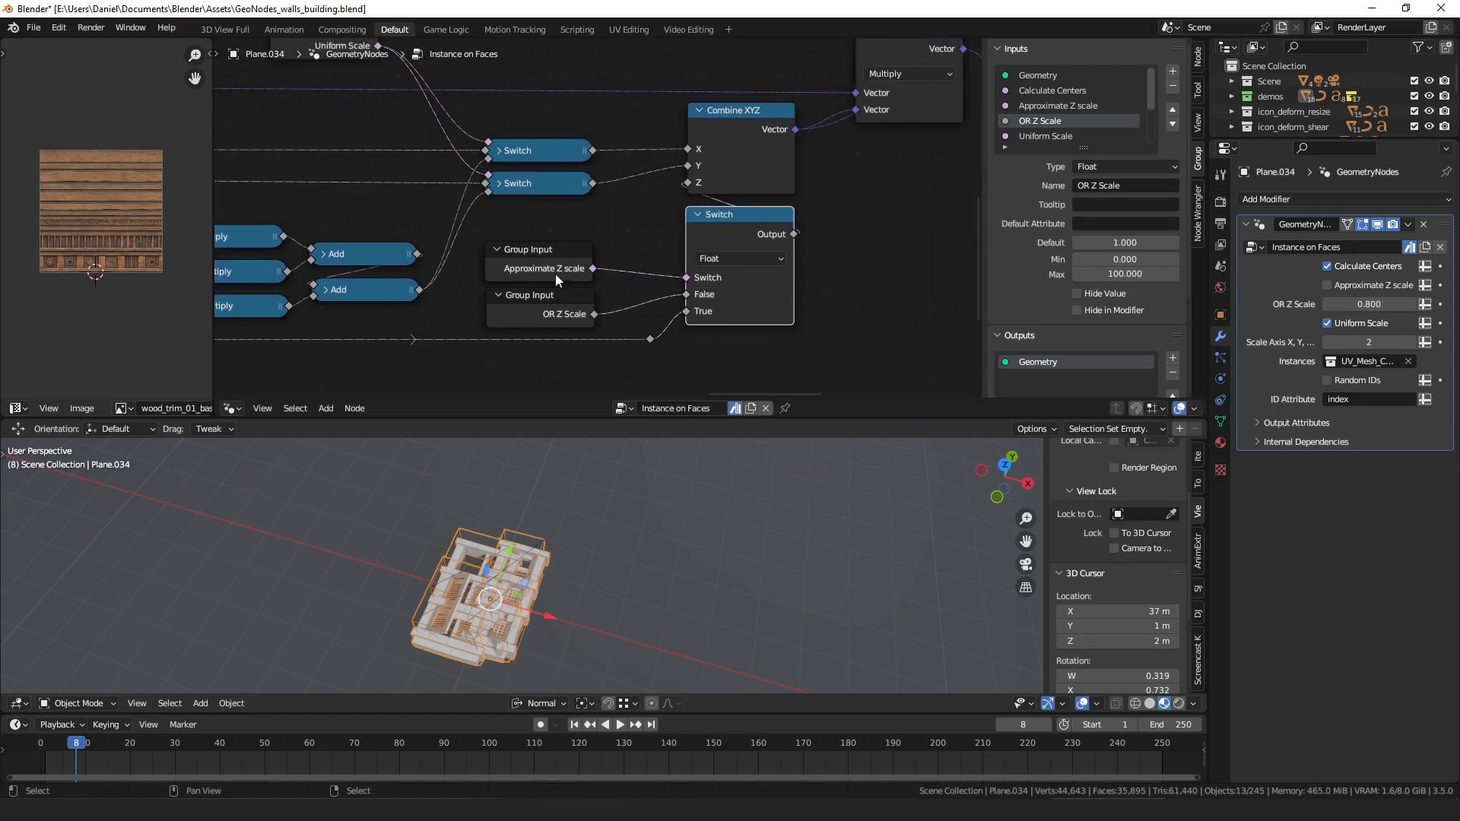
pyautogui.moveTo(762, 180); pyautogui.dragTo(590, 297, button='middle')
pyautogui.scroll(-2, 549, 263)
pyautogui.scroll(-1, 590, 296)
pyautogui.scroll(3, 525, 226)
pyautogui.moveTo(524, 225); pyautogui.dragTo(545, 183, button='middle')
pyautogui.moveTo(545, 204); pyautogui.dragTo(542, 200)
pyautogui.moveTo(675, 203); pyautogui.dragTo(479, 312, button='middle')
pyautogui.moveTo(746, 122); pyautogui.dragTo(702, 156, button='middle')
pyautogui.moveTo(695, 161); pyautogui.dragTo(694, 164)
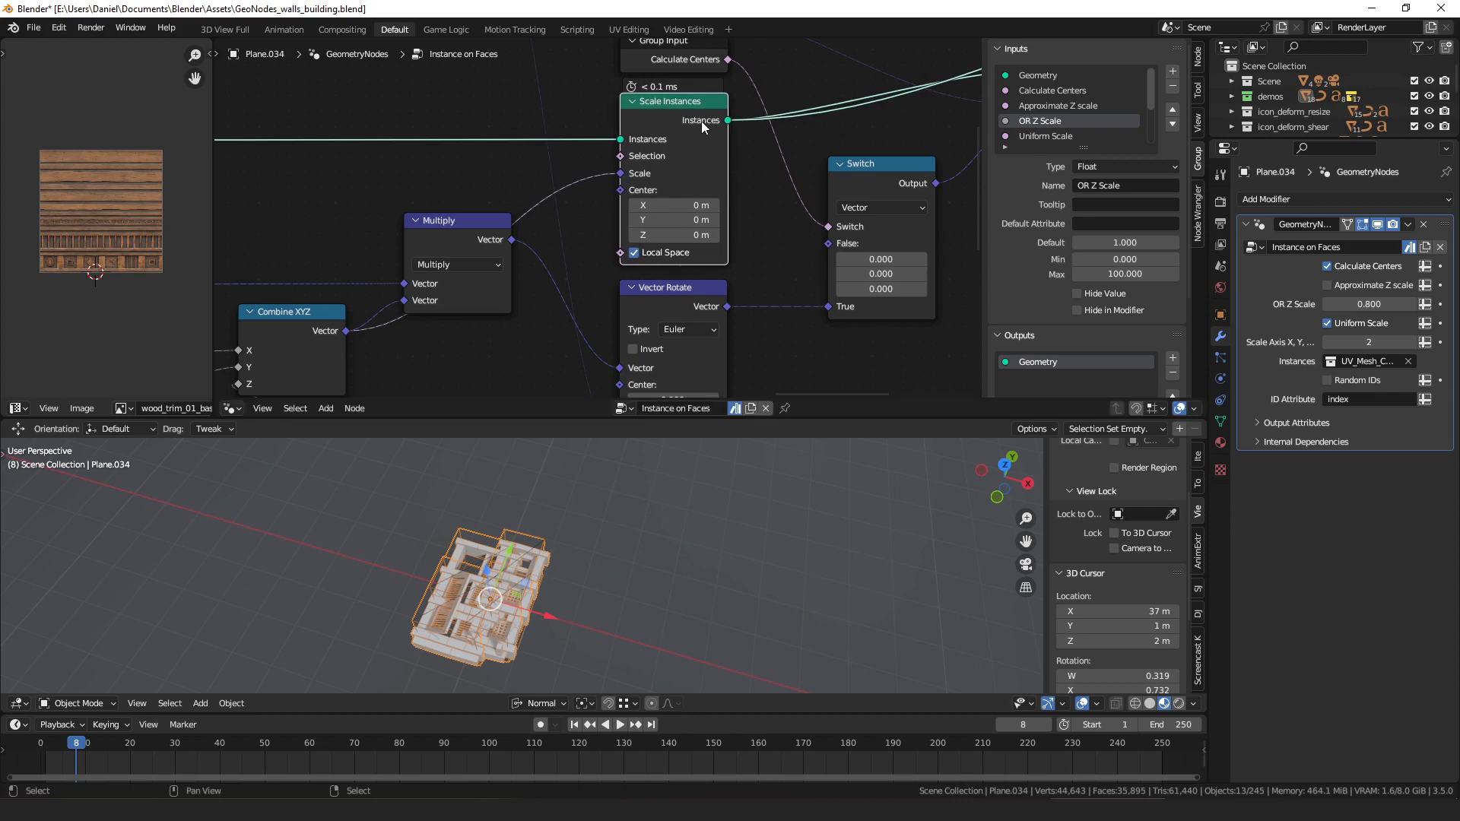
# Step: Preview the output of the Set Position node after Scale Instances
pyautogui.scroll(-5, 736, 135)
pyautogui.moveTo(757, 139); pyautogui.dragTo(492, 177, button='middle')
pyautogui.moveTo(651, 131); pyautogui.dragTo(649, 142)
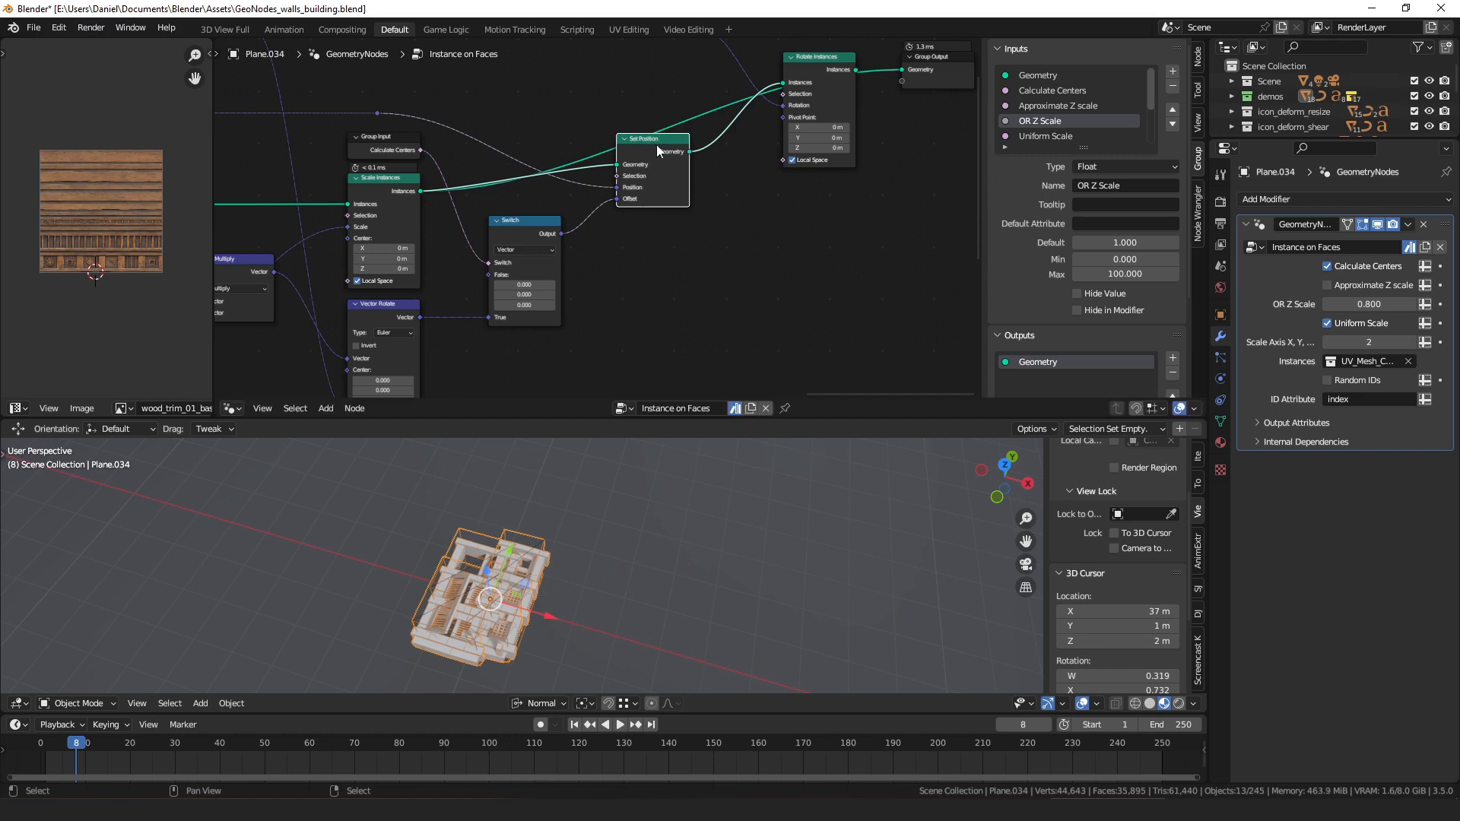
pyautogui.keyDown('alt'); pyautogui.keyDown('shift'); pyautogui.click(659, 145); pyautogui.keyUp('shift'); pyautogui.keyUp('alt')
pyautogui.moveTo(652, 222); pyautogui.dragTo(695, 203, button='middle')
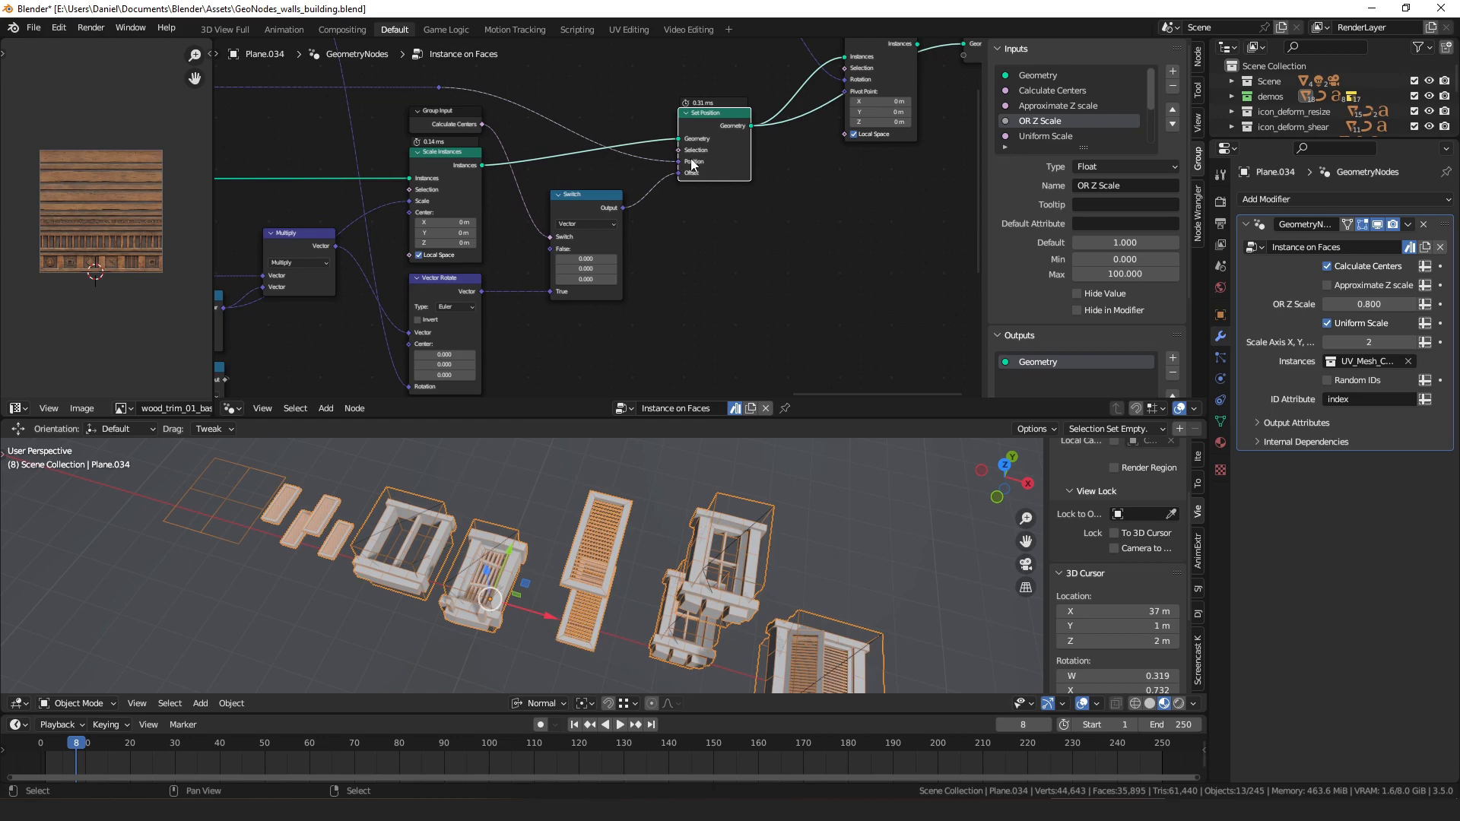
# Step: Trace Set Position's Position input back to the averaged vertex positions from Verts of Face
pyautogui.scroll(-8, 687, 145)
pyautogui.moveTo(505, 92); pyautogui.dragTo(784, 148, button='middle')
pyautogui.moveTo(418, 156); pyautogui.dragTo(764, 144, button='middle')
pyautogui.scroll(6, 612, 149)
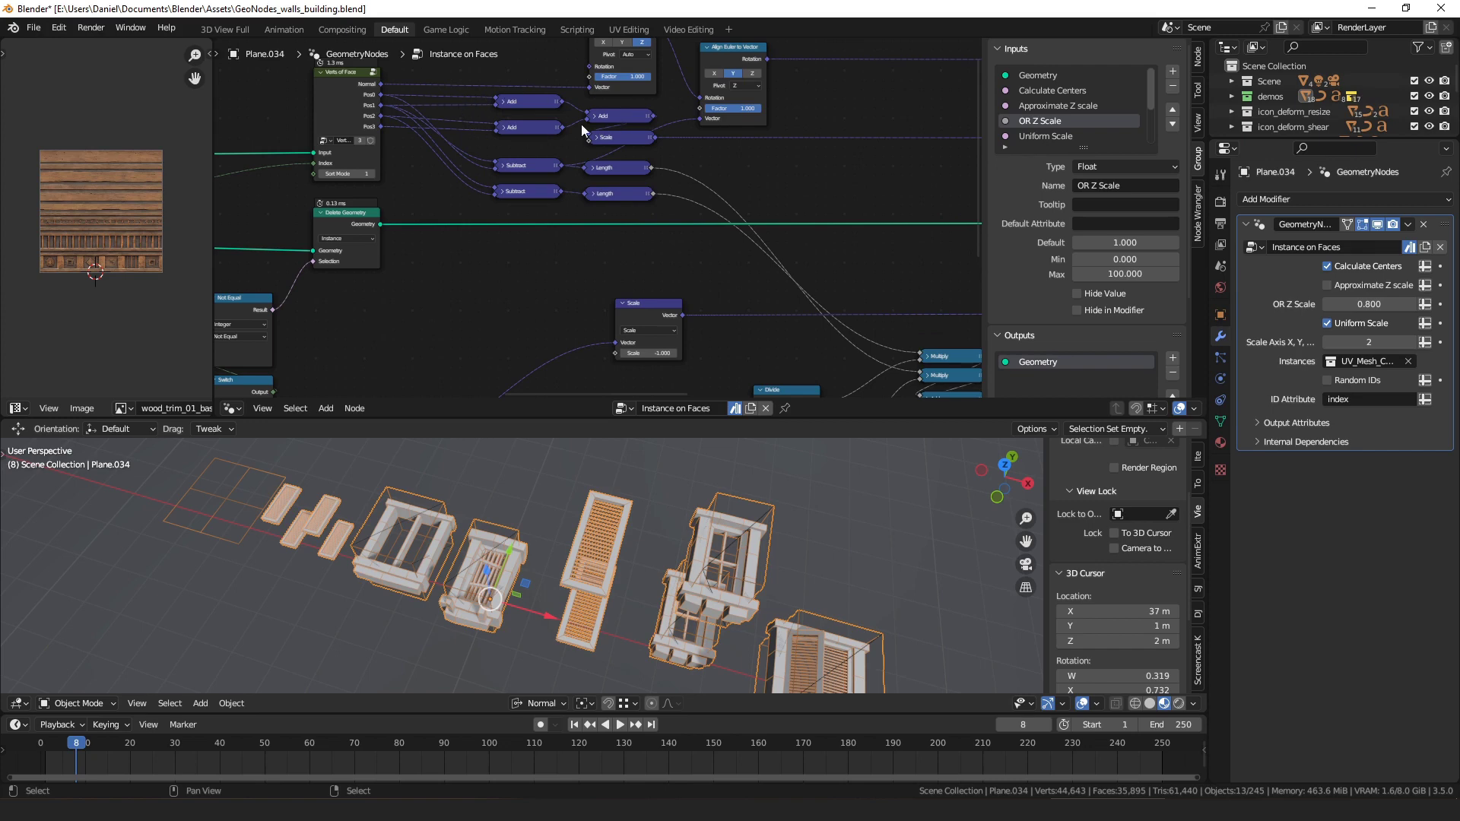
pyautogui.moveTo(797, 155); pyautogui.dragTo(243, 147, button='middle')
pyautogui.moveTo(791, 182); pyautogui.dragTo(456, 184, button='middle')
pyautogui.scroll(2, 613, 213)
pyautogui.scroll(2, 613, 213)
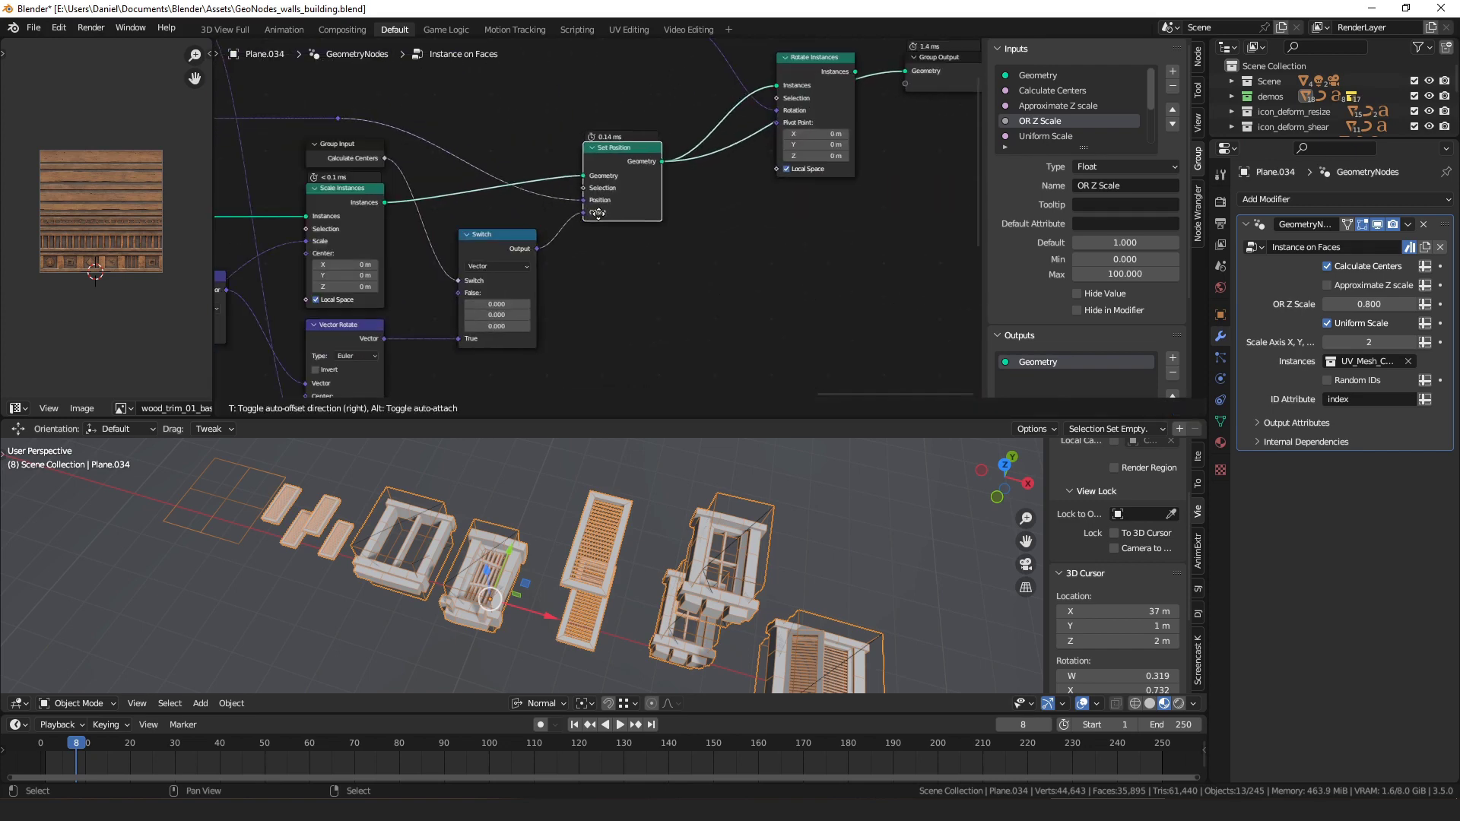
# Step: Toggle Calculate Centers off and on again, and examine the vector Switch feeding Set Position's Offset
pyautogui.click(1334, 271)
pyautogui.click(1333, 267)
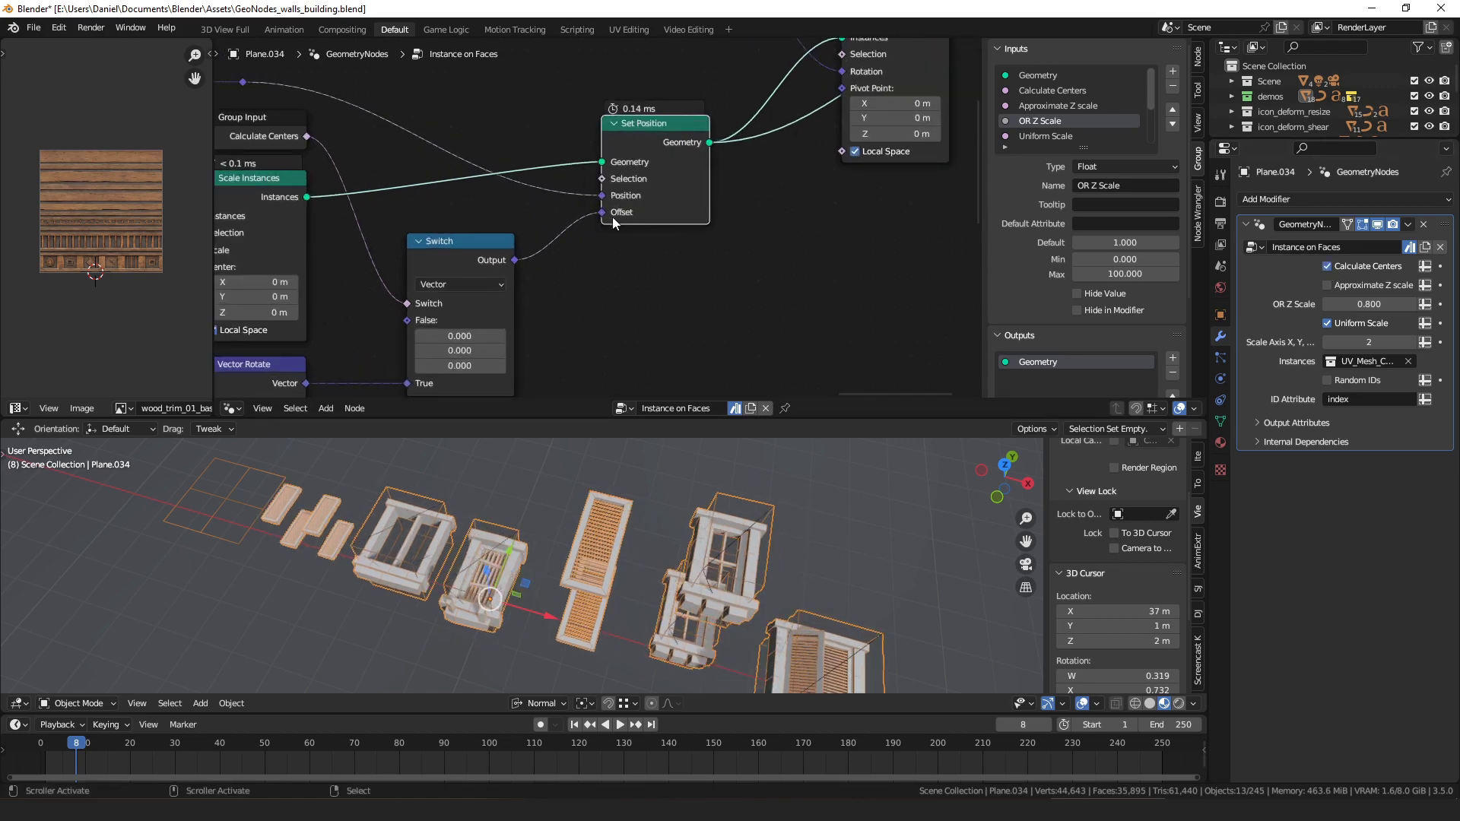
pyautogui.scroll(-1, 613, 217)
pyautogui.moveTo(616, 257); pyautogui.dragTo(657, 223, button='middle')
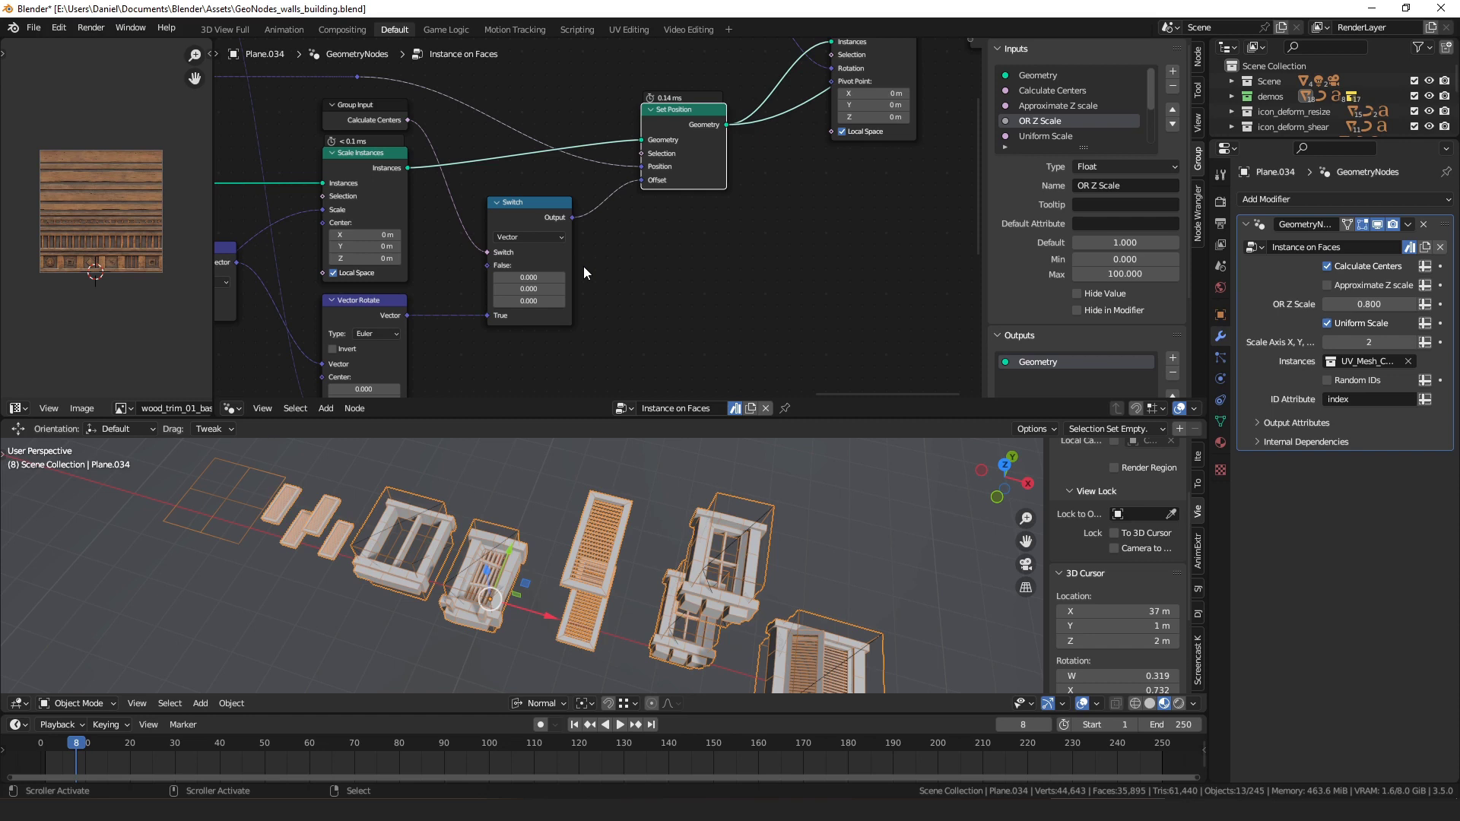
pyautogui.moveTo(616, 298); pyautogui.dragTo(665, 271, button='middle')
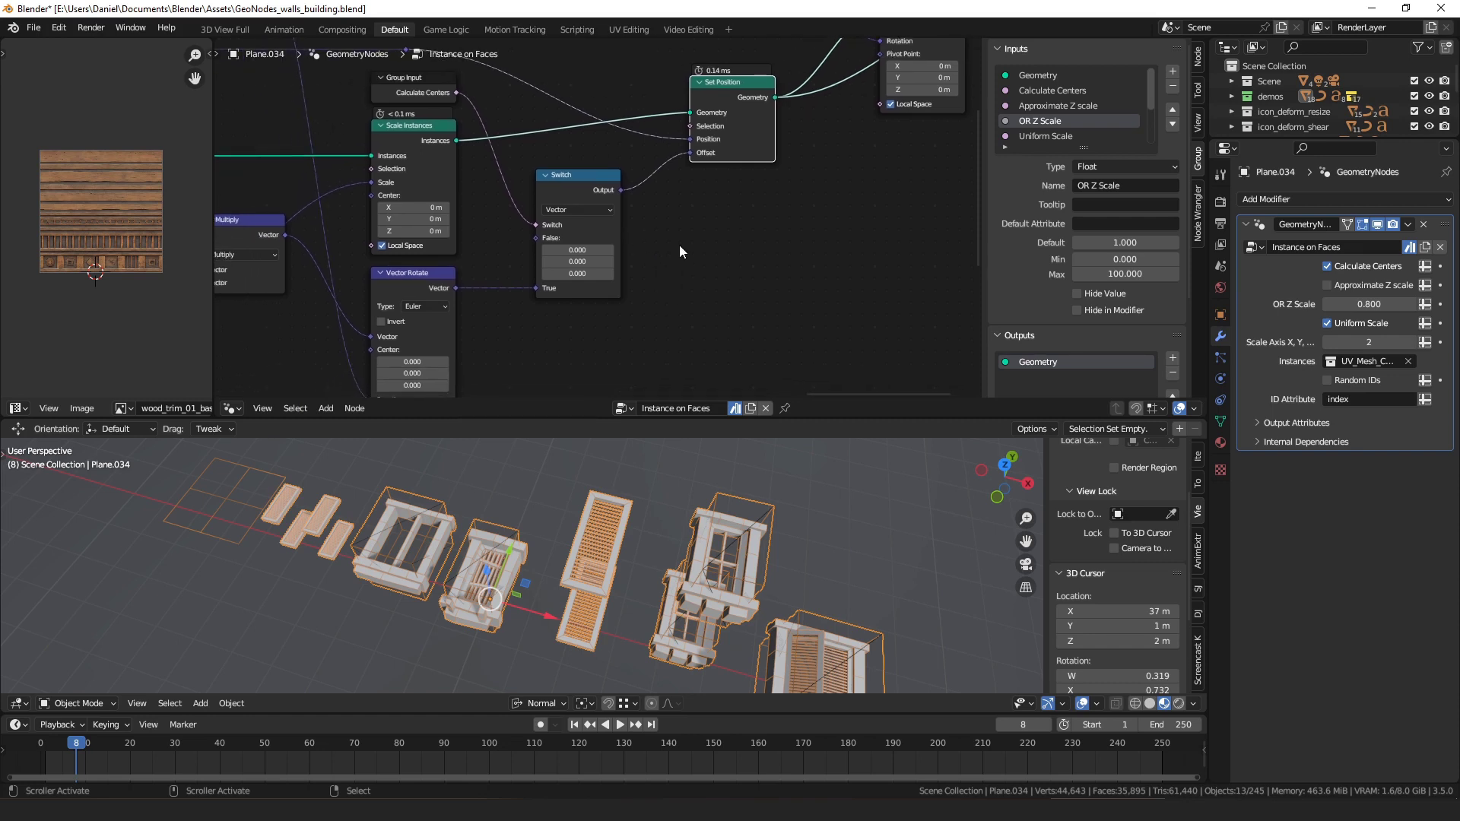
# Step: Inspect the Vector Rotate node that feeds the vector Switch's True input and the rotation line it draws from
pyautogui.moveTo(677, 245); pyautogui.dragTo(878, 193, button='middle')
pyautogui.moveTo(583, 231); pyautogui.dragTo(581, 230)
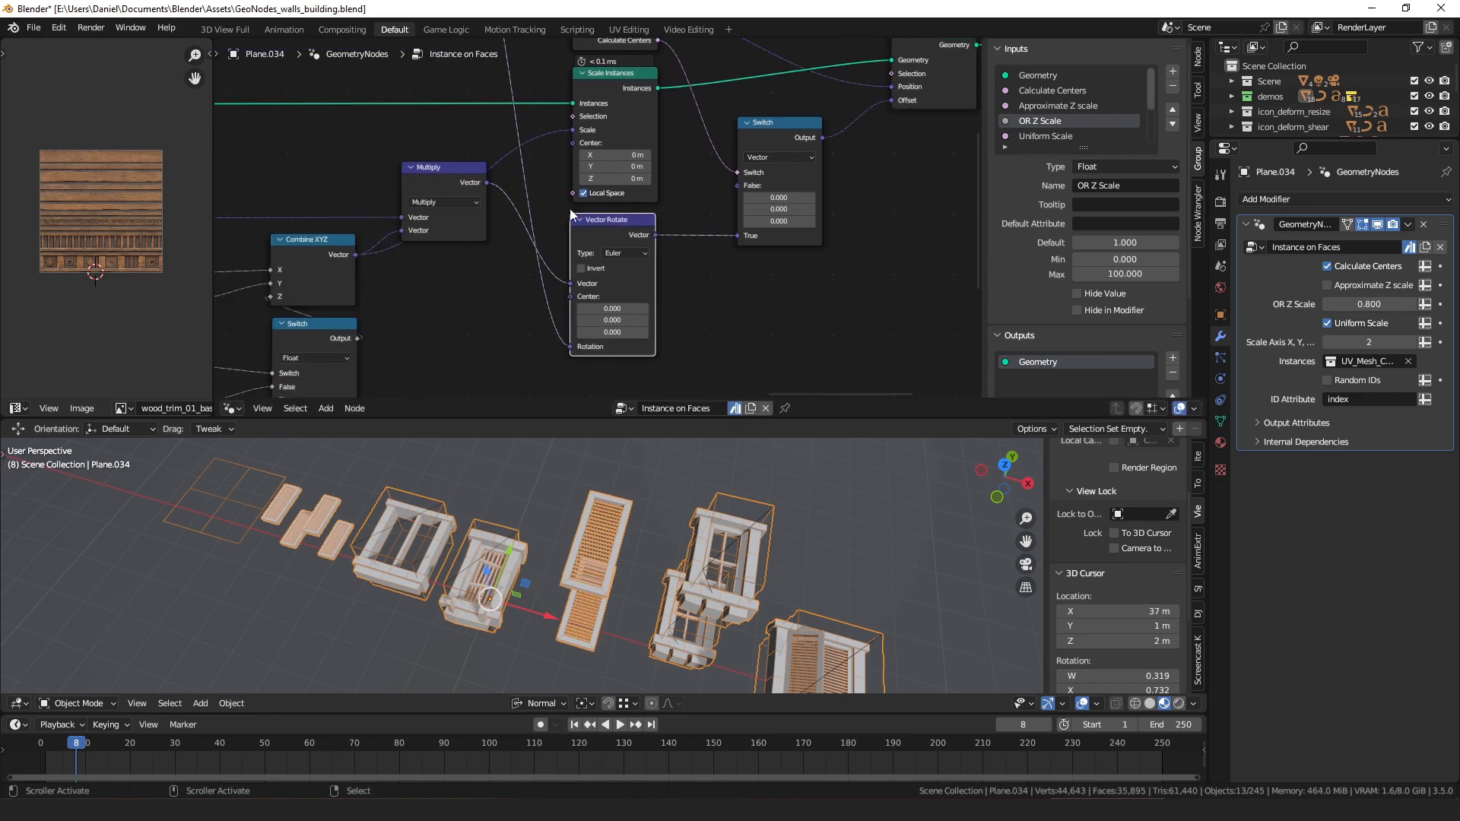
pyautogui.moveTo(581, 229); pyautogui.dragTo(665, 495, button='middle')
pyautogui.scroll(-4, 681, 199)
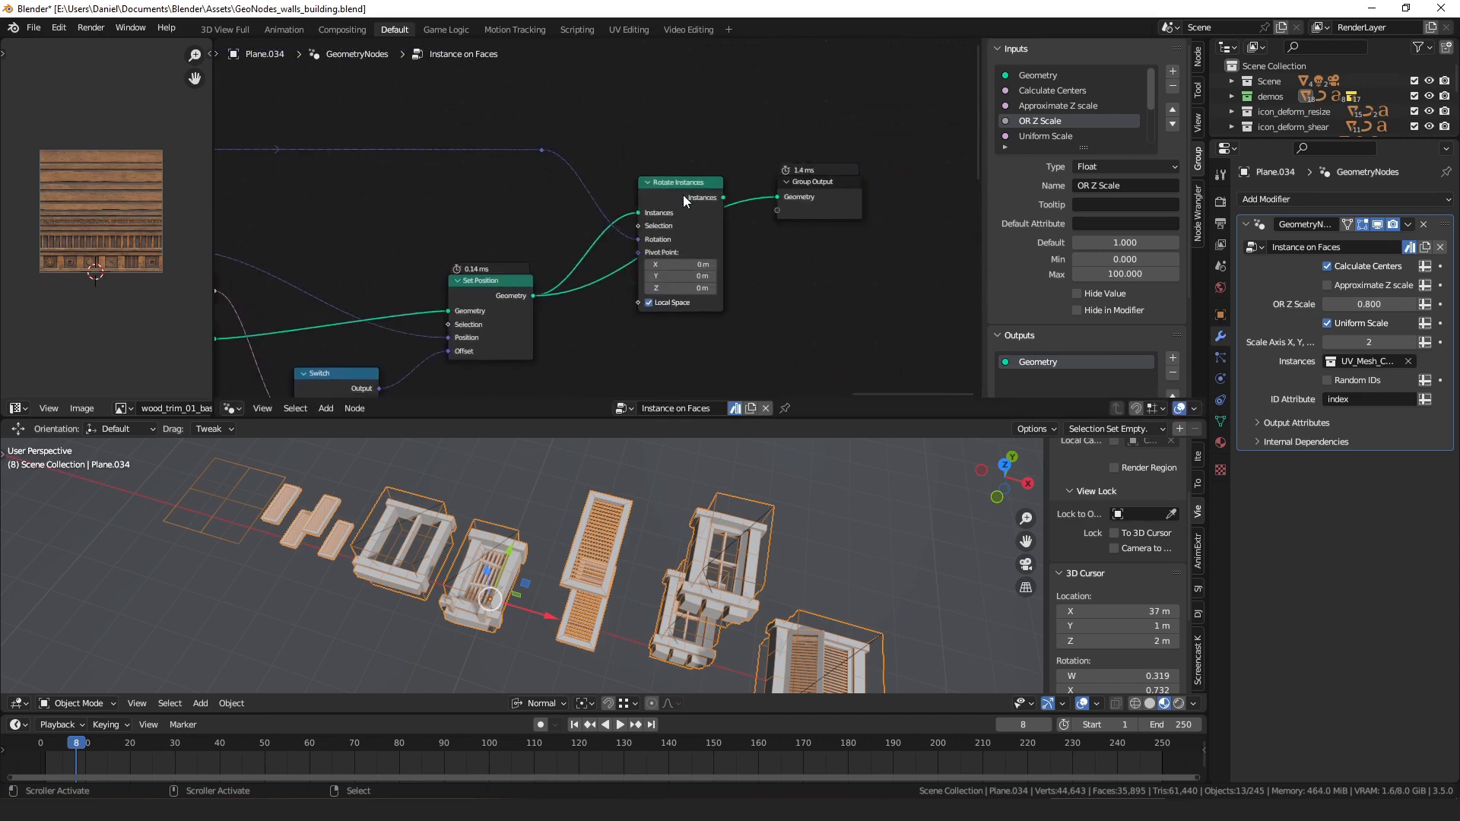
# Step: Trace the centre vector back to the Subtract, Scale and Add nodes after Capture Attribute
pyautogui.scroll(-2, 700, 175)
pyautogui.moveTo(707, 268); pyautogui.dragTo(630, 194, button='middle')
pyautogui.scroll(-6, 468, 167)
pyautogui.moveTo(236, 254); pyautogui.dragTo(697, 202, button='middle')
pyautogui.scroll(5, 384, 158)
pyautogui.moveTo(384, 158); pyautogui.dragTo(518, 125, button='middle')
pyautogui.scroll(4, 403, 106)
pyautogui.moveTo(403, 106); pyautogui.dragTo(485, 151, button='middle')
pyautogui.moveTo(671, 196); pyautogui.dragTo(671, 207)
pyautogui.moveTo(825, 249); pyautogui.dragTo(659, 196, button='middle')
pyautogui.moveTo(660, 210); pyautogui.dragTo(664, 212)
pyautogui.scroll(-6, 795, 200)
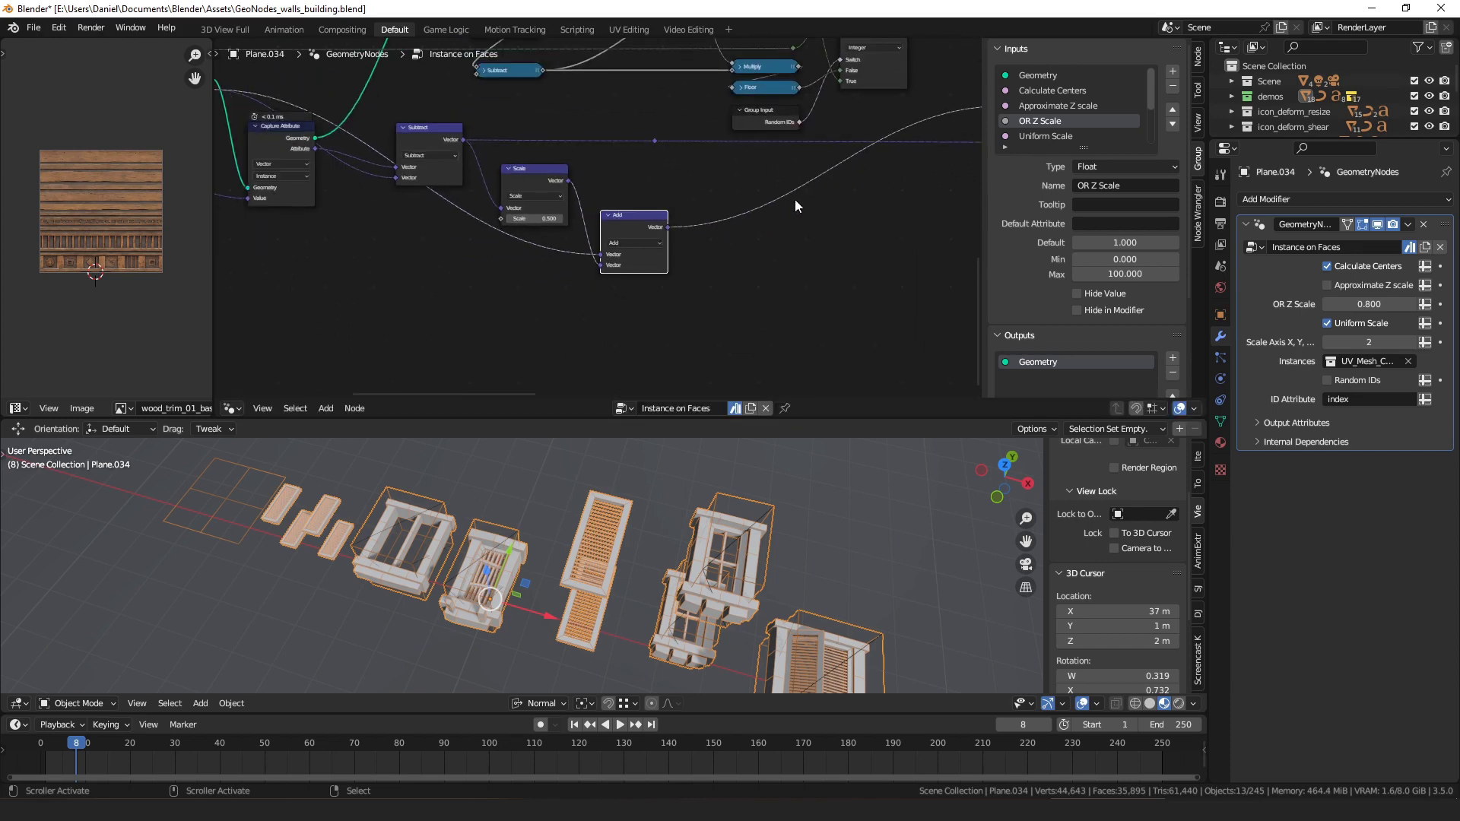
# Step: Follow the Add node's centre vector forward to the Scale node that inverts it by -1.000
pyautogui.moveTo(934, 127); pyautogui.dragTo(521, 238, button='middle')
pyautogui.moveTo(813, 196); pyautogui.dragTo(546, 263, button='middle')
pyautogui.scroll(4, 631, 107)
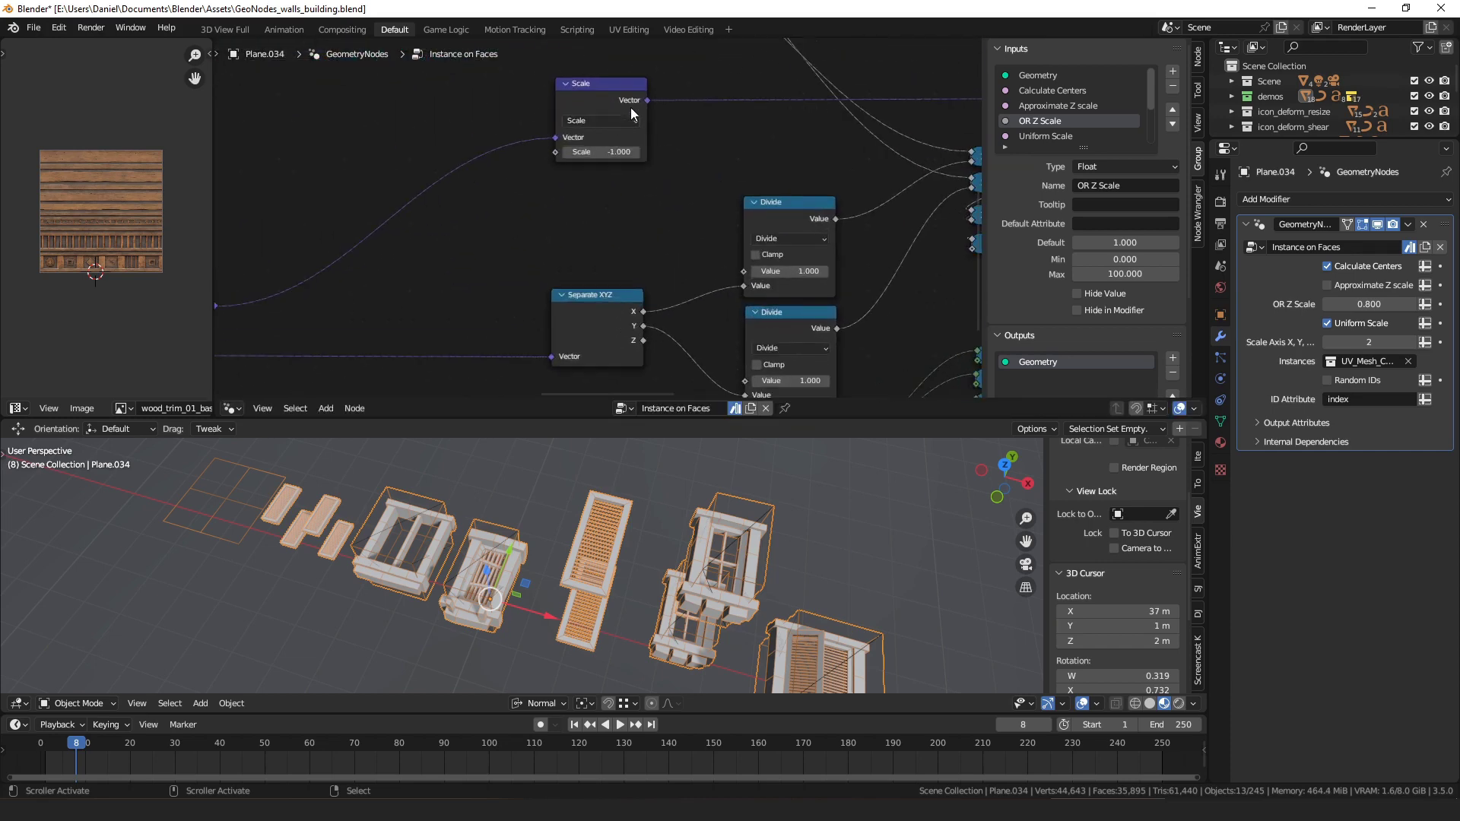
pyautogui.moveTo(631, 107); pyautogui.dragTo(611, 168, button='middle')
pyautogui.scroll(3, 577, 168)
pyautogui.moveTo(576, 139); pyautogui.dragTo(574, 145)
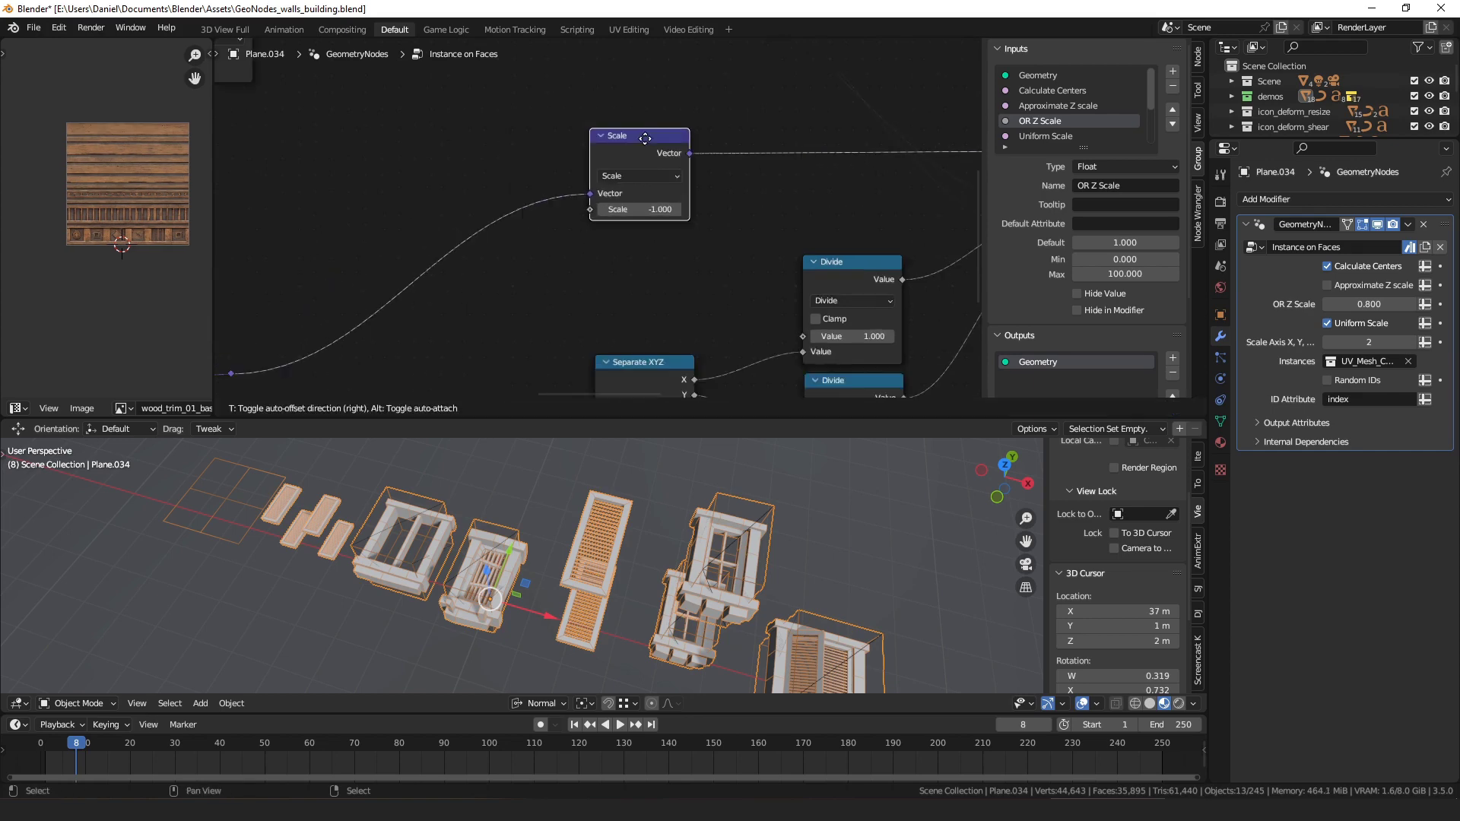
pyautogui.moveTo(646, 137); pyautogui.dragTo(644, 138)
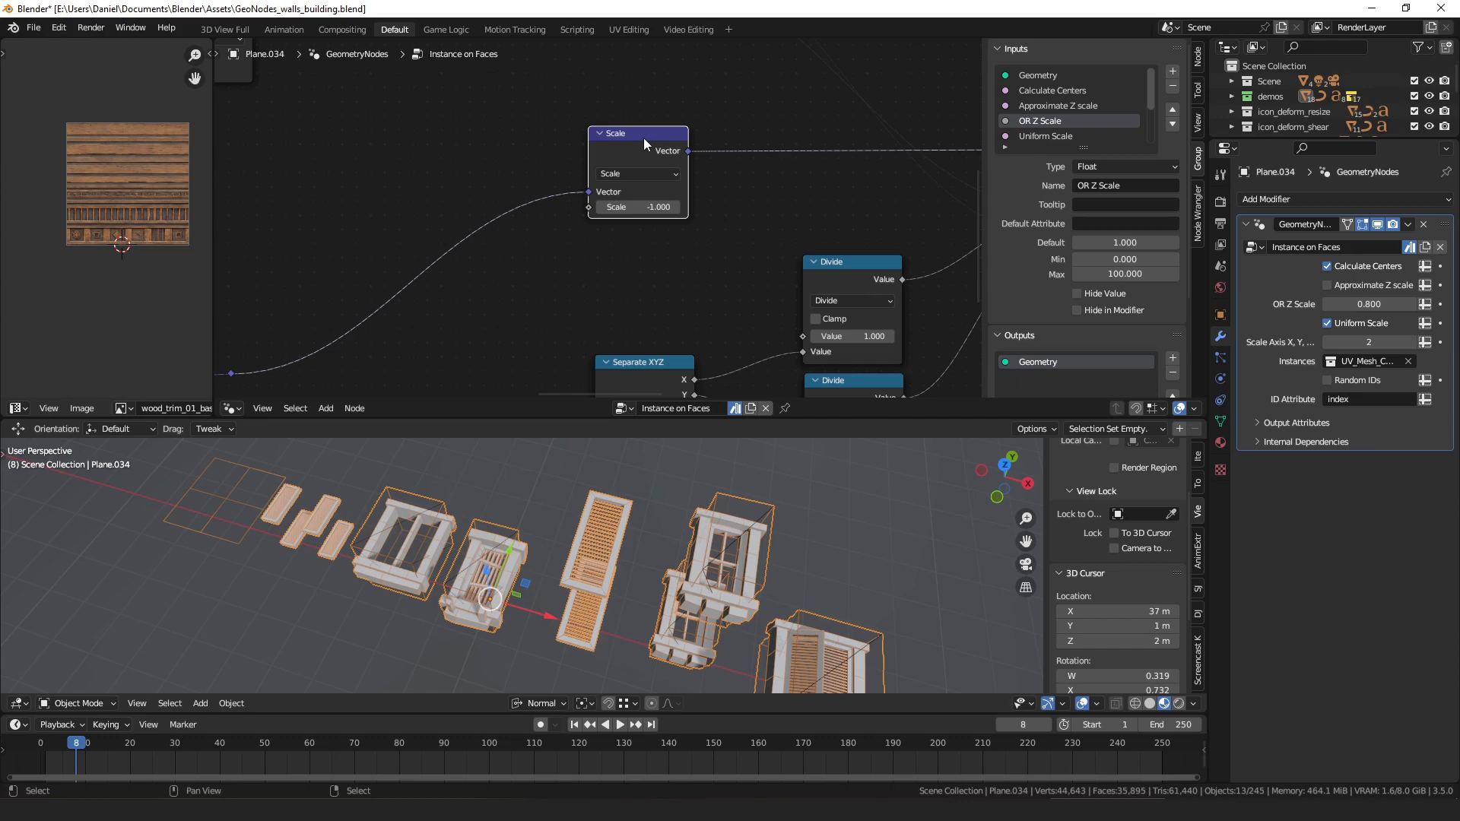
# Step: Follow the inverted centre vector into the Multiply node with Combine XYZ and on to Vector Rotate
pyautogui.scroll(-1, 616, 133)
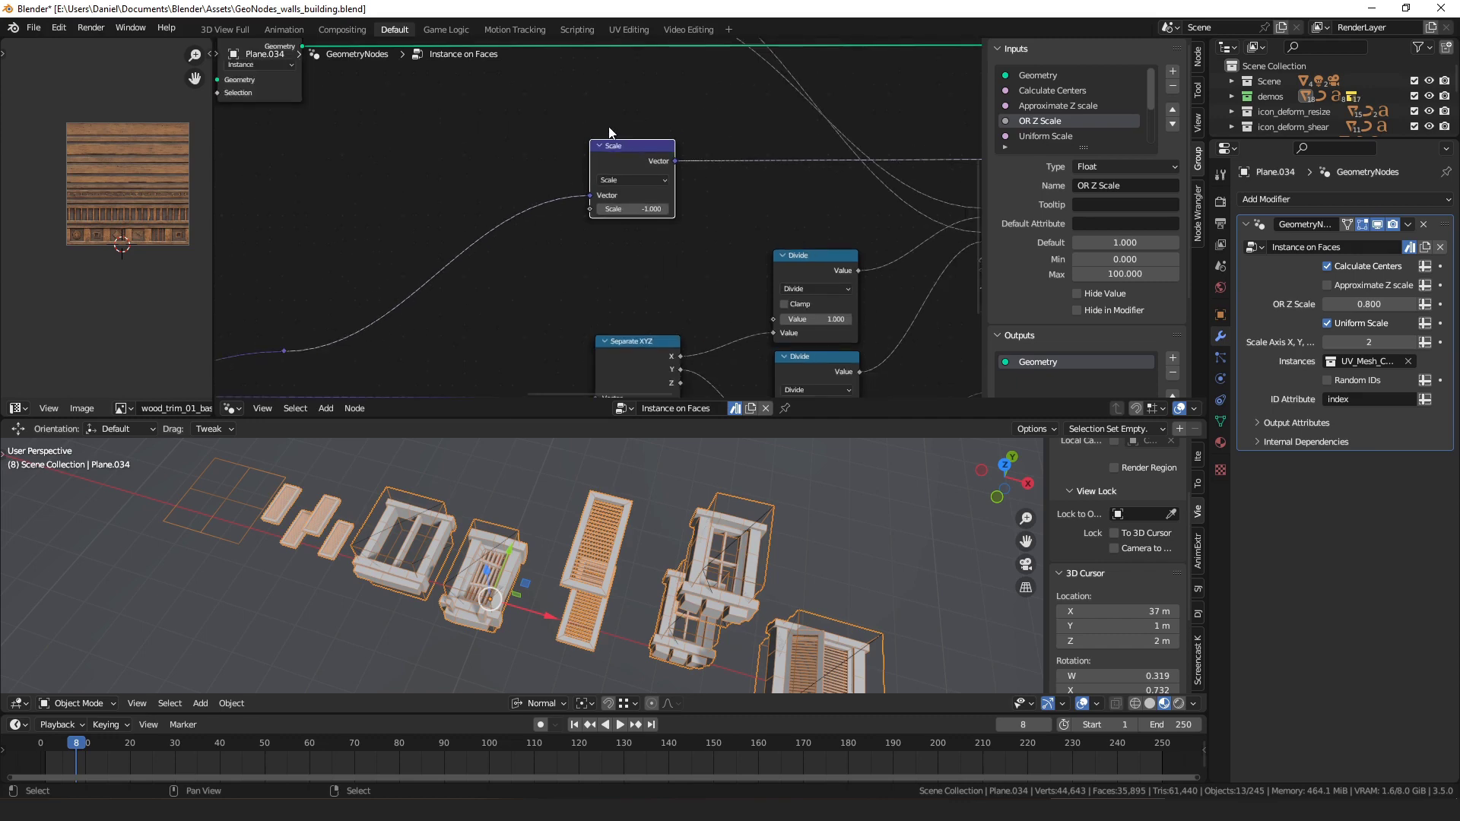
pyautogui.scroll(-2, 609, 133)
pyautogui.moveTo(807, 192); pyautogui.dragTo(522, 213, button='middle')
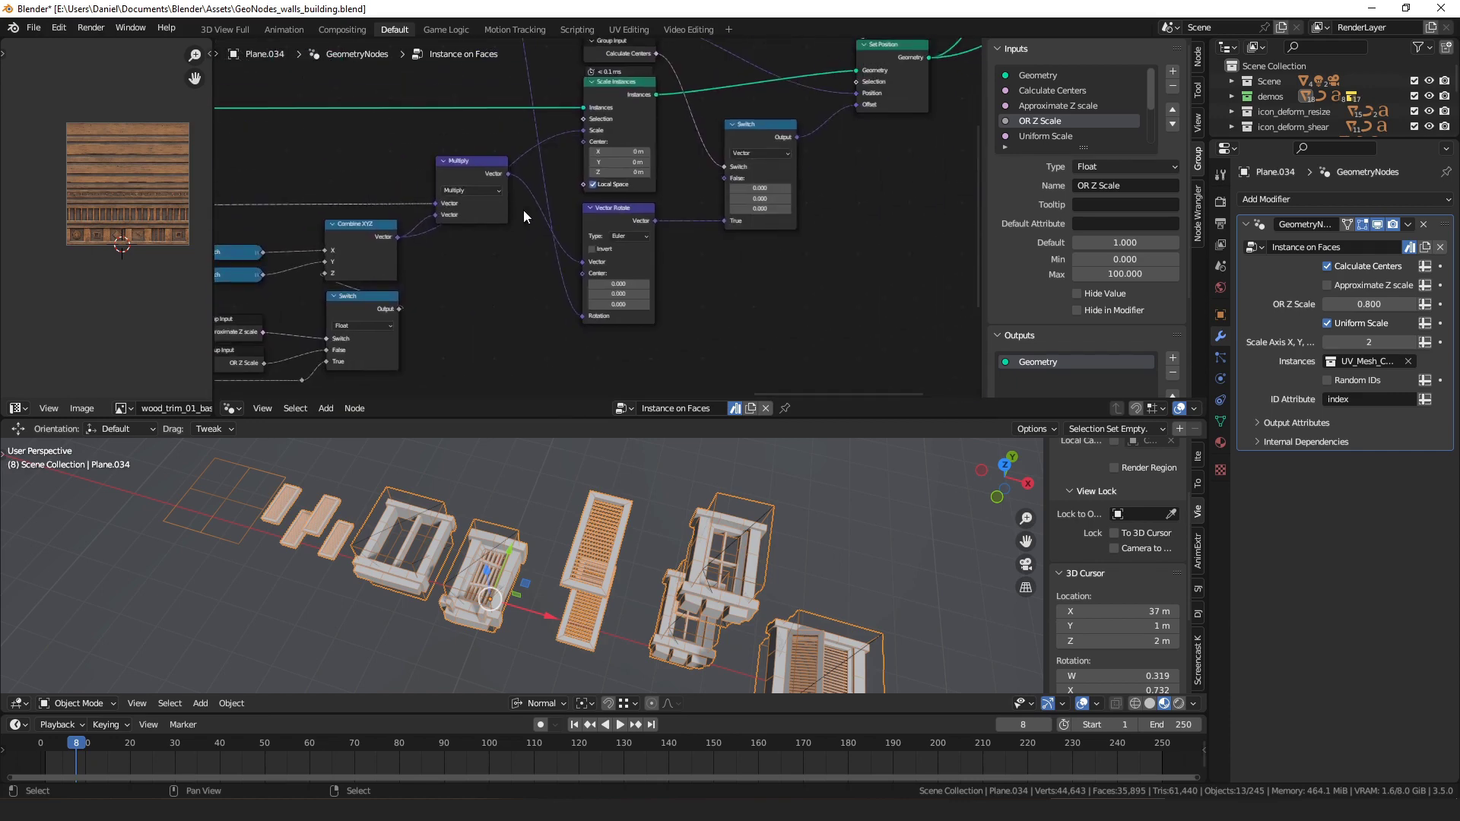
pyautogui.scroll(4, 523, 217)
pyautogui.moveTo(417, 157); pyautogui.dragTo(415, 158)
pyautogui.moveTo(444, 163); pyautogui.dragTo(557, 130, button='middle')
pyautogui.moveTo(557, 130); pyautogui.dragTo(514, 113)
pyautogui.moveTo(612, 152); pyautogui.dragTo(478, 157, button='middle')
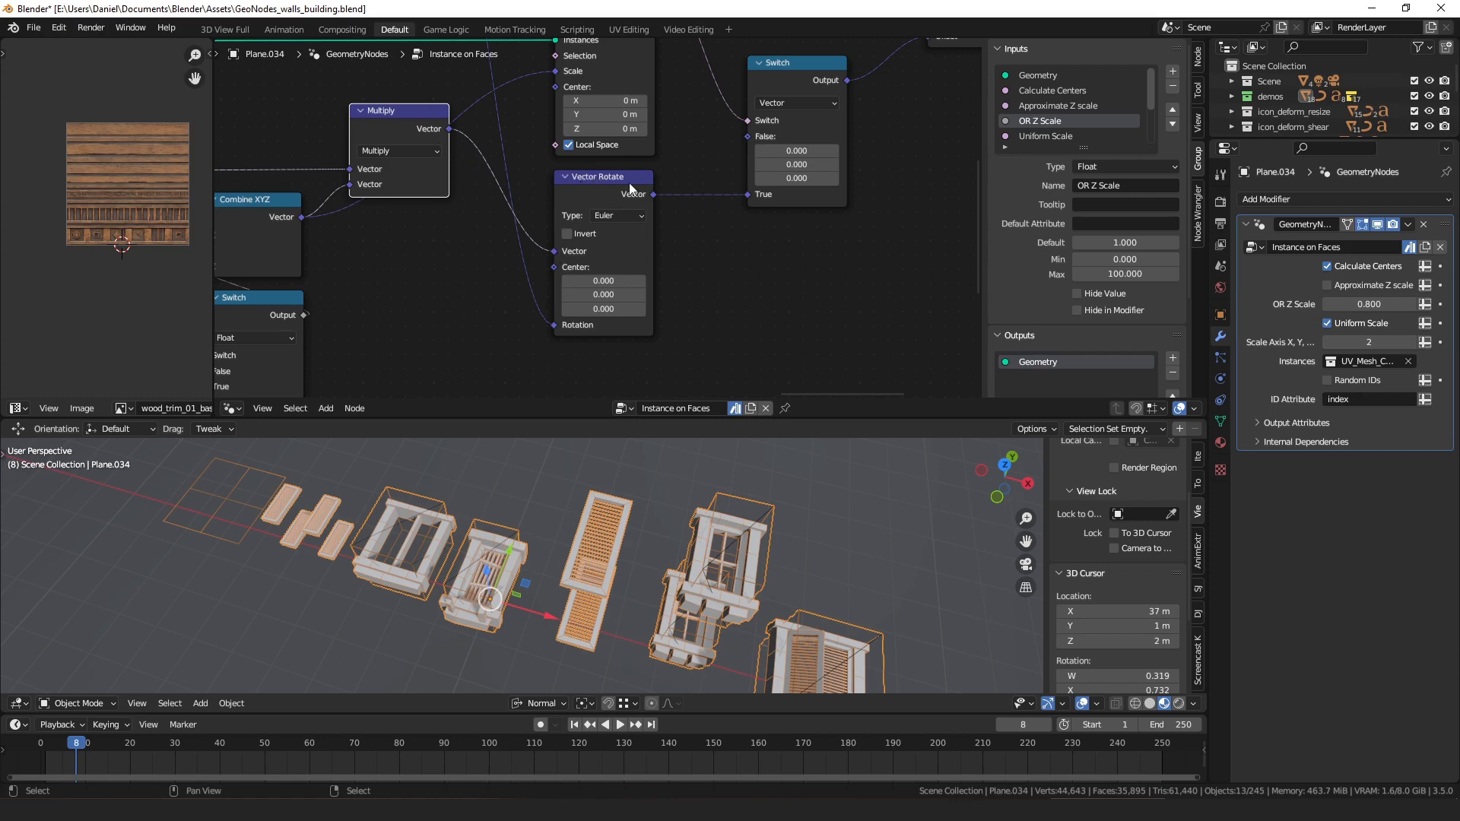
pyautogui.scroll(-6, 546, 172)
pyautogui.moveTo(518, 79); pyautogui.dragTo(502, 238, button='middle')
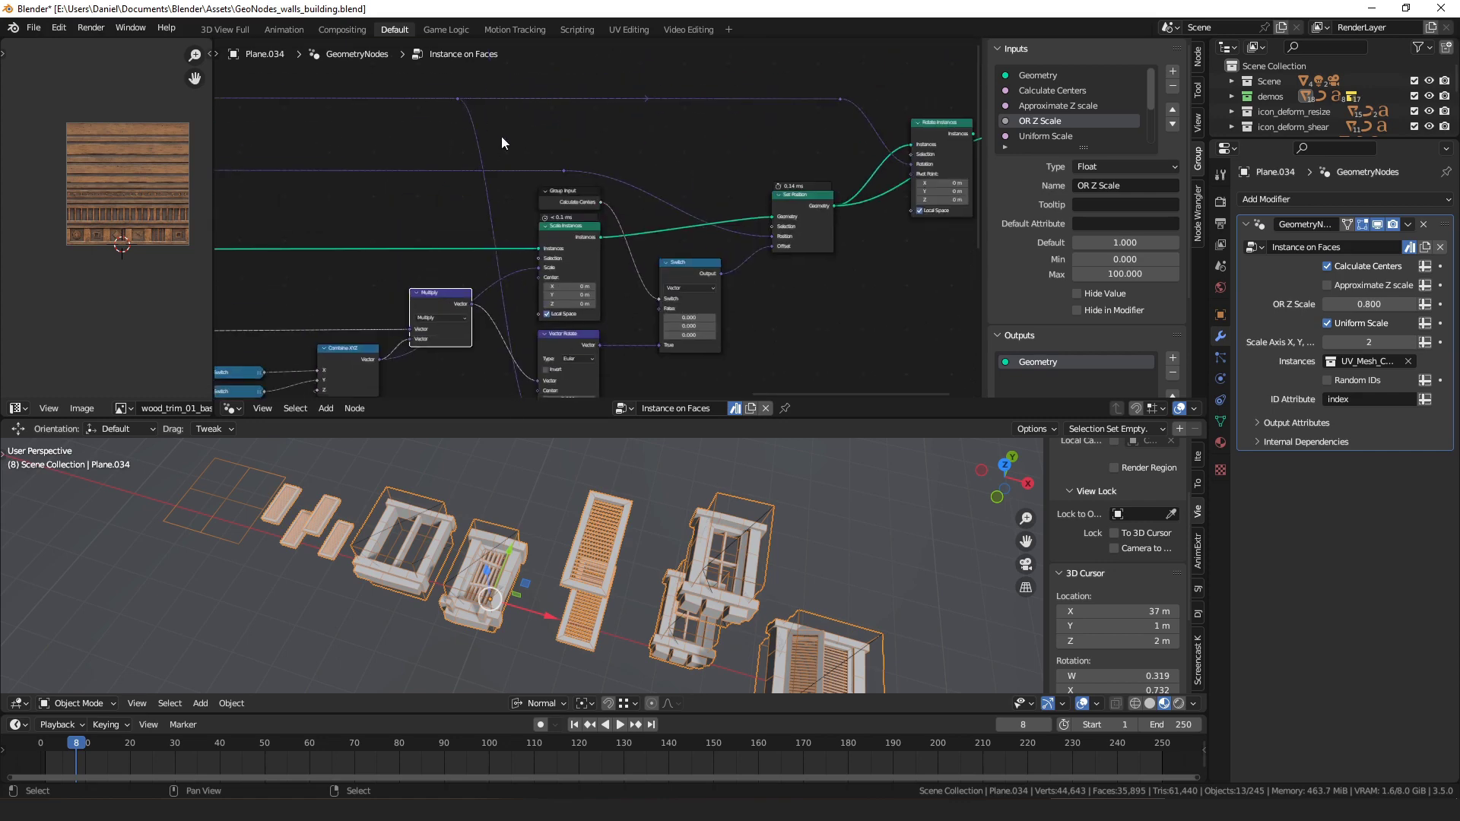
# Step: Examine how the Calculate Centers group input drives the vector Switch between zero and the Vector Rotate result
pyautogui.moveTo(546, 328); pyautogui.dragTo(527, 190, button='middle')
pyautogui.scroll(4, 527, 191)
pyautogui.moveTo(617, 199); pyautogui.dragTo(444, 271, button='middle')
pyautogui.moveTo(518, 170); pyautogui.dragTo(515, 170)
pyautogui.moveTo(385, 97); pyautogui.dragTo(390, 113, button='middle')
pyautogui.click(397, 97)
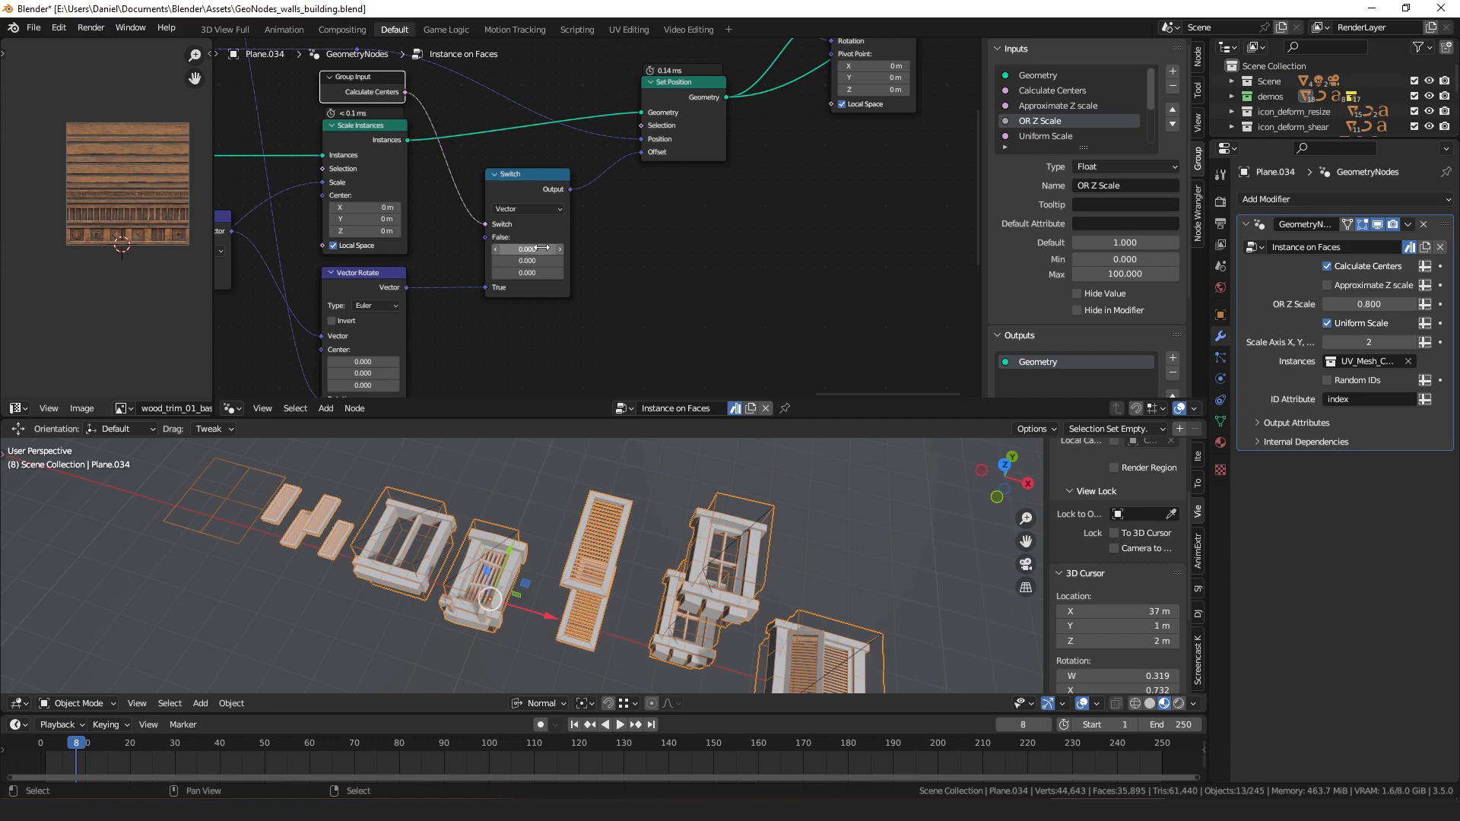
pyautogui.moveTo(487, 286); pyautogui.dragTo(487, 287)
# Step: Follow the vector Switch output into the Offset of Set Position
pyautogui.moveTo(427, 280)
pyautogui.mouseDown(button='middle')
pyautogui.moveTo(591, 219)
pyautogui.moveTo(444, 284)
pyautogui.mouseUp(button='middle')
pyautogui.moveTo(690, 164); pyautogui.dragTo(528, 263, button='middle')
pyautogui.moveTo(556, 235); pyautogui.dragTo(551, 263)
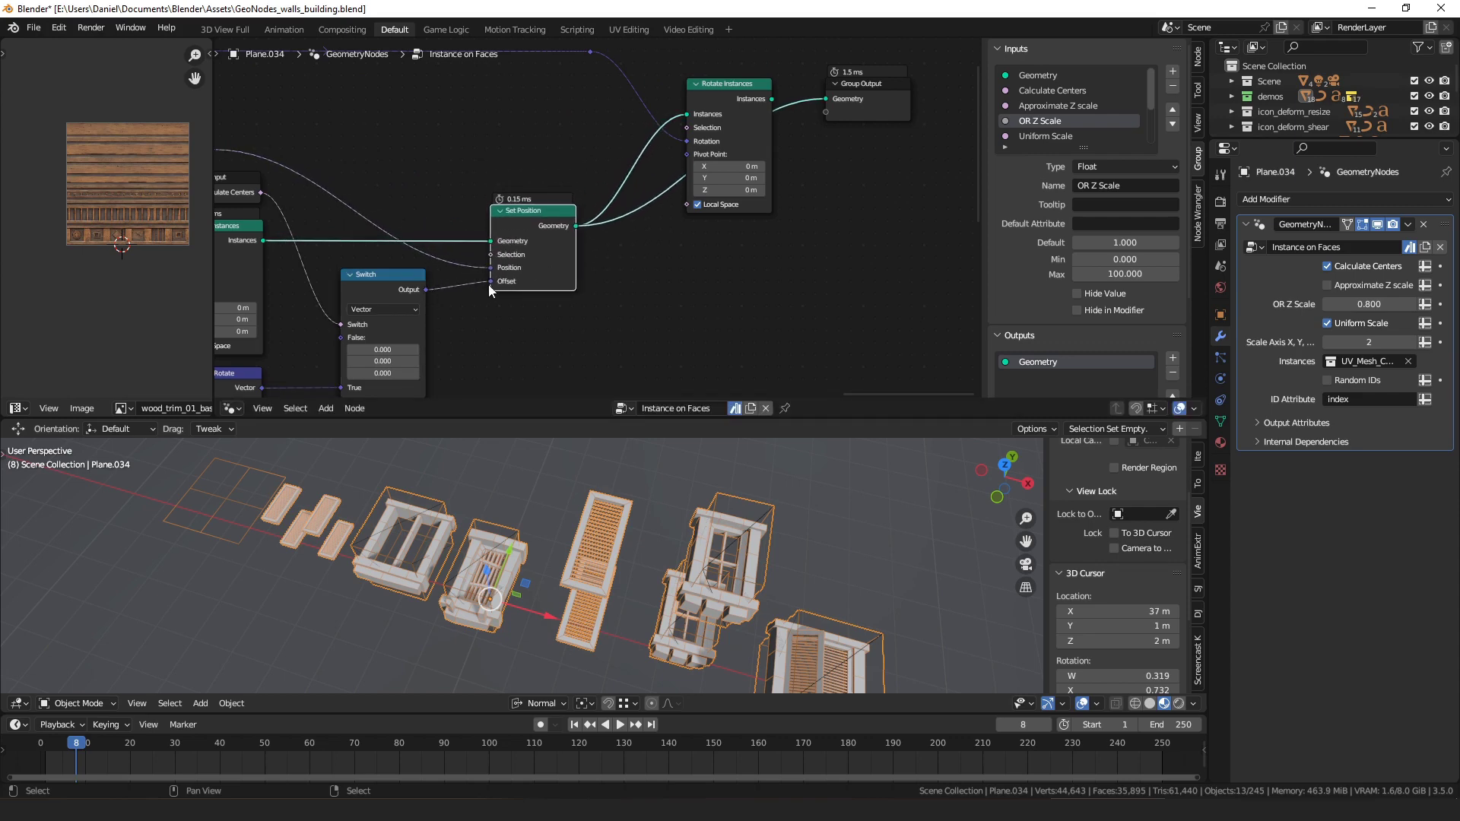
pyautogui.moveTo(592, 262); pyautogui.dragTo(432, 299, button='middle')
# Step: Preview the Rotate Instances output at the Group Output and trace its rotation back to the Align Euler to Vector nodes
pyautogui.click(568, 124)
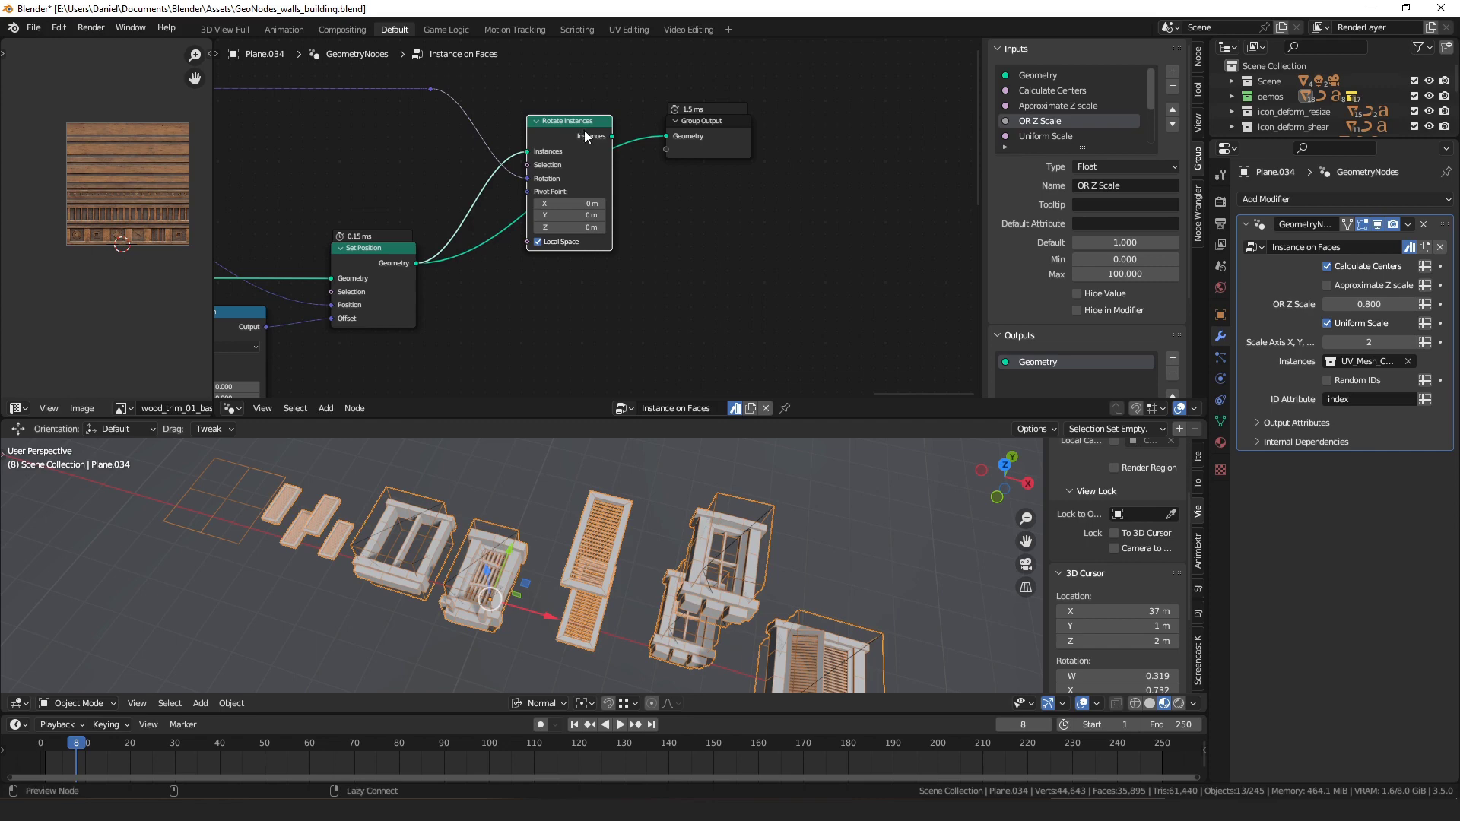
pyautogui.keyDown('alt'); pyautogui.keyDown('shift'); pyautogui.click(584, 131); pyautogui.keyUp('shift'); pyautogui.keyUp('alt')
pyautogui.moveTo(679, 533); pyautogui.dragTo(700, 489, button='middle')
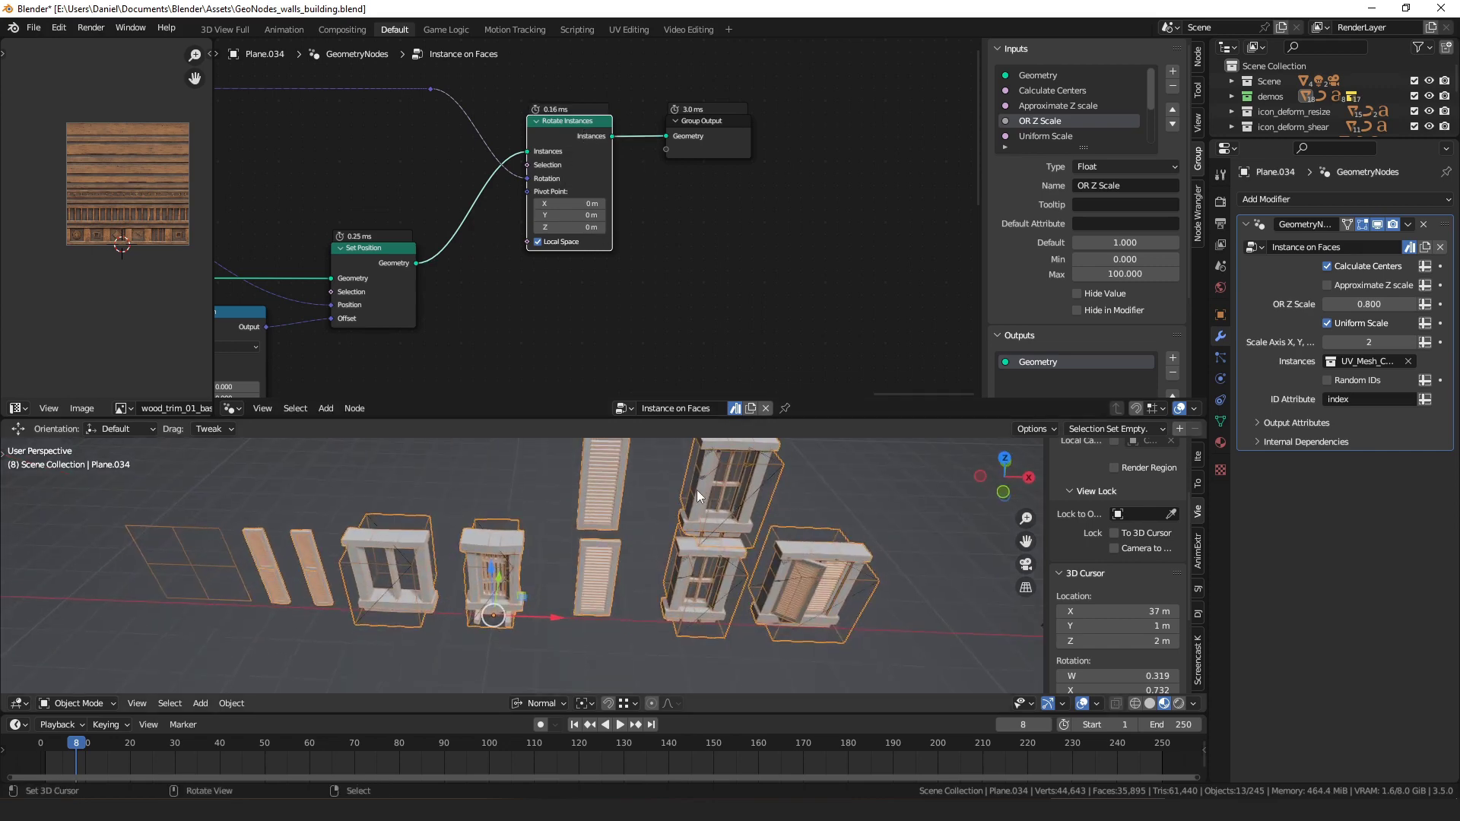
pyautogui.moveTo(403, 143)
pyautogui.mouseDown(button='middle')
pyautogui.moveTo(486, 161)
pyautogui.moveTo(734, 164)
pyautogui.moveTo(397, 145)
pyautogui.mouseUp(button='middle')
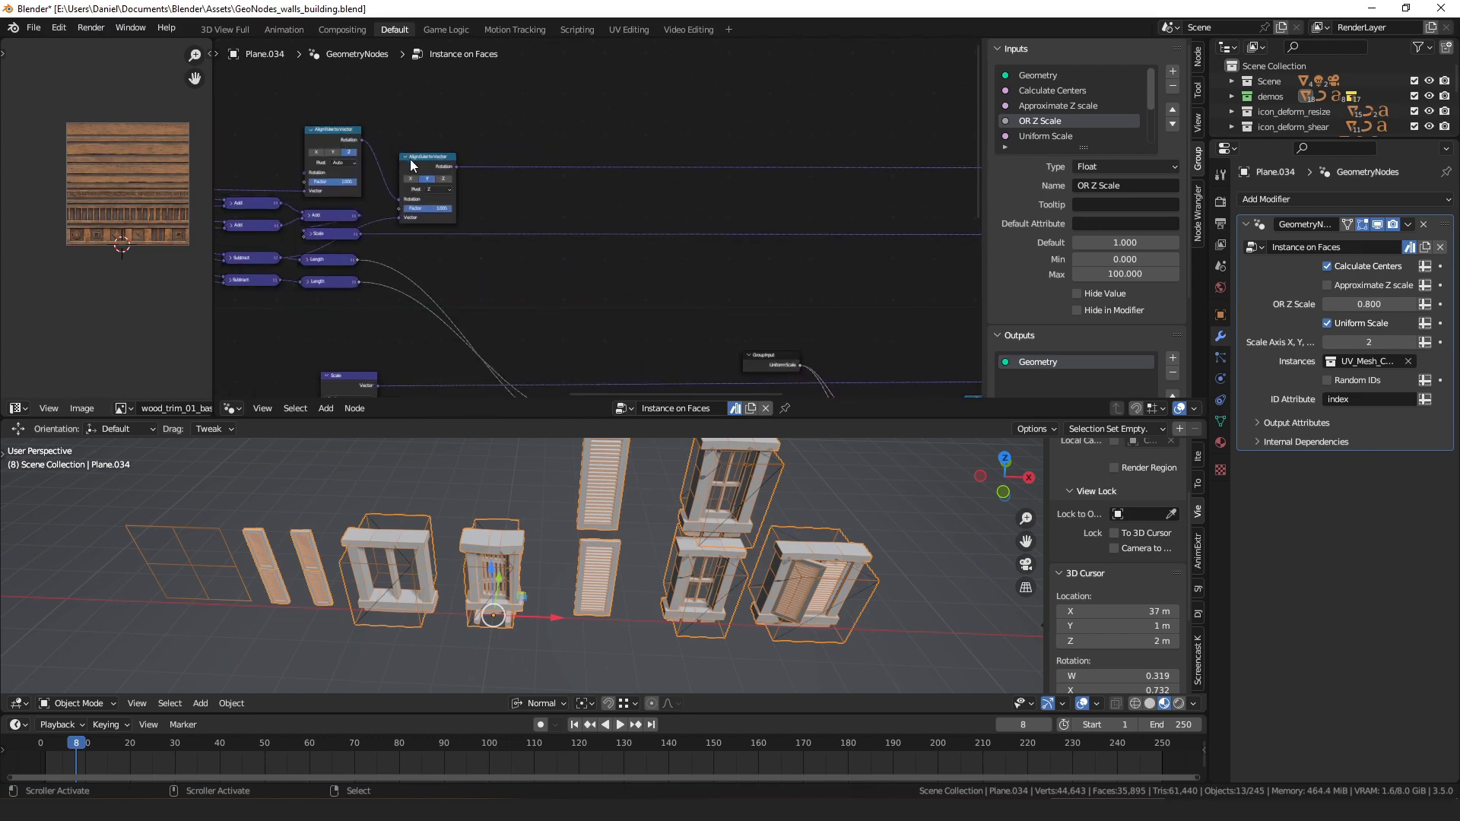
pyautogui.moveTo(745, 188); pyautogui.dragTo(596, 191, button='middle')
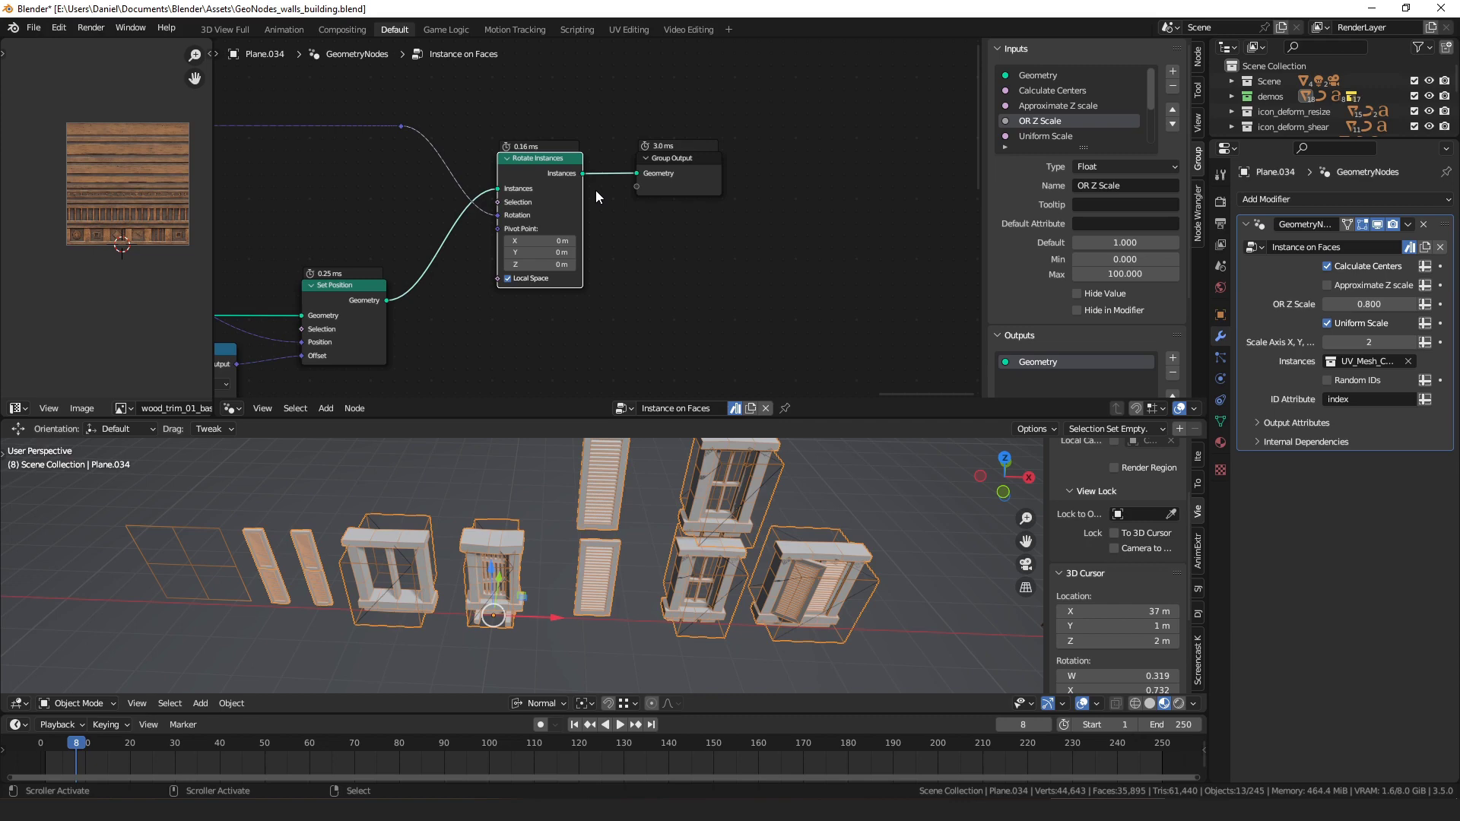
# Step: Save the current file and open the recent file windows.blend
pyautogui.scroll(-2, 571, 528)
pyautogui.hotkey('ctrl', 's')
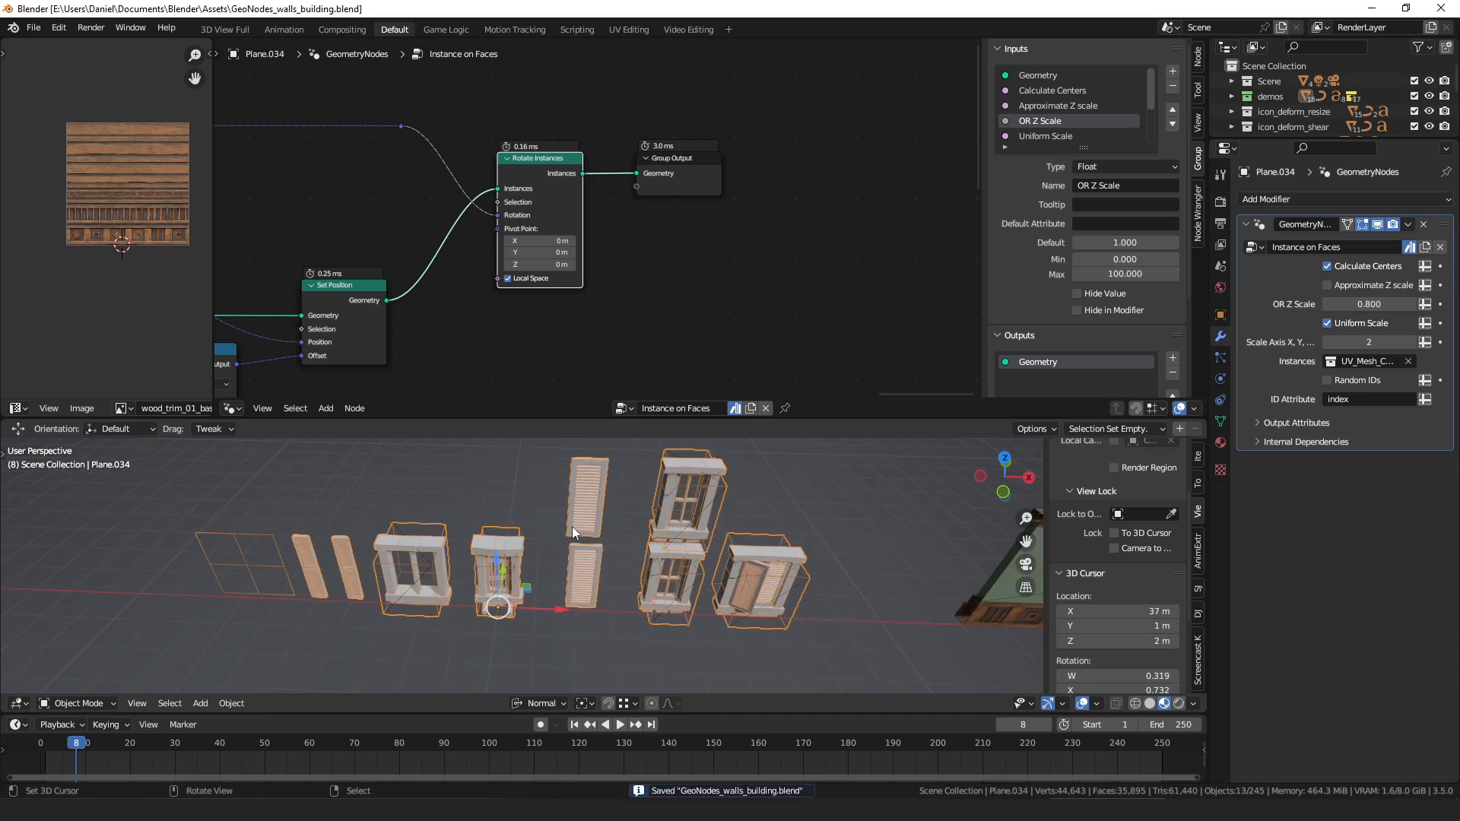
pyautogui.click(39, 29)
pyautogui.moveTo(94, 76)
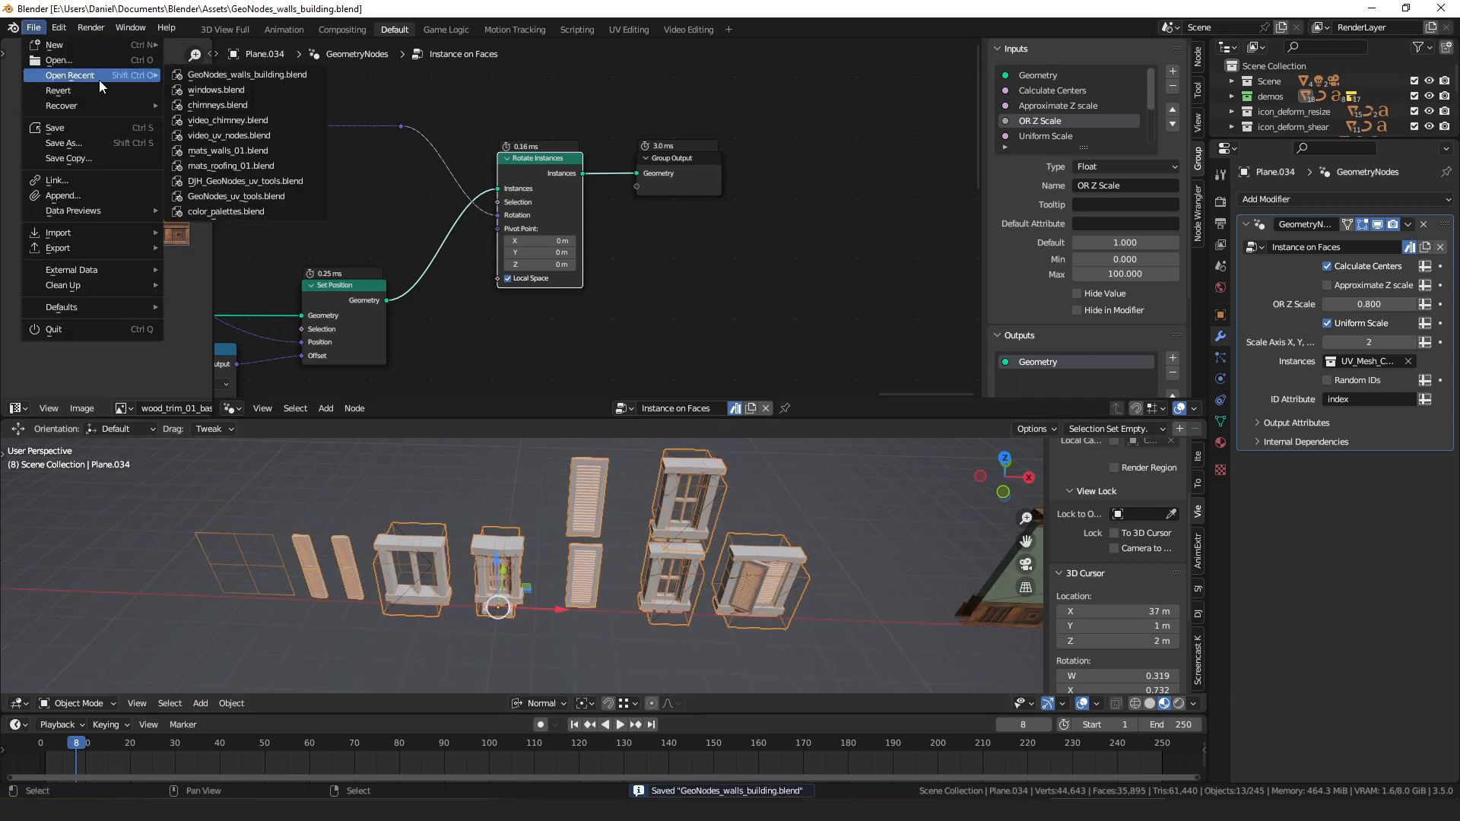
pyautogui.click(220, 89)
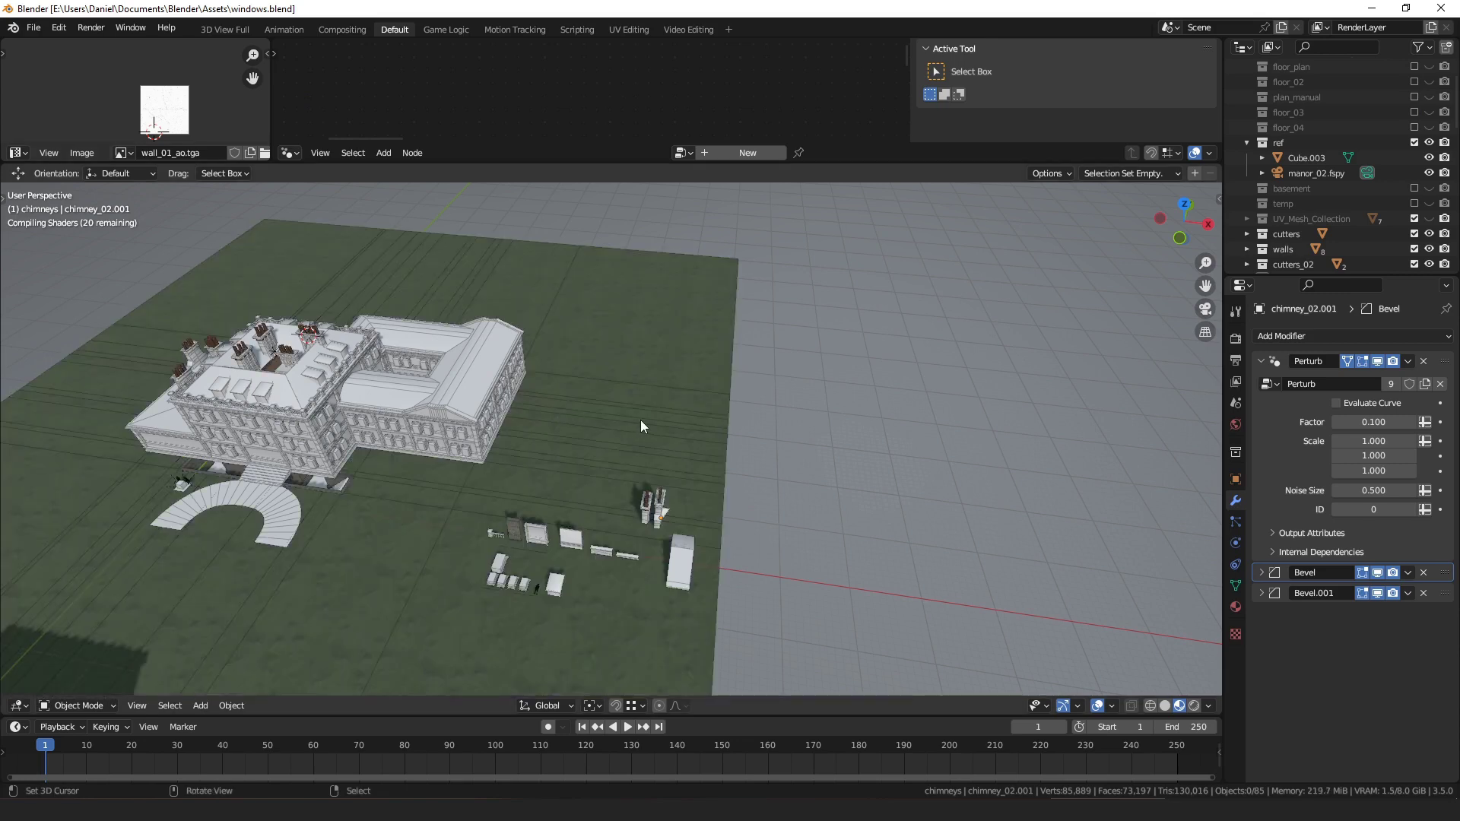
# Step: Frame the manor scene and select the window instances object on its walls
pyautogui.press('Home')
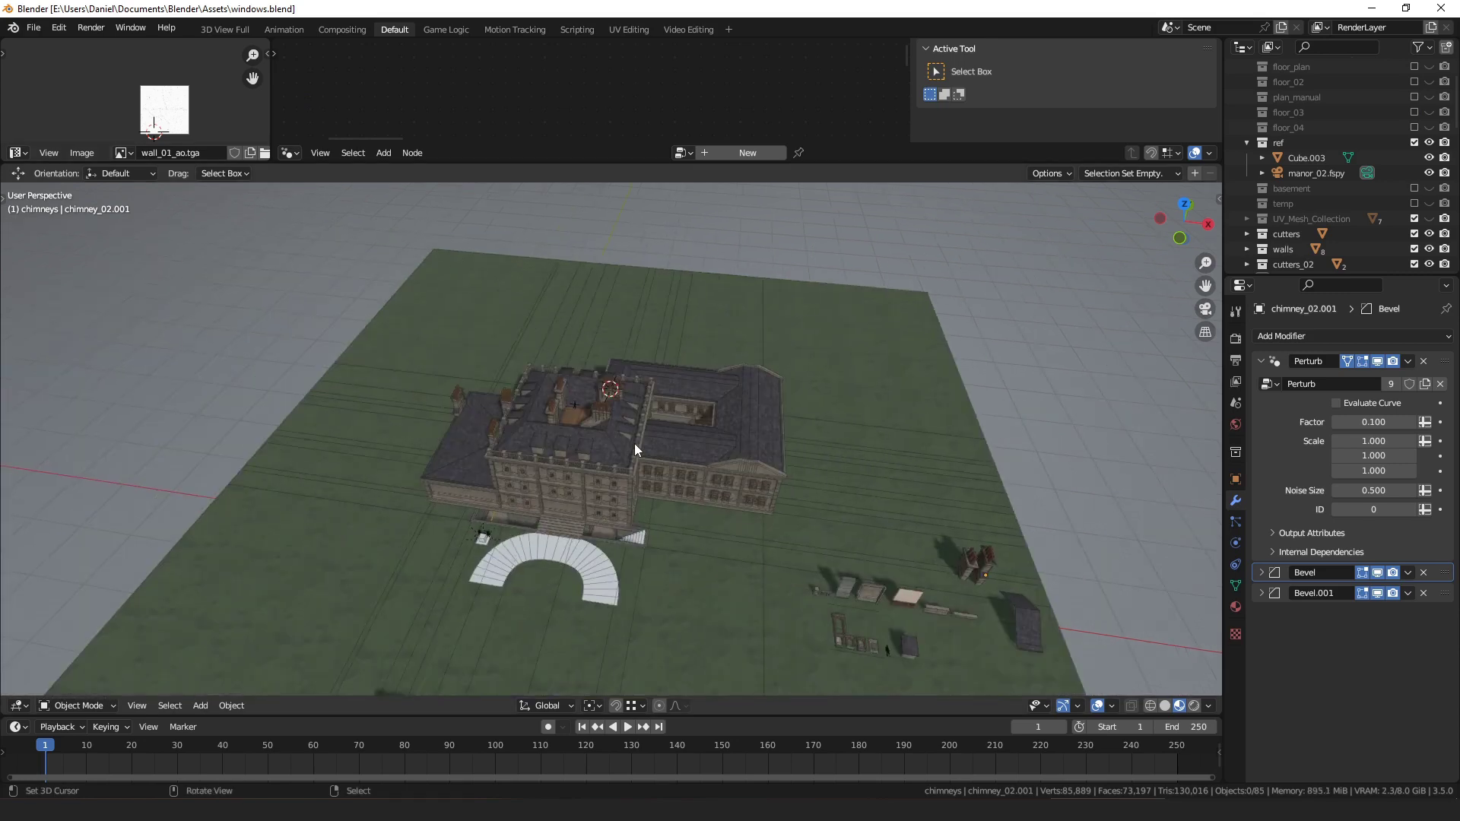
pyautogui.scroll(3, 634, 444)
pyautogui.moveTo(748, 542); pyautogui.dragTo(713, 485, button='middle')
pyautogui.scroll(-2, 679, 501)
pyautogui.rightClick(713, 486)
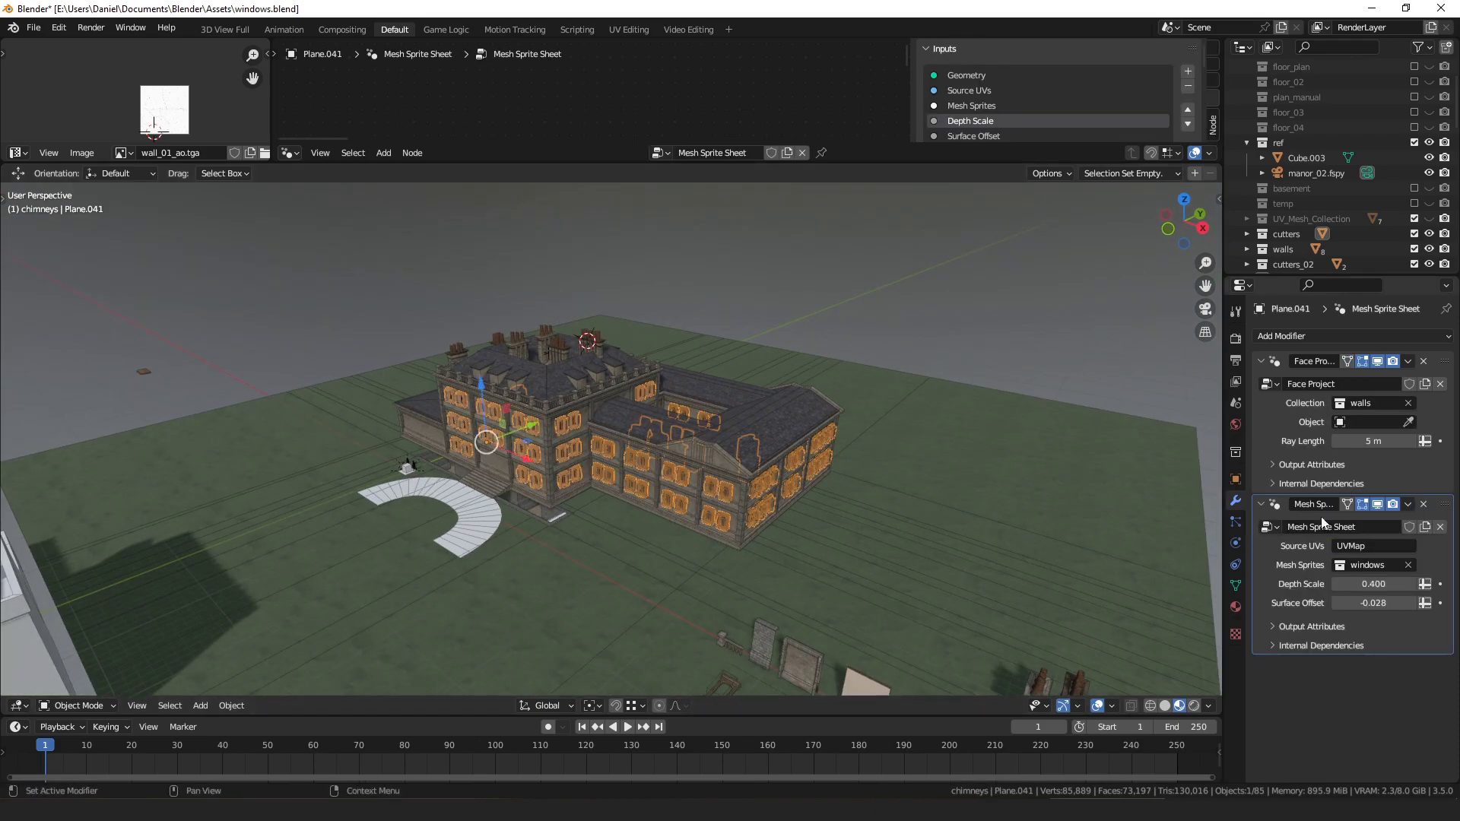
# Step: Toggle the Mesh Sprite Sheet modifier's viewport display off and on, deselect everything and examine the manor's windows up close
pyautogui.click(1378, 507)
pyautogui.click(1378, 508)
pyautogui.hotkey('alt', 'a')
pyautogui.scroll(3, 813, 513)
pyautogui.moveTo(813, 513); pyautogui.dragTo(819, 495, button='middle')
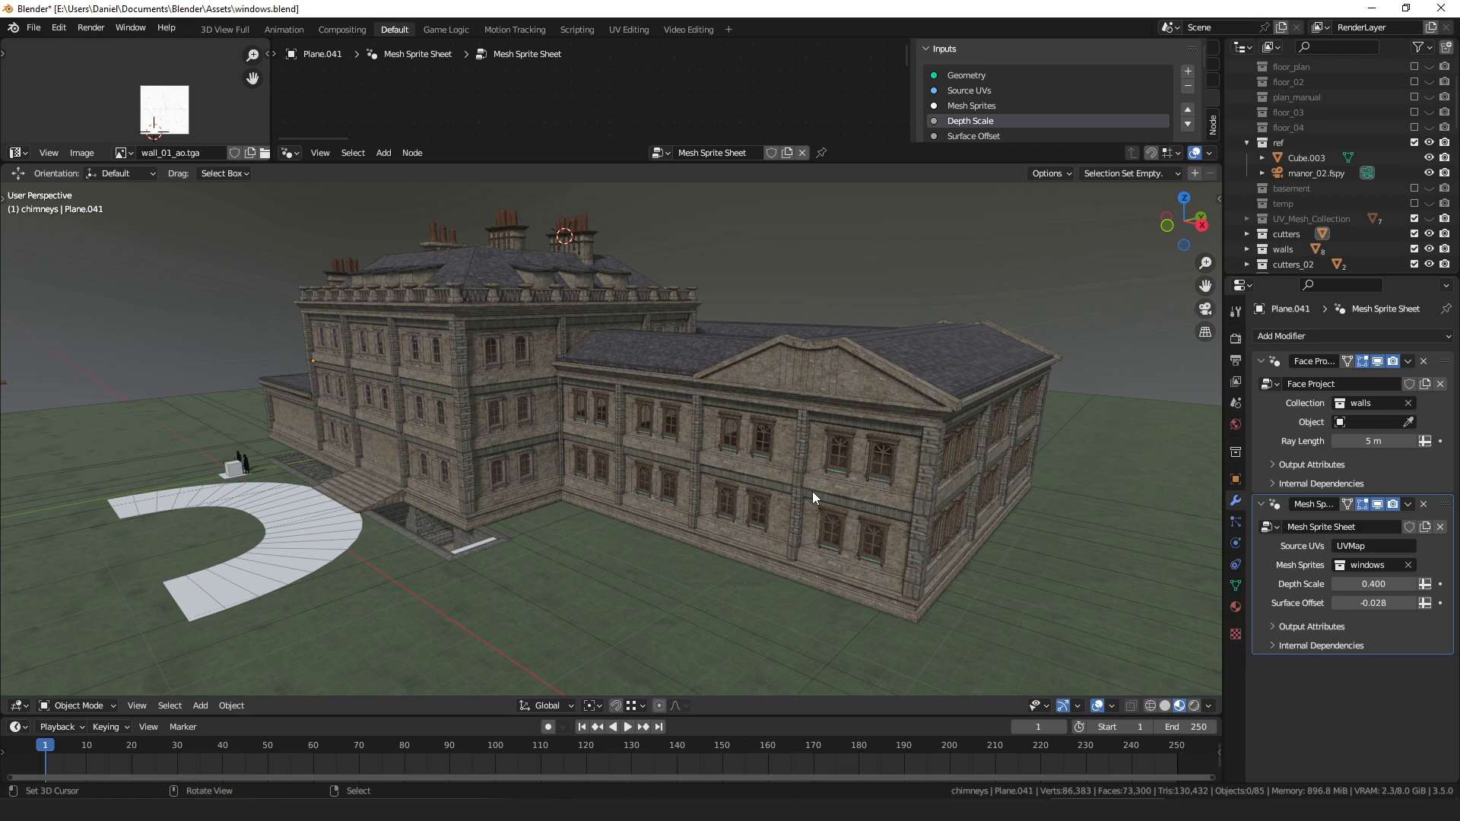
# Step: Bring the asset browser window with the GeoNodes catalog in front of the manor scene
pyautogui.moveTo(1459, 161); pyautogui.dragTo(816, 135)
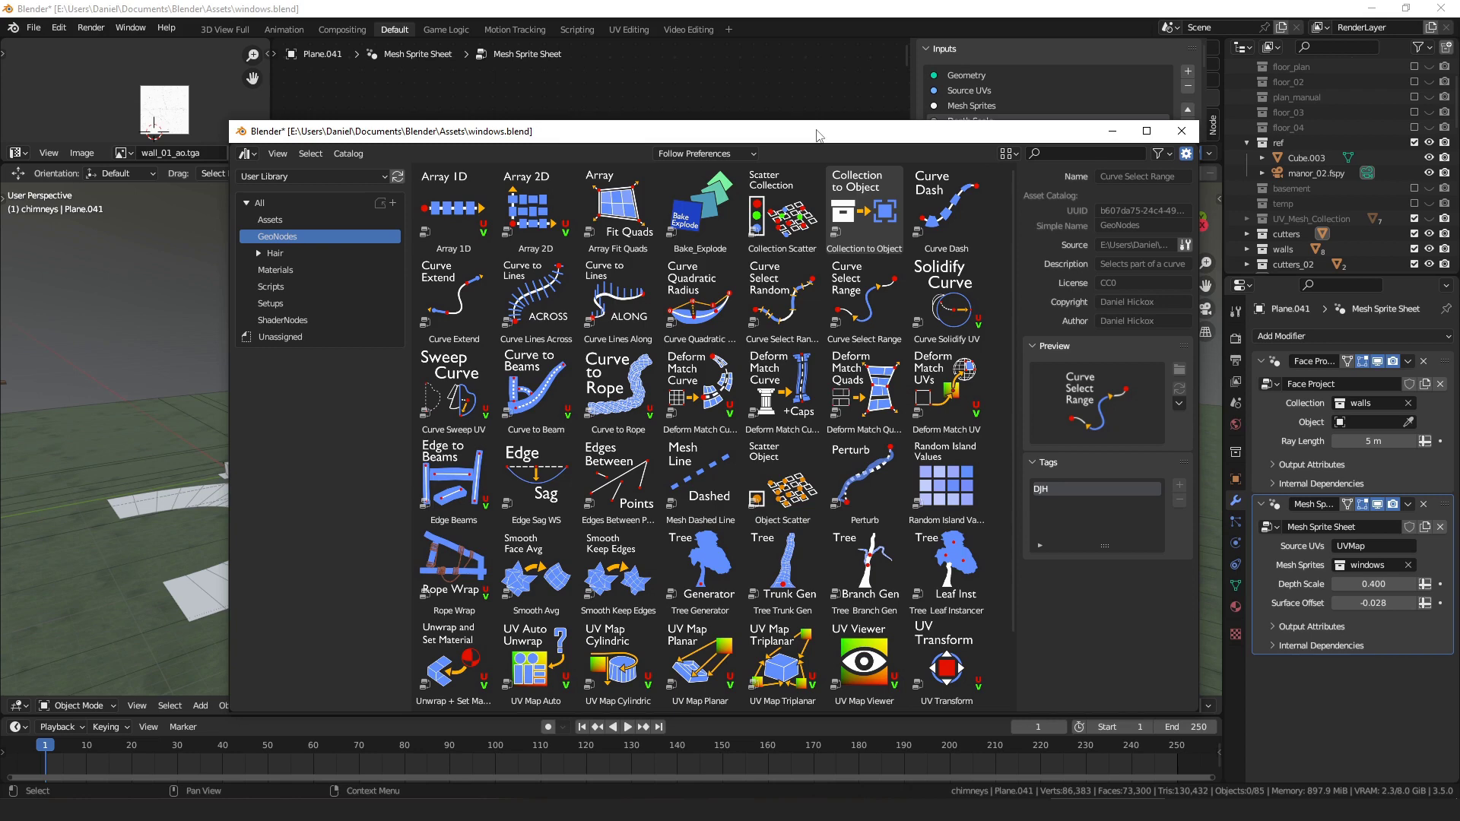
pyautogui.moveTo(791, 134); pyautogui.dragTo(750, 124)
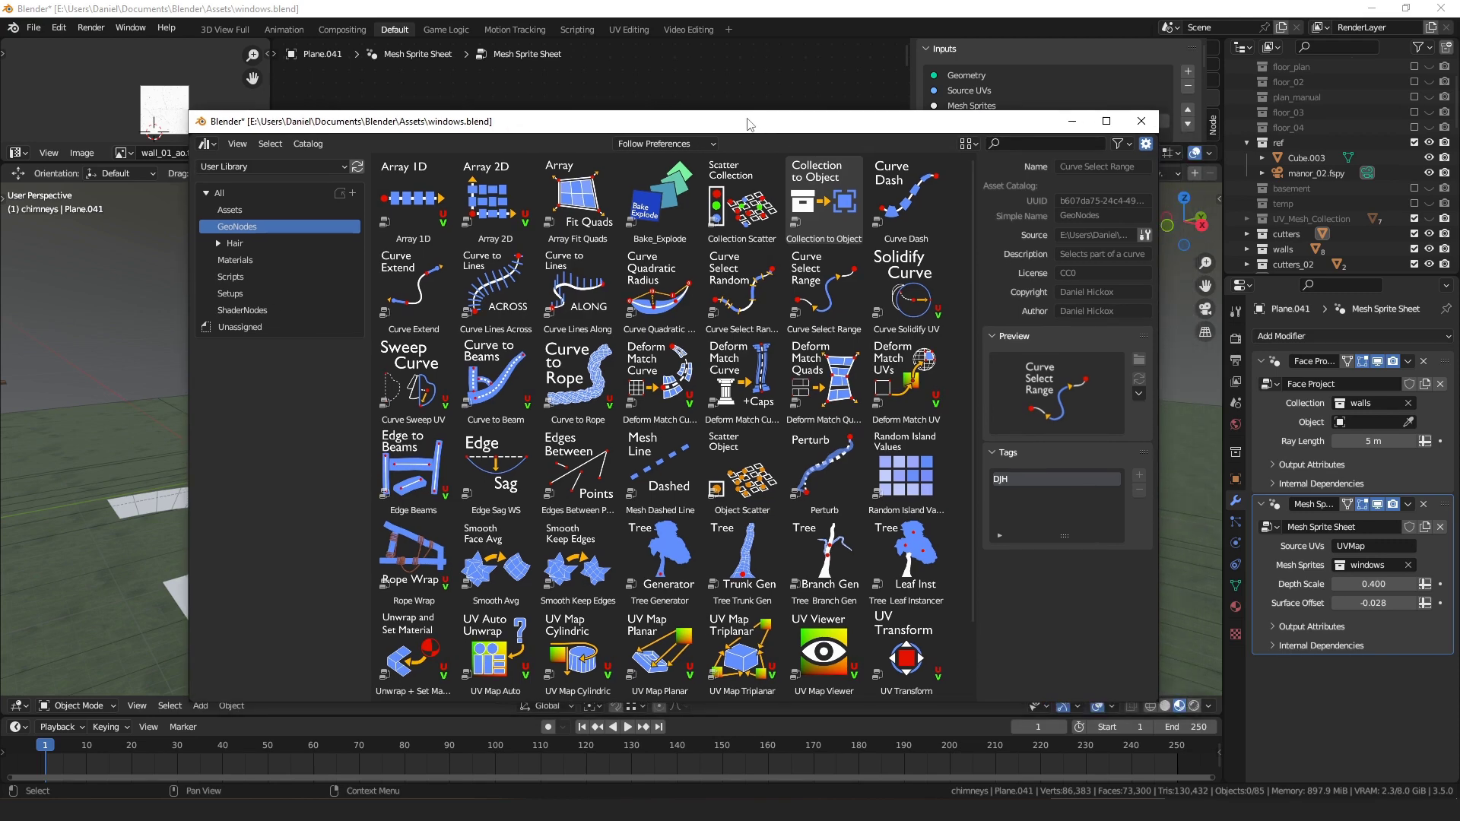